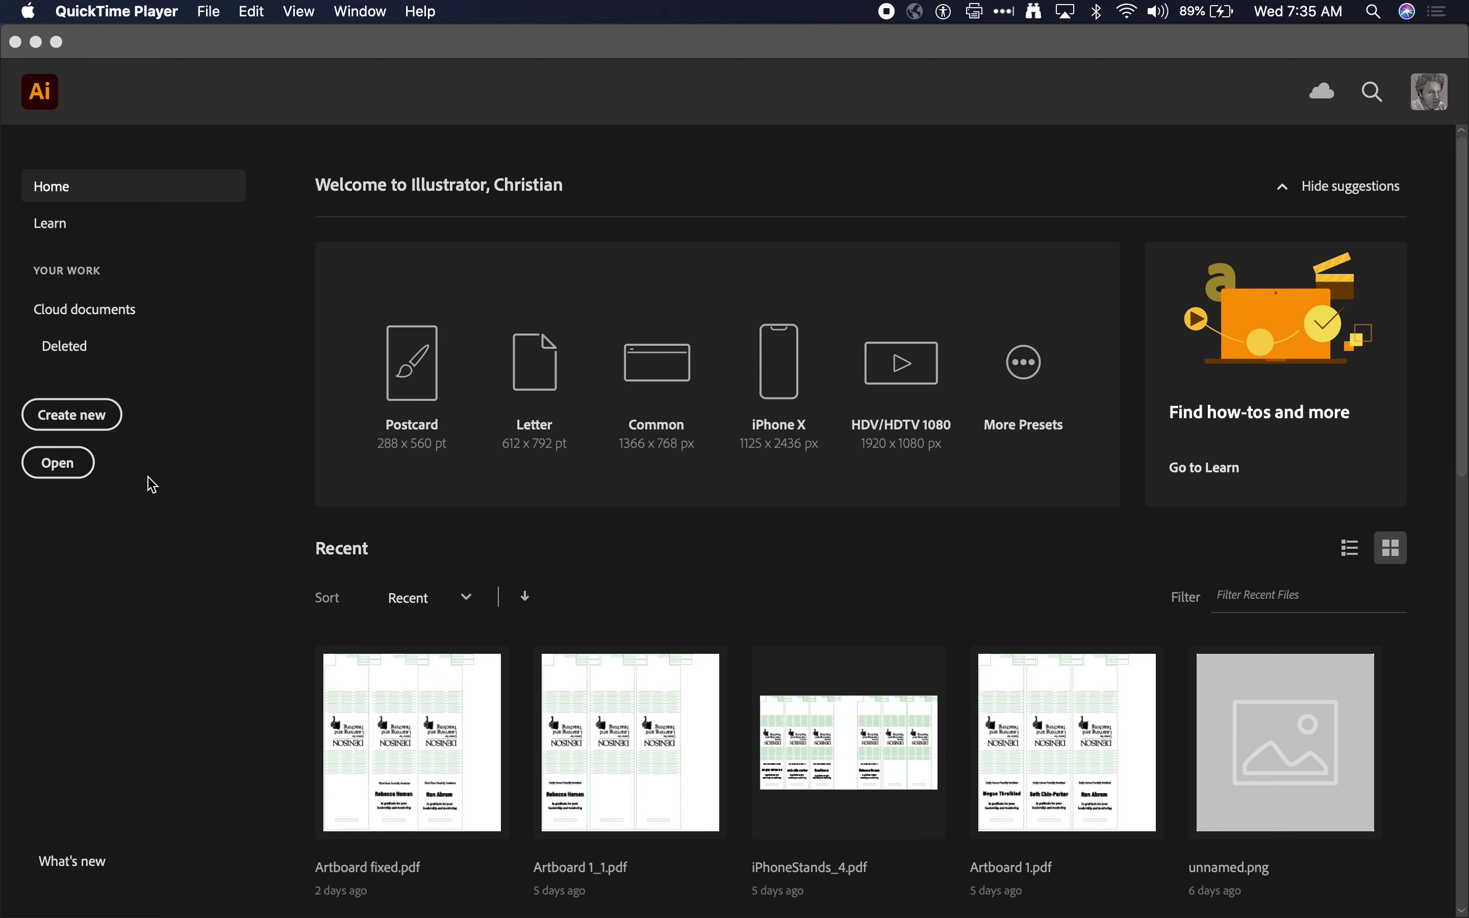
- Create a new Illustrator document with Width 9 in and Height 9 in
{"action": "left_click", "coordinate": [91, 426]}
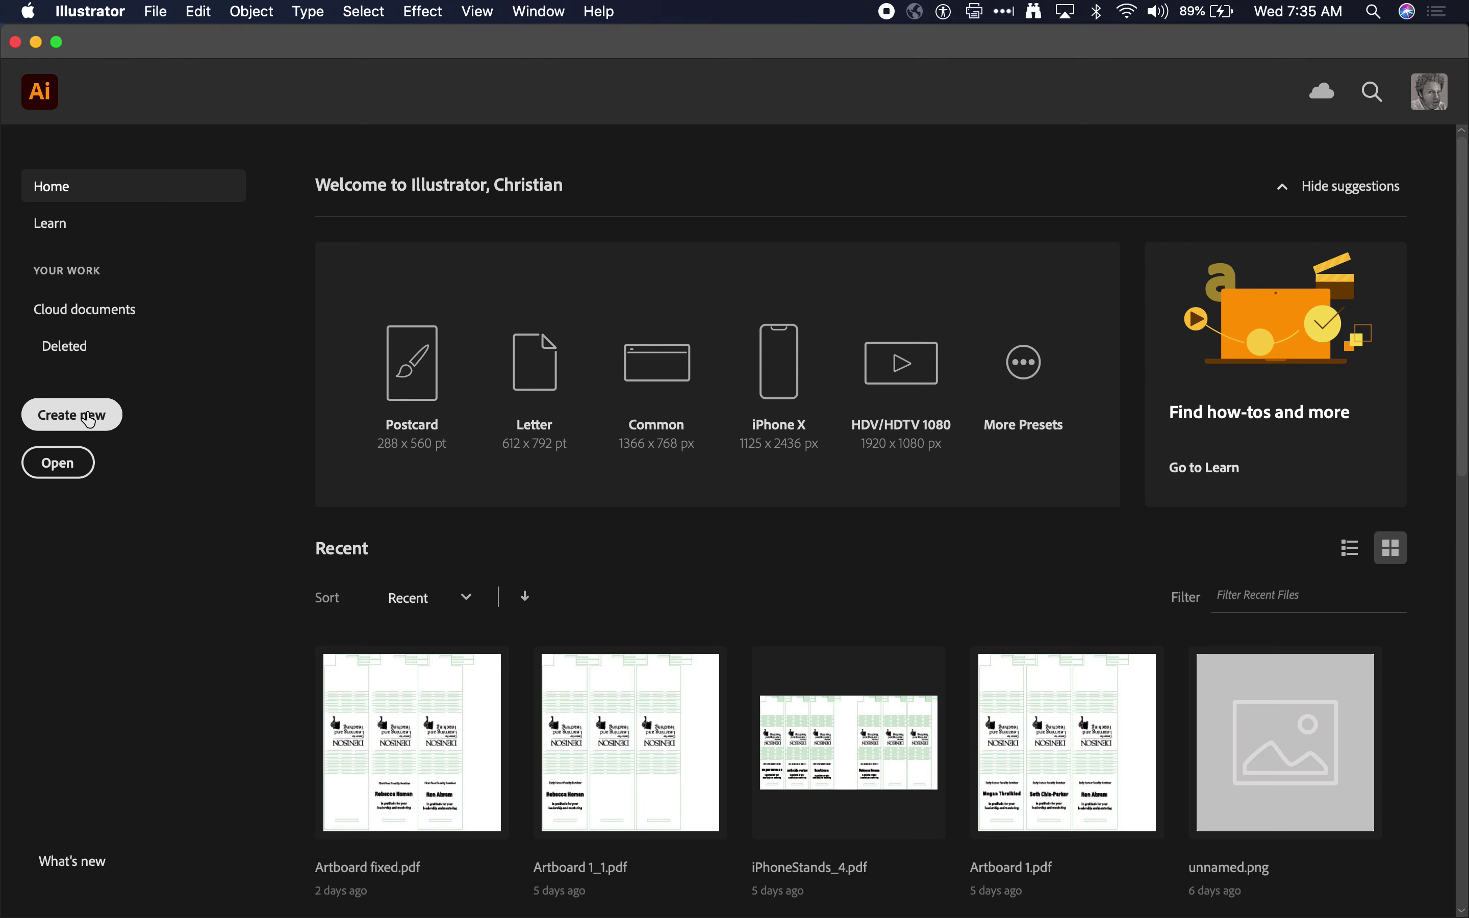
{"action": "left_click", "coordinate": [89, 419]}
{"action": "left_click", "coordinate": [939, 251]}
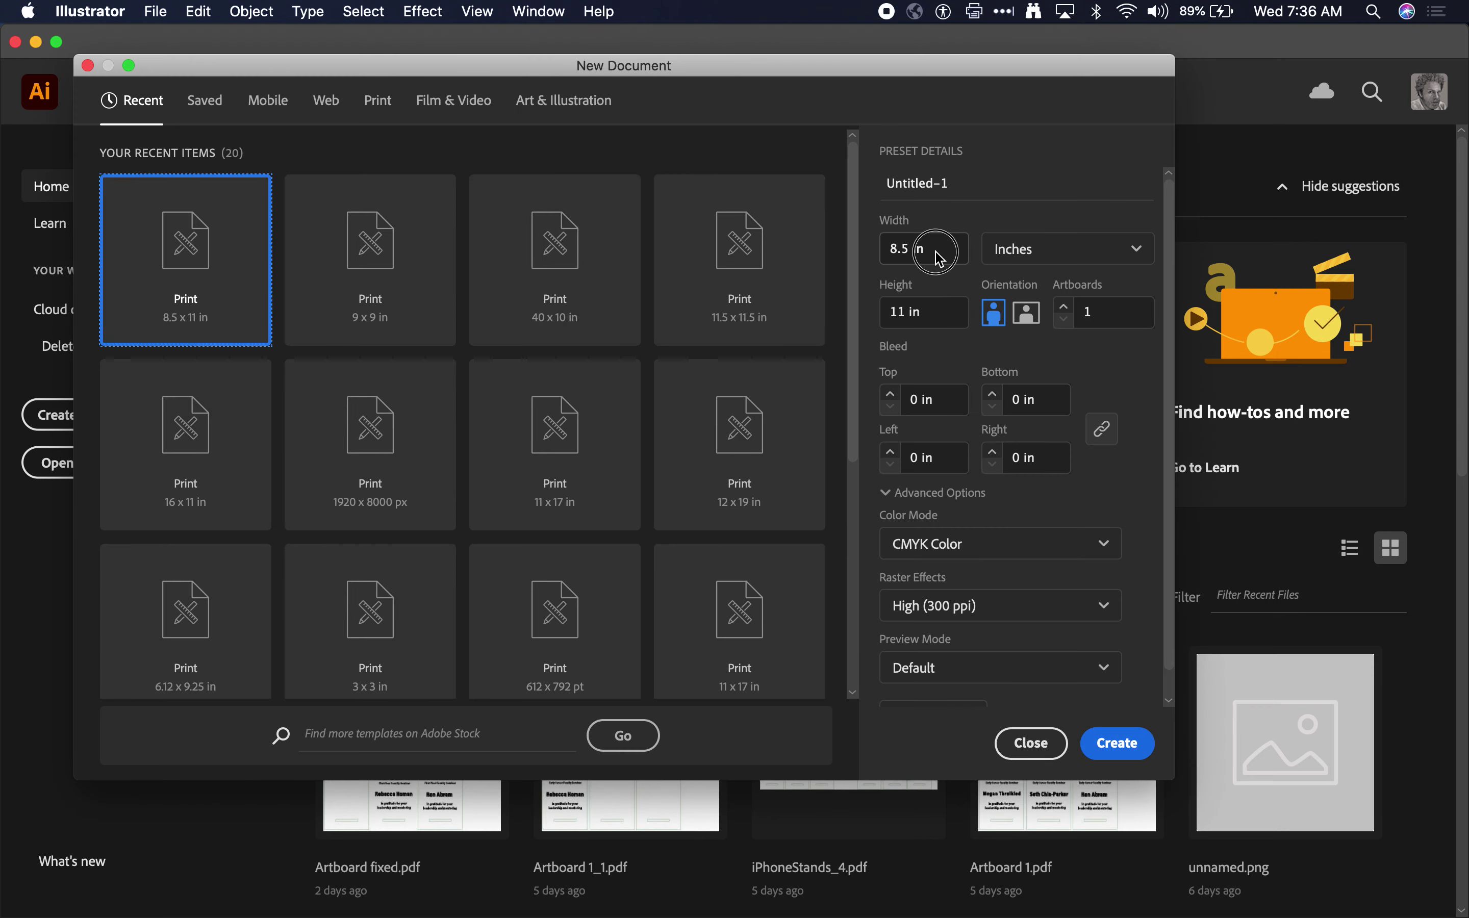
{"action": "type", "text": "9"}
{"action": "key", "text": "Tab"}
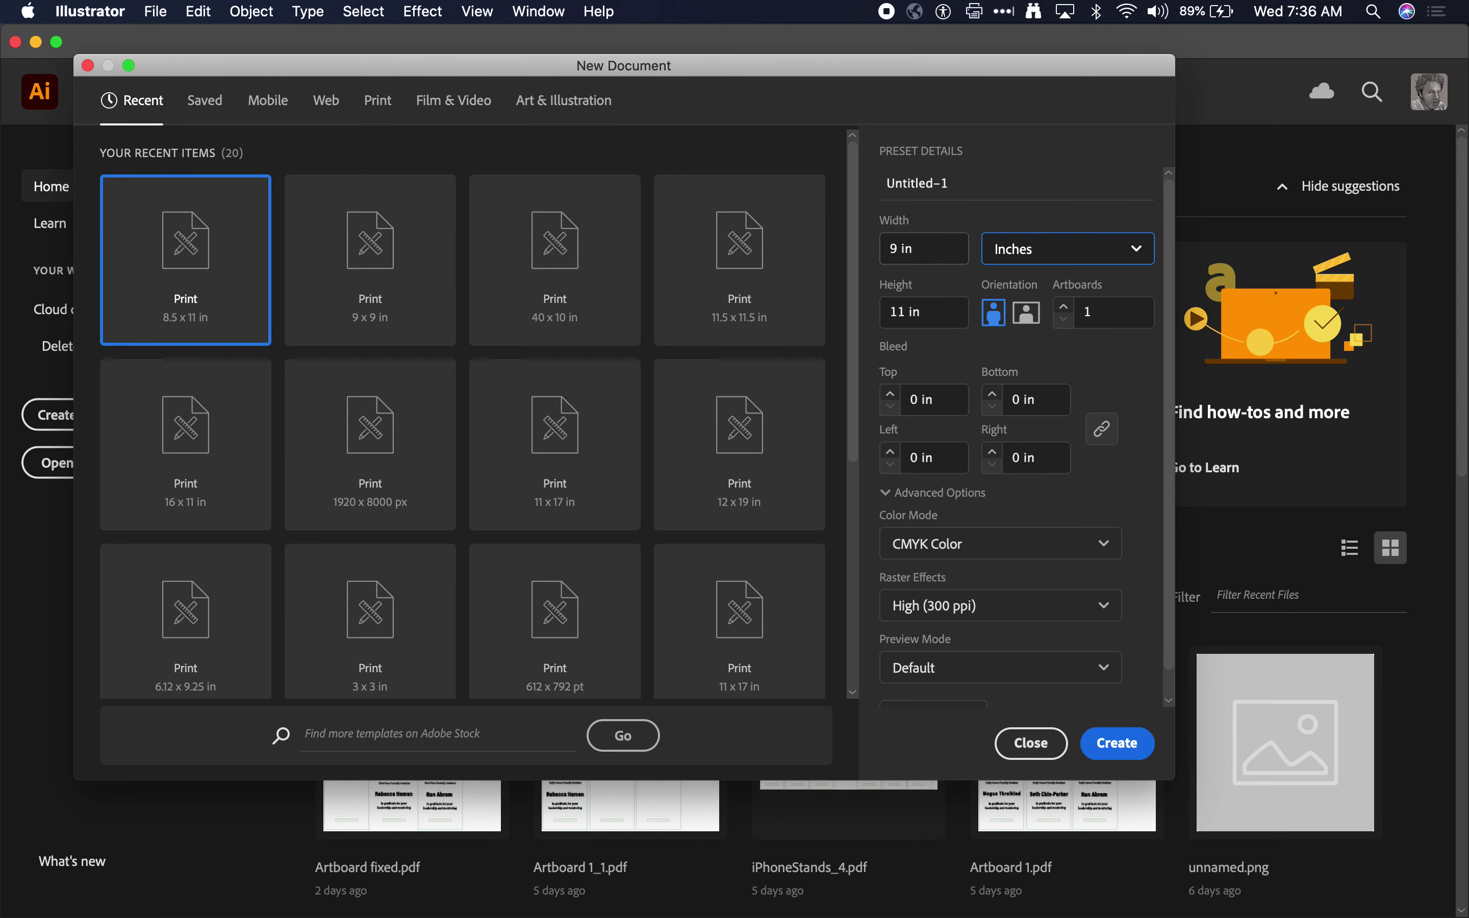
{"action": "double_click", "coordinate": [917, 313]}
{"action": "triple_click", "coordinate": [919, 321]}
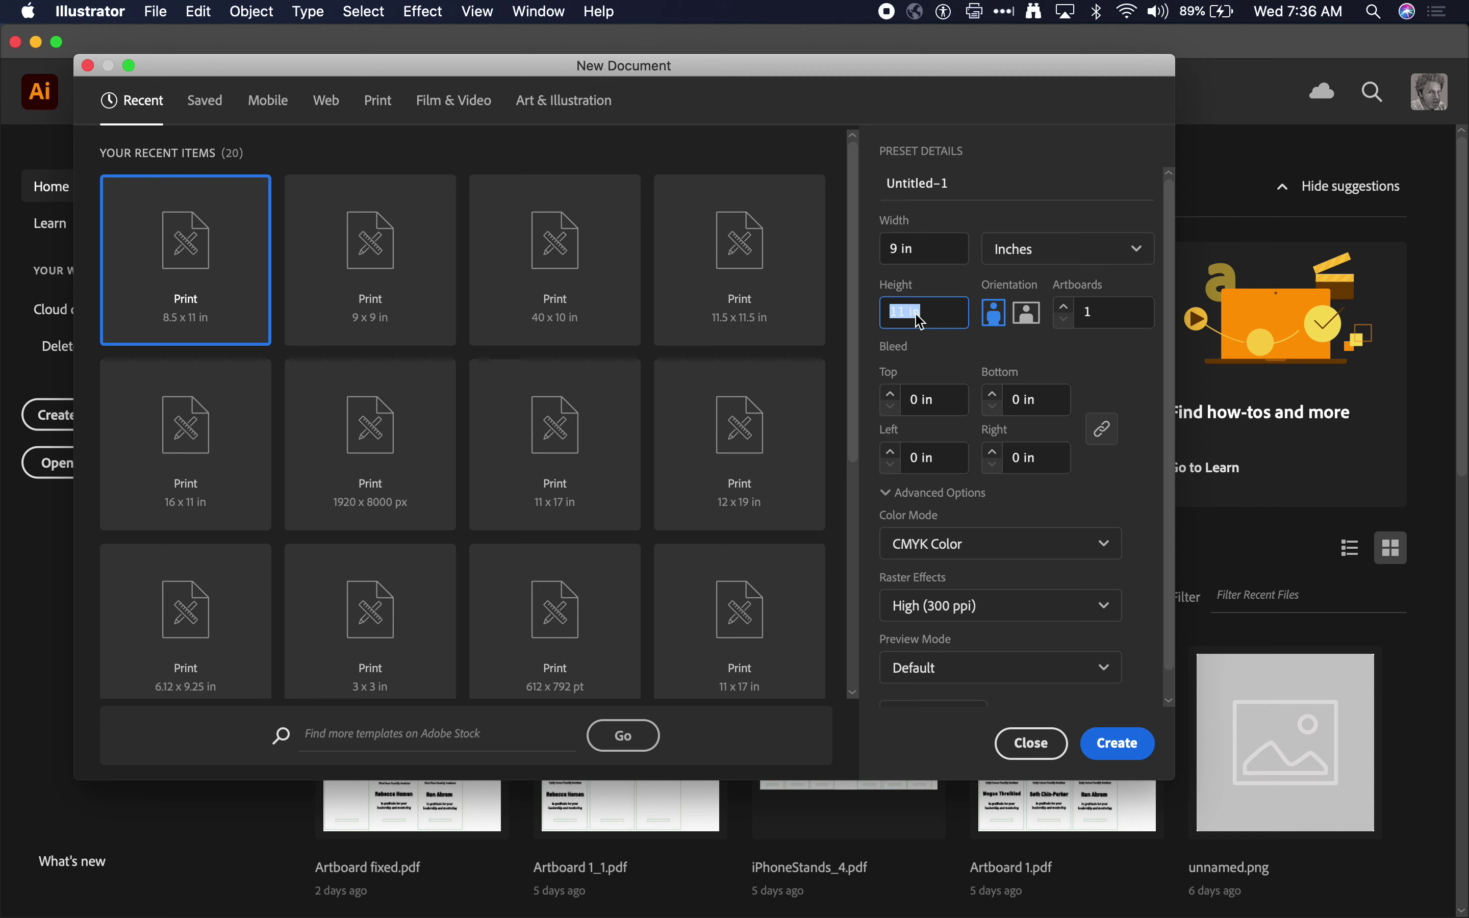
{"action": "type", "text": "9"}
{"action": "key", "text": "Tab"}
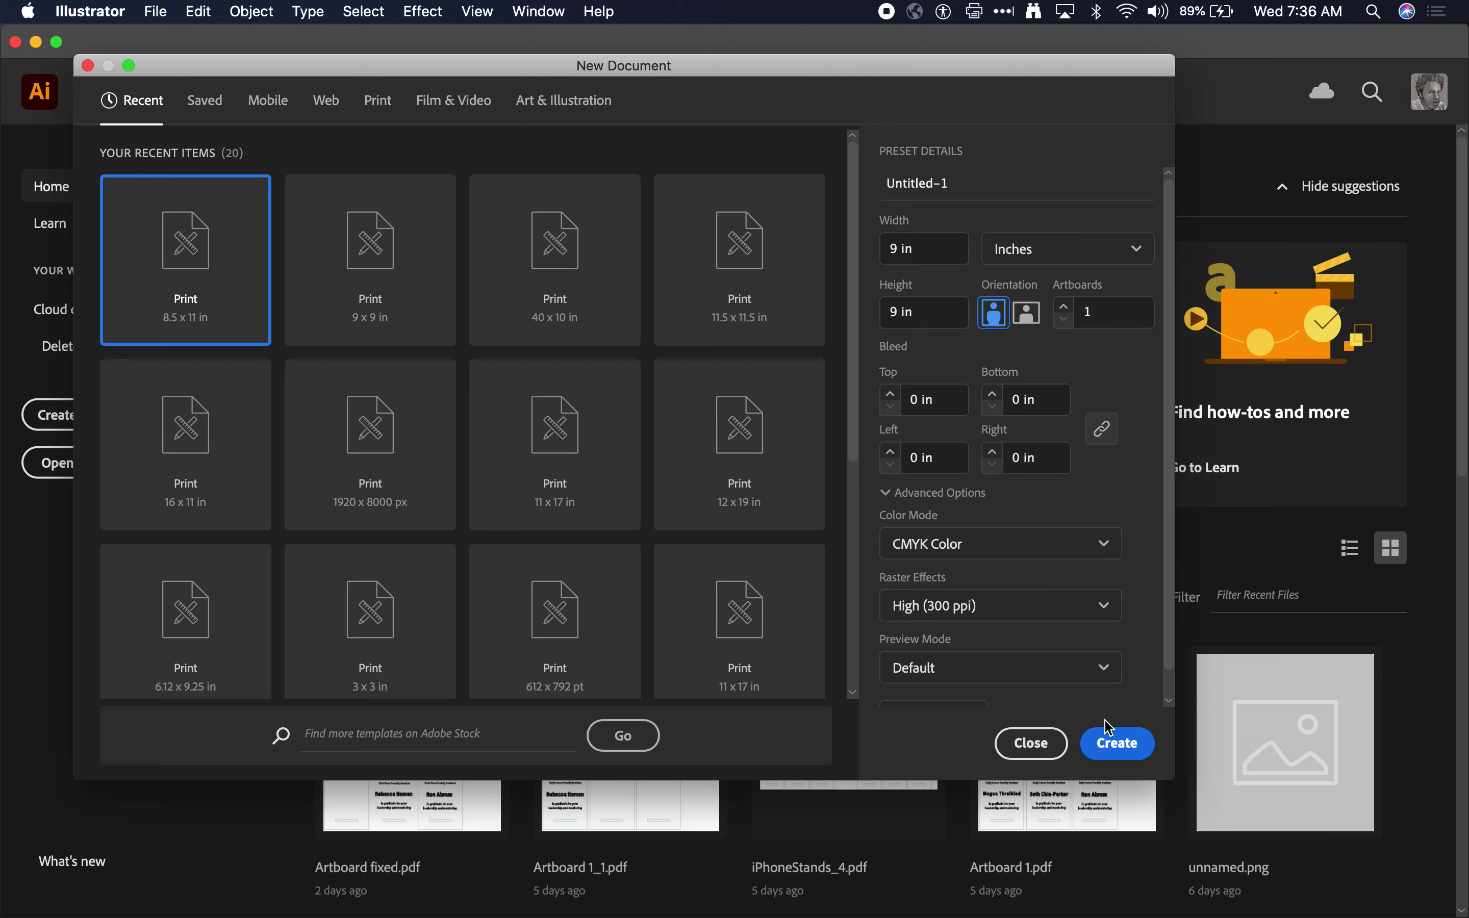
{"action": "left_click", "coordinate": [1120, 743]}
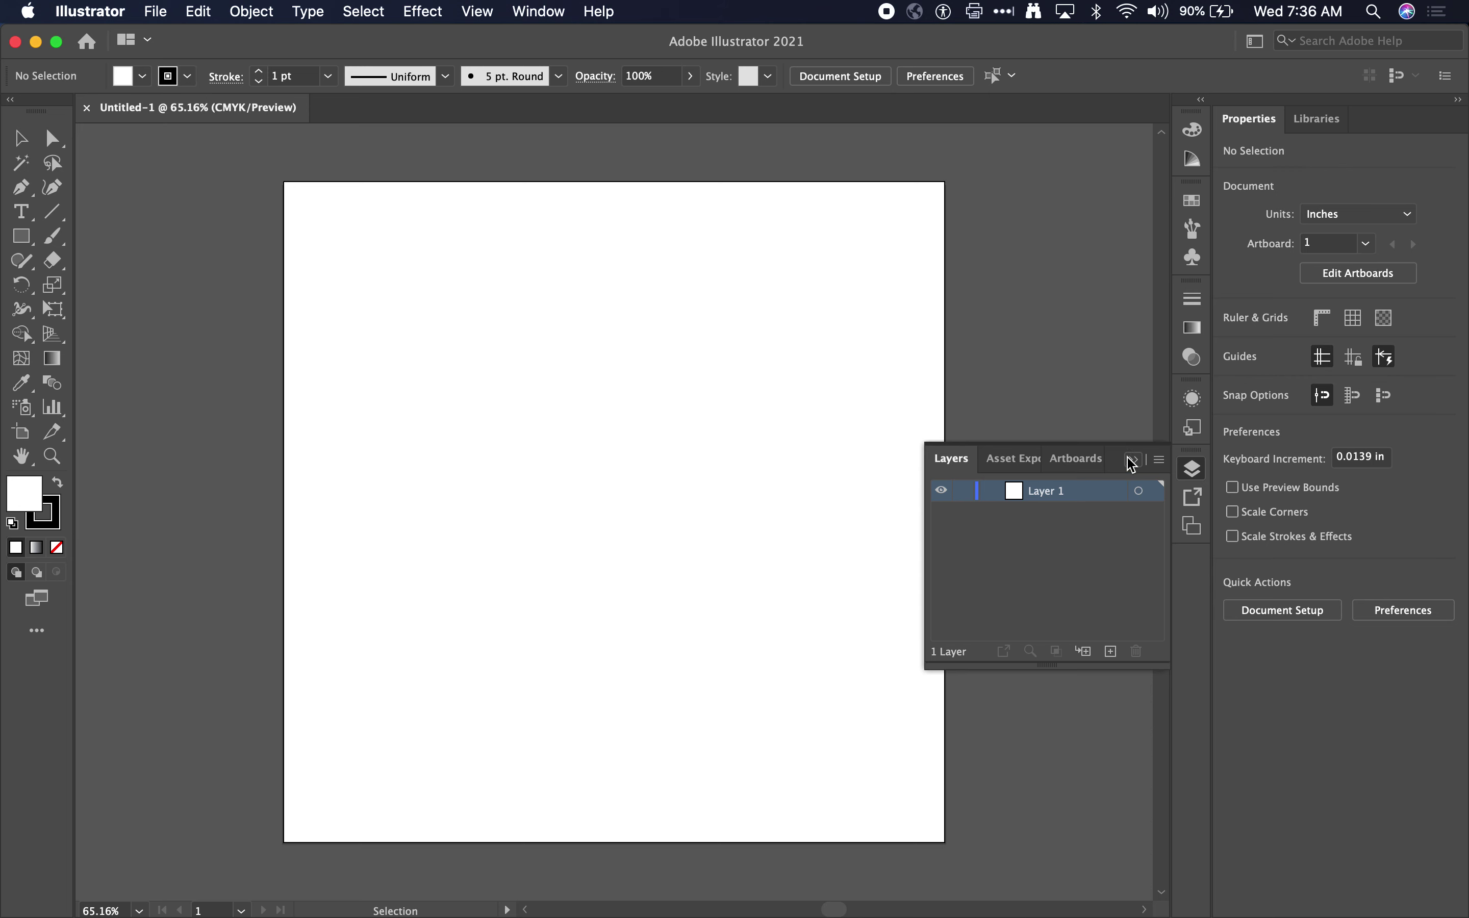
- Reset the layout with Window > Workspace > Reset Essentials Classic
{"action": "left_click", "coordinate": [533, 8]}
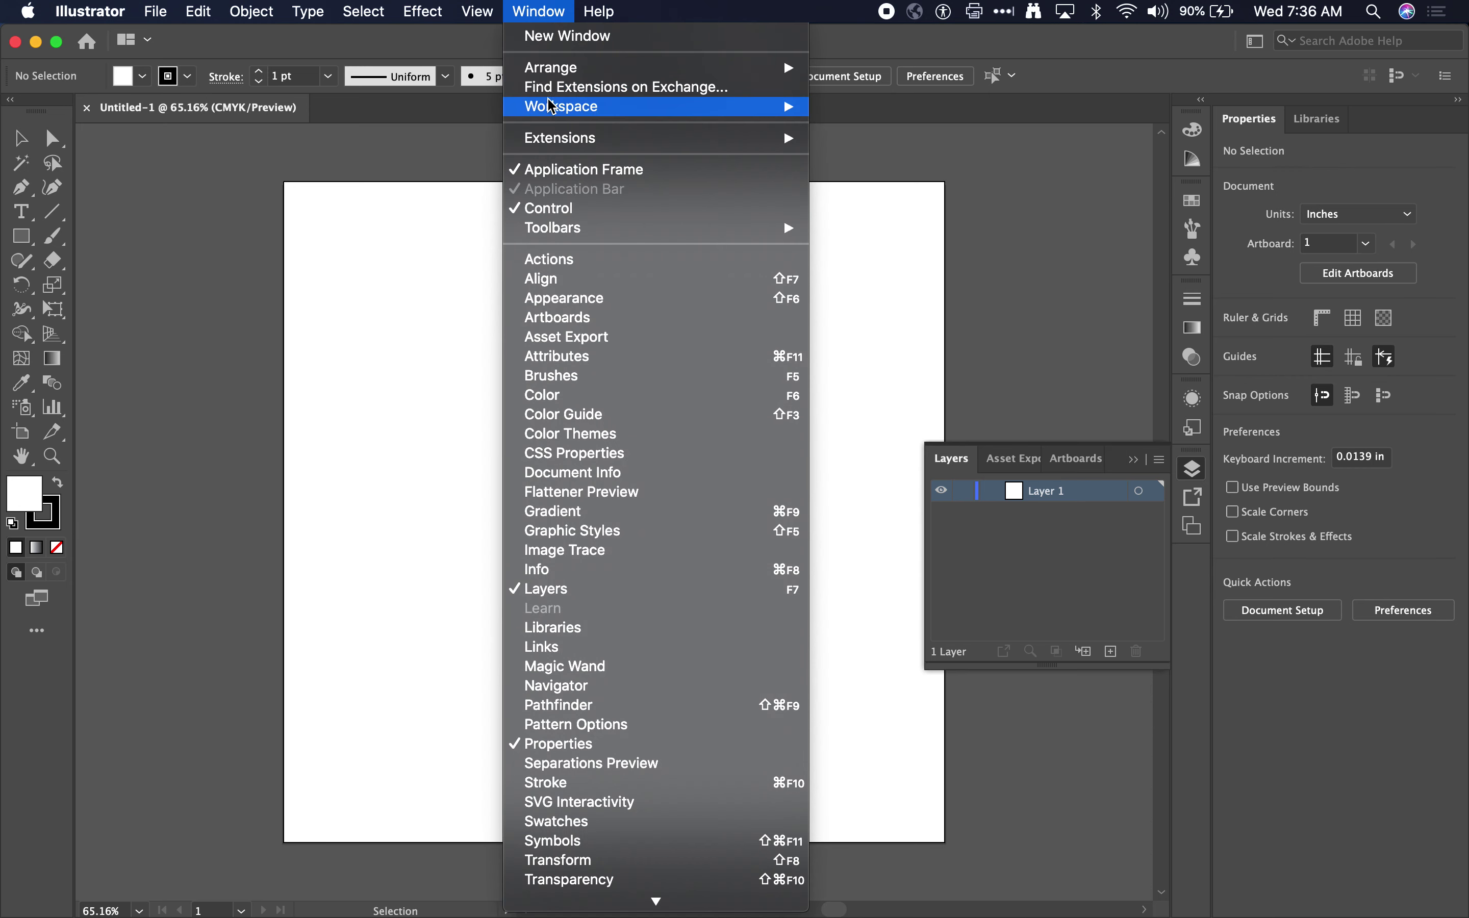
{"action": "mouse_move", "coordinate": [777, 107]}
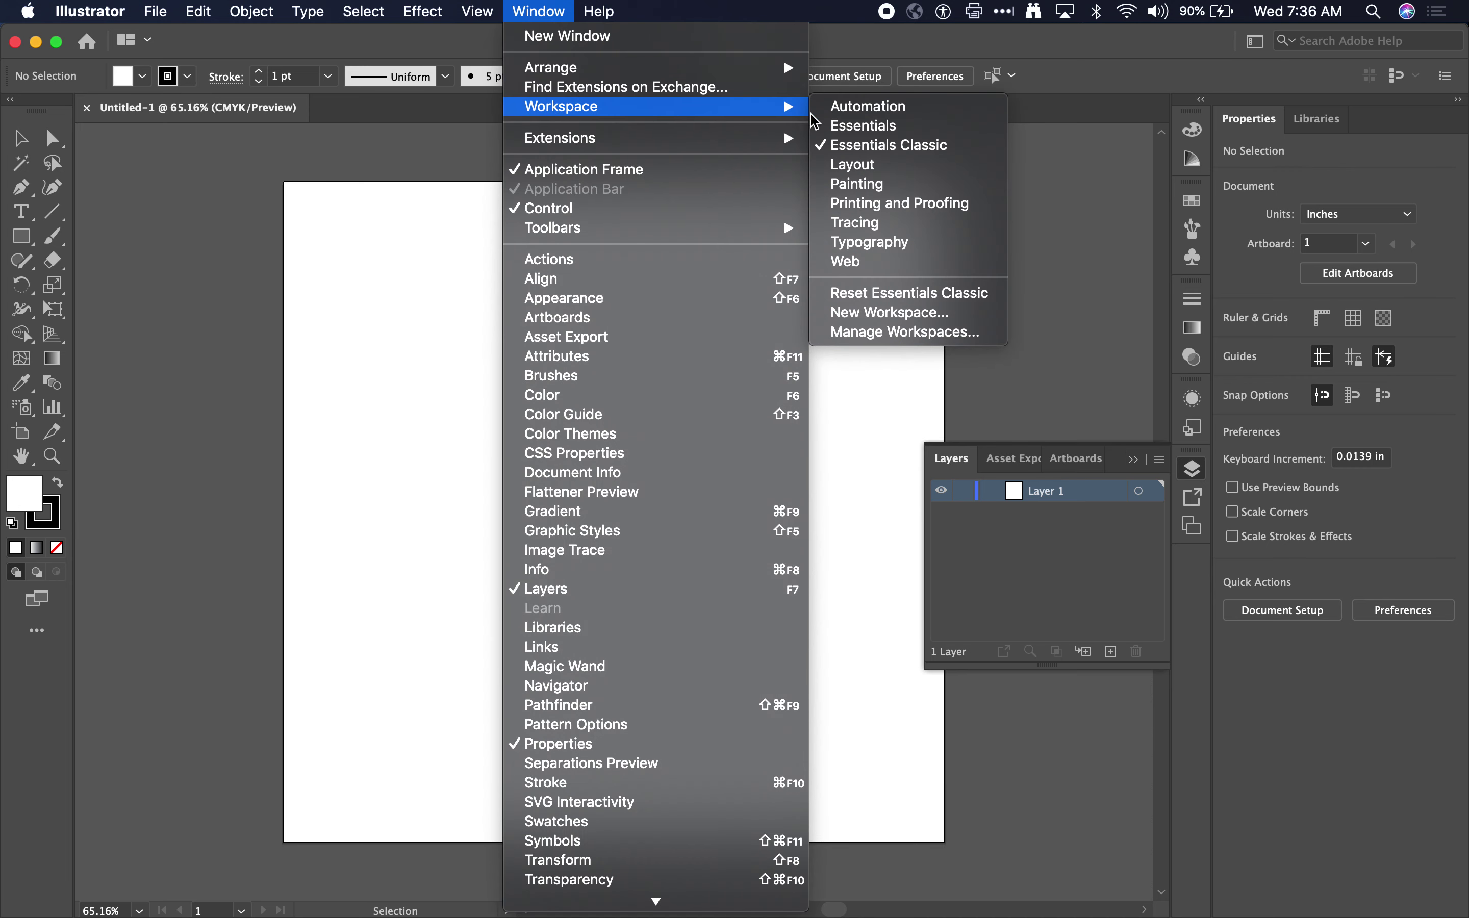
{"action": "left_click", "coordinate": [906, 294]}
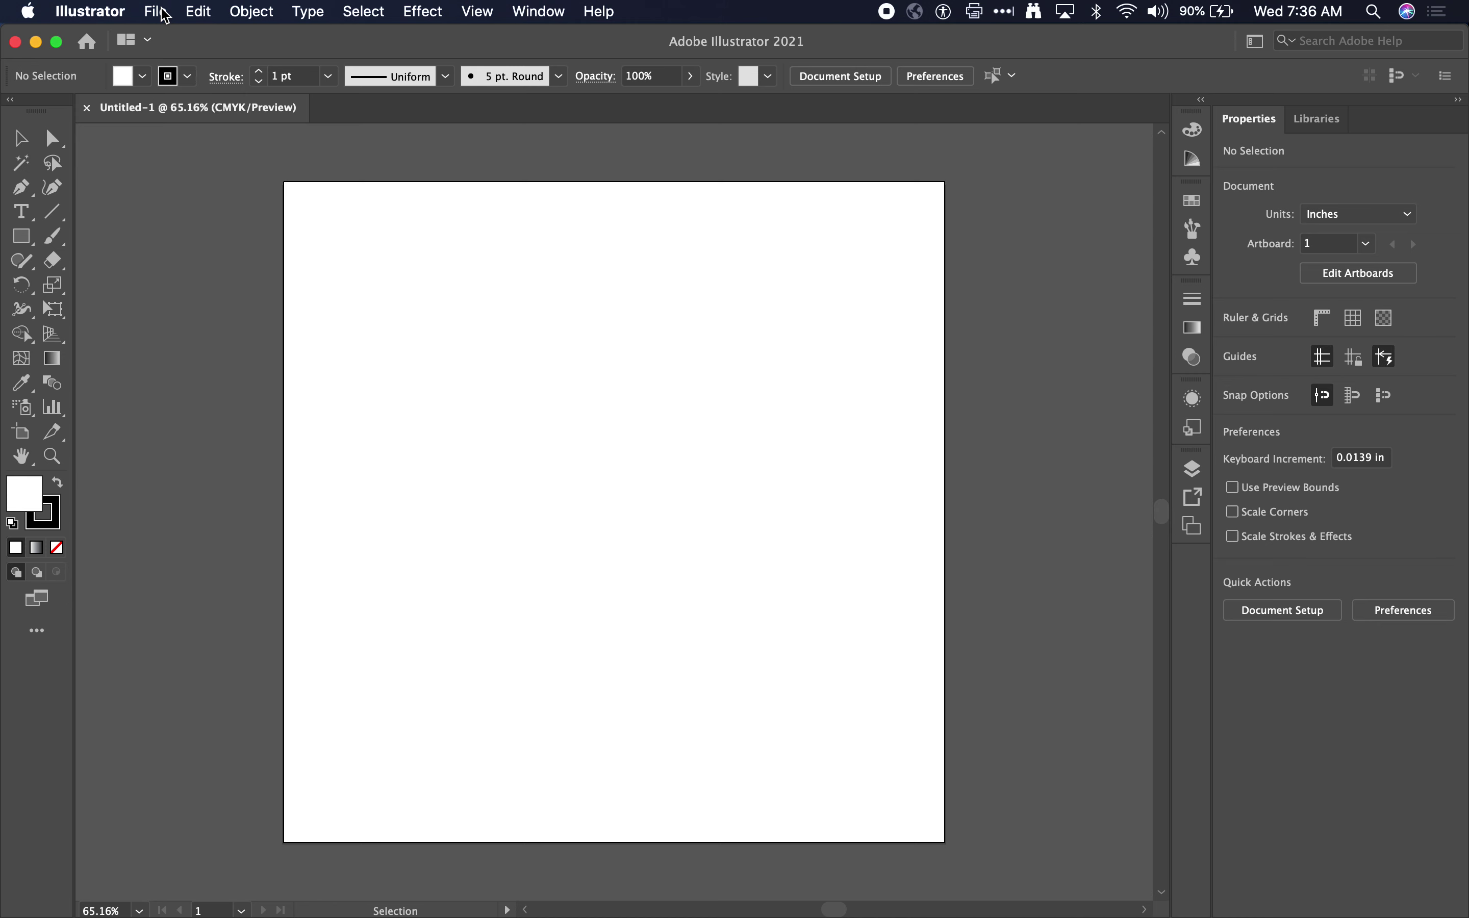
- Place the seal screenshot PNG onto the artboard
{"action": "left_click", "coordinate": [163, 11]}
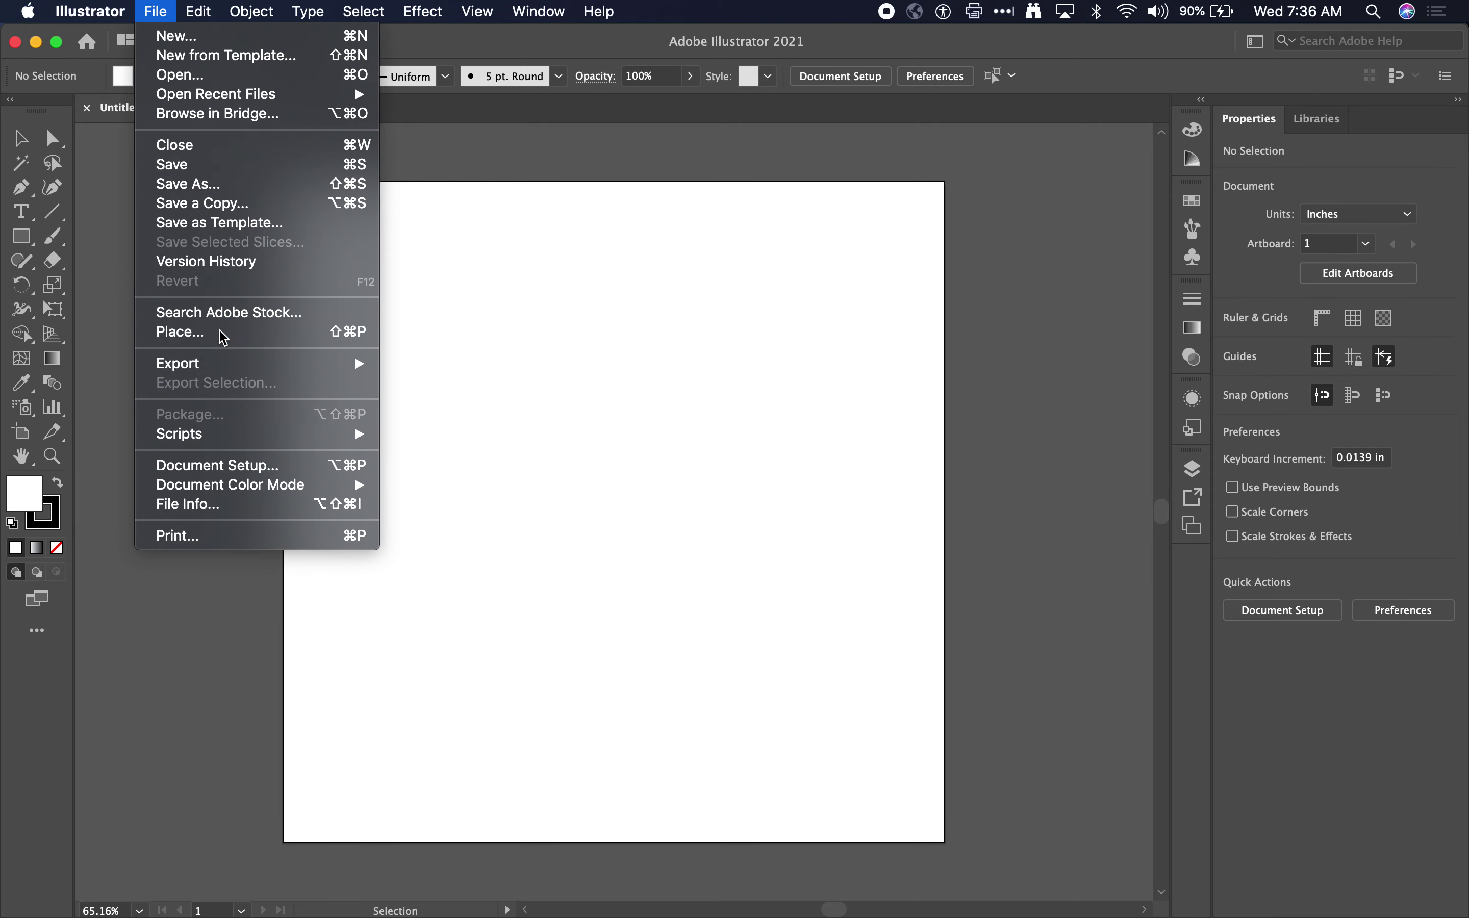
{"action": "left_click", "coordinate": [517, 471]}
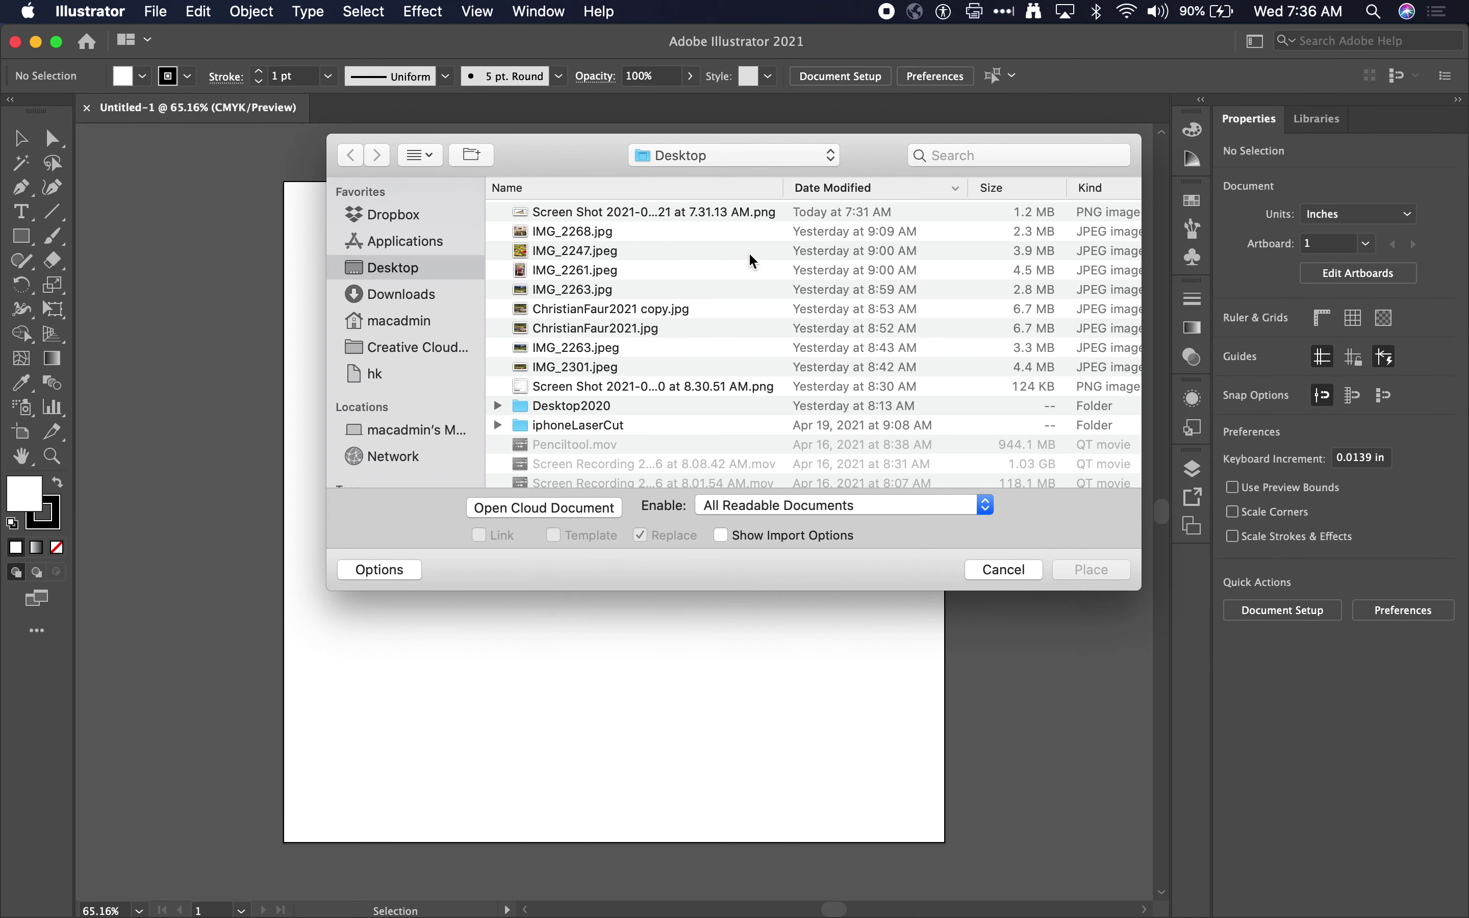
{"action": "left_click", "coordinate": [678, 210]}
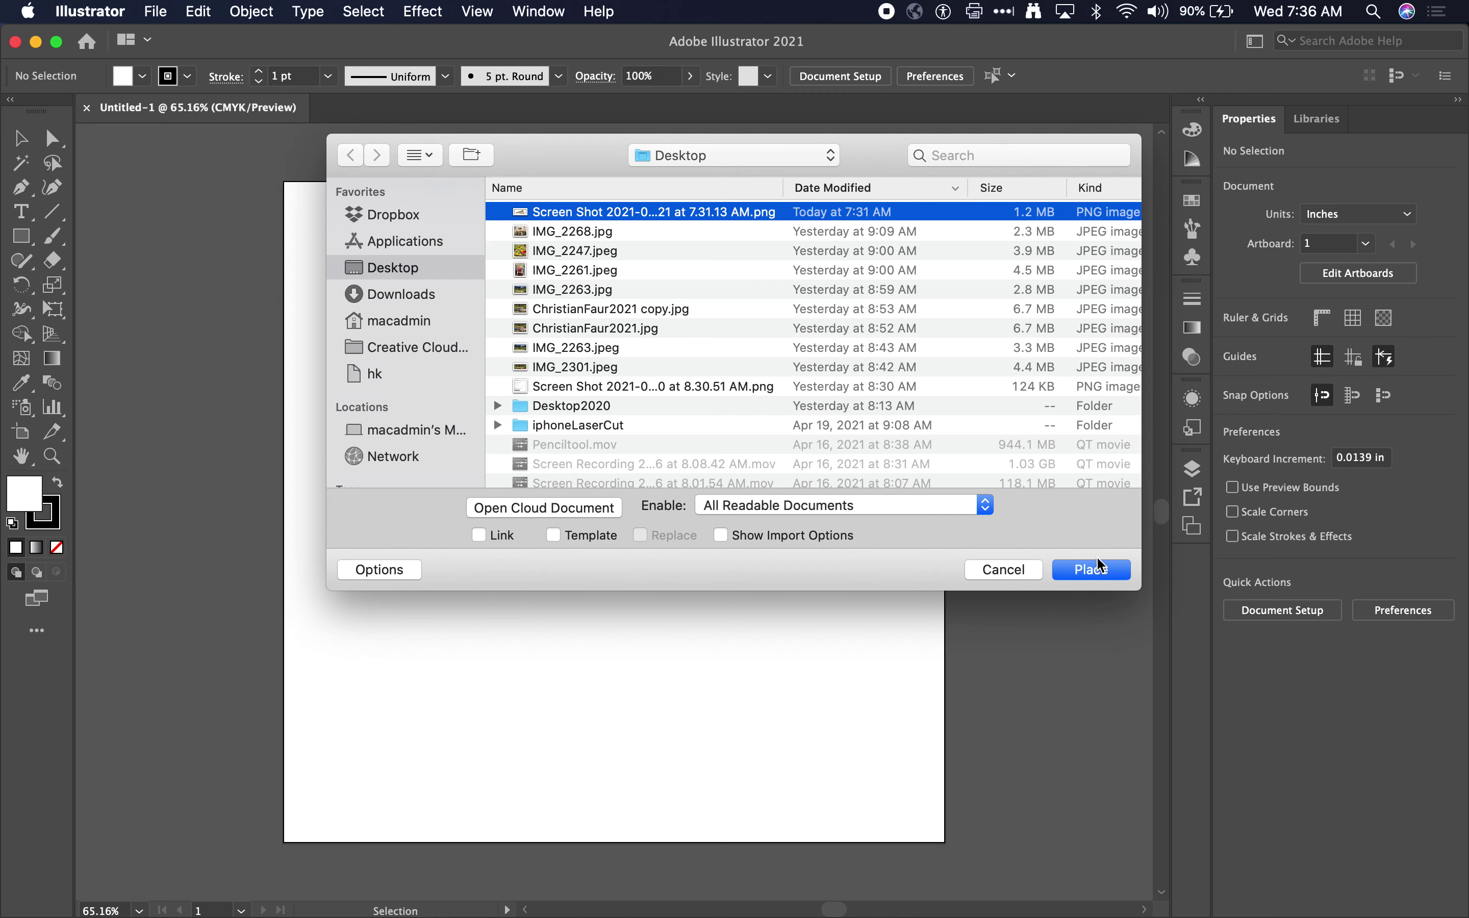
{"action": "left_click", "coordinate": [1101, 578]}
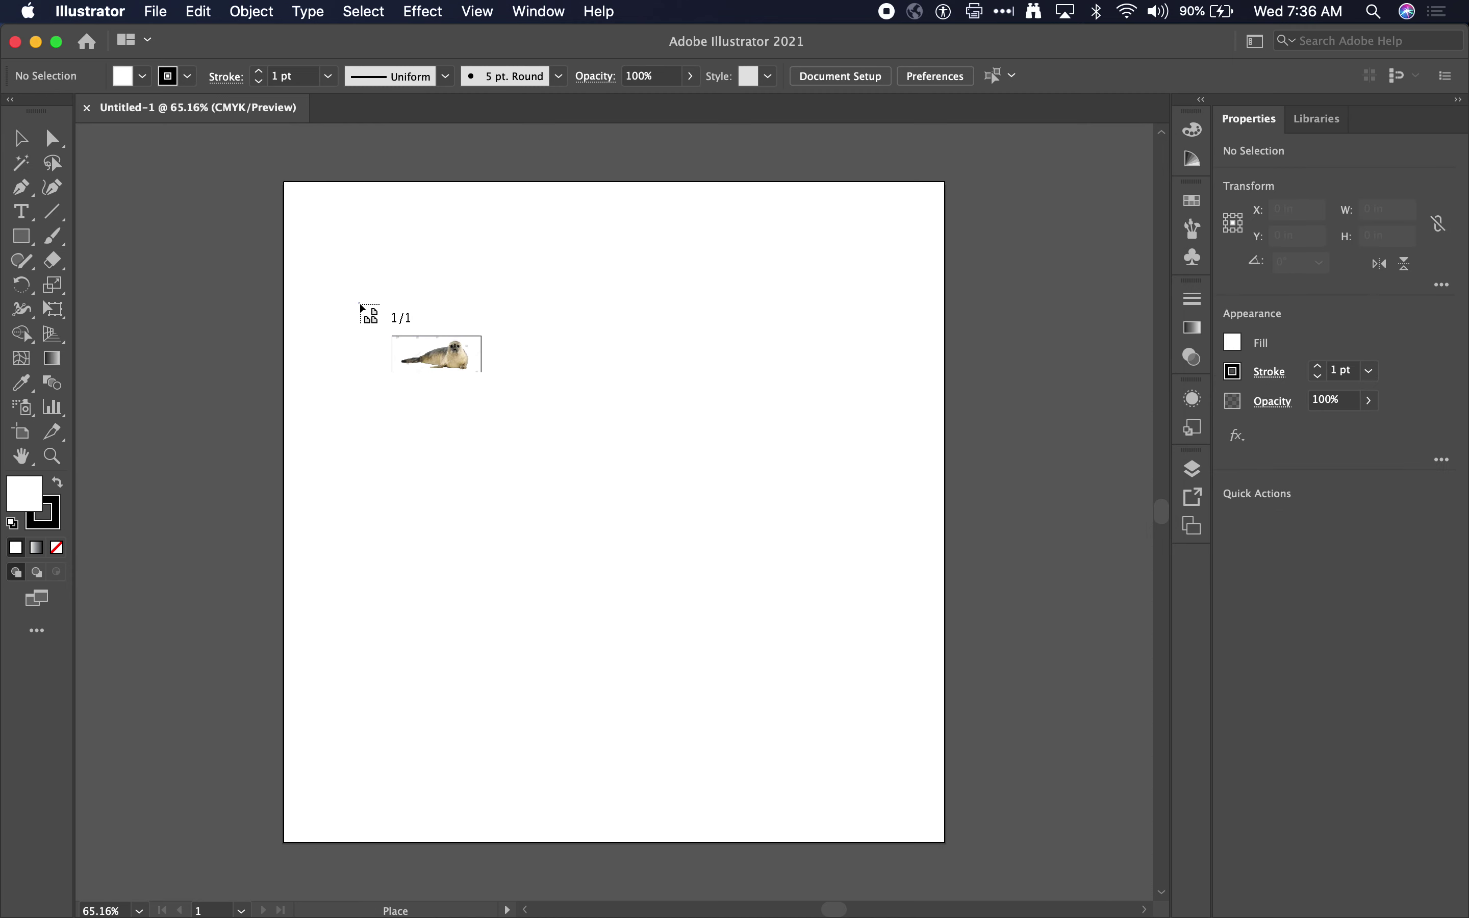
{"action": "left_click", "coordinate": [359, 303]}
- Shrink the seal image to about 6.8 in wide and centre it on the artboard
{"action": "left_click_drag", "start_coordinate": [646, 599], "coordinate": [532, 530]}
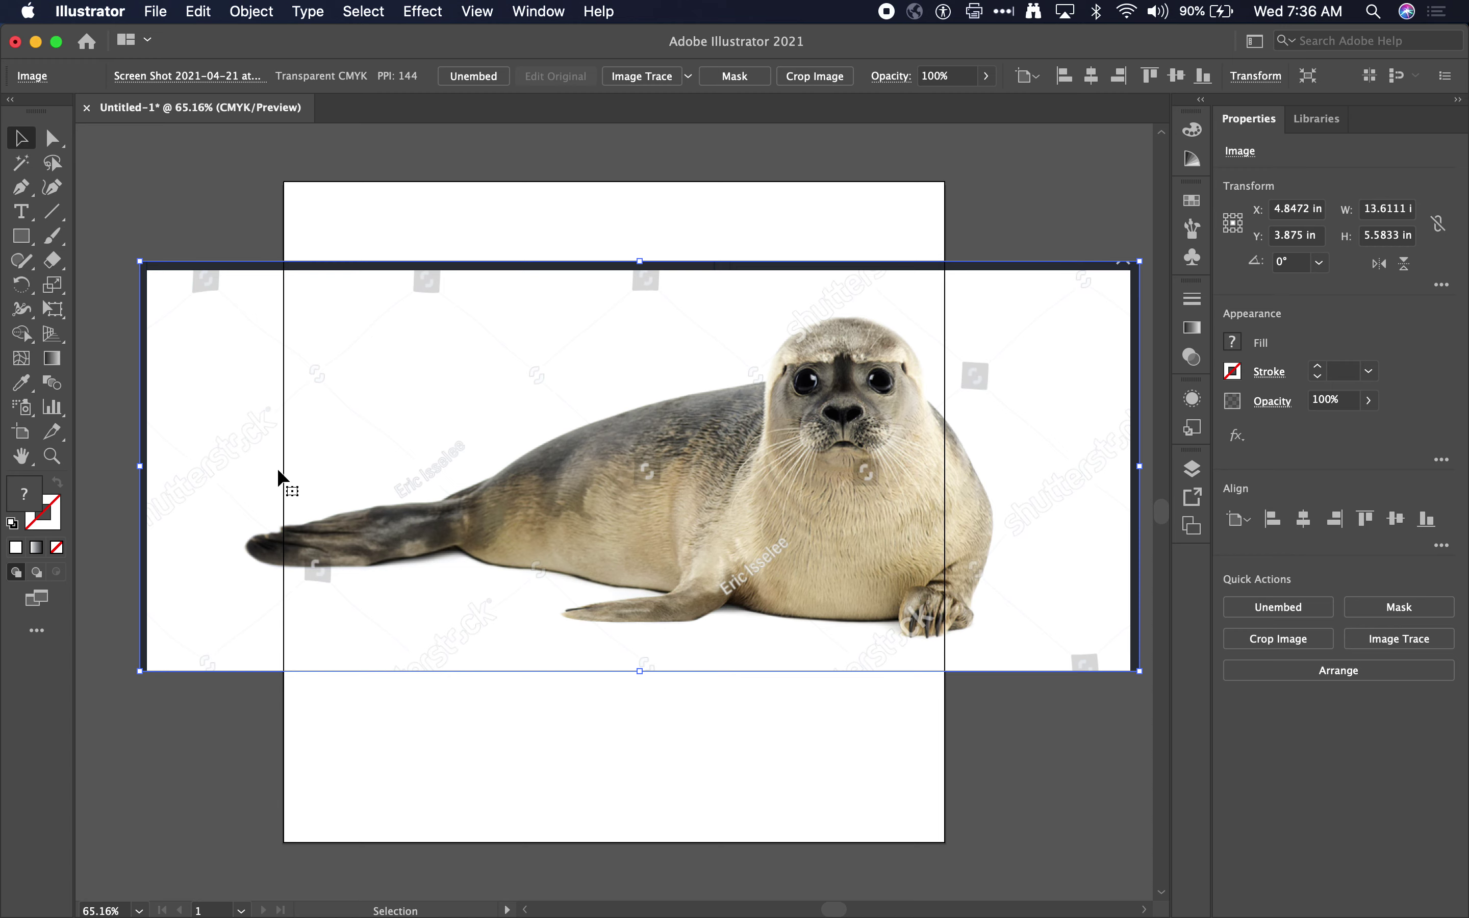
{"action": "left_click_drag", "start_coordinate": [137, 262], "coordinate": [508, 468]}
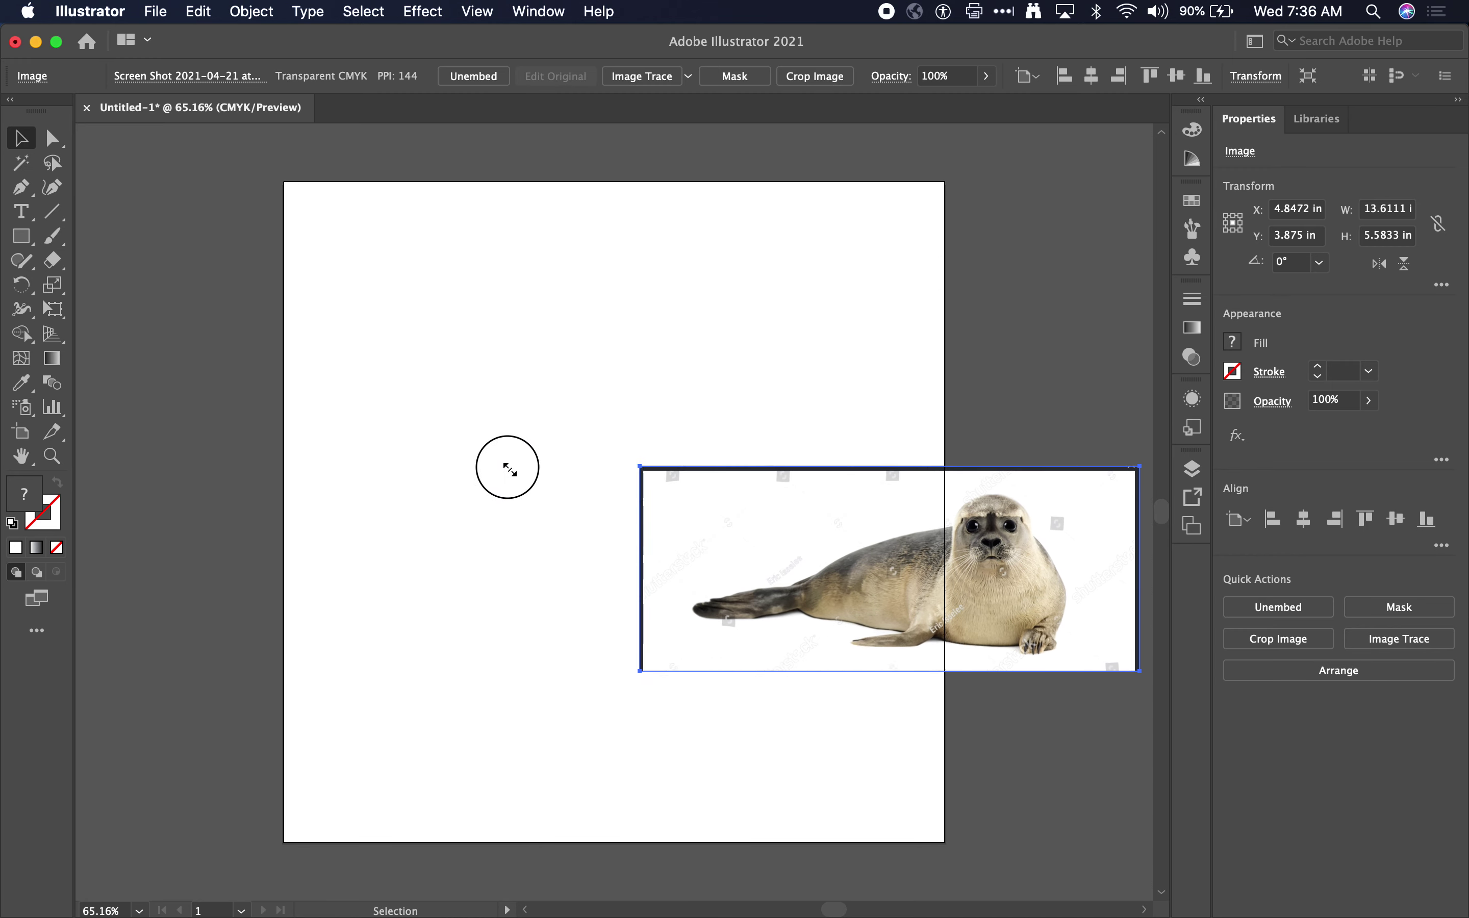
{"action": "left_click_drag", "start_coordinate": [737, 582], "coordinate": [489, 460]}
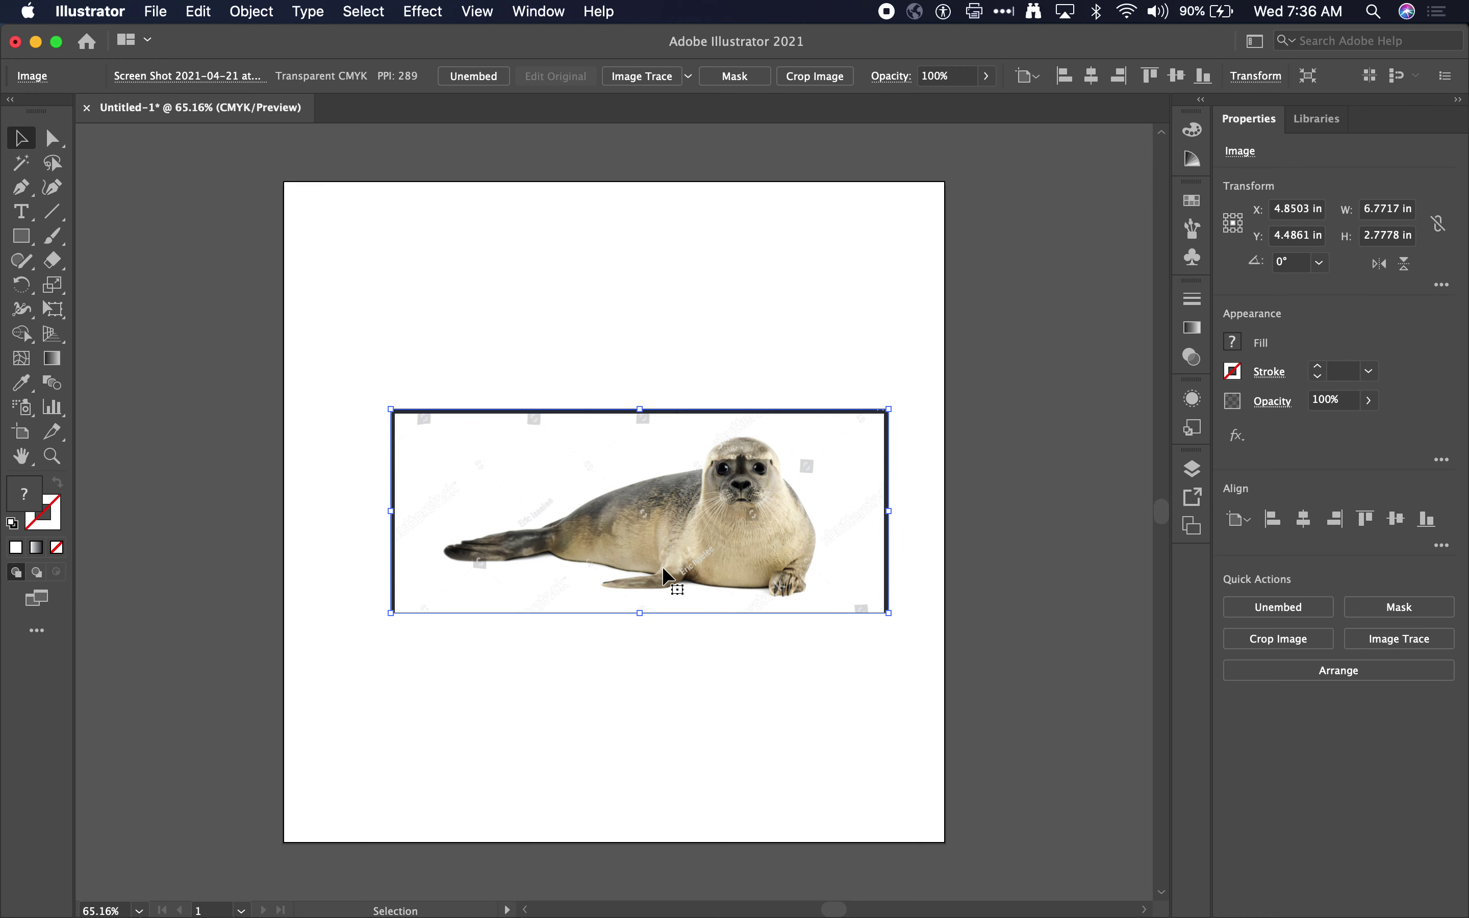
- Set the seal image's opacity to 50% in the Layers panel
{"action": "left_click", "coordinate": [1192, 469]}
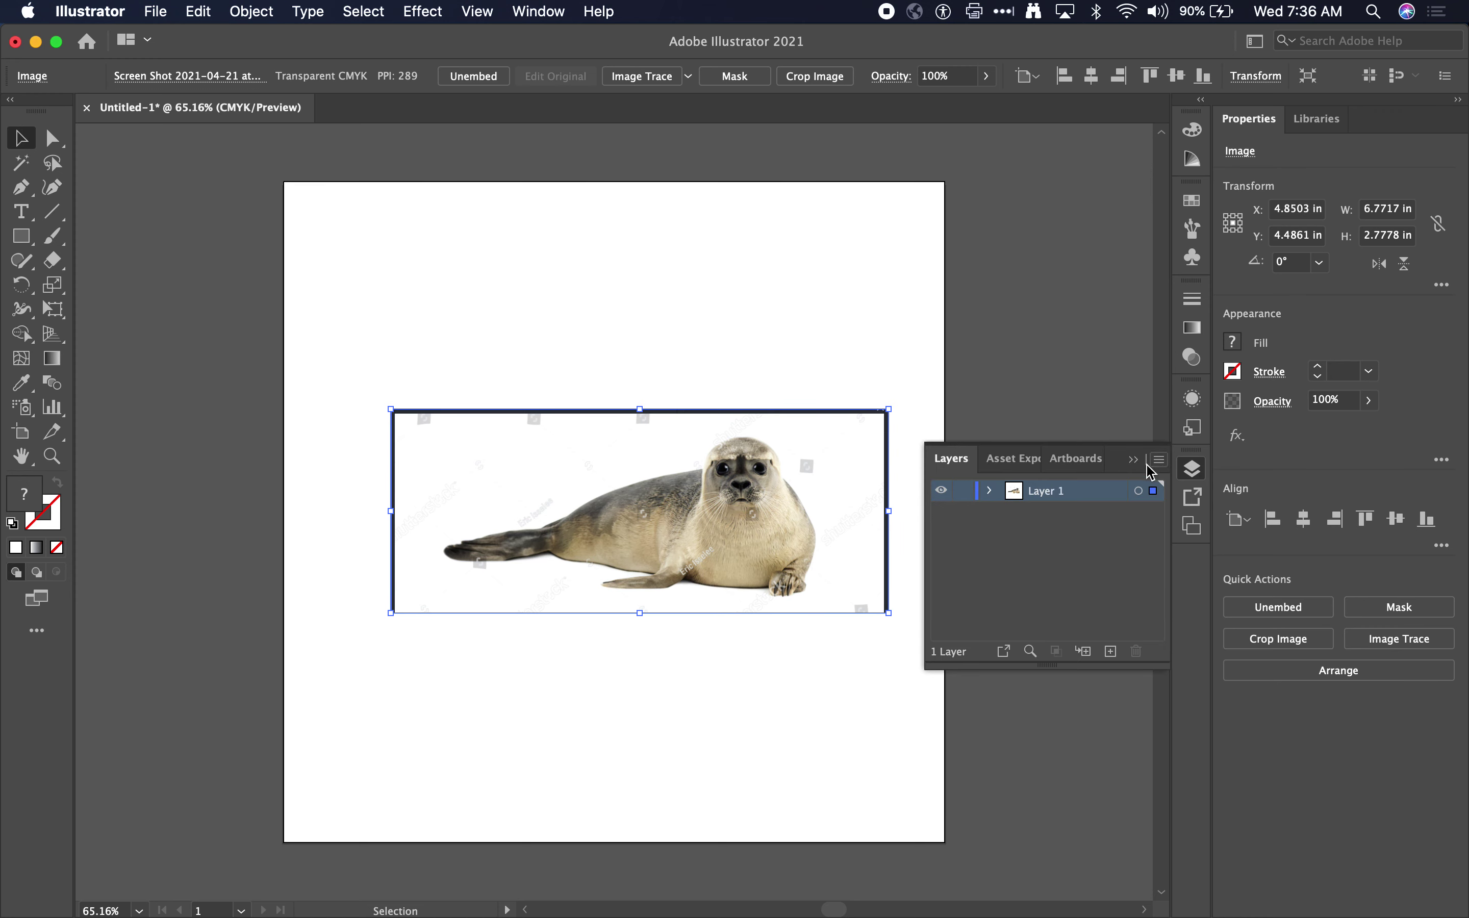
{"action": "left_click", "coordinate": [990, 491]}
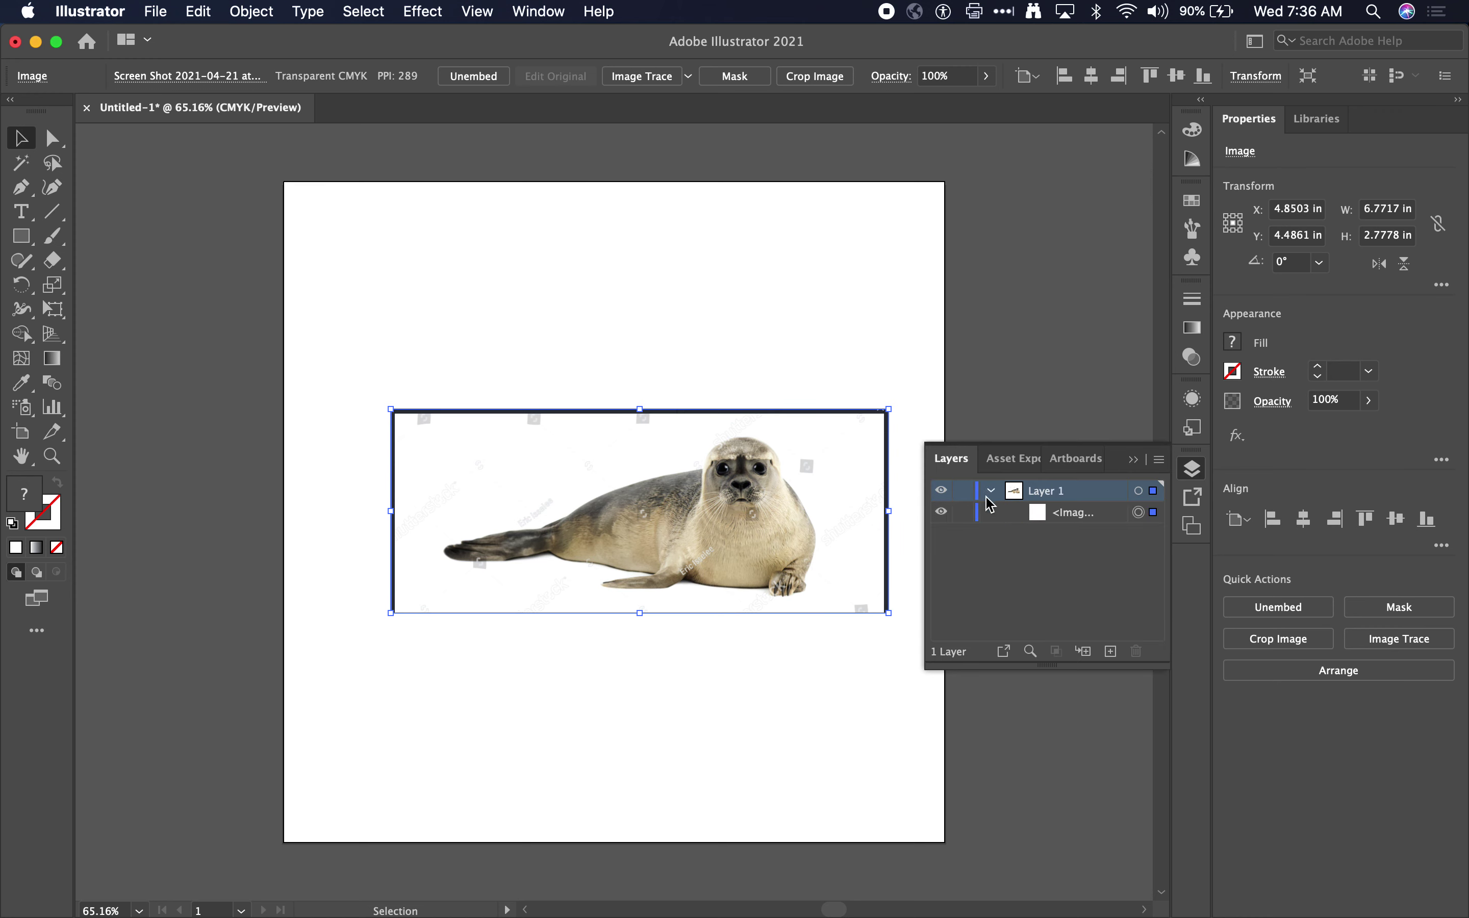
{"action": "left_click", "coordinate": [1089, 513]}
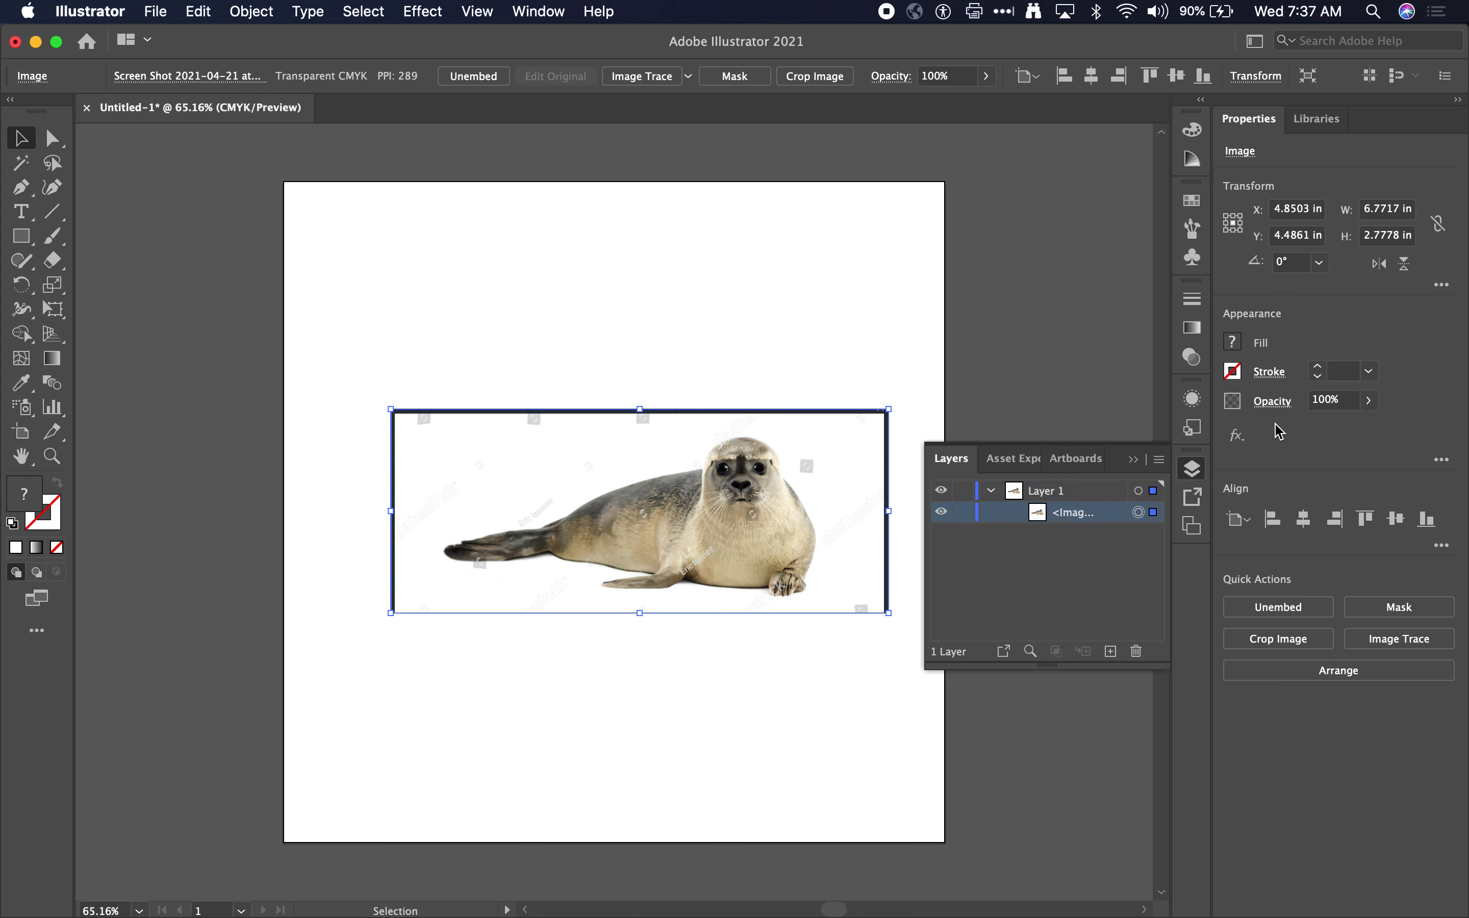
{"action": "left_click_drag", "start_coordinate": [1339, 399], "coordinate": [1342, 407]}
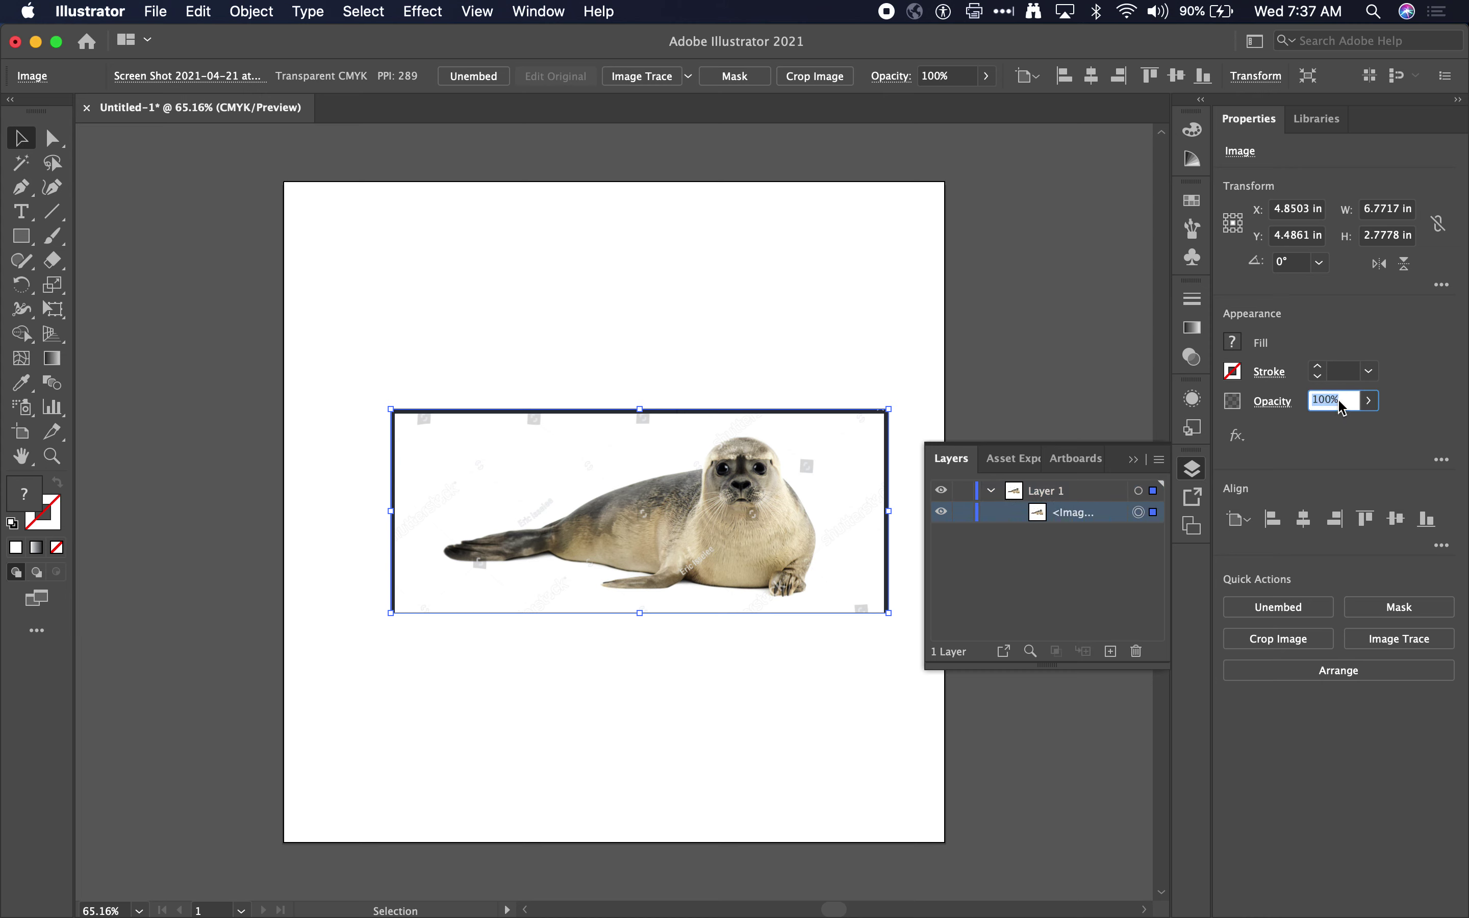
{"action": "type", "text": "50"}
{"action": "key", "text": "Return"}
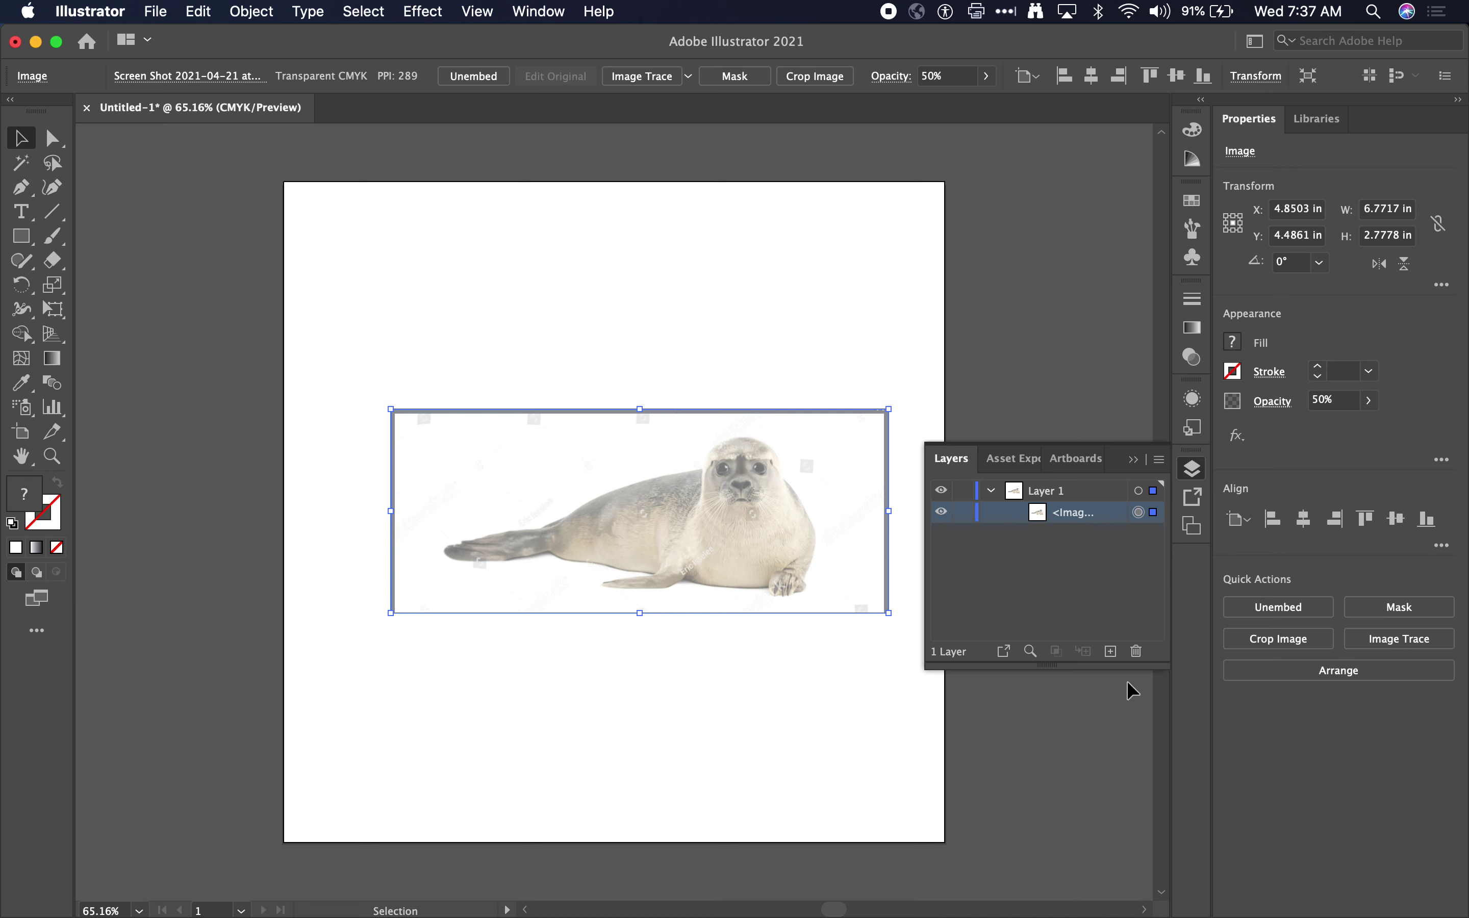
- Lock Layer 1 and add a new Layer 2 above it
{"action": "left_click", "coordinate": [964, 491]}
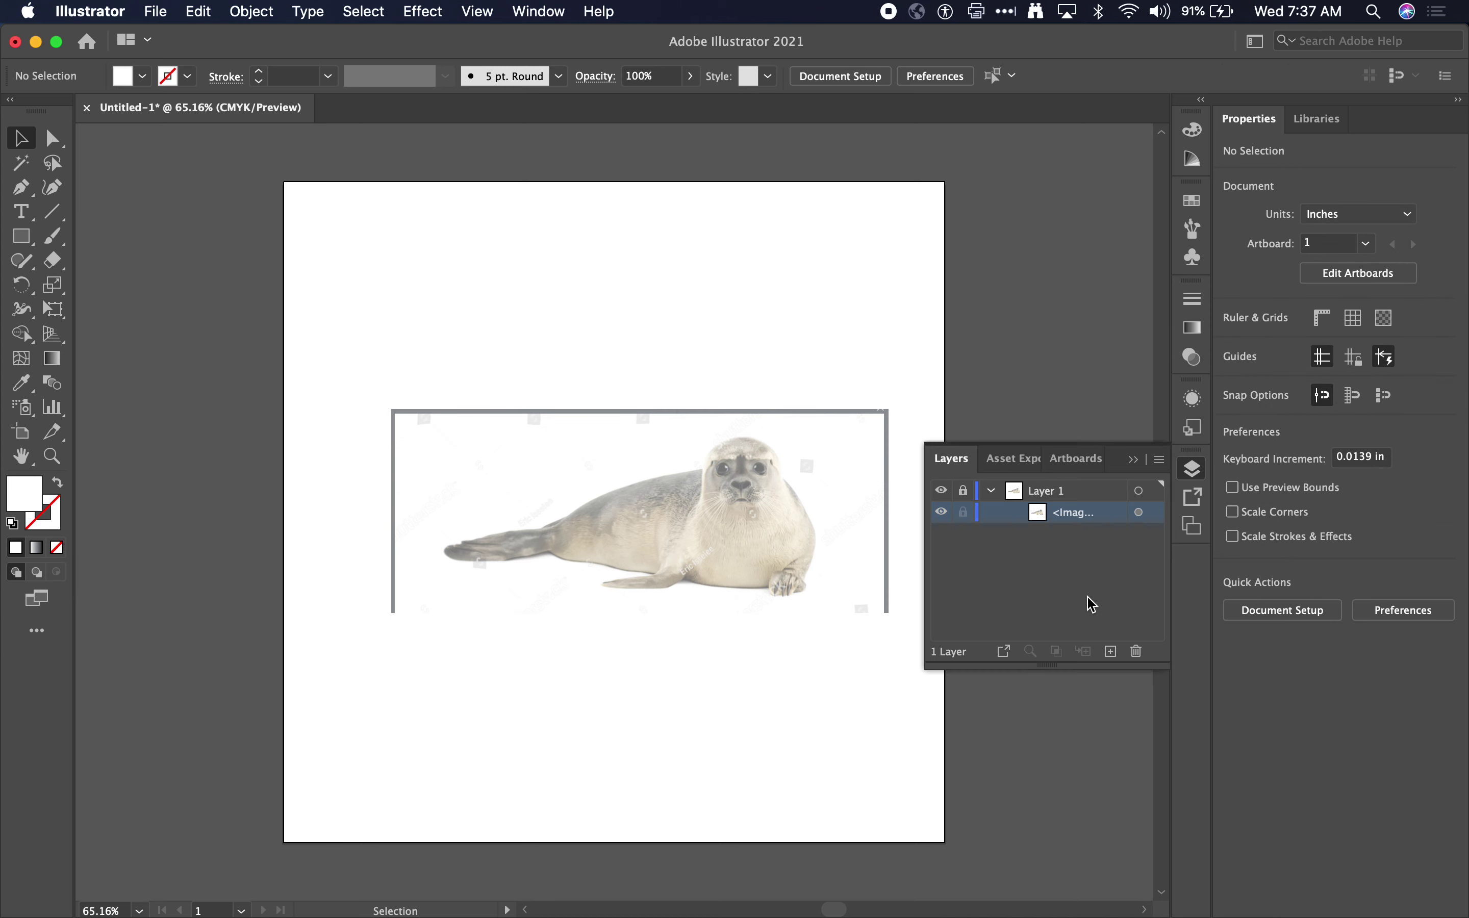
{"action": "left_click", "coordinate": [1110, 652]}
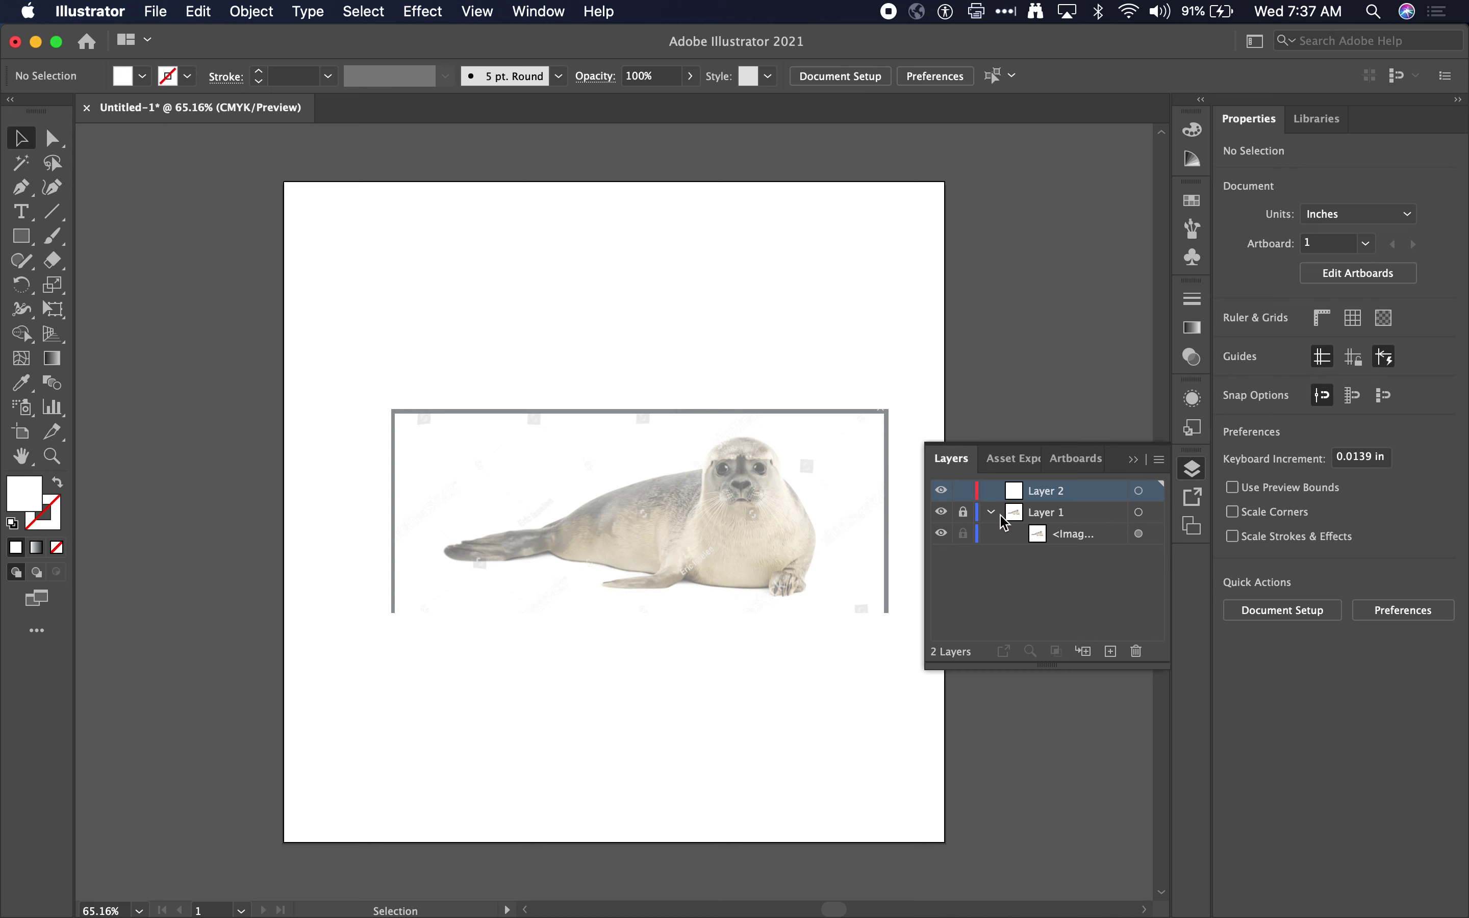
{"action": "left_click", "coordinate": [1133, 461]}
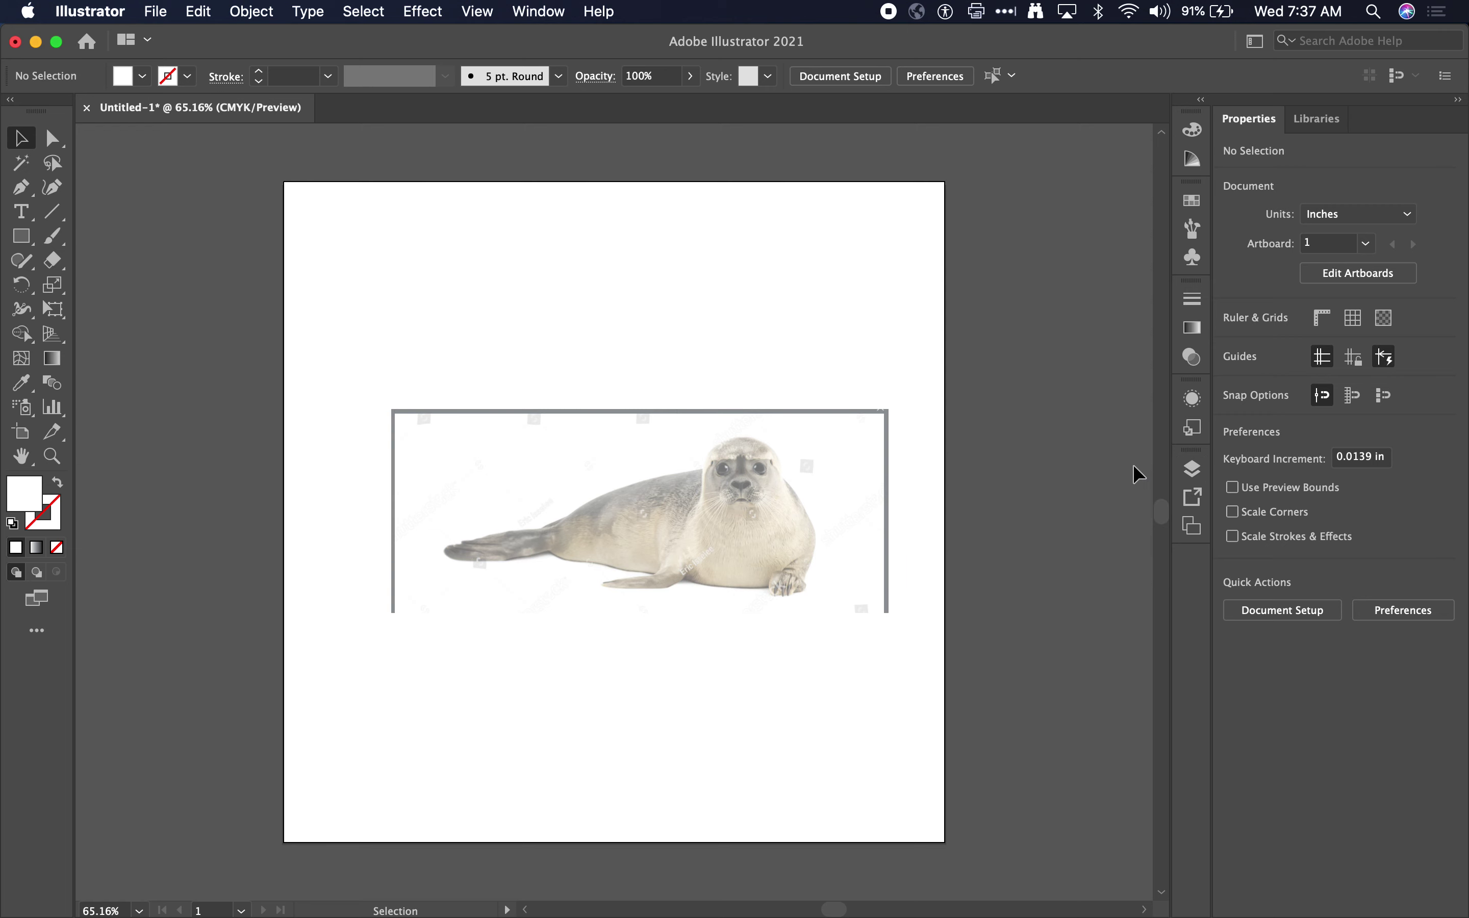
- Select the freehand Pencil tool from the toolbar flyout and zoom in on the seal's face
{"action": "scroll", "coordinate": [766, 527], "scroll_direction": "up", "scroll_amount": 5}
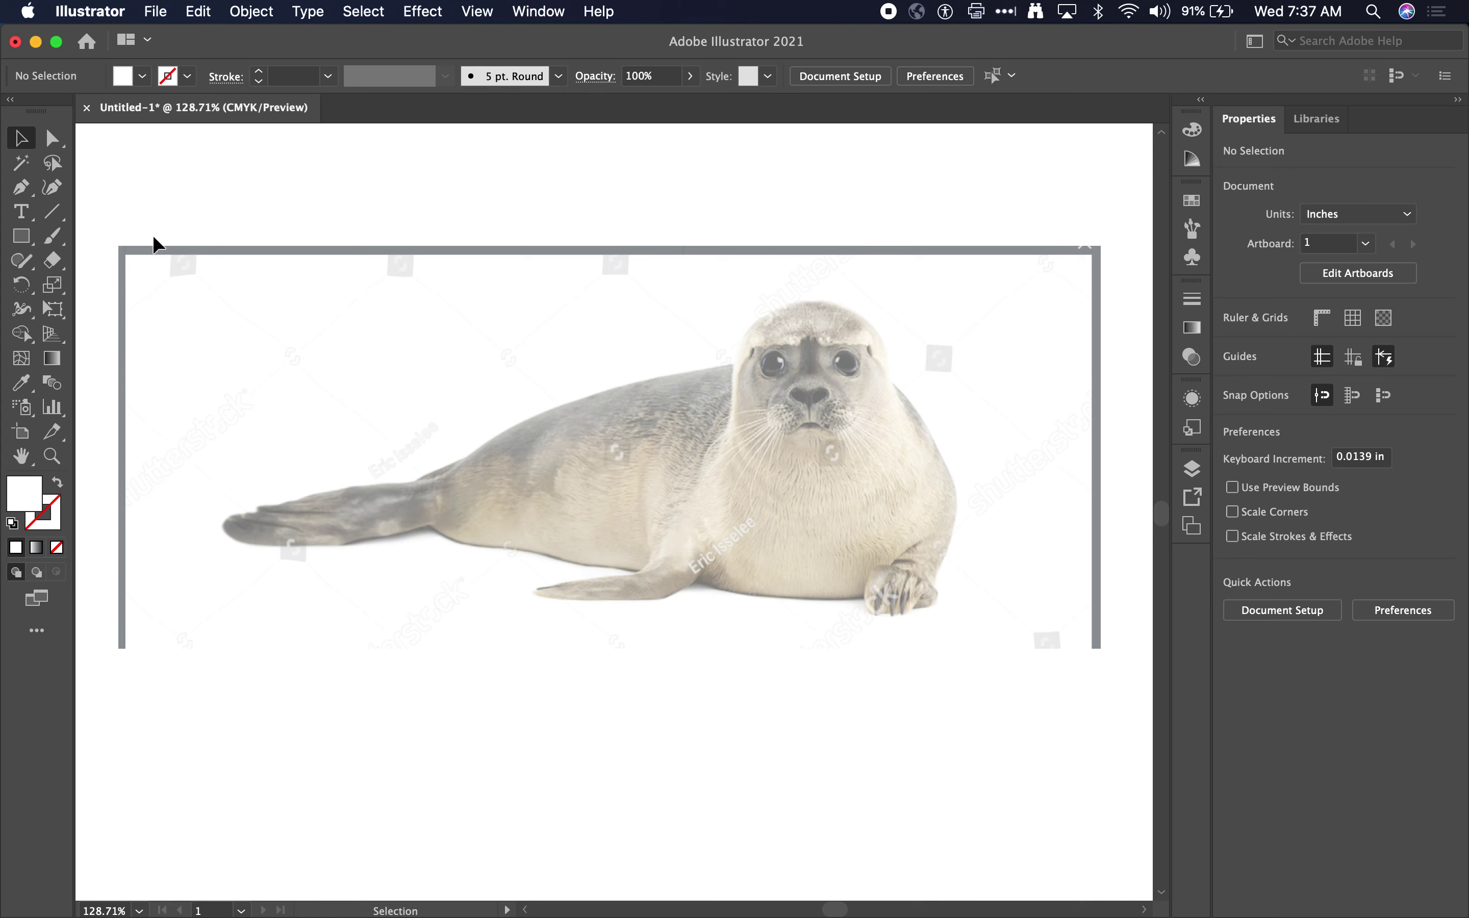
{"action": "left_click", "coordinate": [61, 242]}
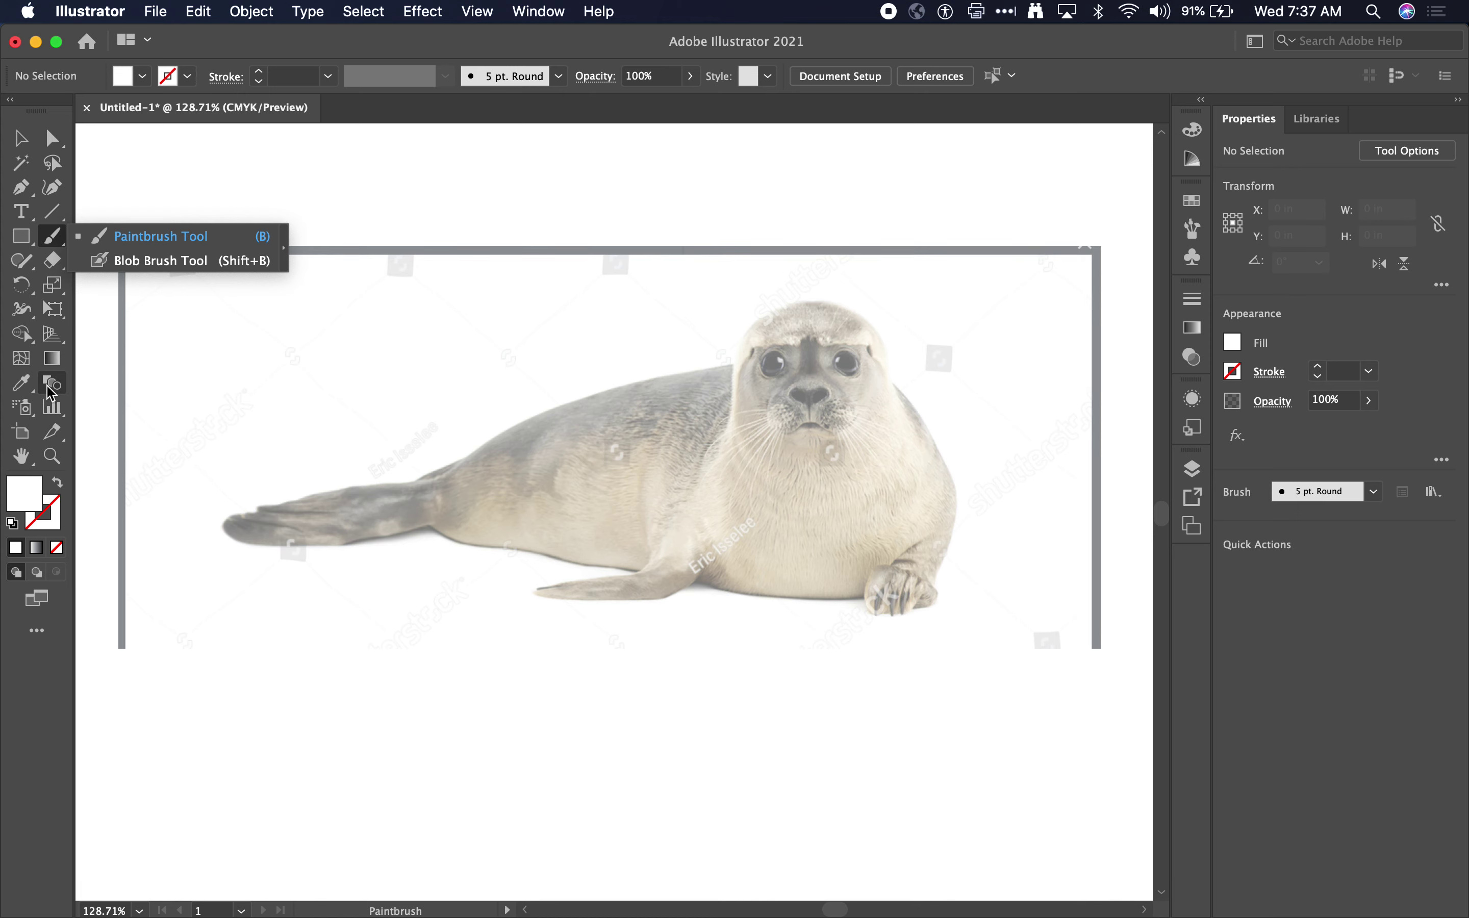
{"action": "key", "text": "n"}
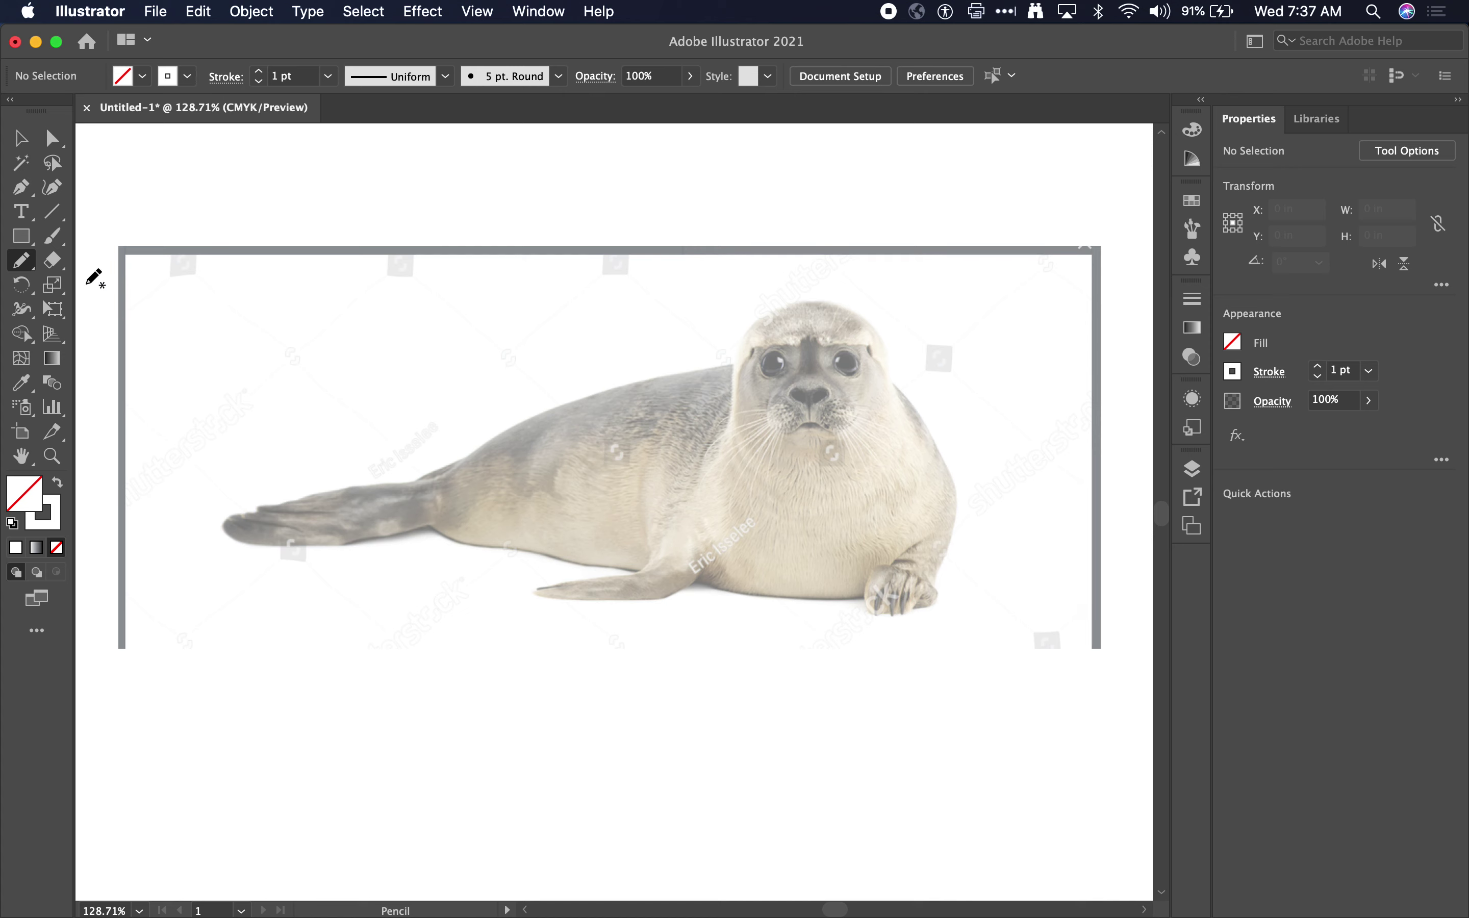
{"action": "left_click", "coordinate": [20, 260]}
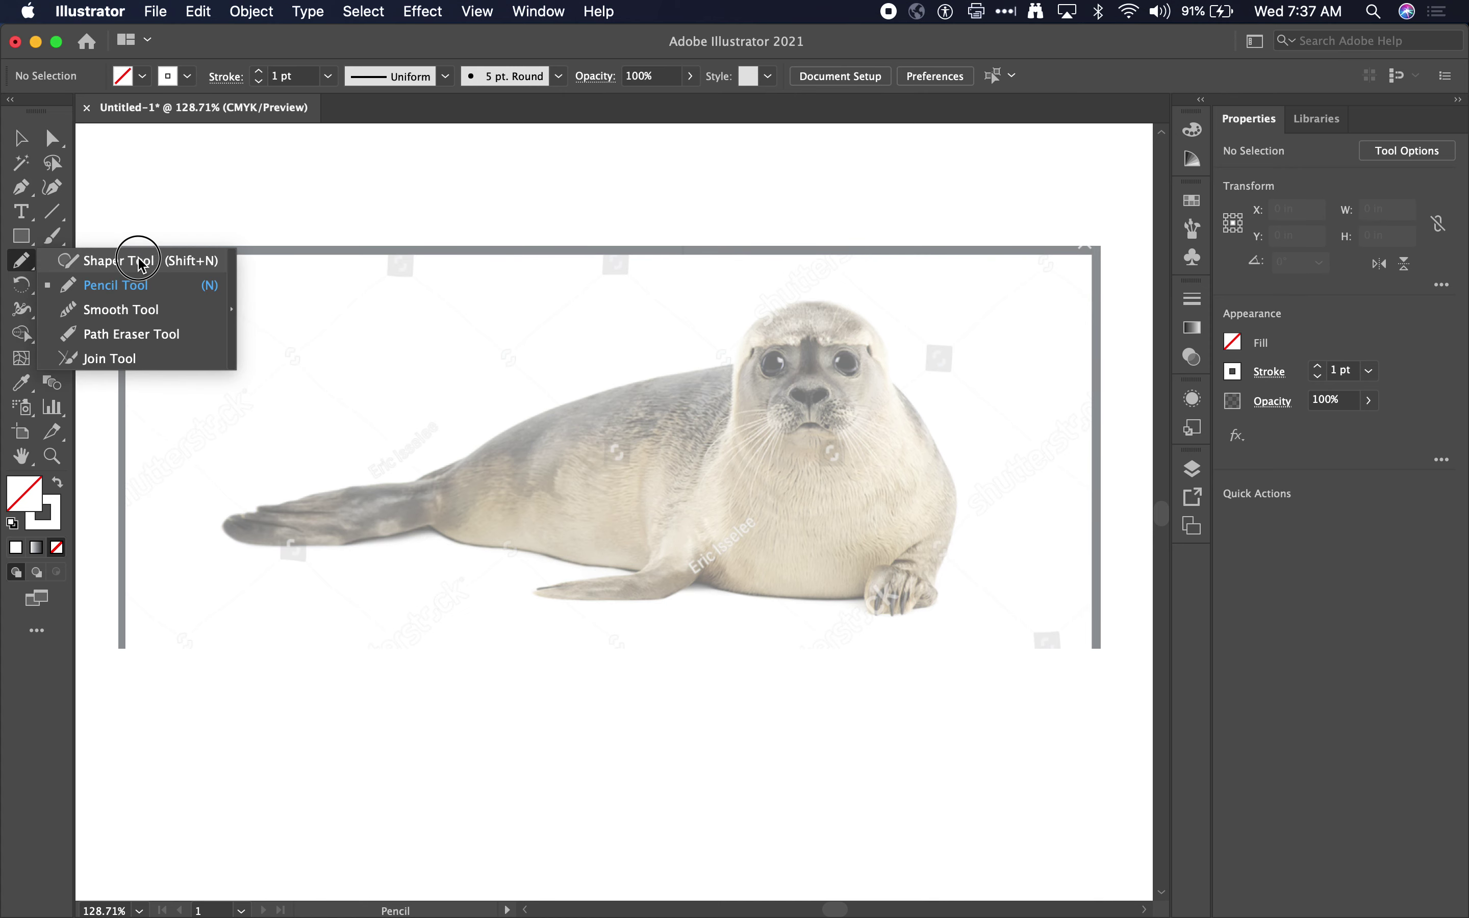
{"action": "left_click", "coordinate": [139, 262]}
{"action": "left_click", "coordinate": [28, 266]}
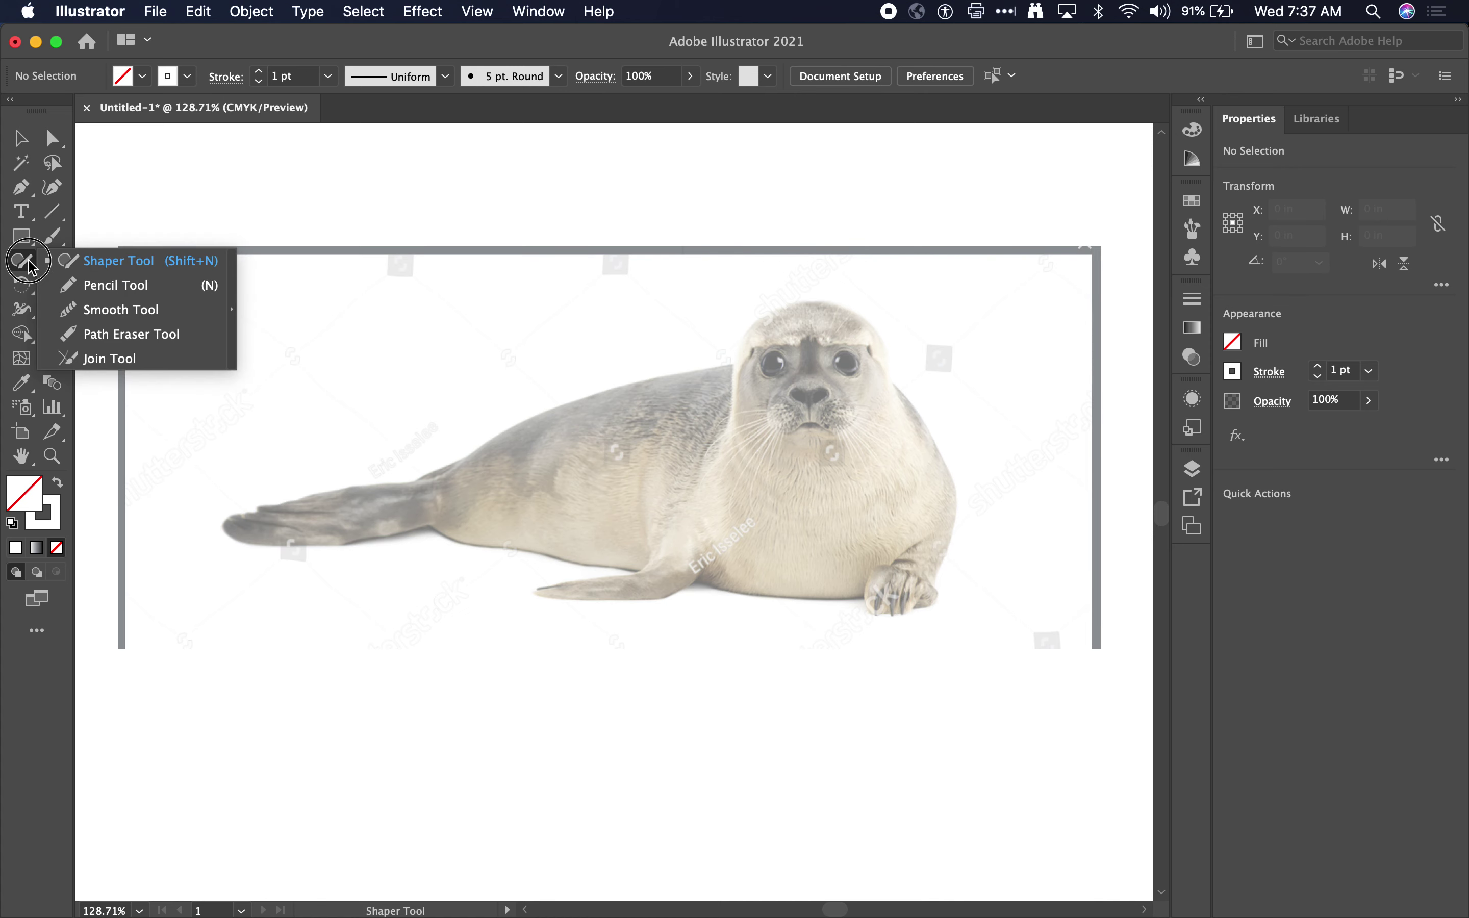
{"action": "left_click", "coordinate": [109, 286]}
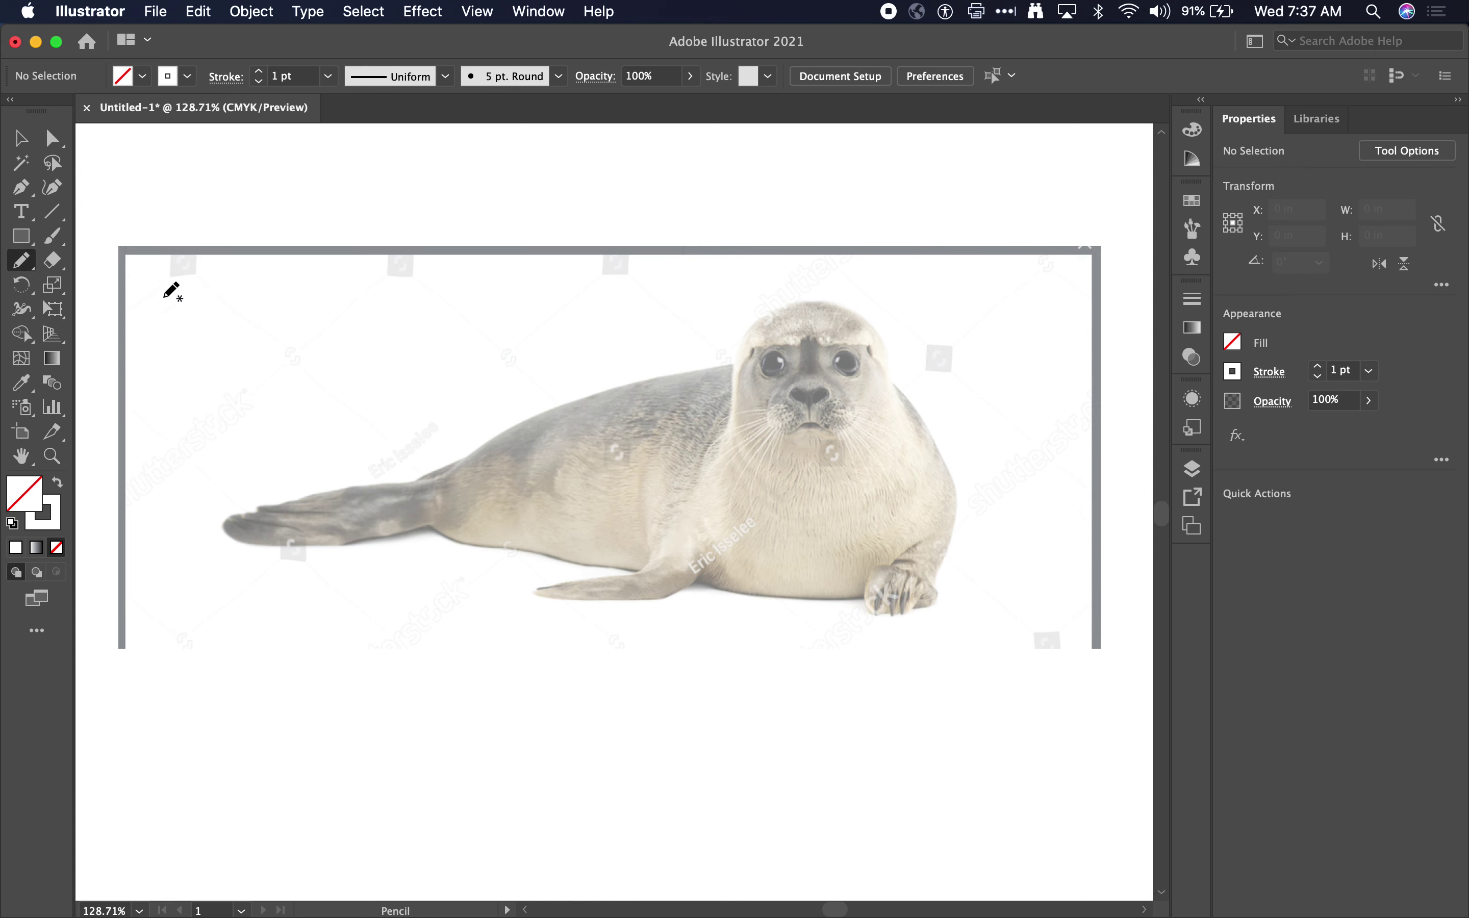
{"action": "scroll", "coordinate": [750, 379], "scroll_direction": "up", "scroll_amount": 5}
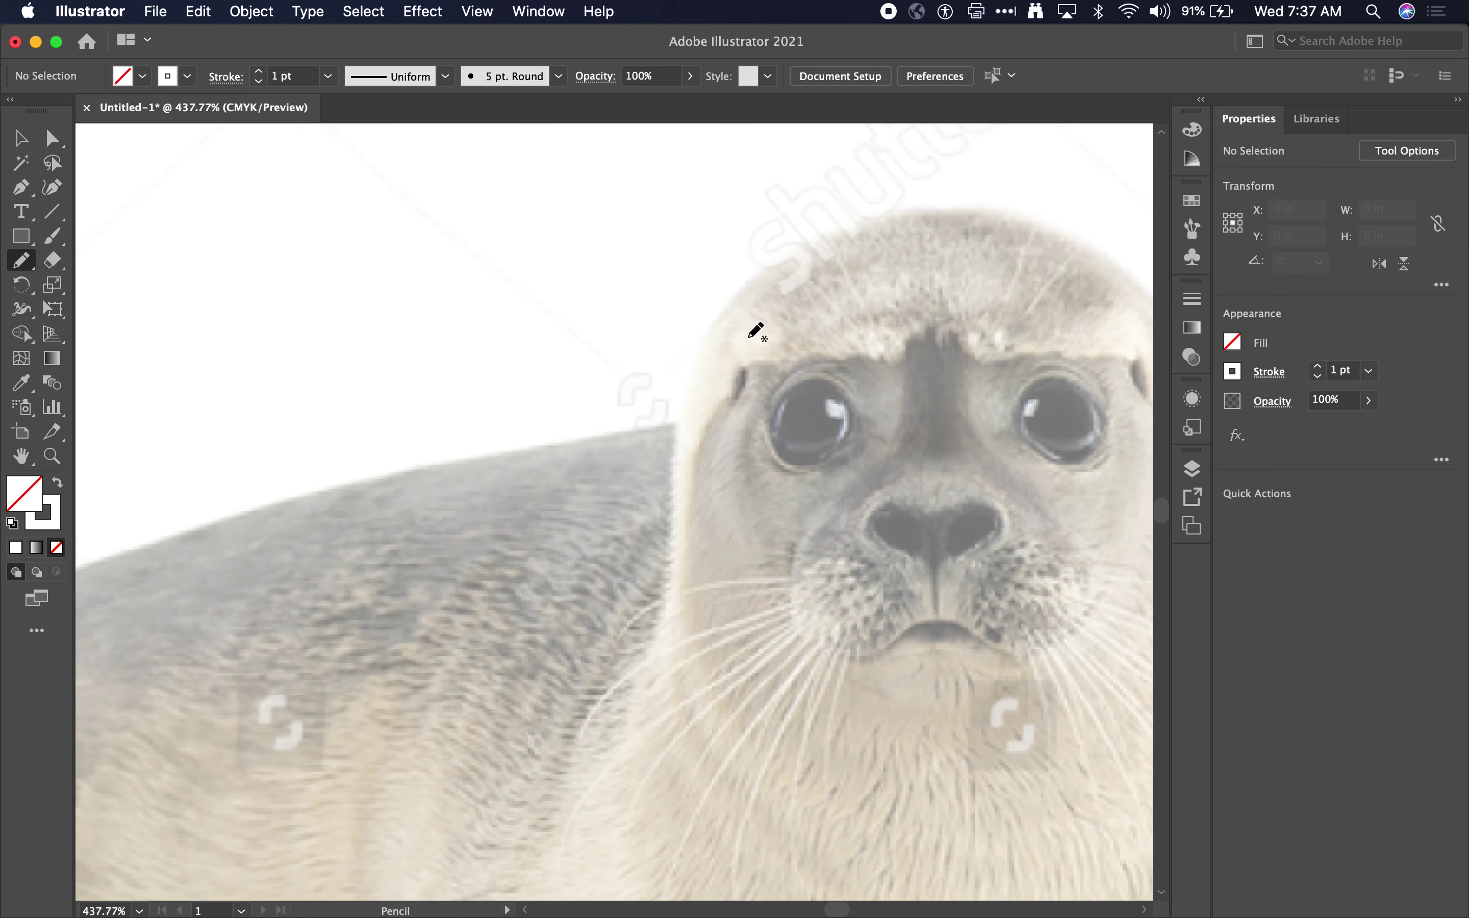
{"action": "scroll", "coordinate": [757, 331], "scroll_direction": "right", "scroll_amount": 4}
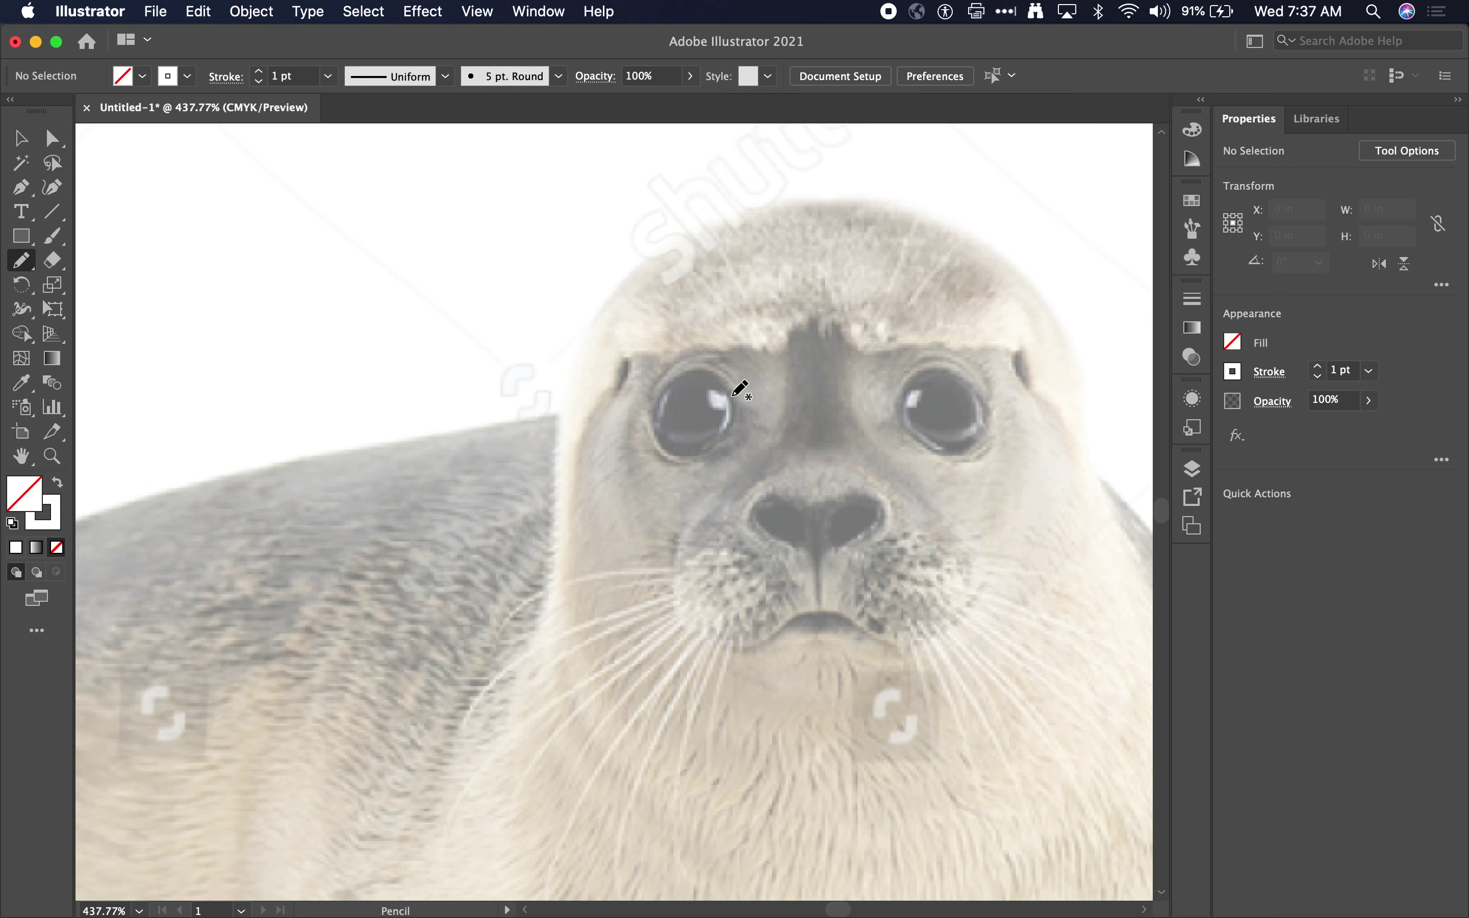
- Confirm the Pencil options and trace an outline around the seal's left eye
{"action": "double_click", "coordinate": [20, 260]}
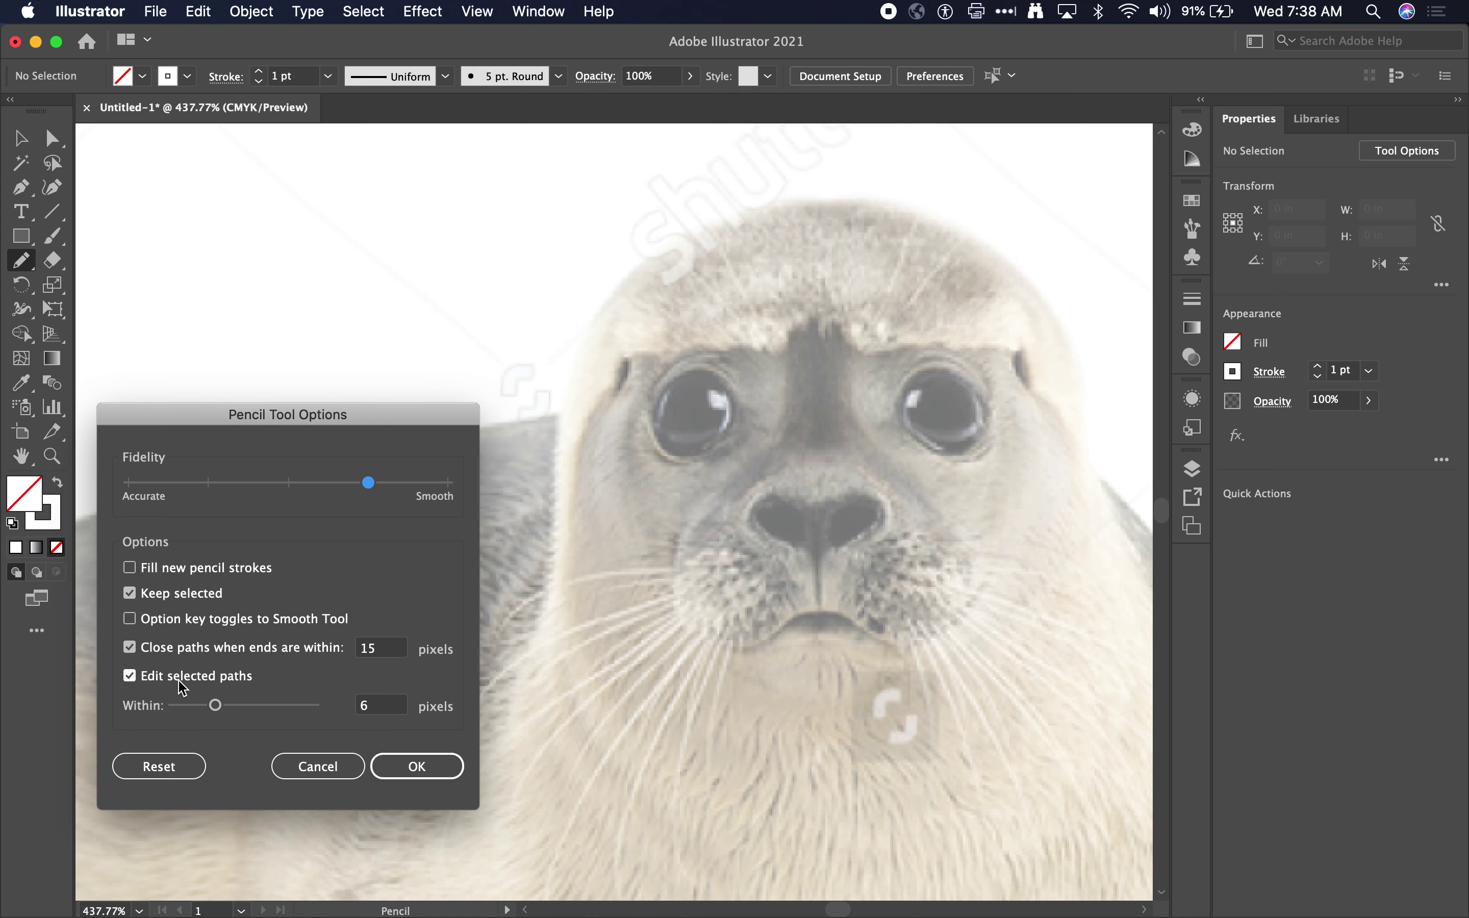
{"action": "left_click", "coordinate": [423, 770]}
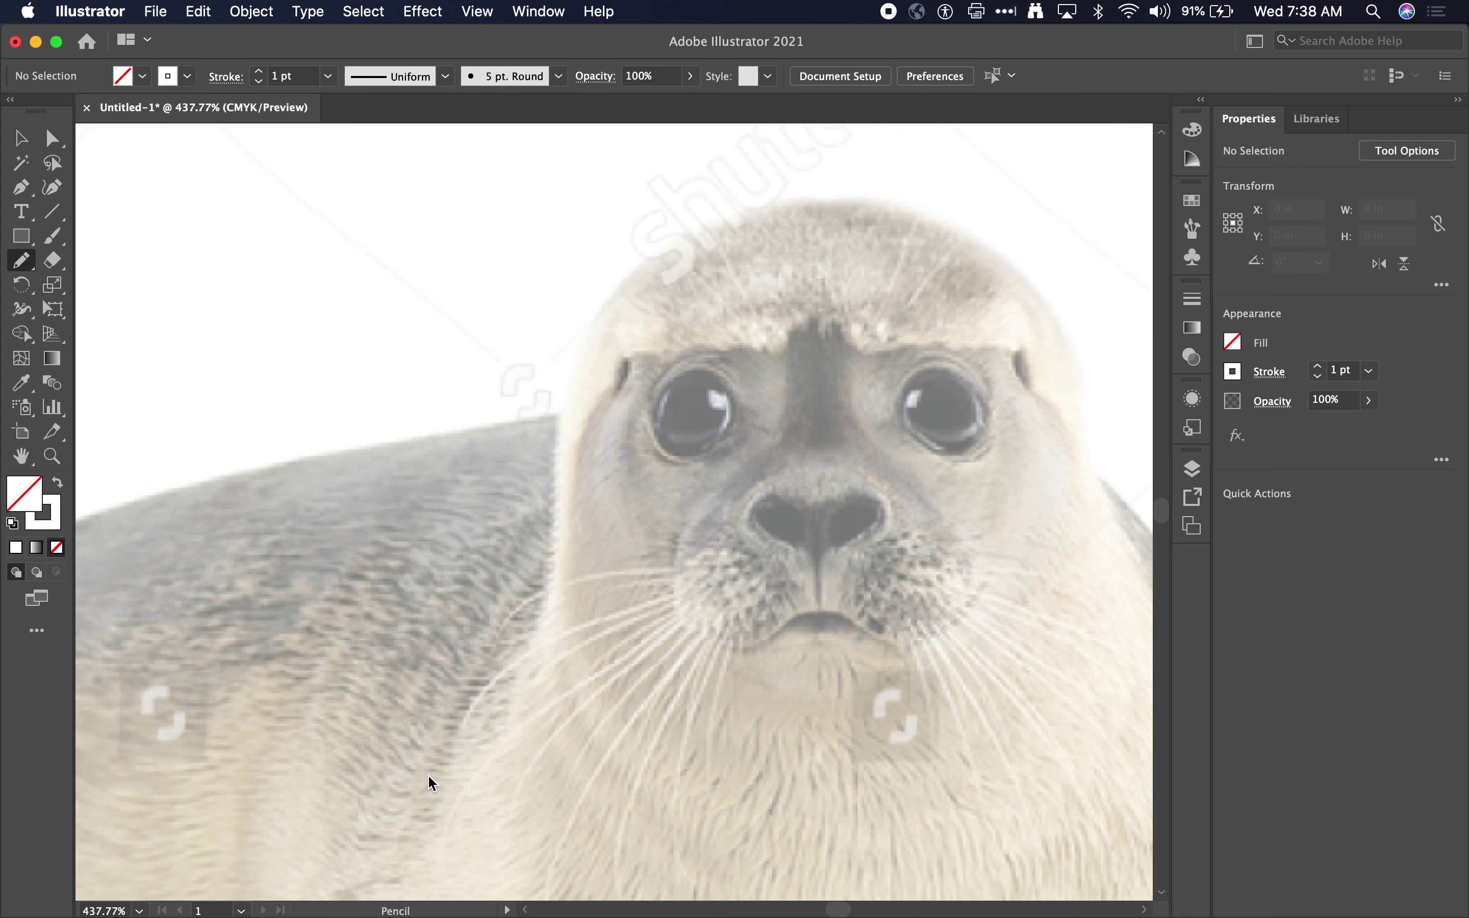
{"action": "left_click", "coordinate": [444, 82]}
{"action": "left_click", "coordinate": [444, 82]}
{"action": "left_click", "coordinate": [258, 71]}
{"action": "mouse_move", "coordinate": [729, 396]}
{"action": "left_mouse_down"}
{"action": "mouse_move", "coordinate": [714, 362]}
{"action": "mouse_move", "coordinate": [670, 371]}
{"action": "mouse_move", "coordinate": [652, 419]}
{"action": "mouse_move", "coordinate": [686, 452]}
{"action": "mouse_move", "coordinate": [729, 395]}
{"action": "left_mouse_up"}
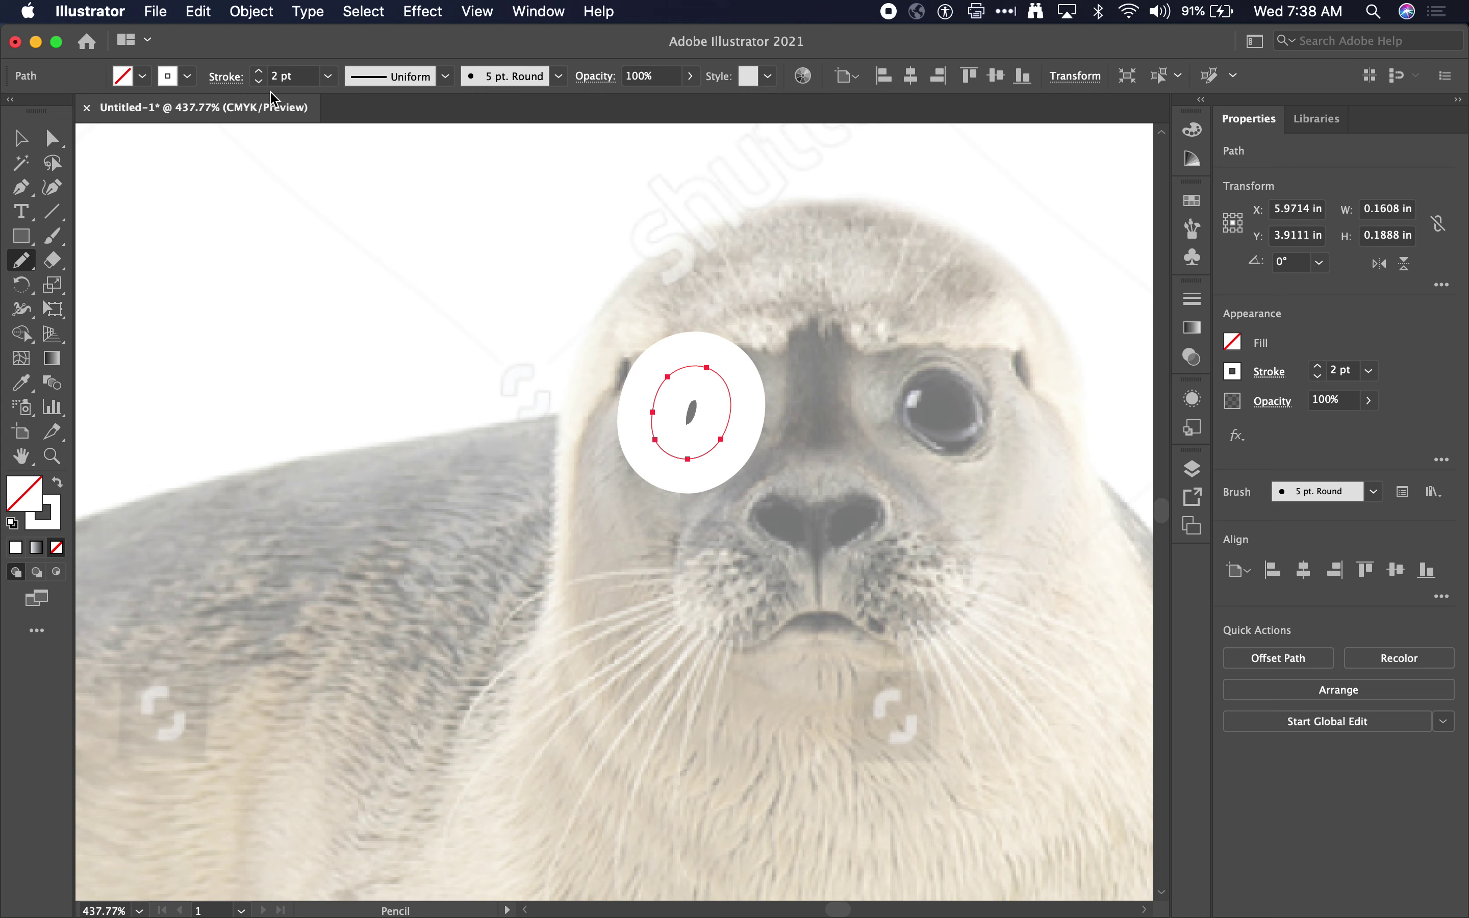
- Make the stroke black and set its weight to 0.5 pt
{"action": "left_click", "coordinate": [259, 81]}
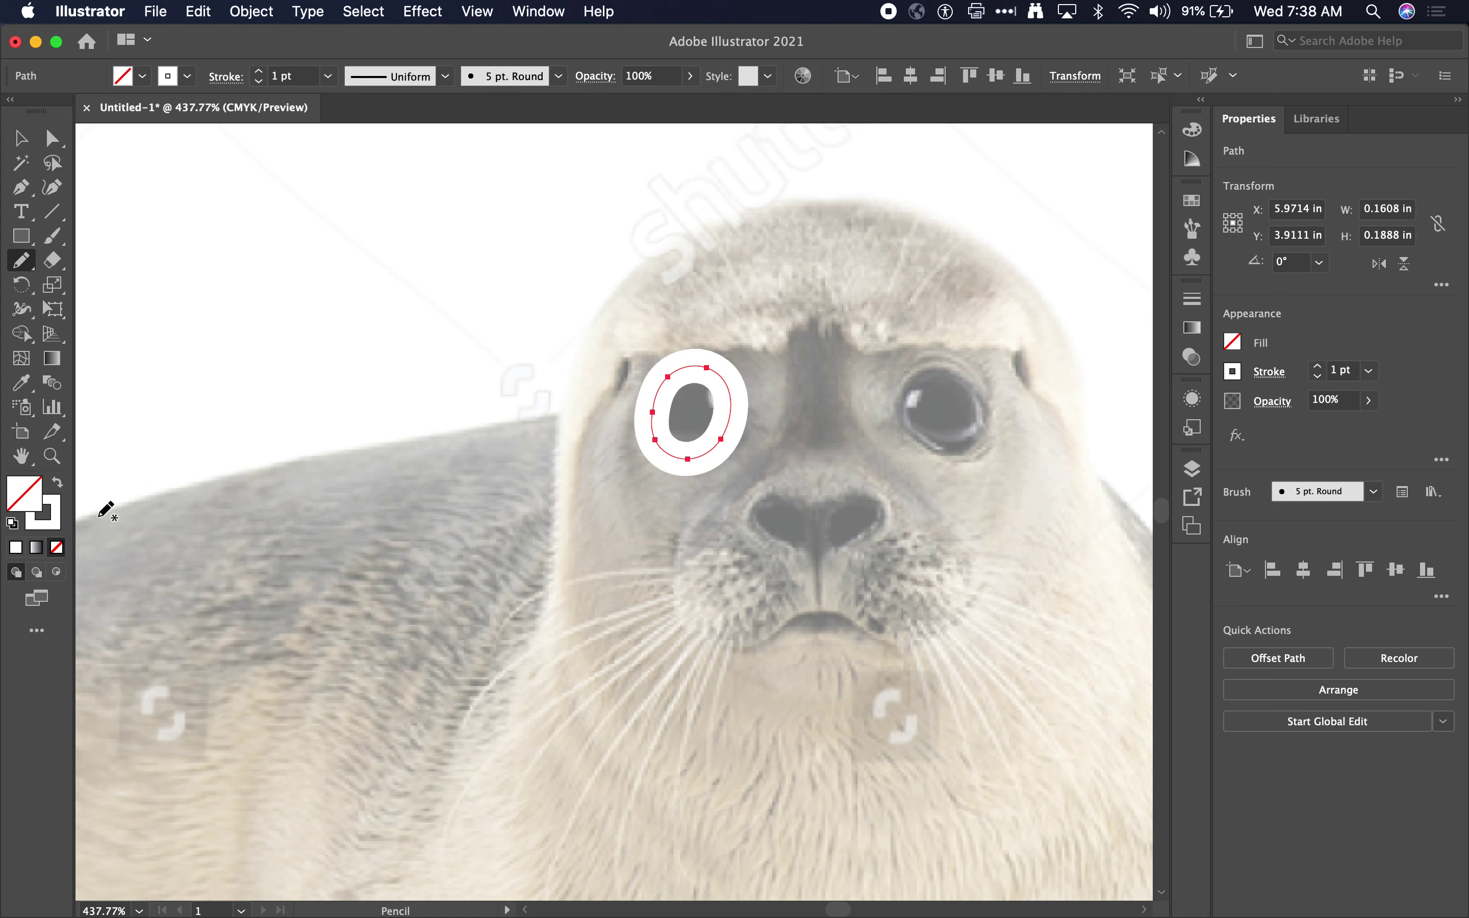
{"action": "left_click", "coordinate": [55, 513]}
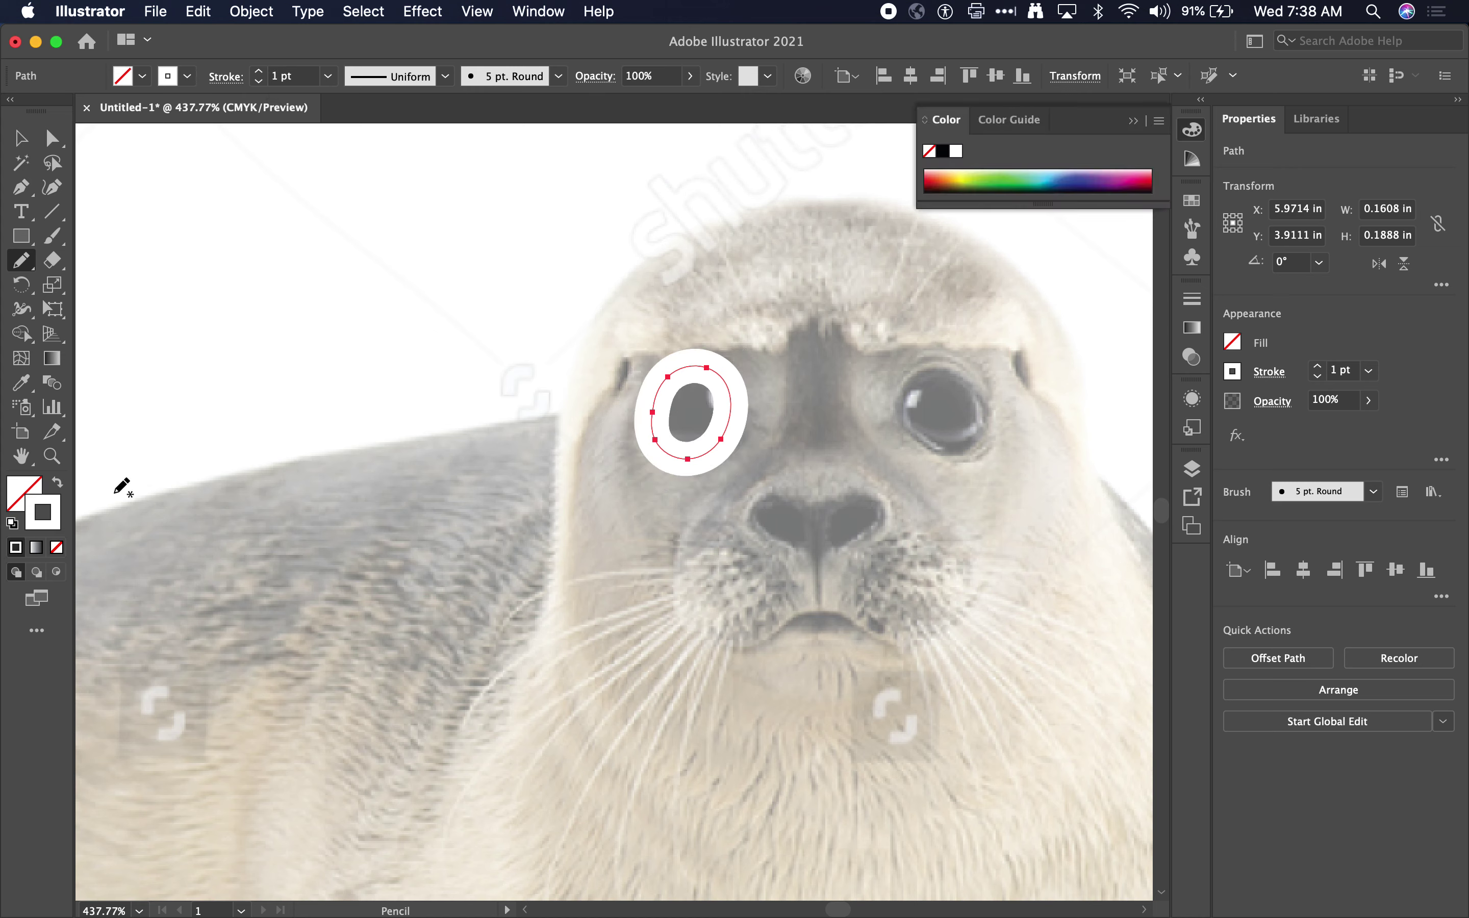
{"action": "left_click", "coordinate": [944, 152]}
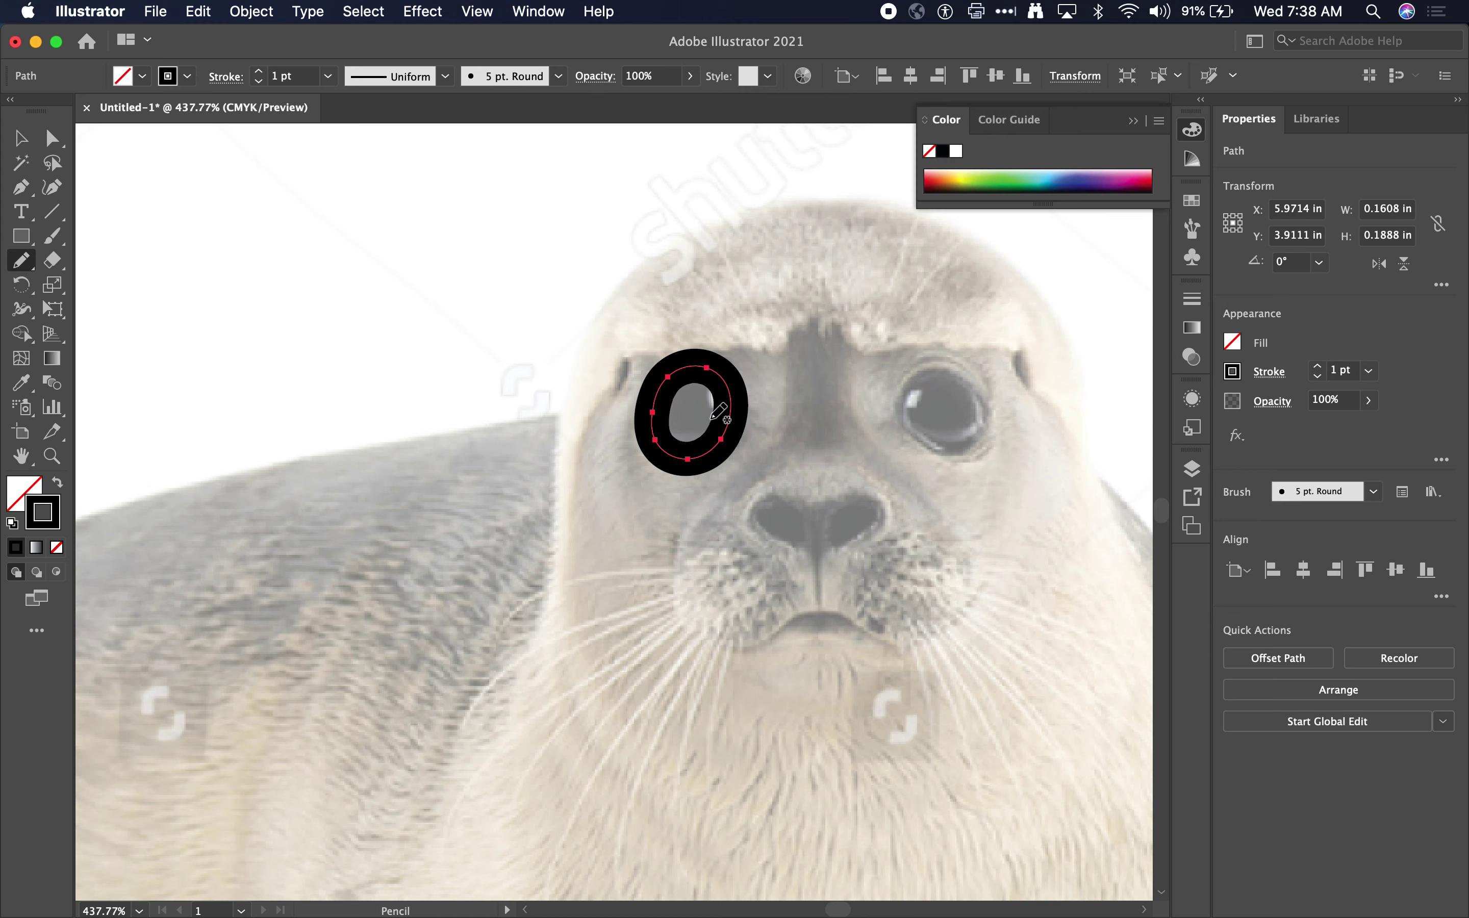
{"action": "left_click", "coordinate": [259, 82]}
{"action": "left_click", "coordinate": [260, 82]}
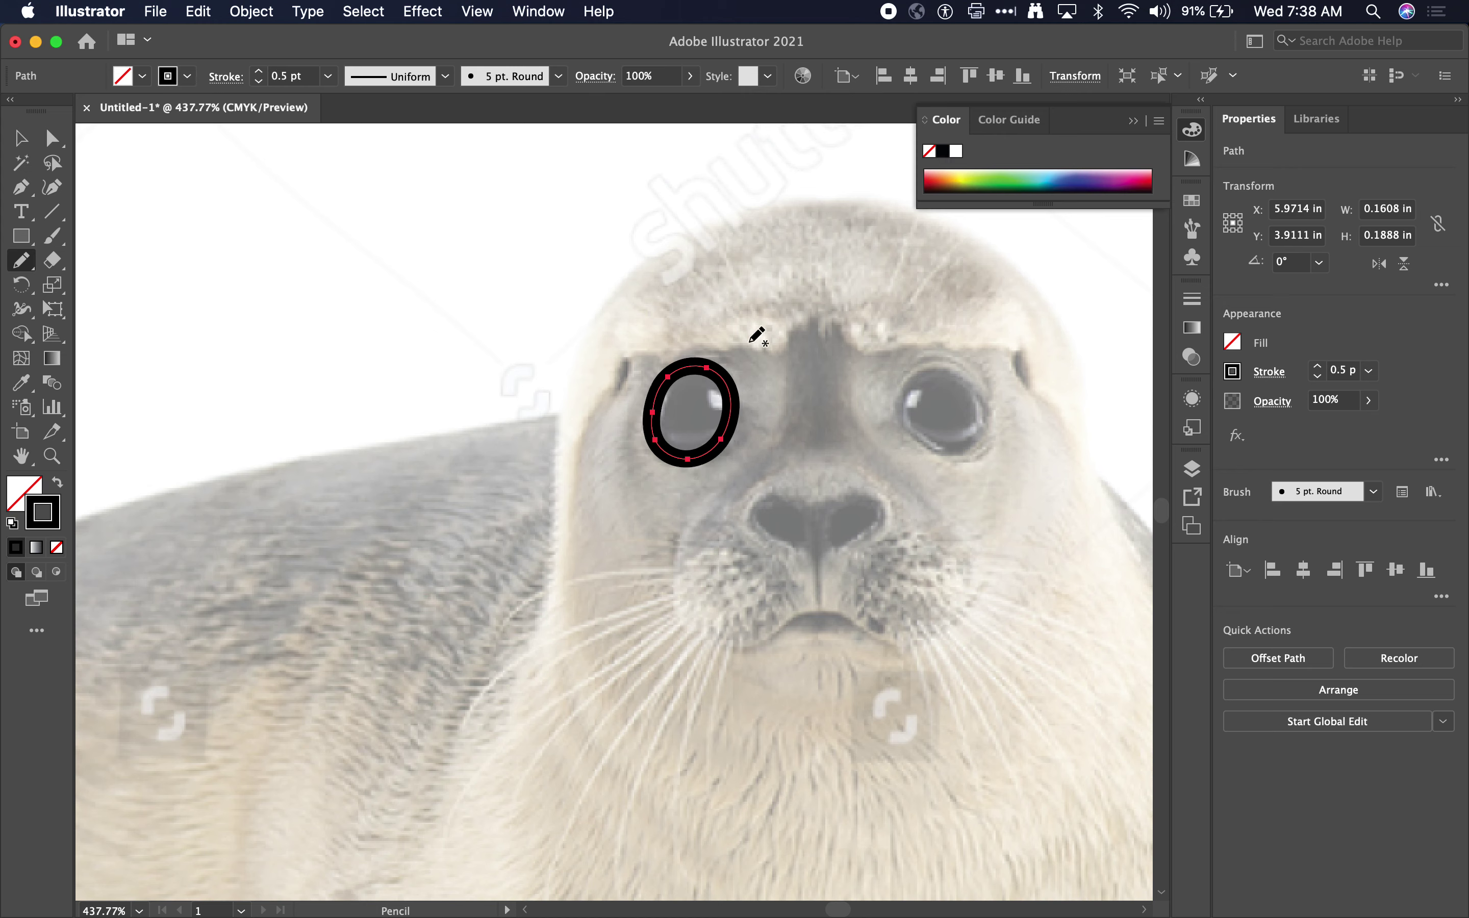
- Trace outlines around the seal's right eye and nostril
{"action": "mouse_move", "coordinate": [977, 430]}
{"action": "left_mouse_down"}
{"action": "mouse_move", "coordinate": [977, 397]}
{"action": "mouse_move", "coordinate": [938, 364]}
{"action": "mouse_move", "coordinate": [890, 405]}
{"action": "mouse_move", "coordinate": [938, 440]}
{"action": "mouse_move", "coordinate": [974, 434]}
{"action": "left_mouse_up"}
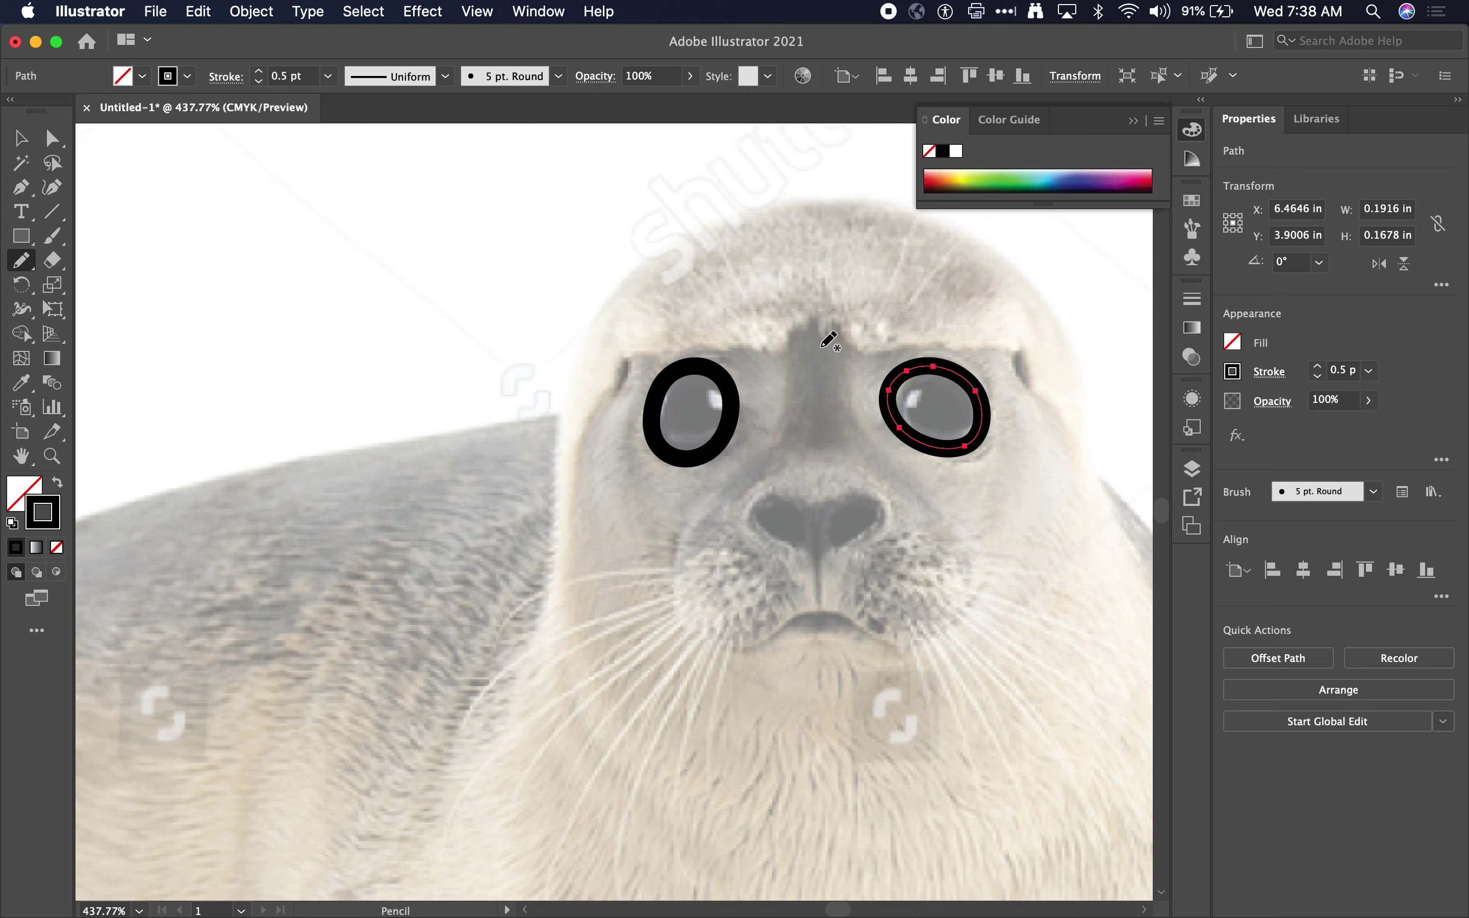
{"action": "mouse_move", "coordinate": [802, 543]}
{"action": "left_mouse_down"}
{"action": "mouse_move", "coordinate": [767, 499]}
{"action": "mouse_move", "coordinate": [760, 525]}
{"action": "mouse_move", "coordinate": [800, 542]}
{"action": "mouse_move", "coordinate": [884, 494]}
{"action": "mouse_move", "coordinate": [823, 554]}
{"action": "left_mouse_up"}
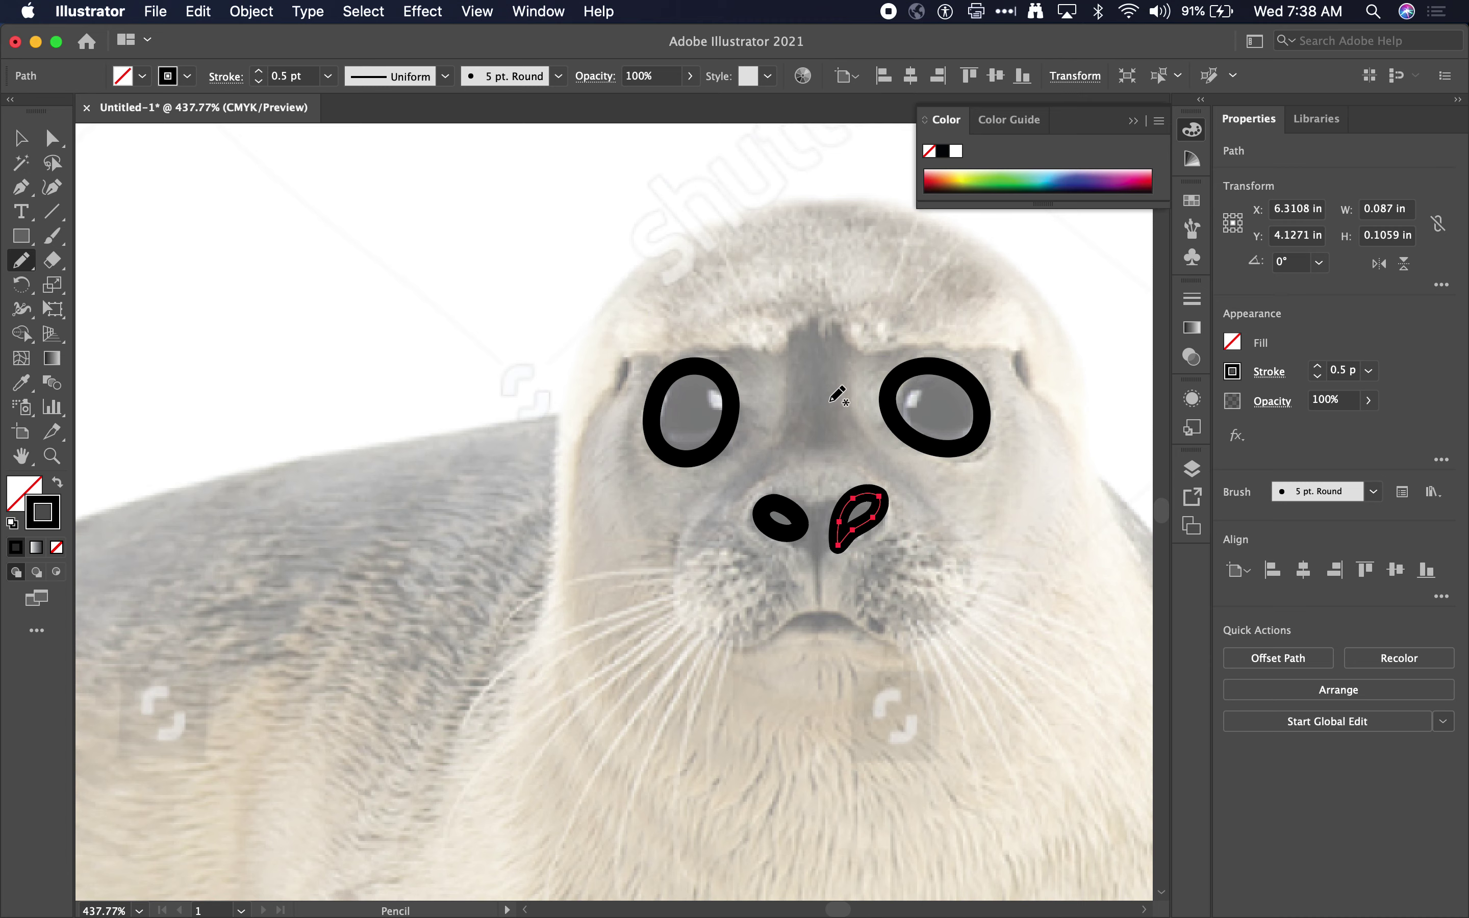
{"action": "scroll", "coordinate": [836, 395], "scroll_direction": "right", "scroll_amount": 4}
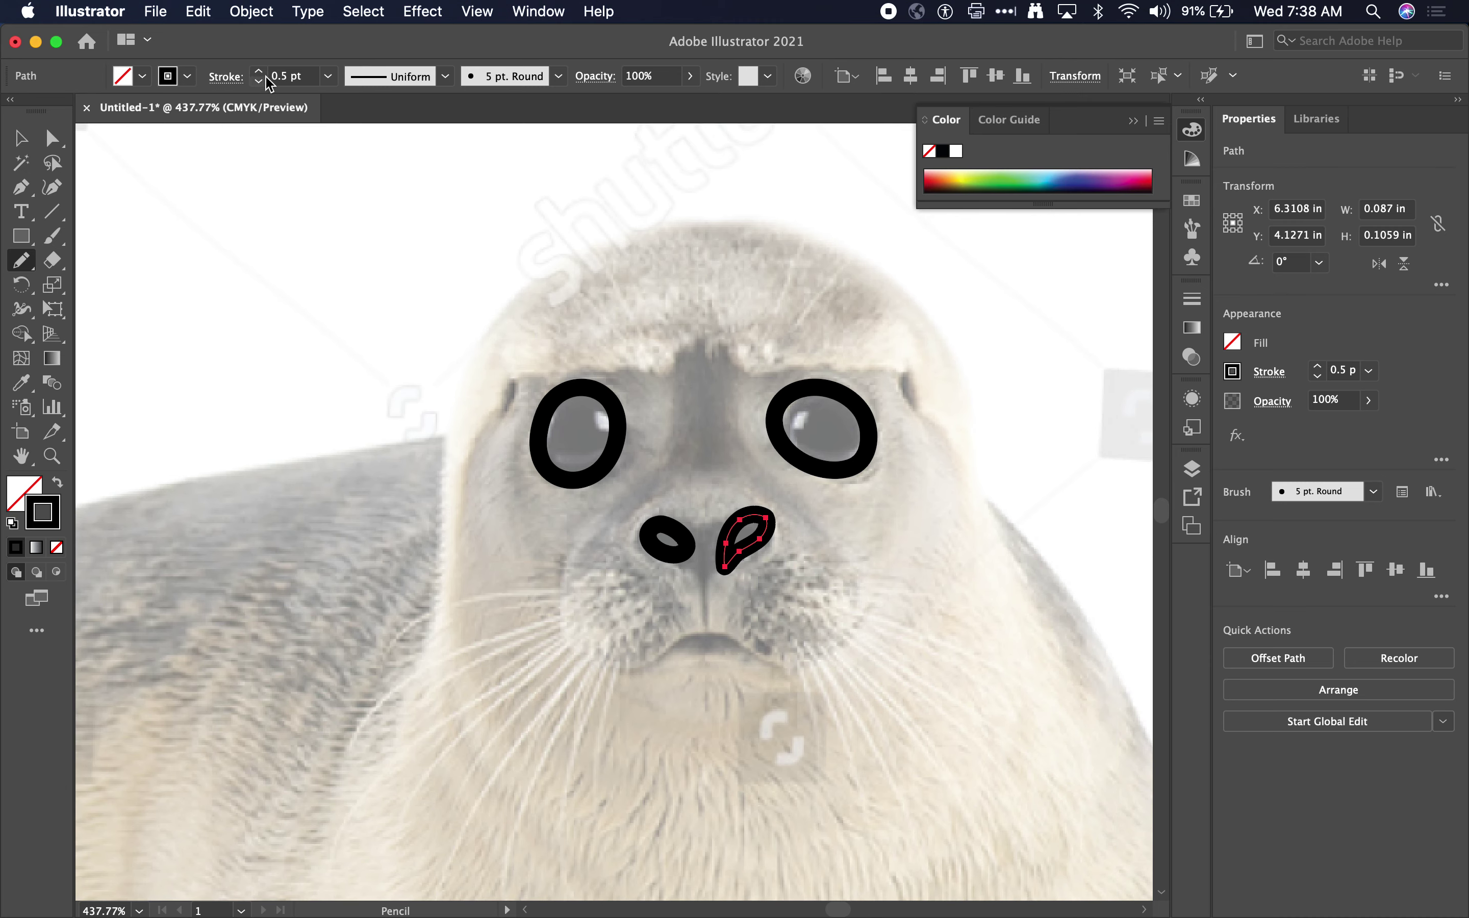
{"action": "left_click", "coordinate": [538, 11]}
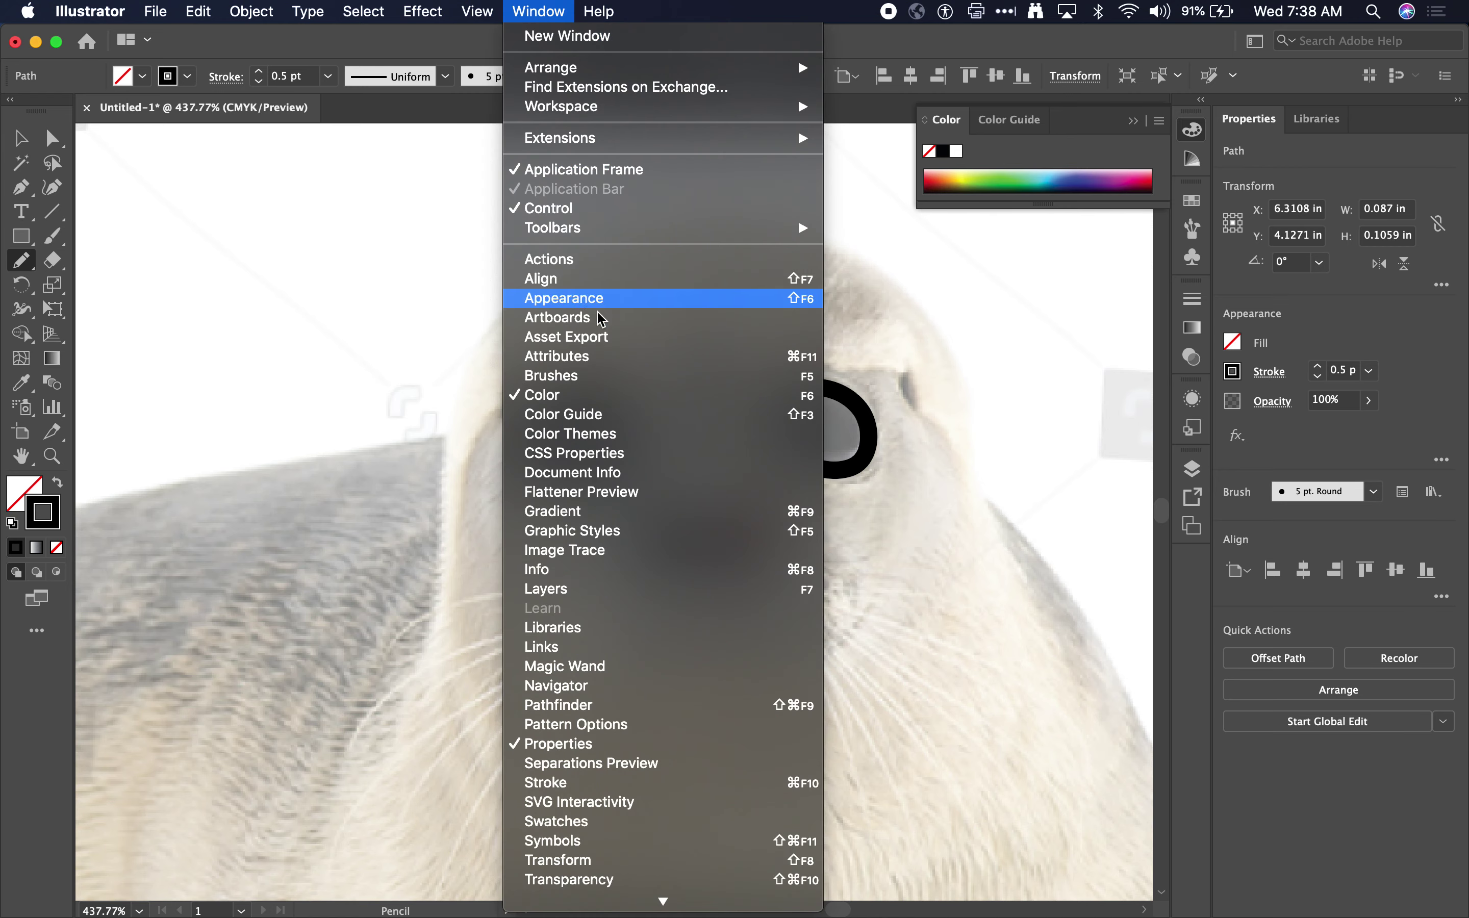
{"action": "left_click", "coordinate": [615, 301]}
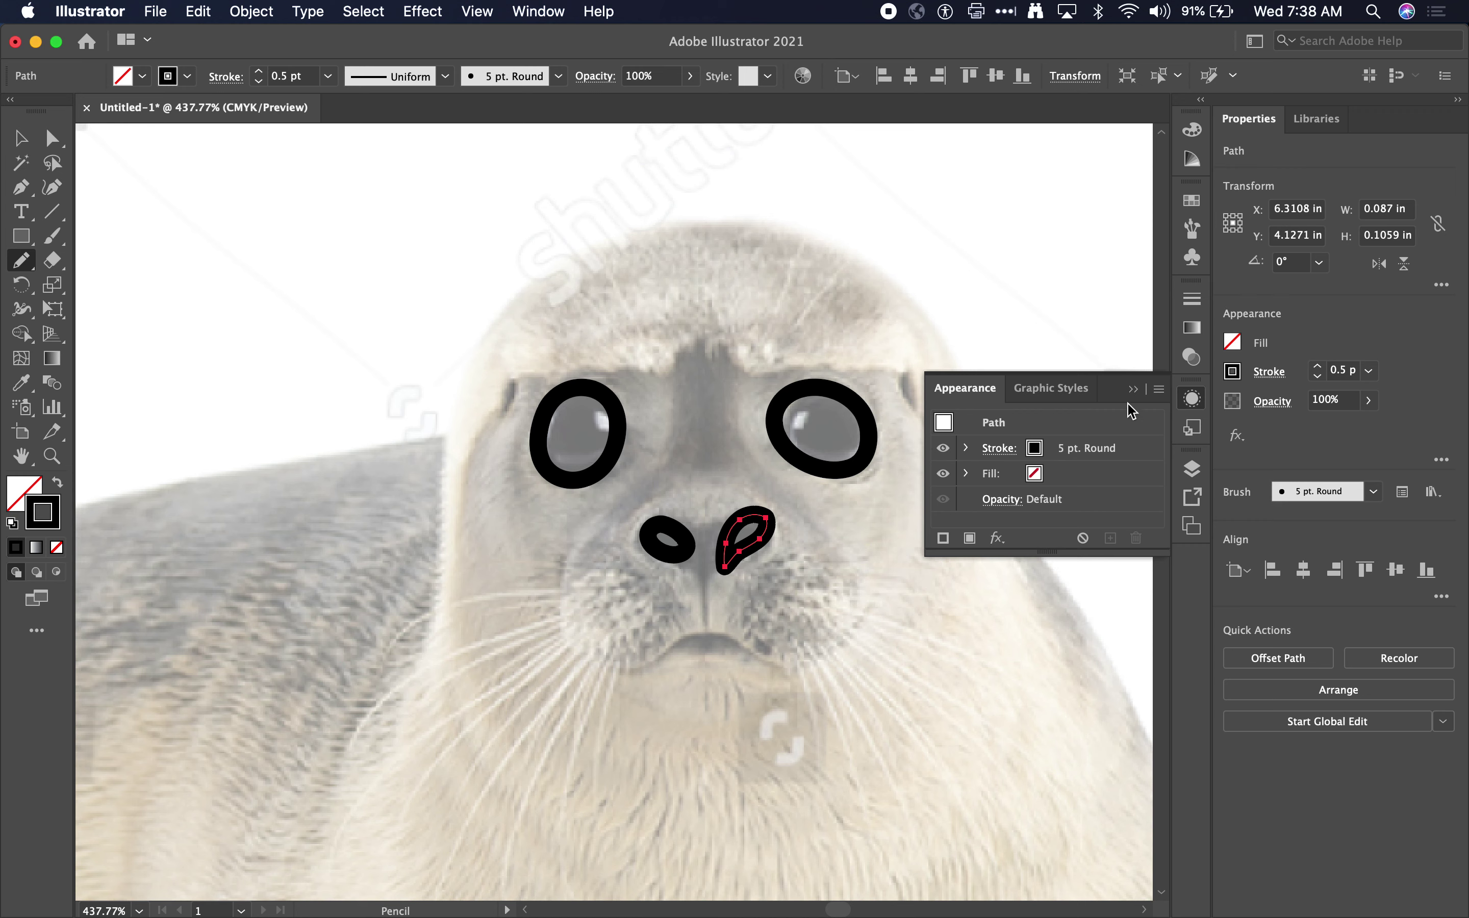
{"action": "left_click", "coordinate": [1159, 390]}
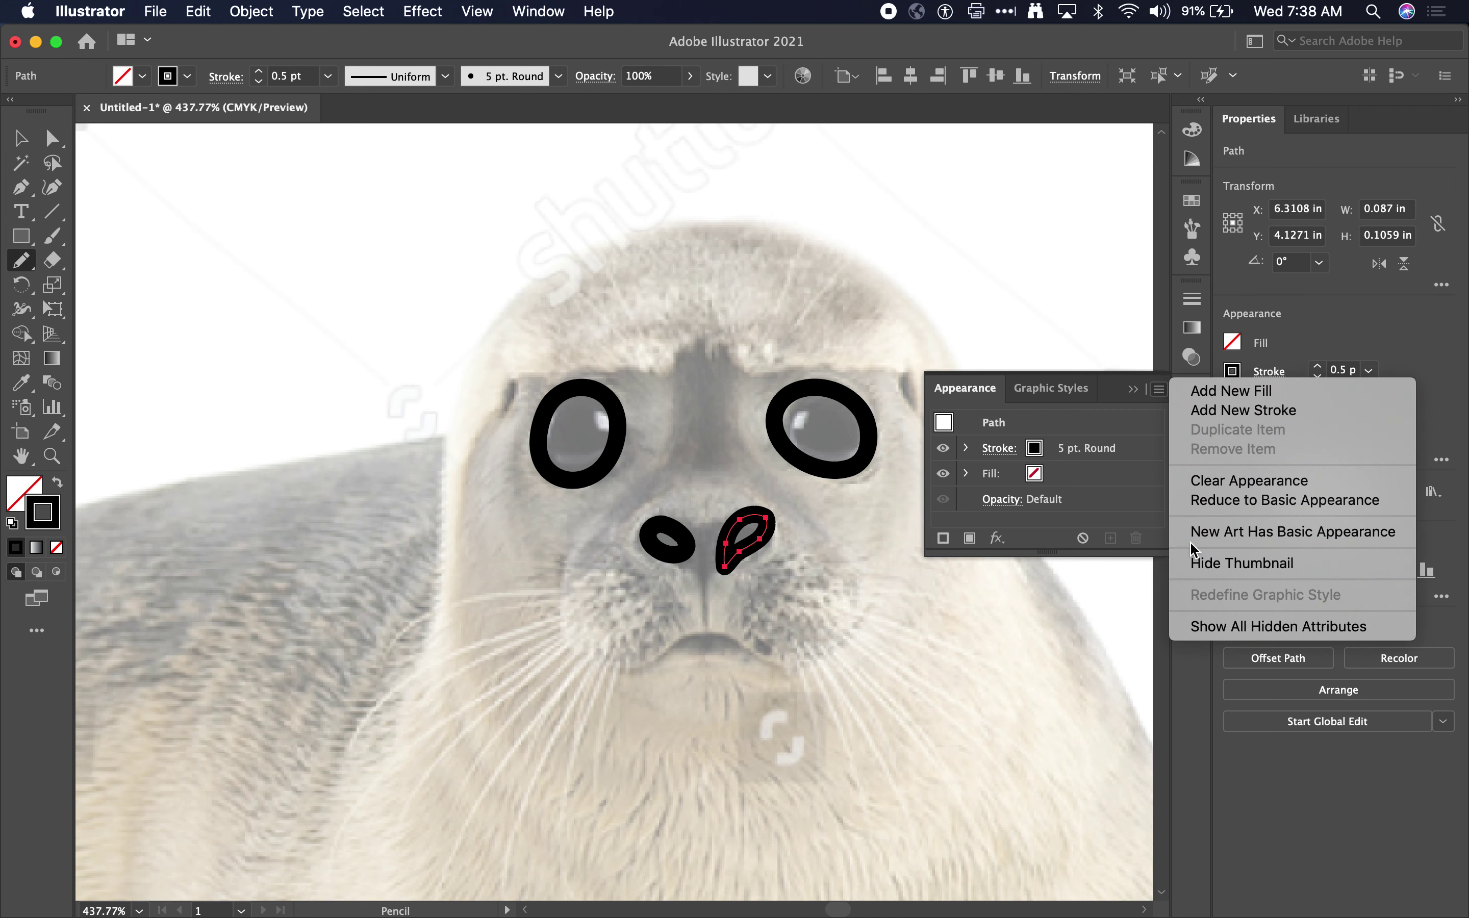
{"action": "left_click", "coordinate": [1129, 479]}
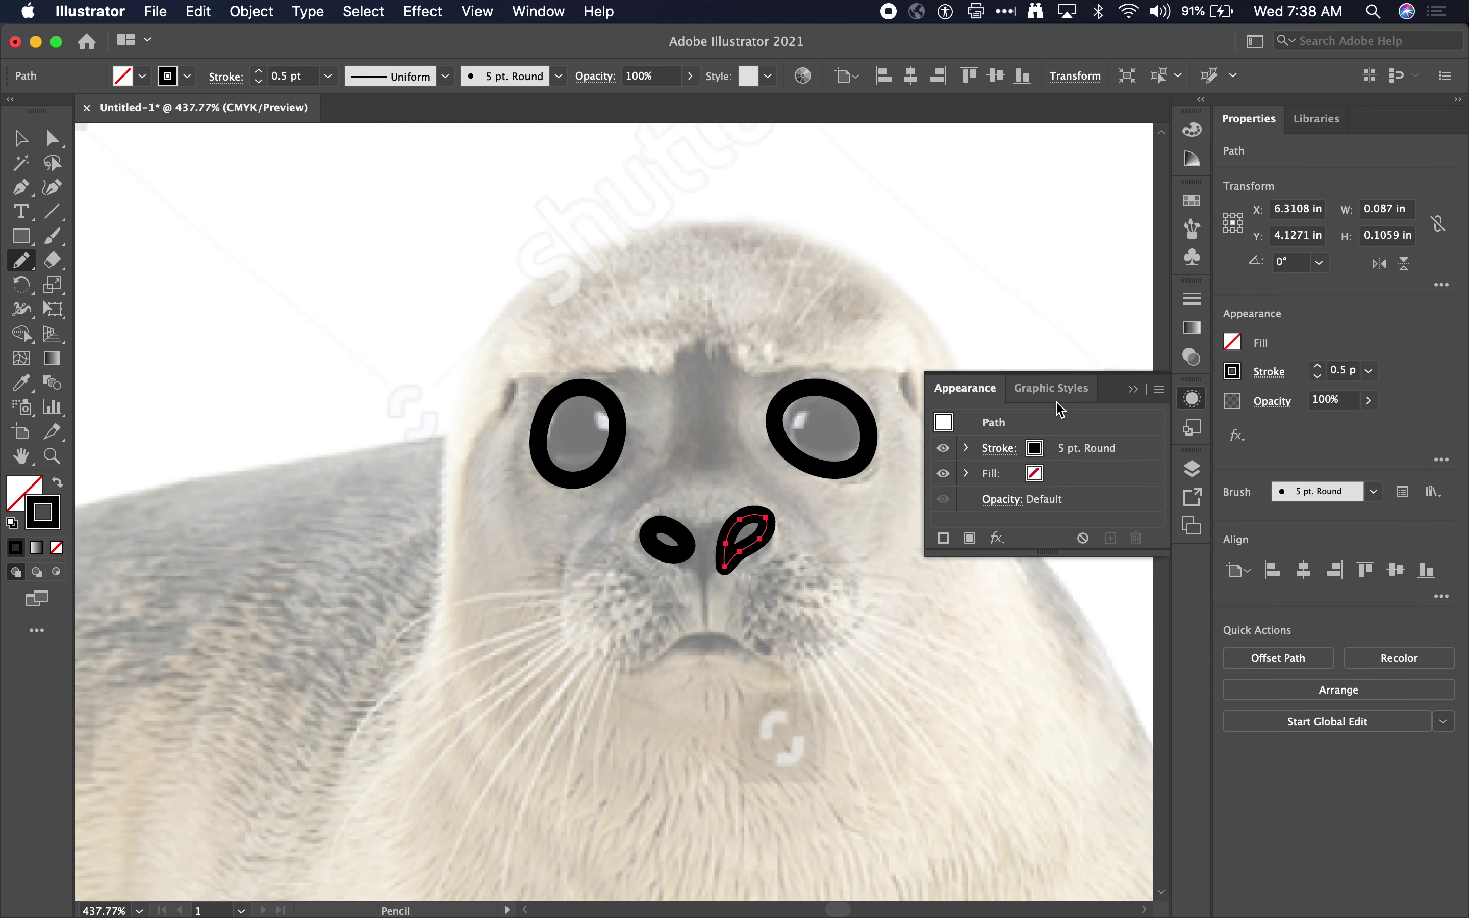
{"action": "left_click", "coordinate": [1133, 388]}
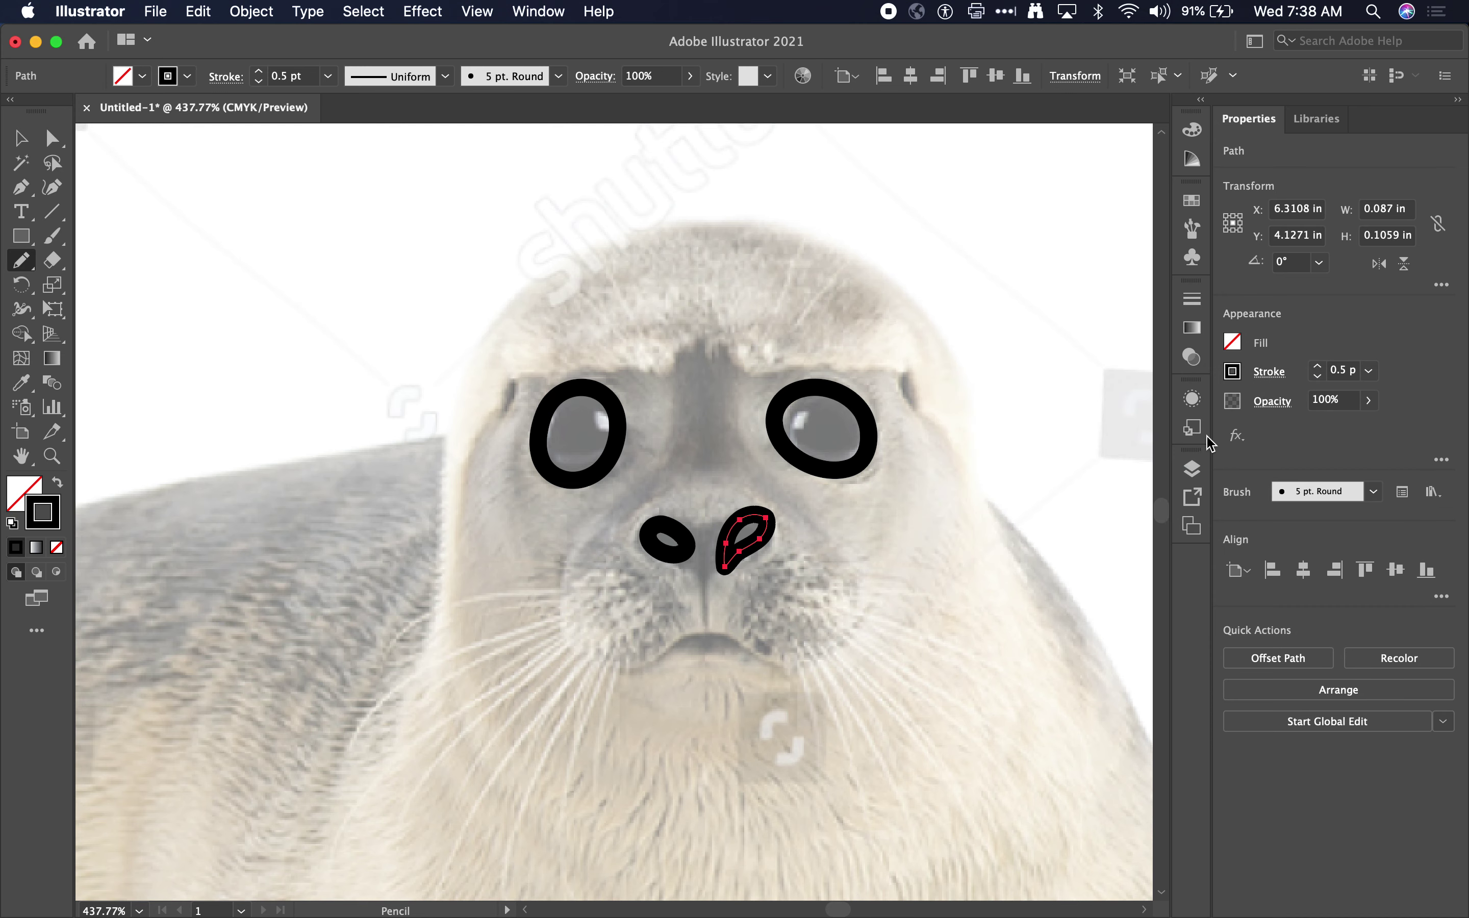
{"action": "left_click", "coordinate": [539, 11]}
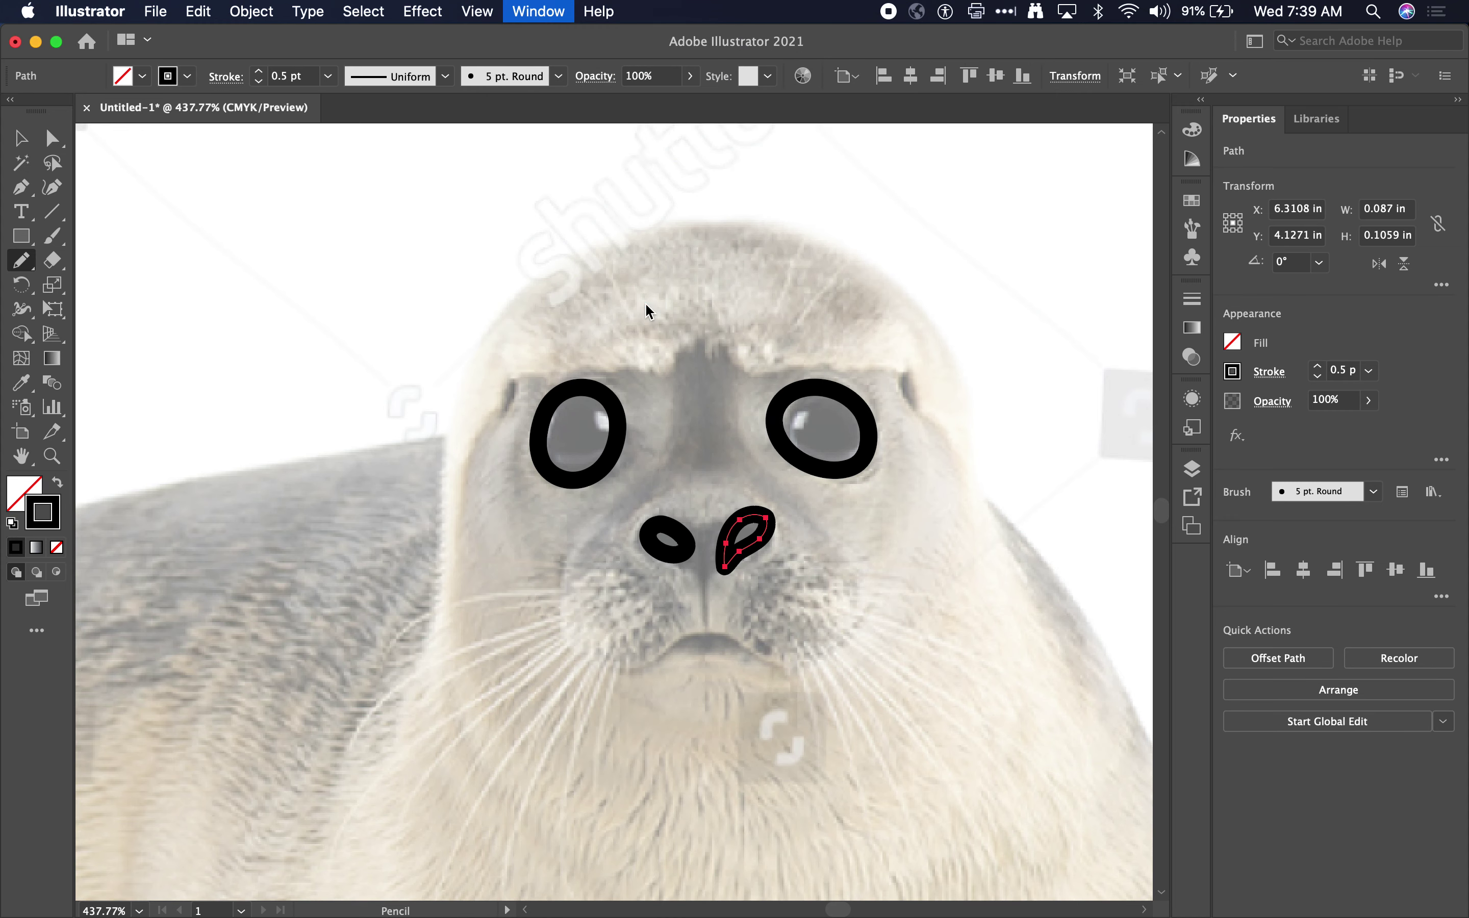
{"action": "key", "text": "shift+F6"}
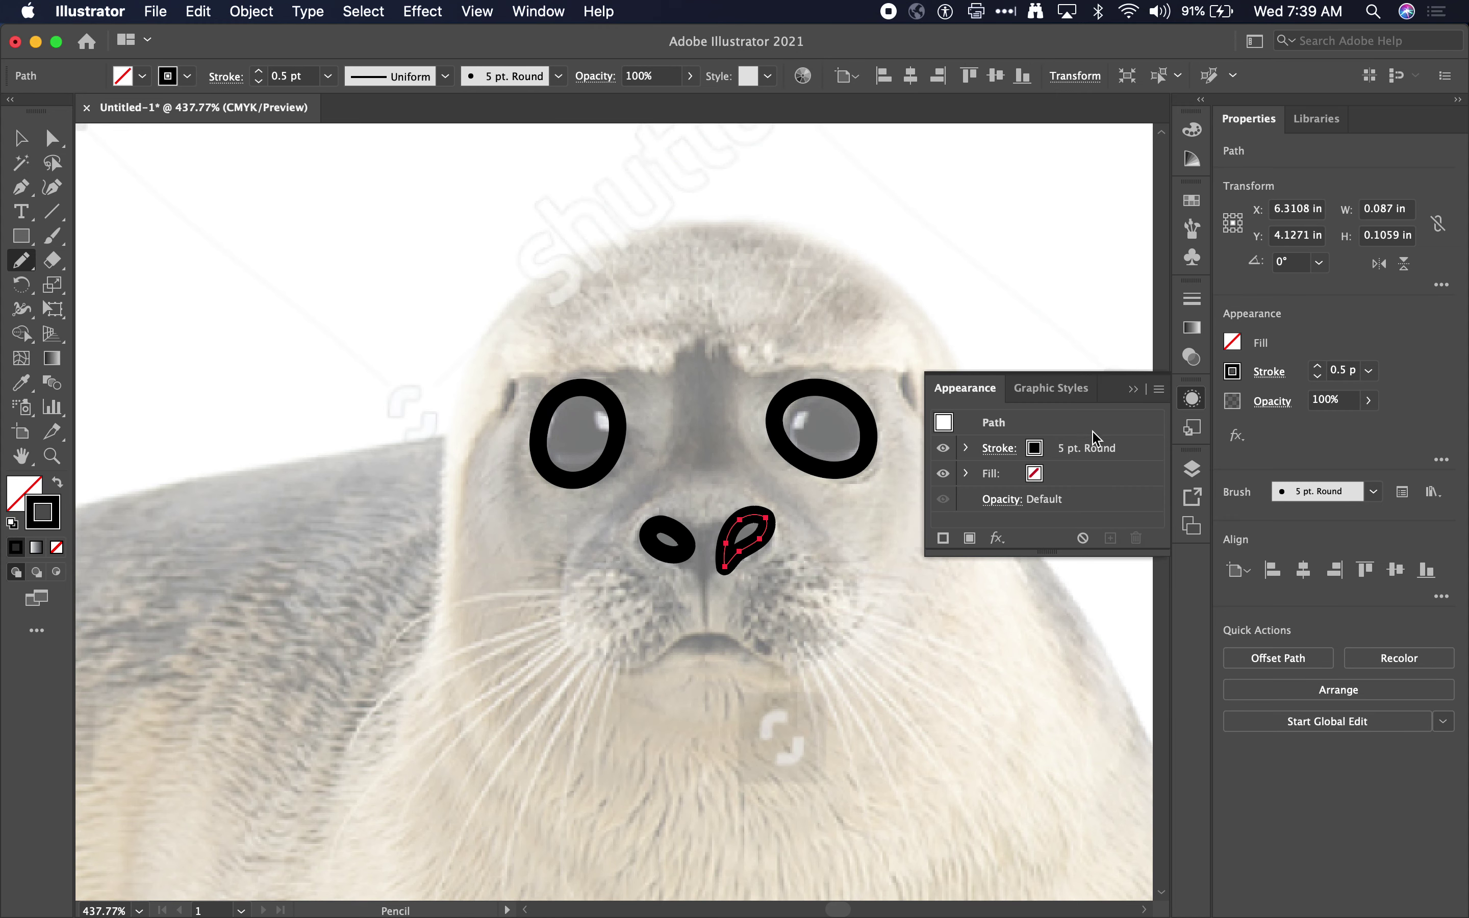
{"action": "left_click", "coordinate": [1157, 390]}
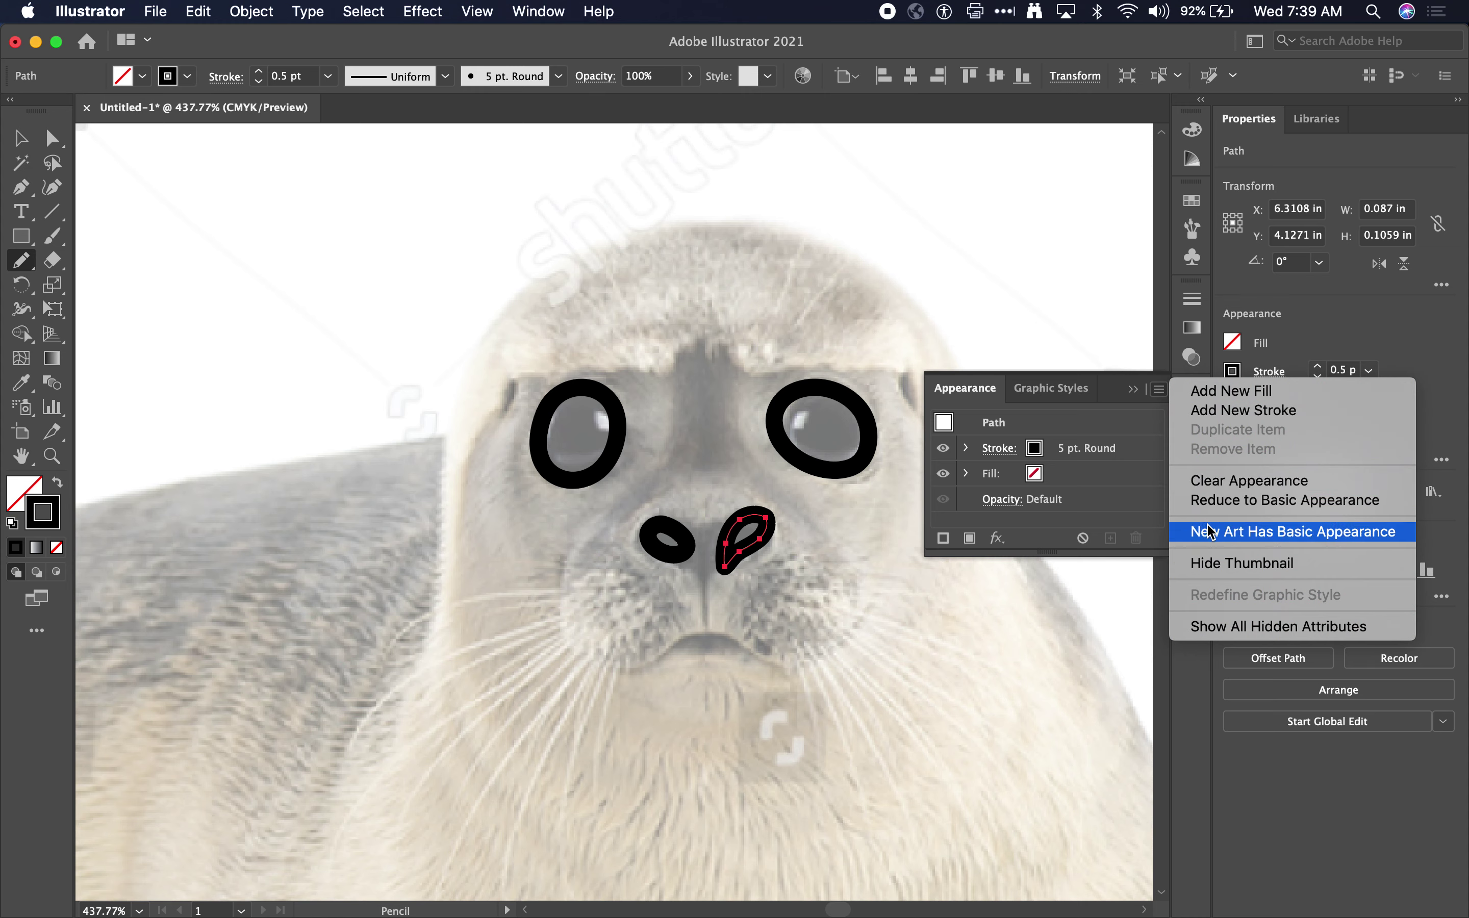
{"action": "left_click", "coordinate": [1232, 500]}
{"action": "left_click", "coordinate": [1159, 390]}
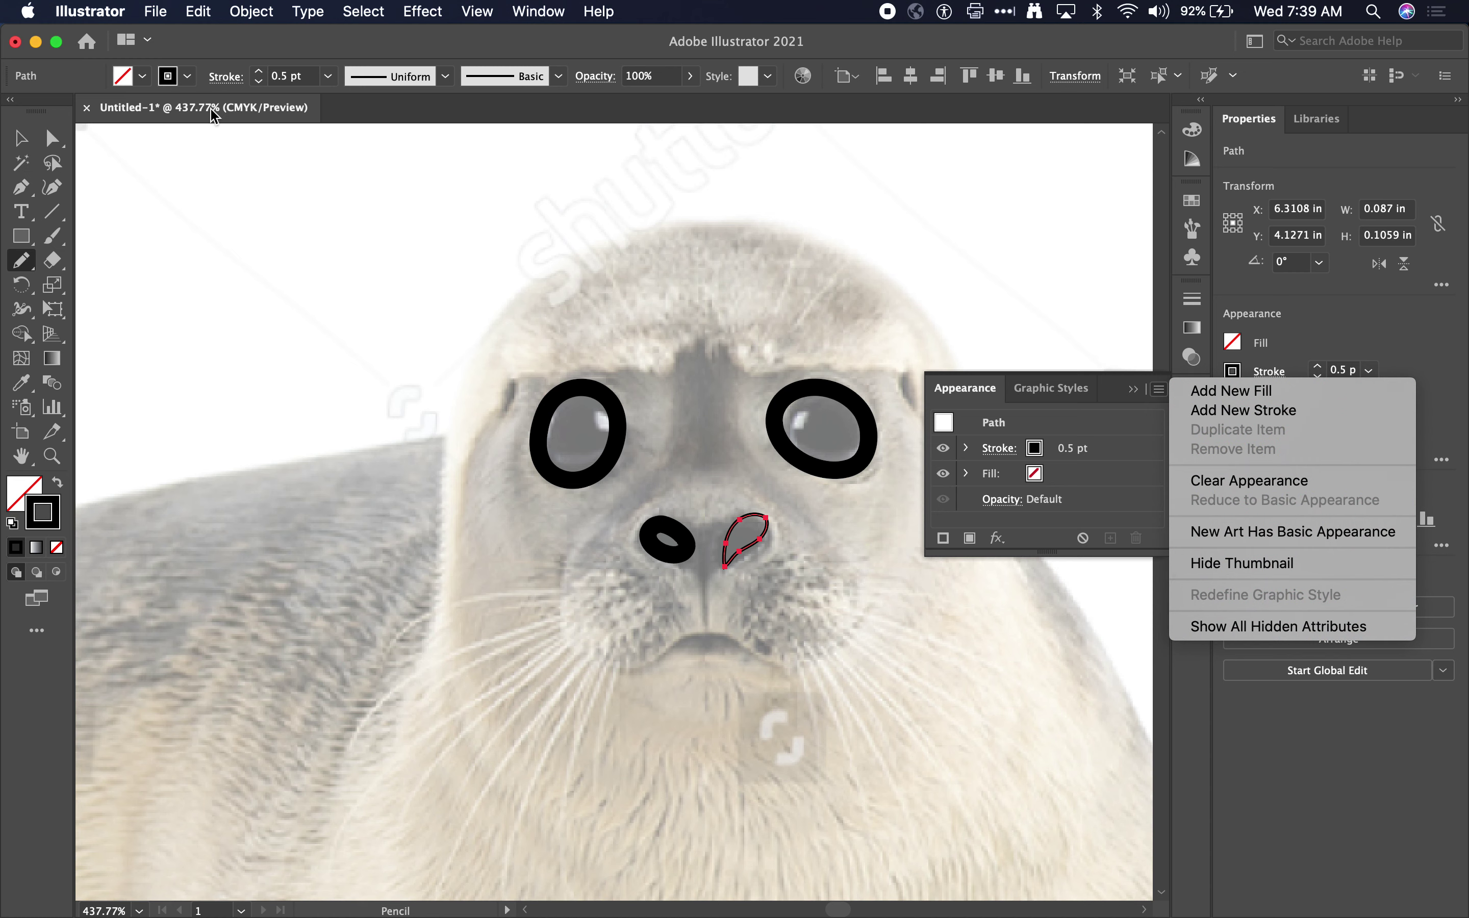
{"action": "left_click", "coordinate": [804, 525]}
{"action": "key", "text": "super+z"}
{"action": "key", "text": "super+z"}
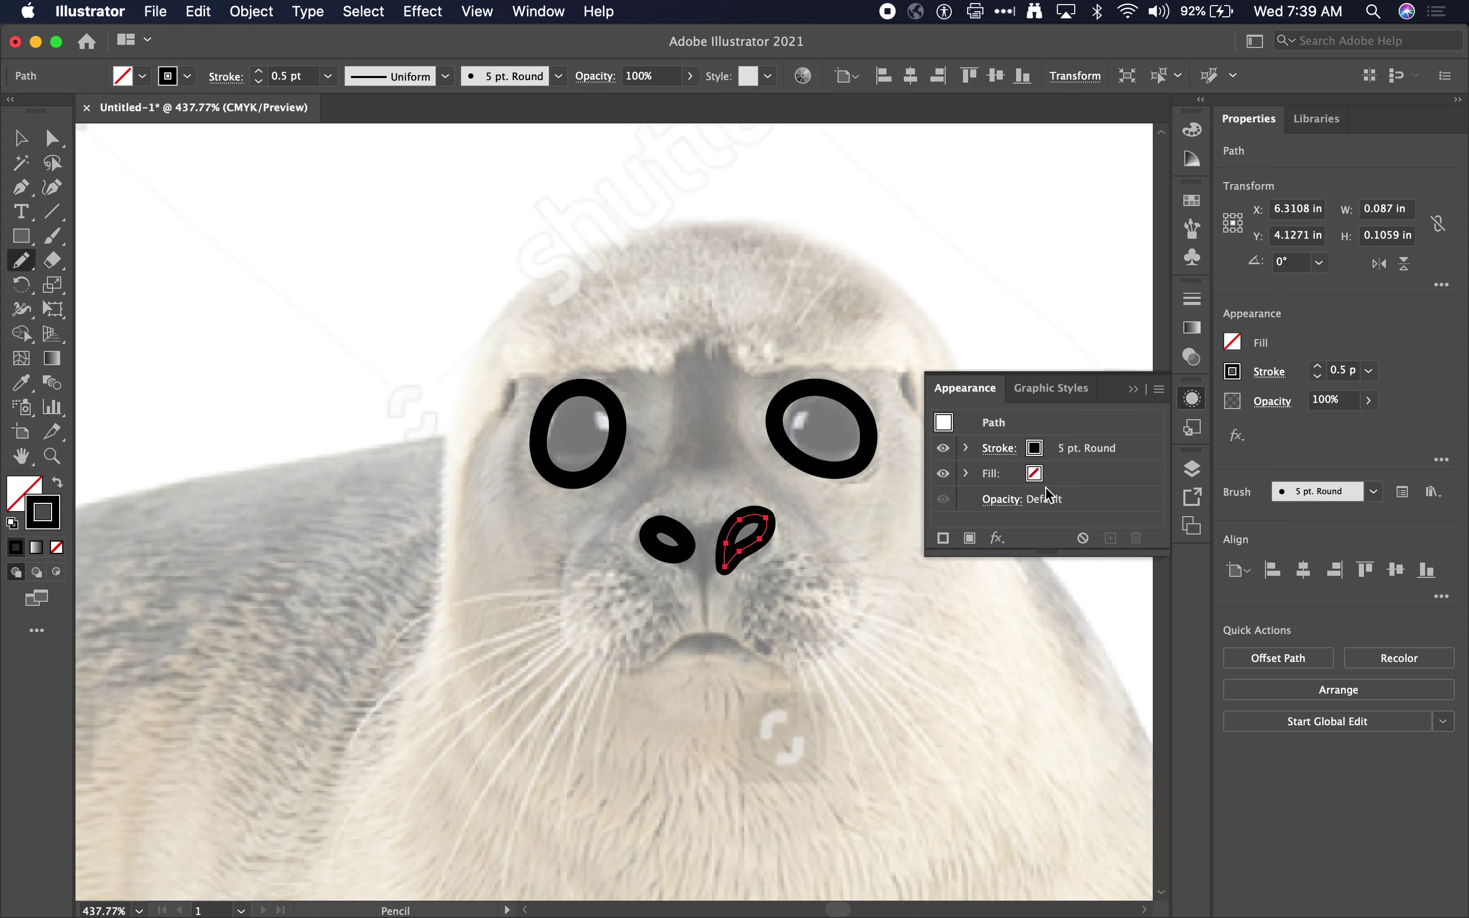
{"action": "left_click", "coordinate": [1158, 389]}
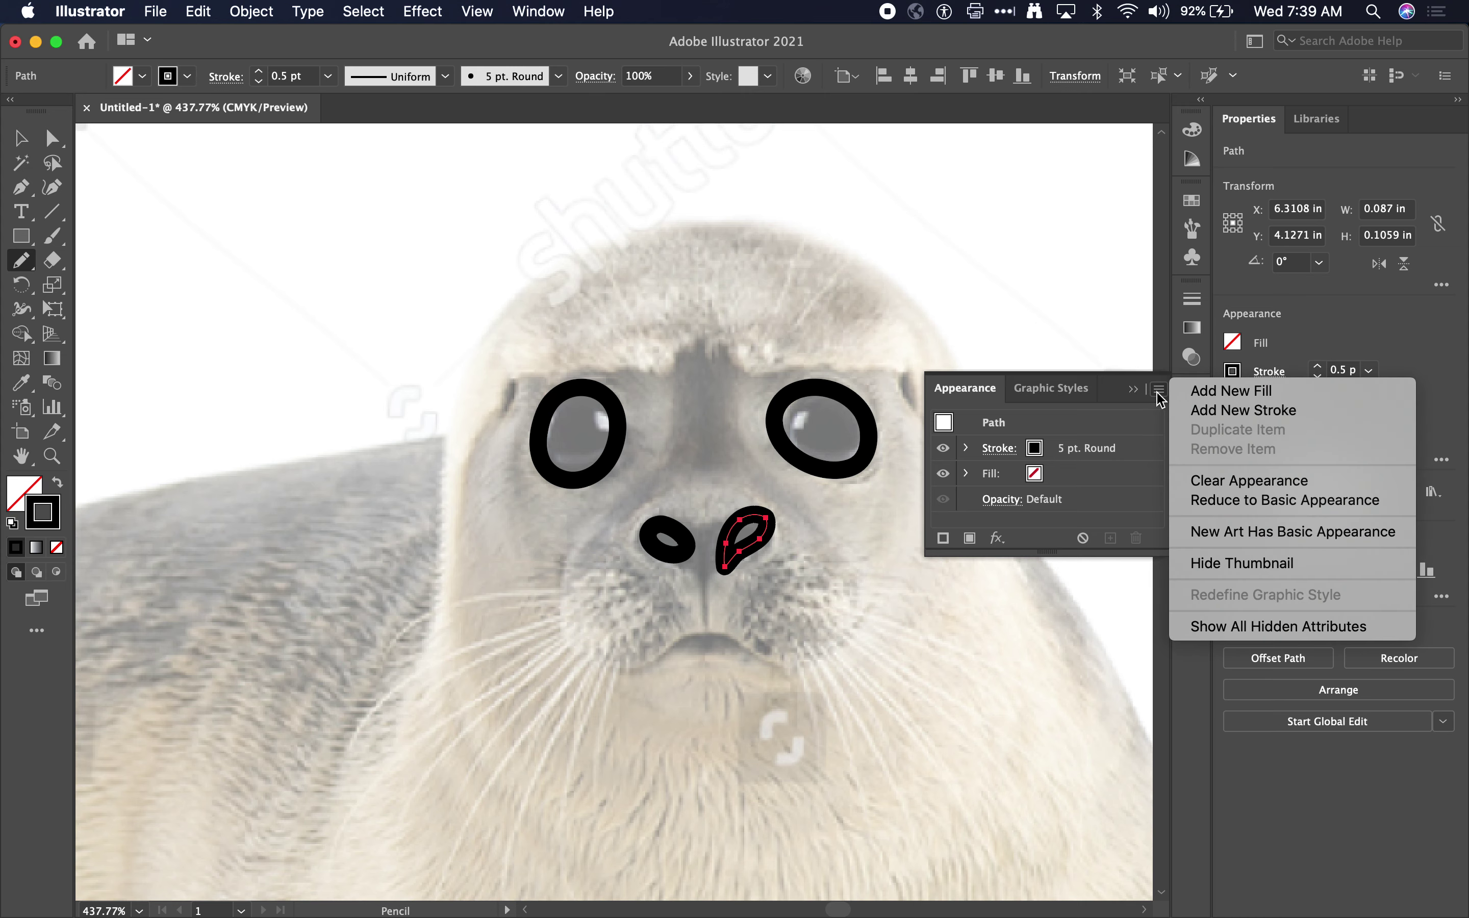
{"action": "left_click", "coordinate": [1157, 389]}
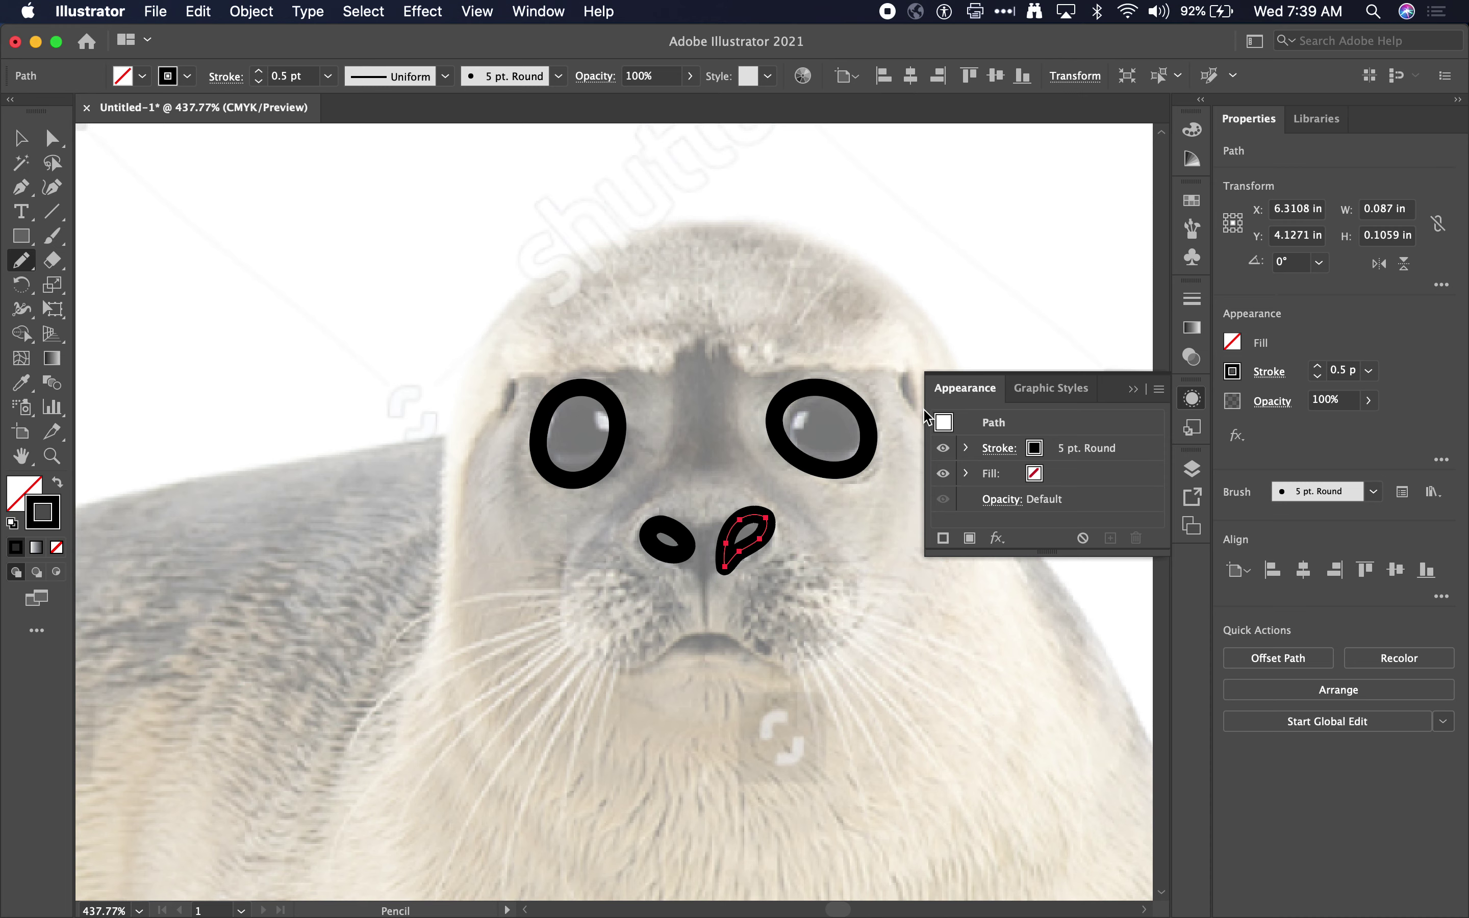
{"action": "left_click", "coordinate": [1133, 389]}
- Draw a tapered vertical nose line, then undo it
{"action": "scroll", "coordinate": [934, 551], "scroll_direction": "down", "scroll_amount": 3}
{"action": "scroll", "coordinate": [935, 551], "scroll_direction": "left", "scroll_amount": 4}
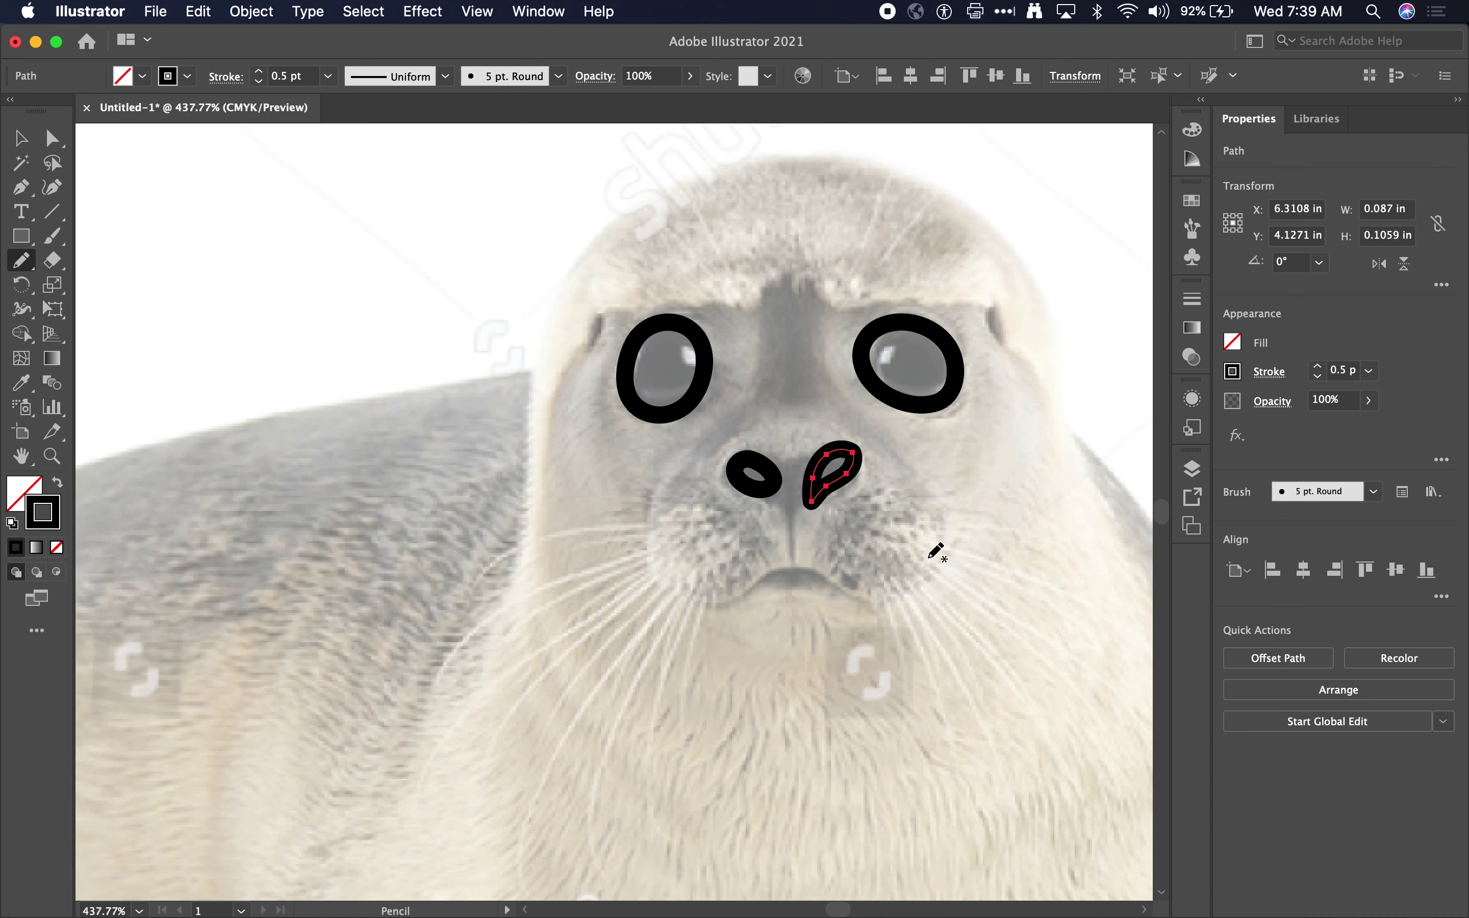
{"action": "left_click_drag", "start_coordinate": [788, 493], "coordinate": [789, 573]}
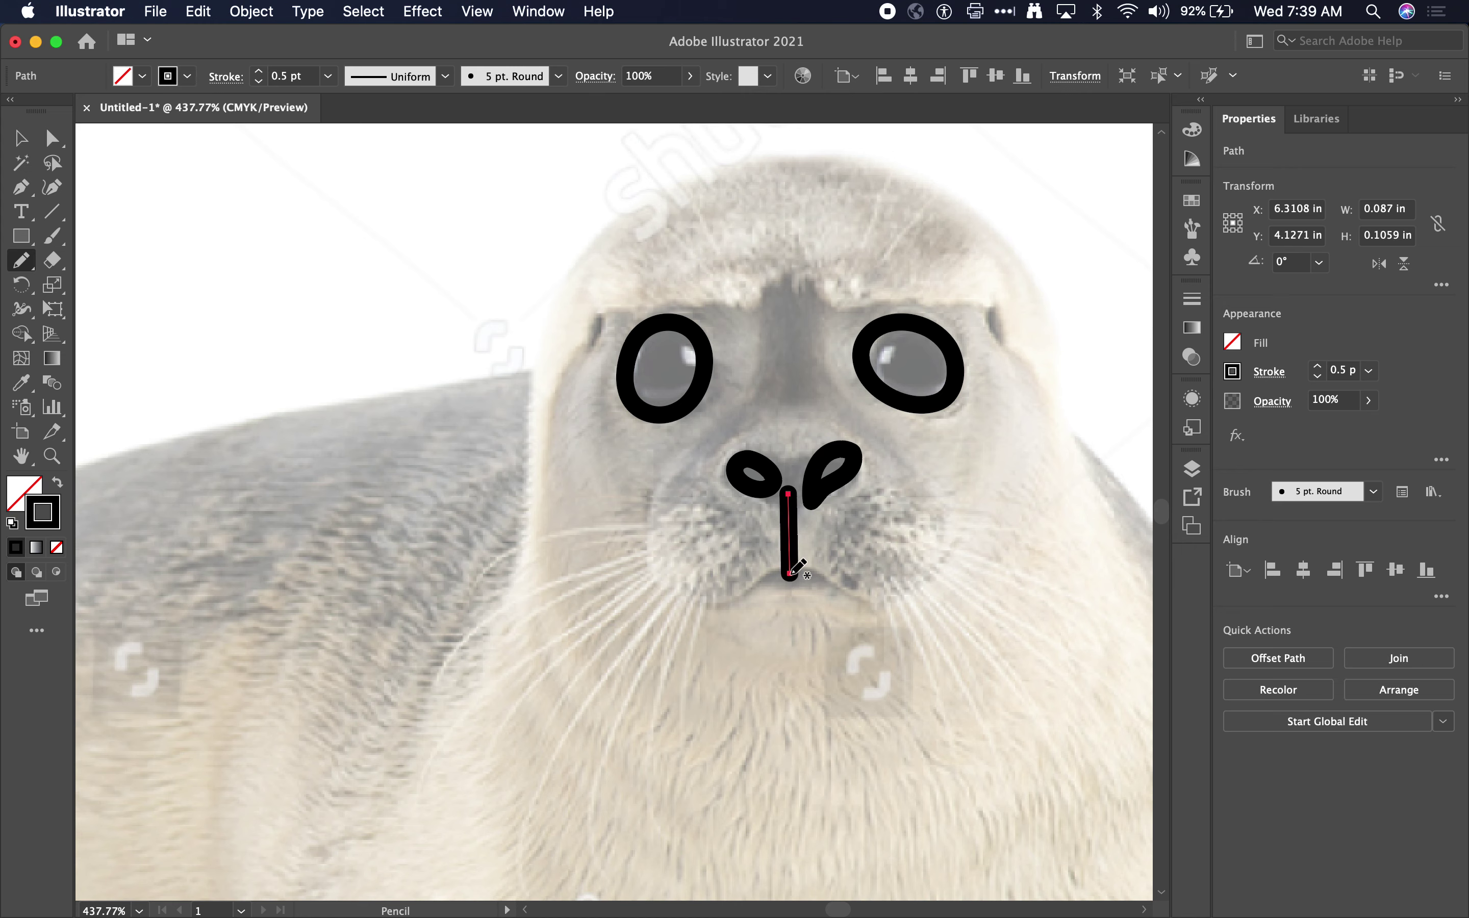
{"action": "left_click", "coordinate": [445, 76]}
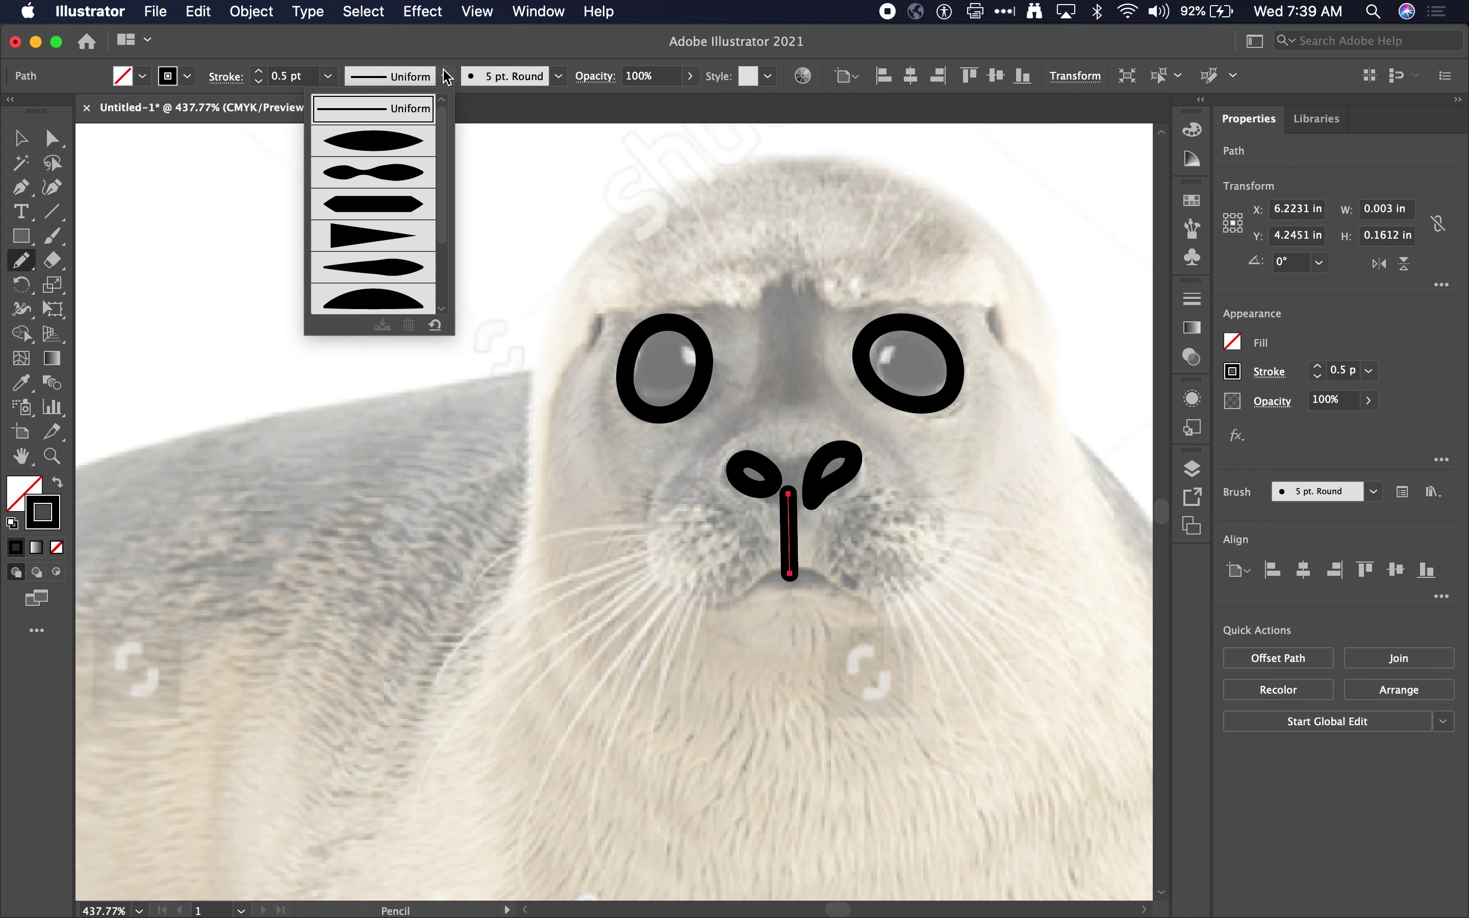
{"action": "left_click", "coordinate": [398, 268]}
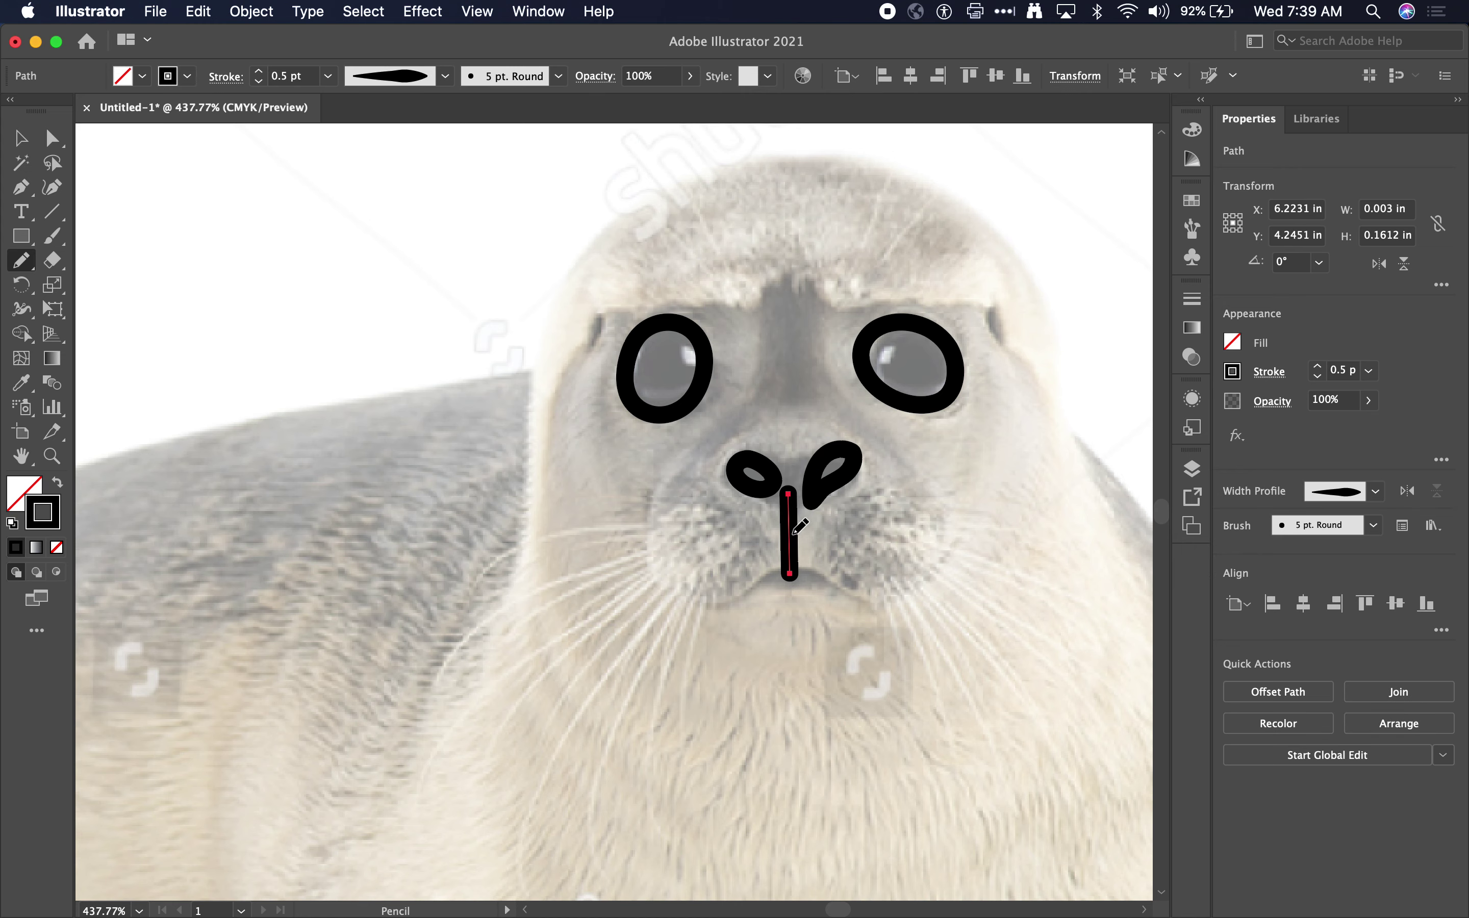
{"action": "key", "text": "super+z"}
{"action": "key", "text": "super+z"}
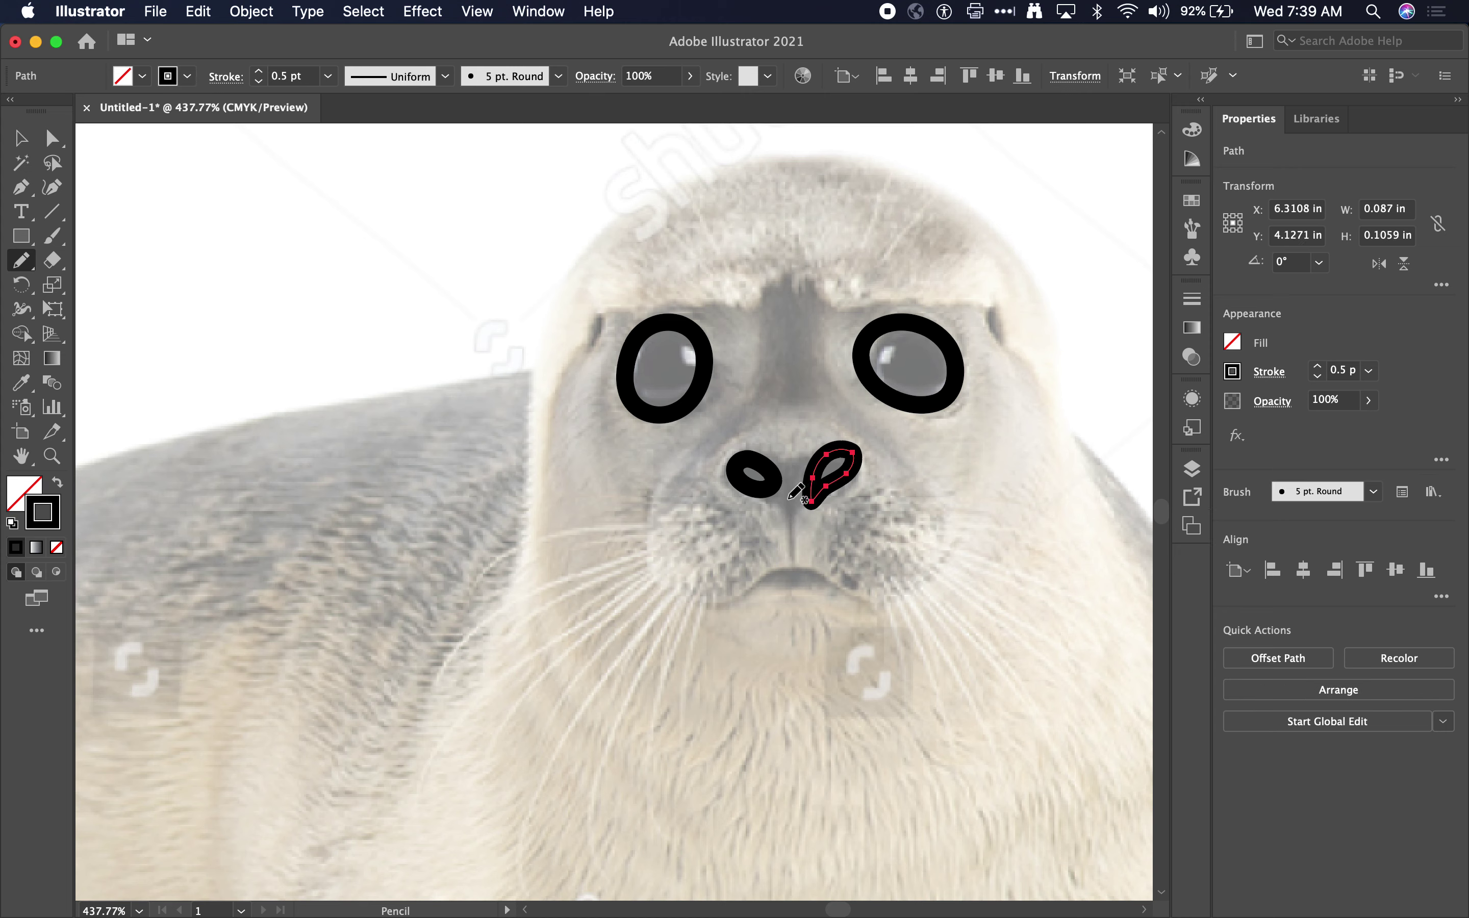
- Redraw the nose line with a thin-to-thick width profile, undoing a stray stroke
{"action": "left_click_drag", "start_coordinate": [787, 494], "coordinate": [789, 552]}
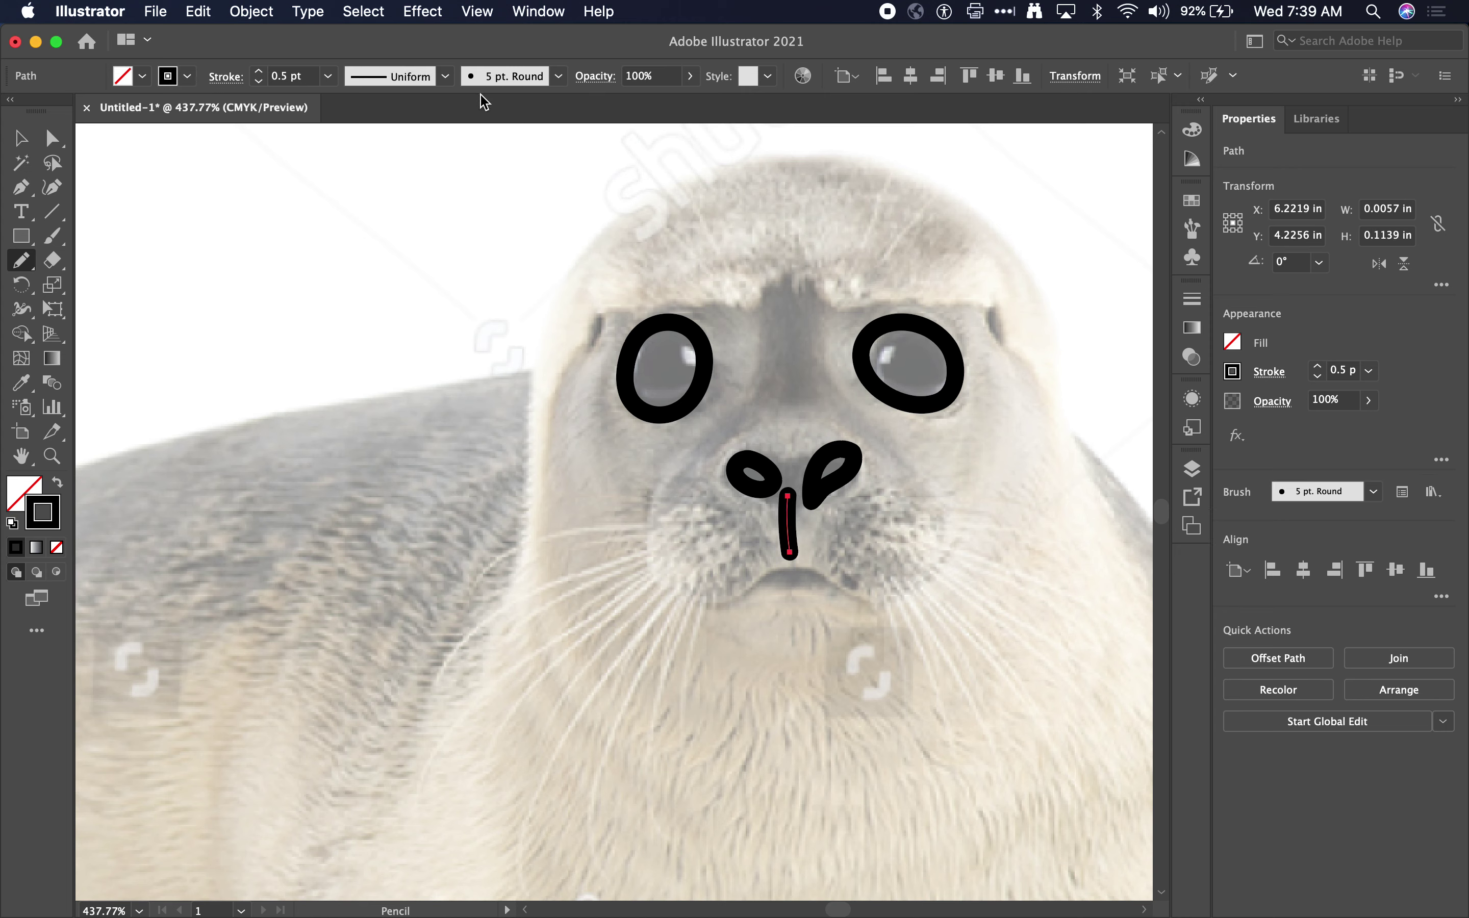
{"action": "left_click", "coordinate": [444, 77]}
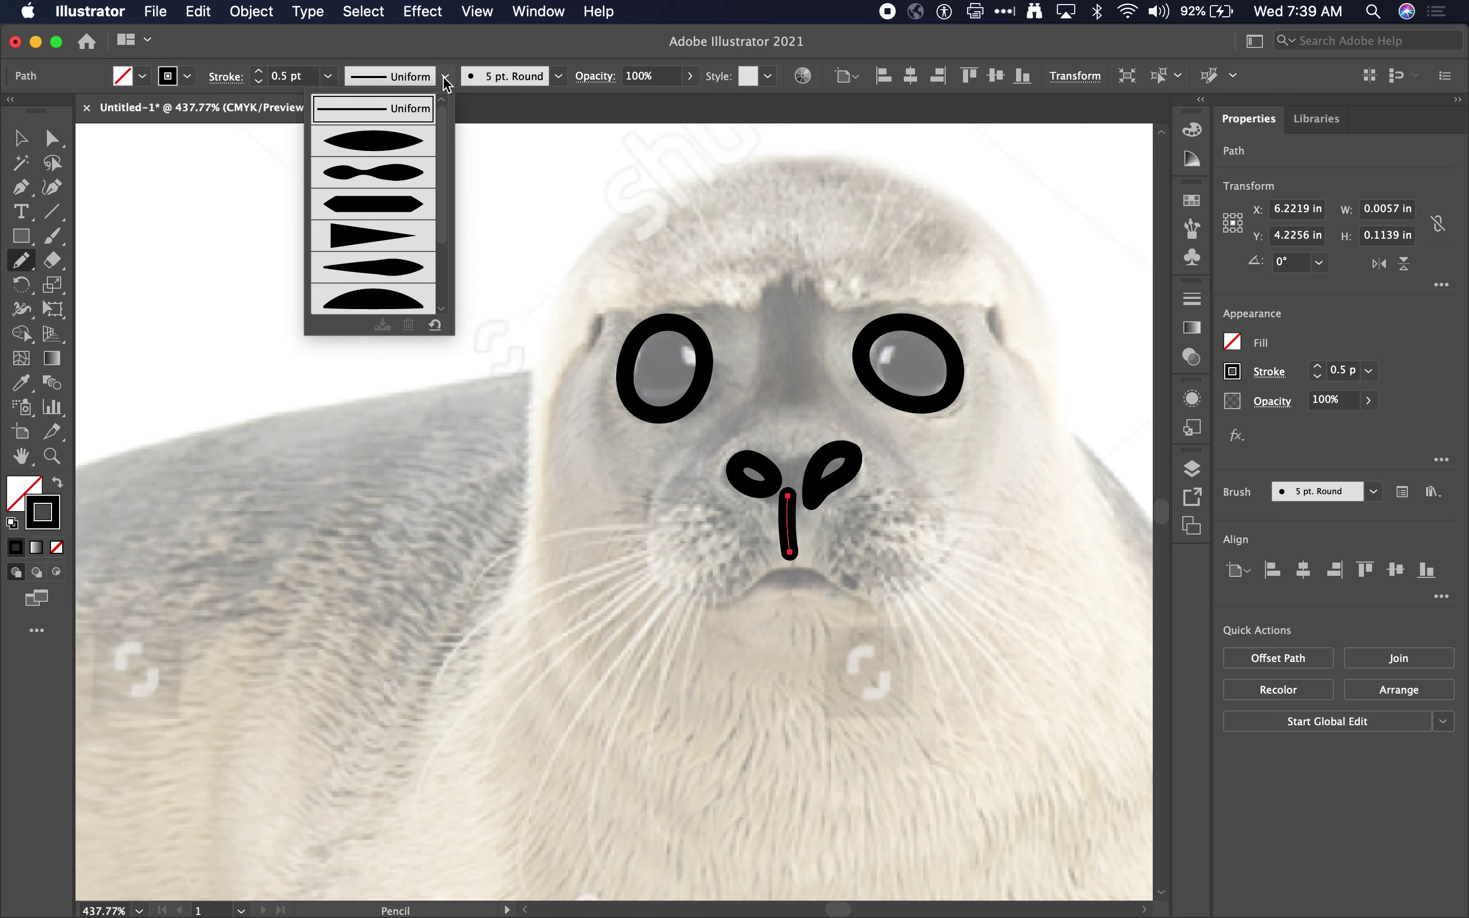
{"action": "left_click", "coordinate": [381, 277]}
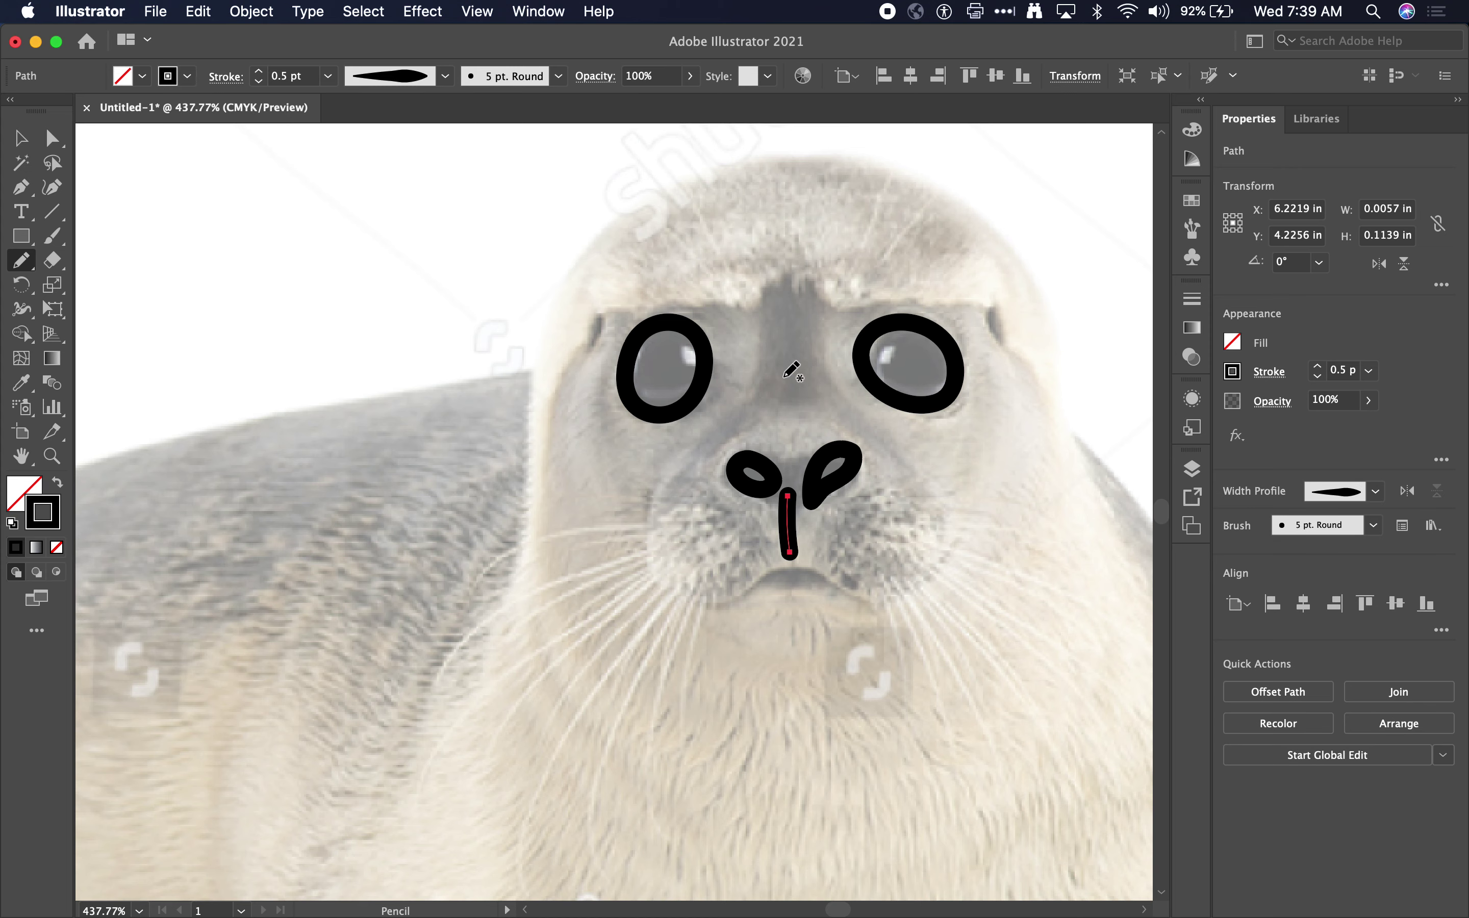
{"action": "mouse_move", "coordinate": [777, 355]}
{"action": "left_mouse_down"}
{"action": "mouse_move", "coordinate": [841, 425]}
{"action": "mouse_move", "coordinate": [798, 335]}
{"action": "mouse_move", "coordinate": [741, 472]}
{"action": "left_mouse_up"}
{"action": "key", "text": "super"}
{"action": "key", "text": "super+z"}
{"action": "key", "text": "super+z"}
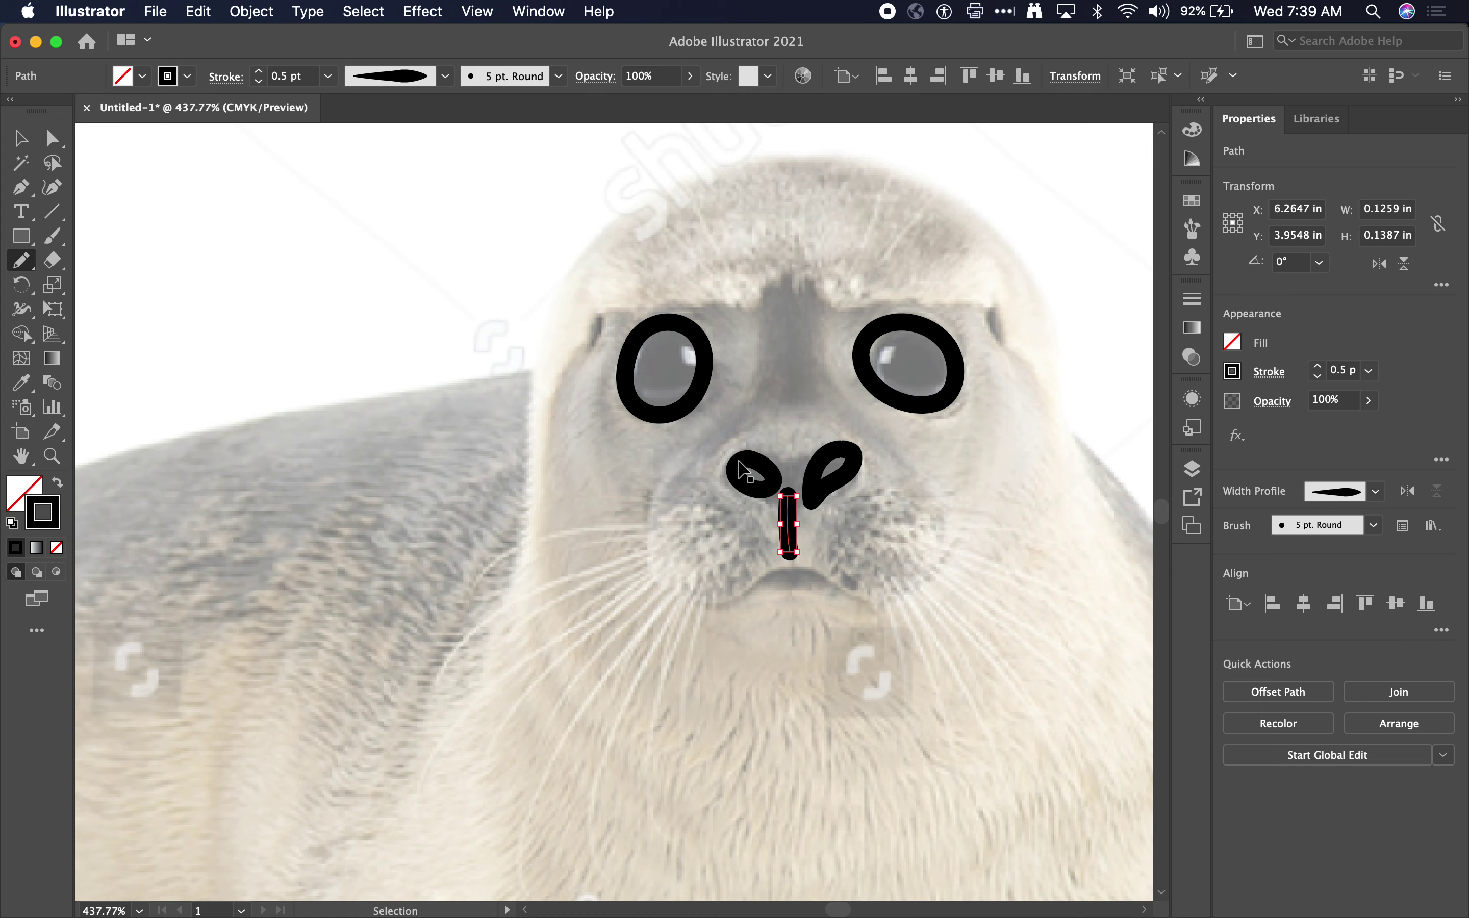
{"action": "key", "text": "super+z"}
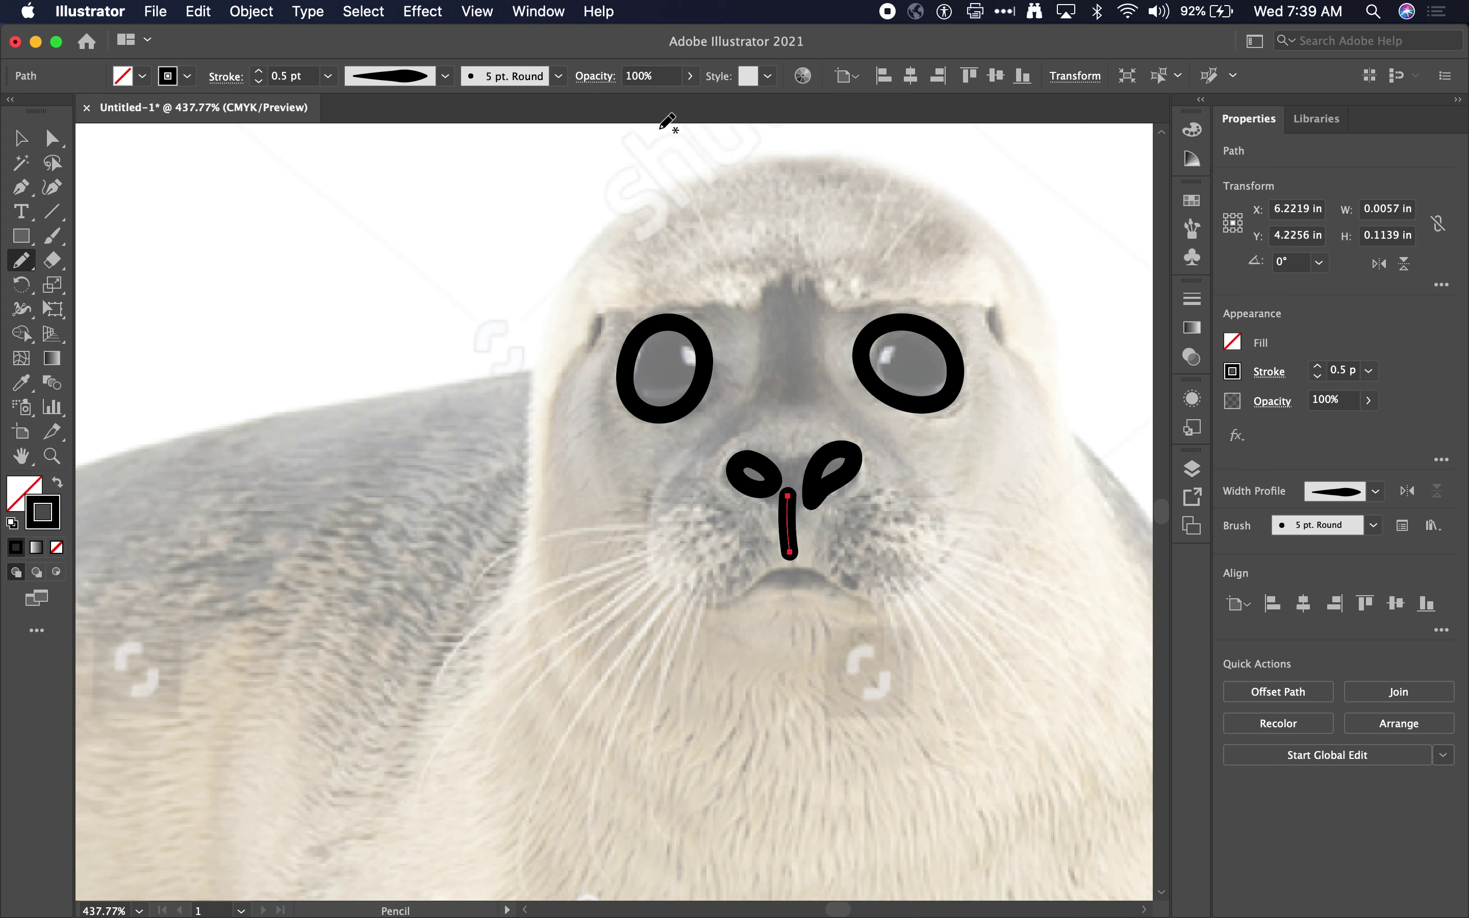
- Apply the Basic brush to the nose line
{"action": "left_click", "coordinate": [1317, 366]}
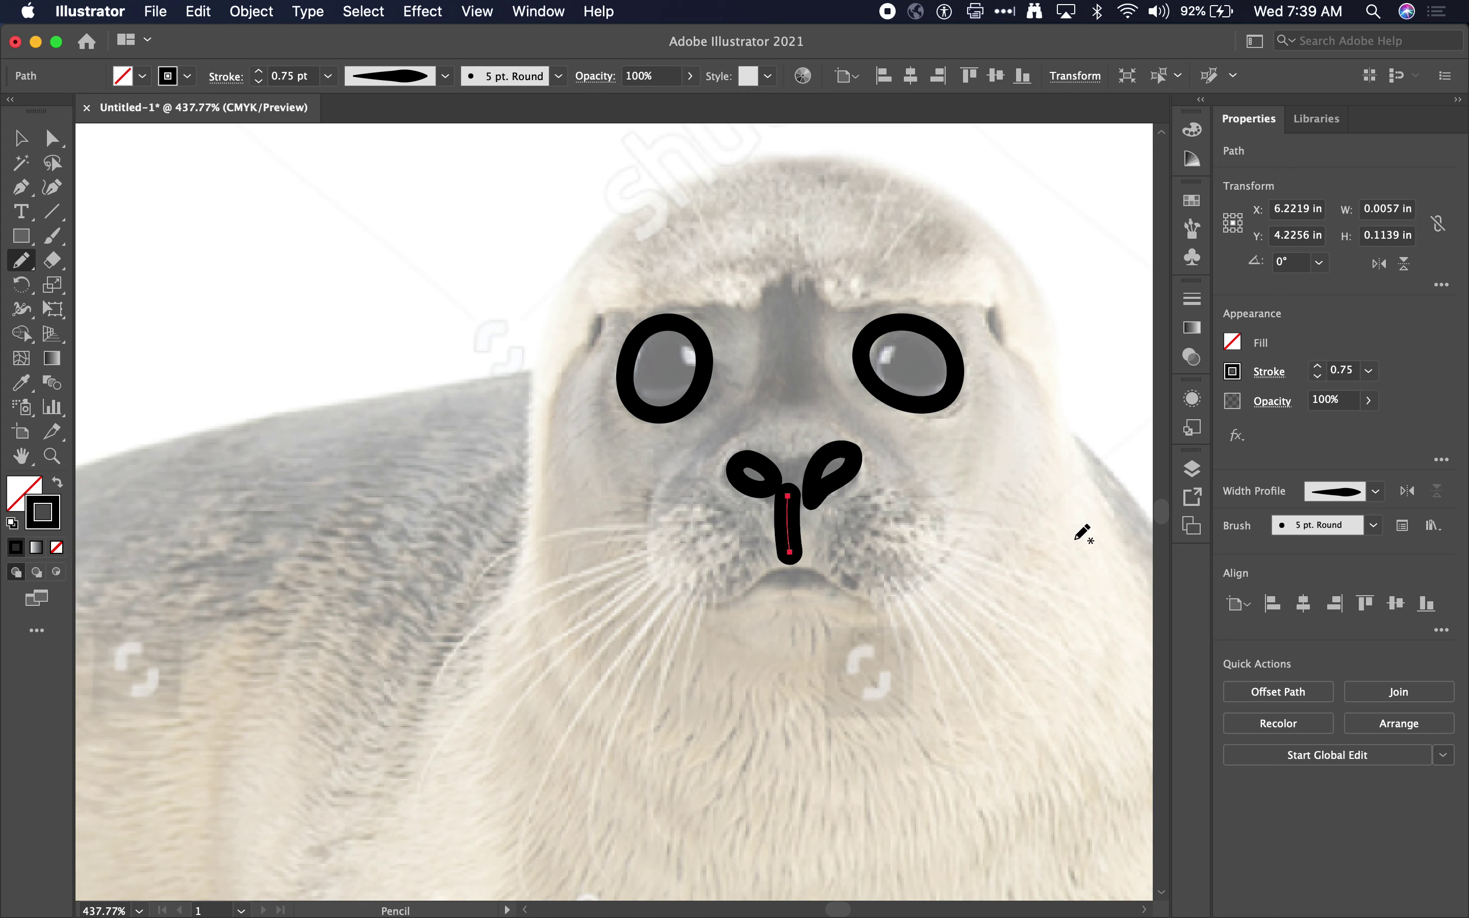
{"action": "left_click", "coordinate": [1319, 366]}
{"action": "left_click", "coordinate": [1318, 367]}
{"action": "left_click", "coordinate": [1318, 366]}
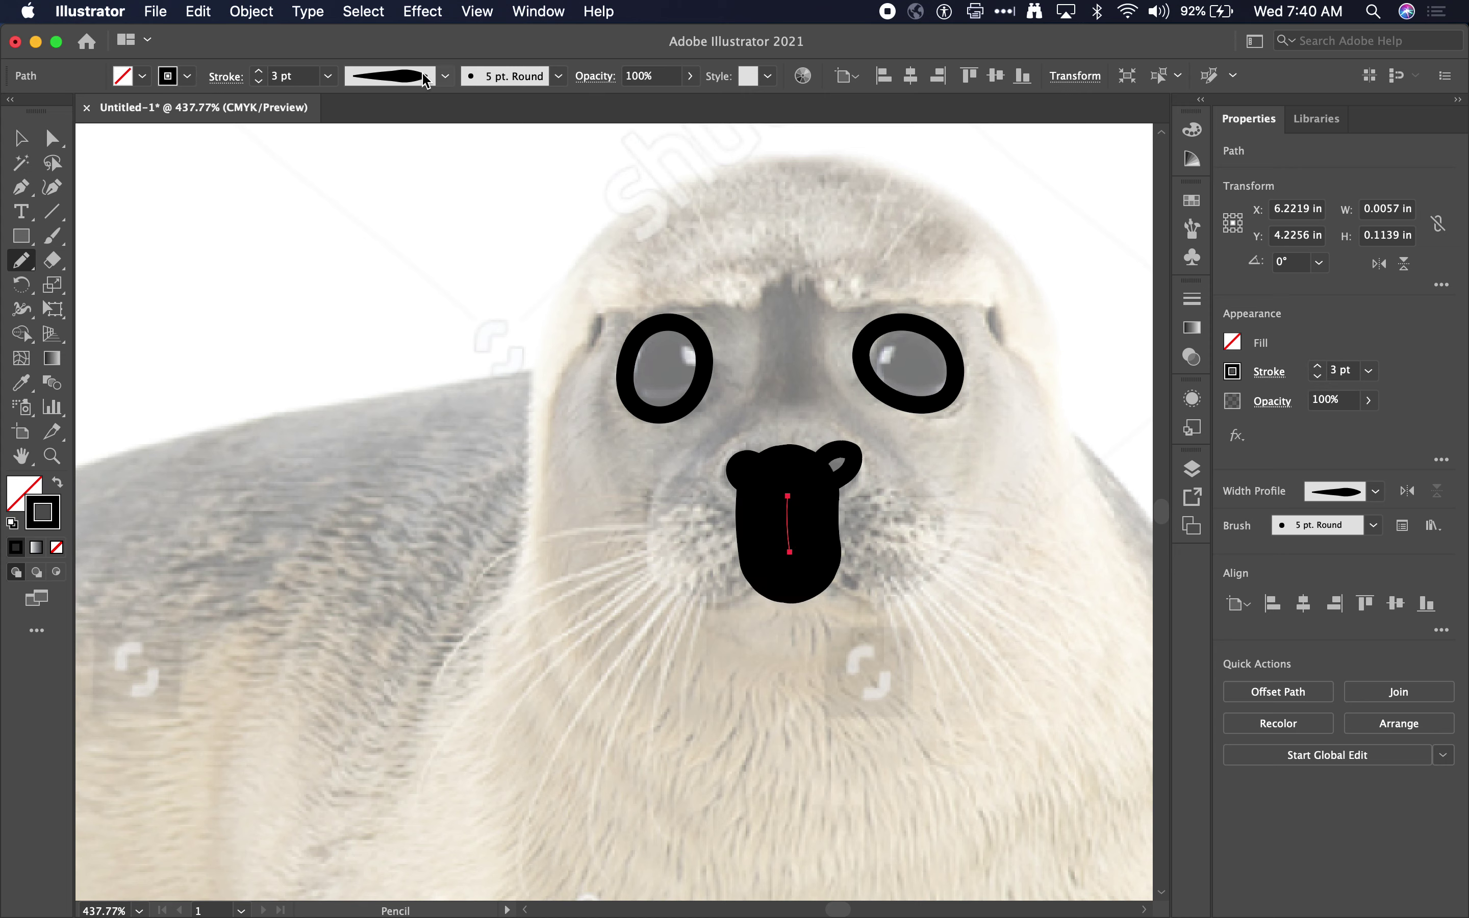
{"action": "left_click", "coordinate": [259, 81]}
{"action": "left_click", "coordinate": [259, 82]}
{"action": "left_click", "coordinate": [260, 82]}
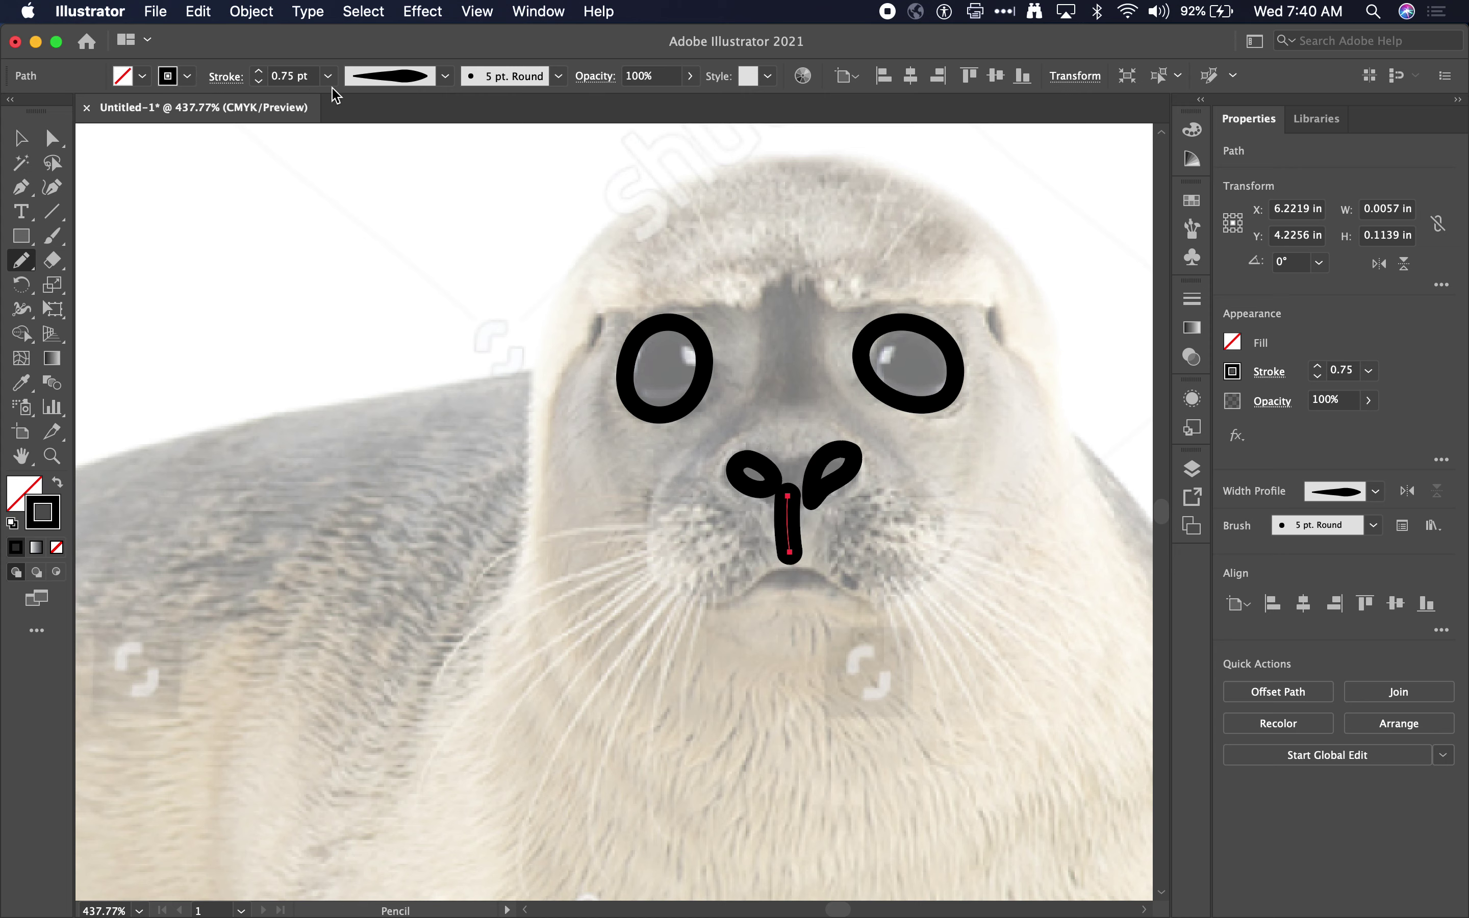
{"action": "left_click", "coordinate": [558, 76]}
{"action": "left_click", "coordinate": [558, 76]}
{"action": "left_click", "coordinate": [556, 77]}
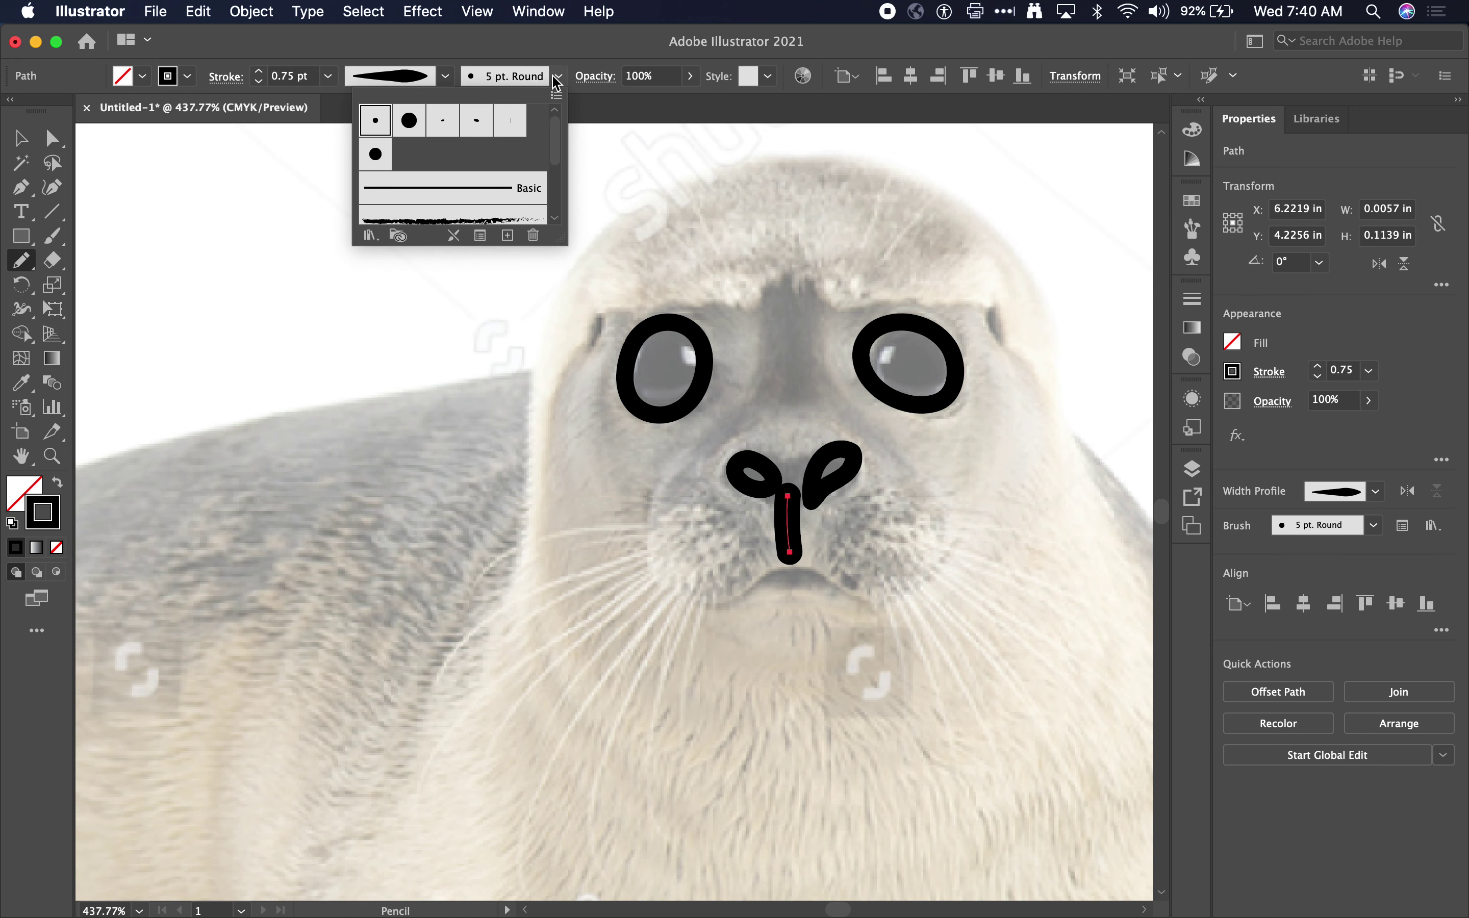
{"action": "left_click", "coordinate": [510, 190]}
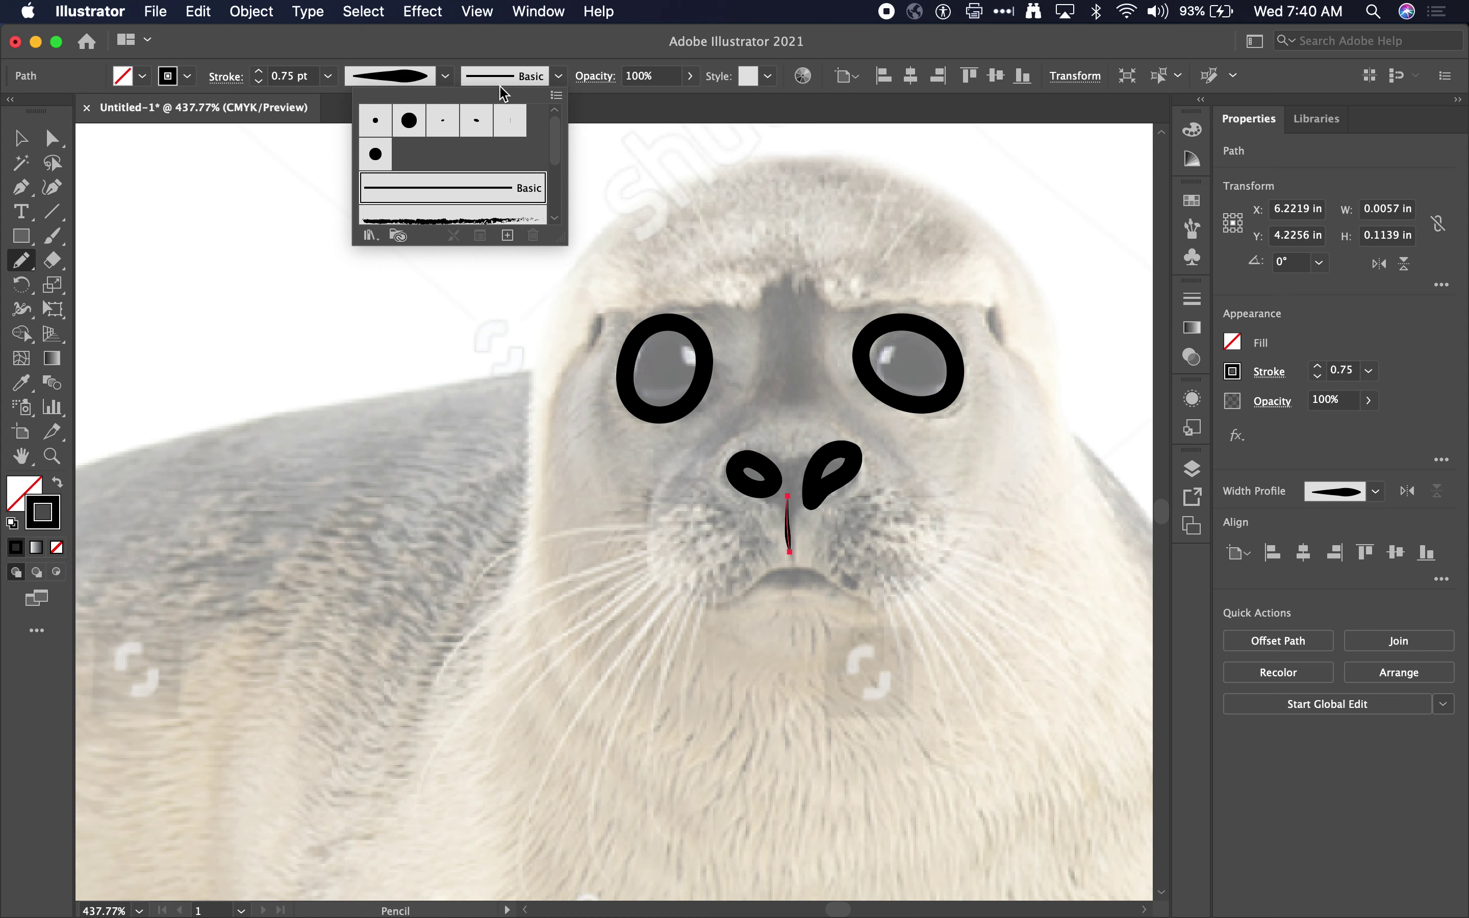
{"action": "left_click", "coordinate": [341, 107]}
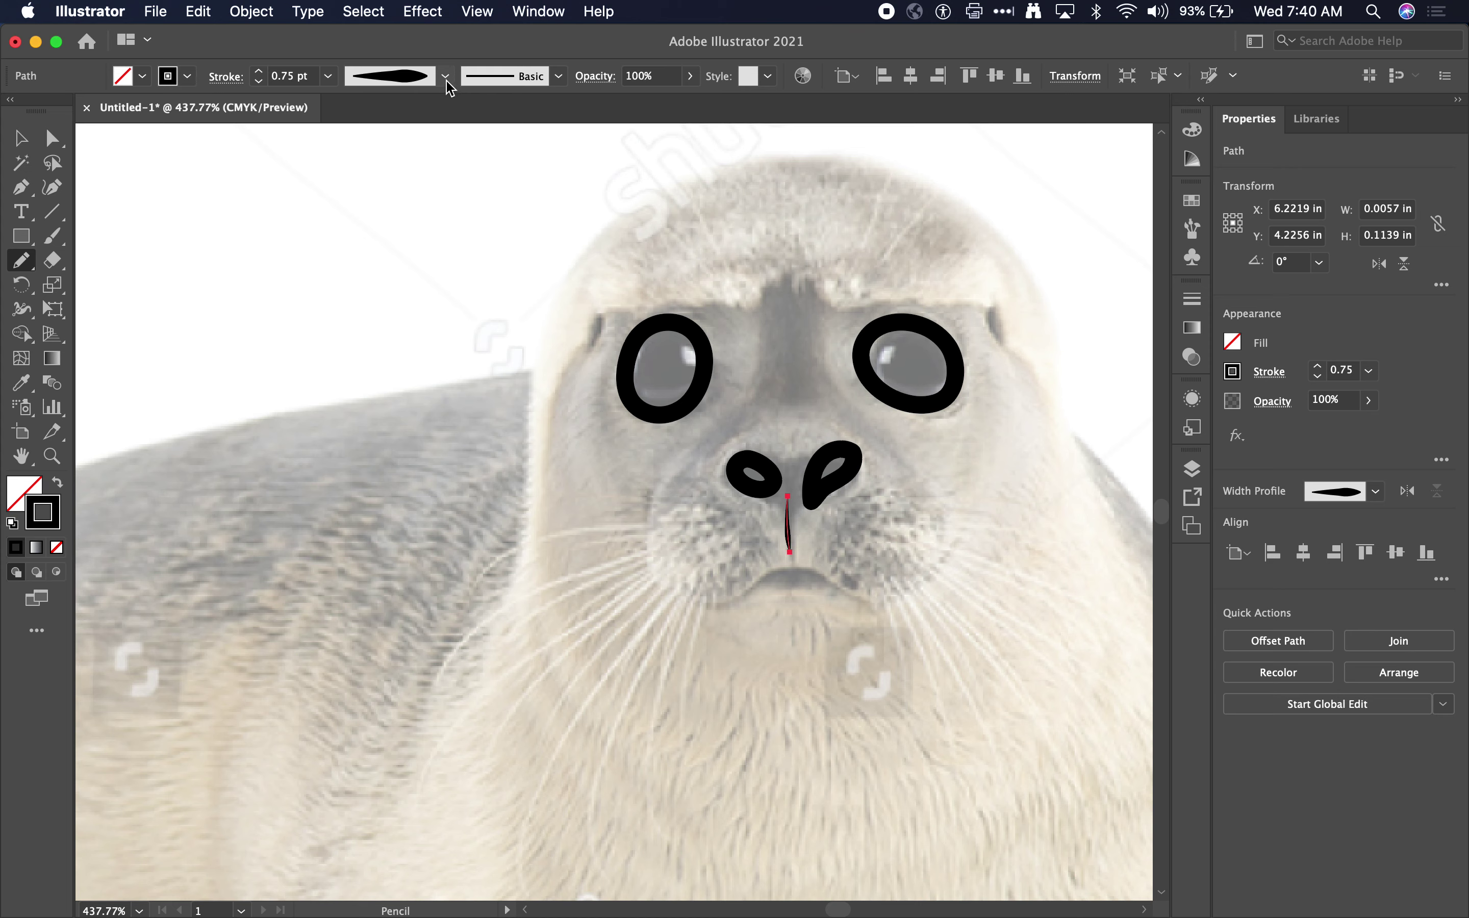
- Raise the nose line's stroke weight to 3 pt
{"action": "left_click", "coordinate": [260, 72]}
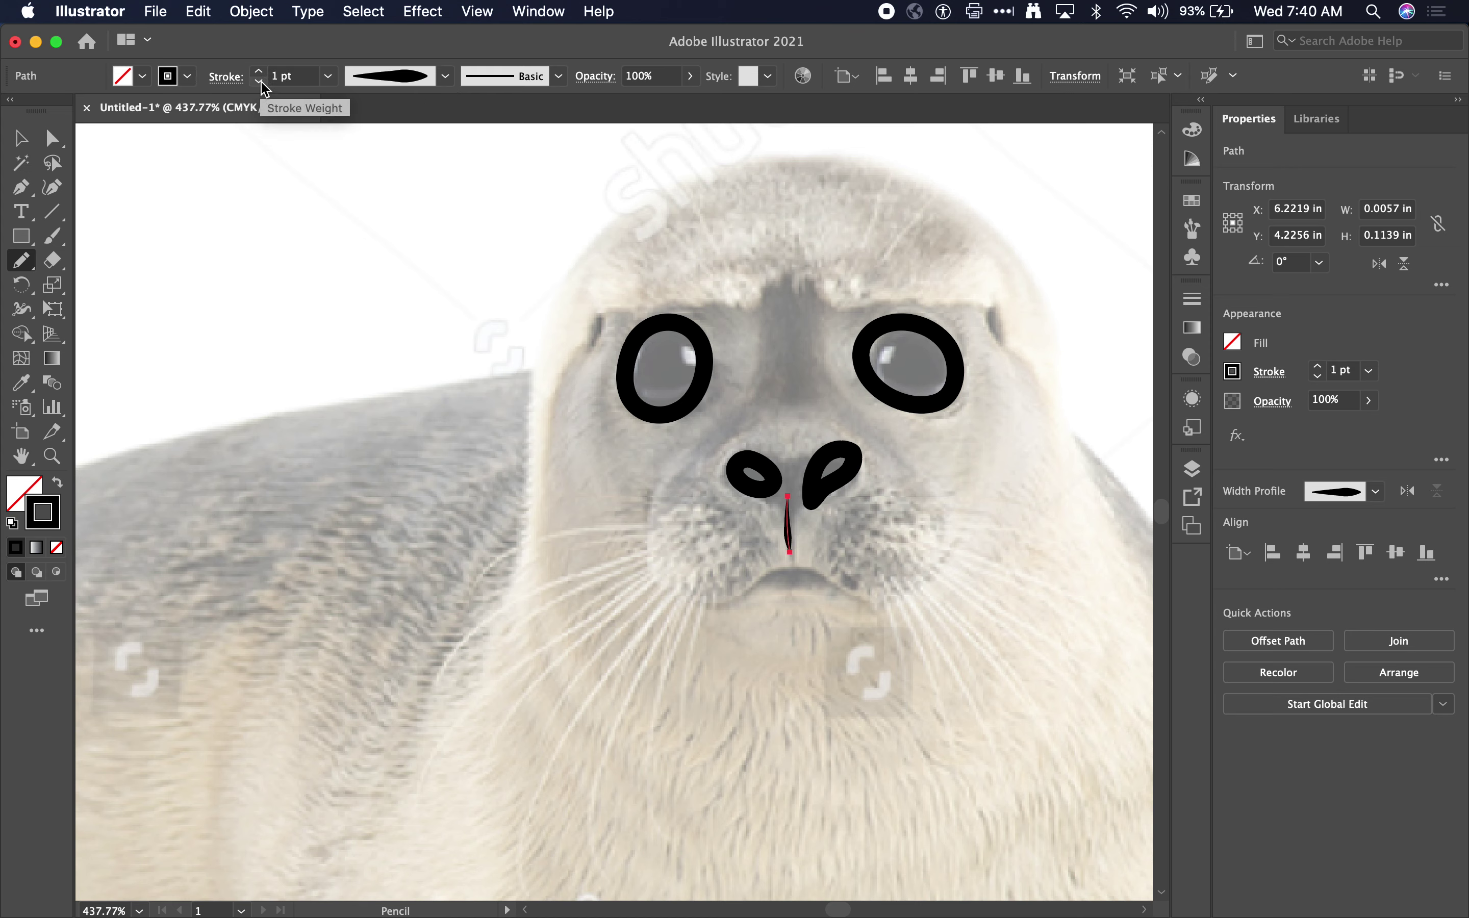
{"action": "left_click", "coordinate": [259, 73]}
{"action": "left_click", "coordinate": [260, 72]}
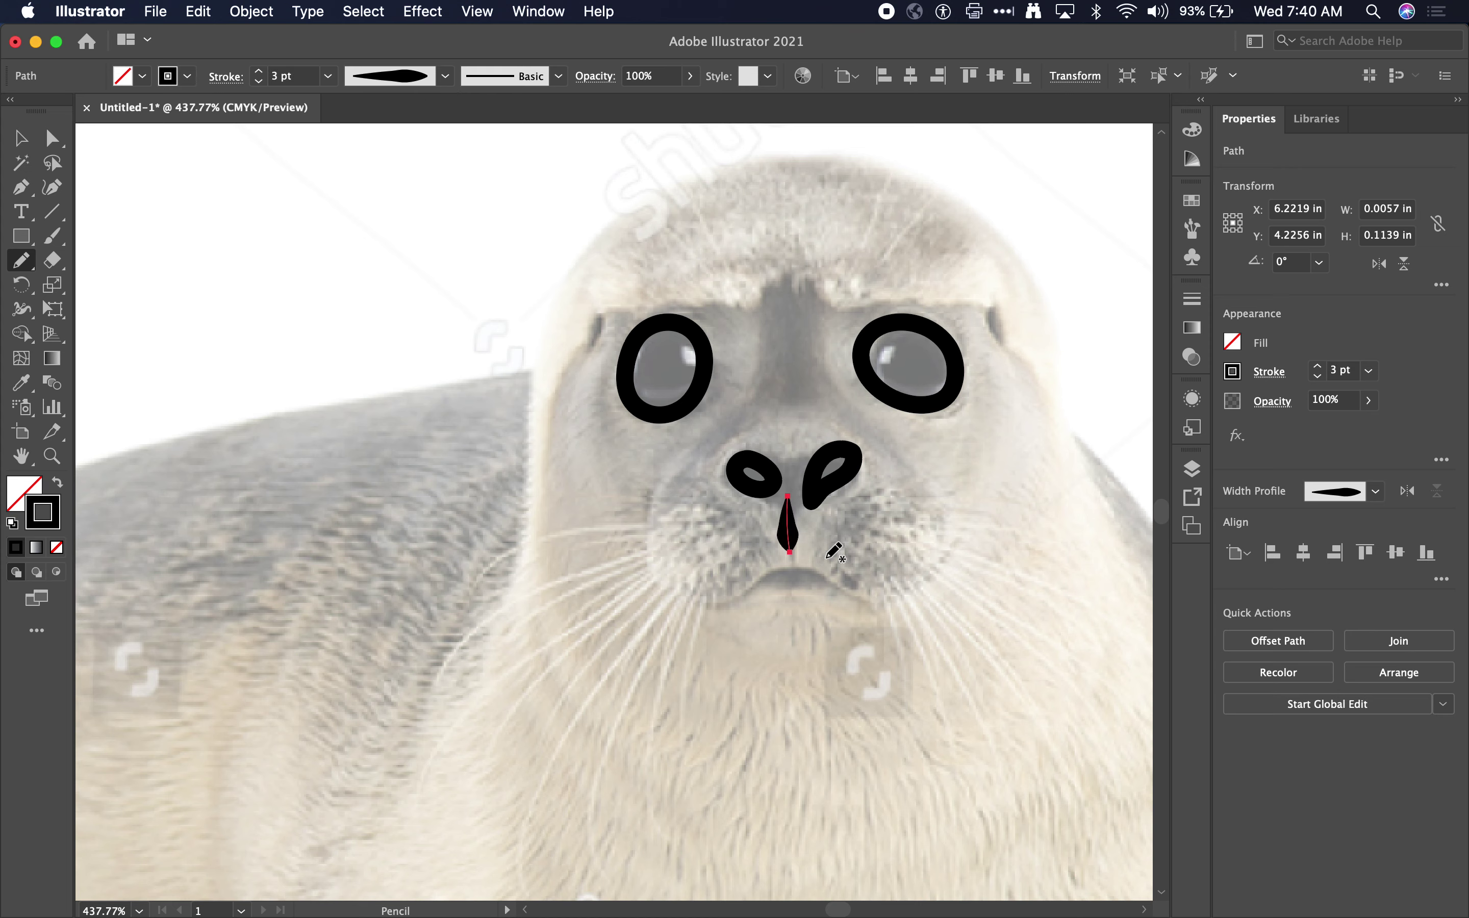
- Draw the seal's mouth and short whisker-spot strokes on both sides of the nose
{"action": "left_click_drag", "start_coordinate": [865, 610], "coordinate": [791, 570]}
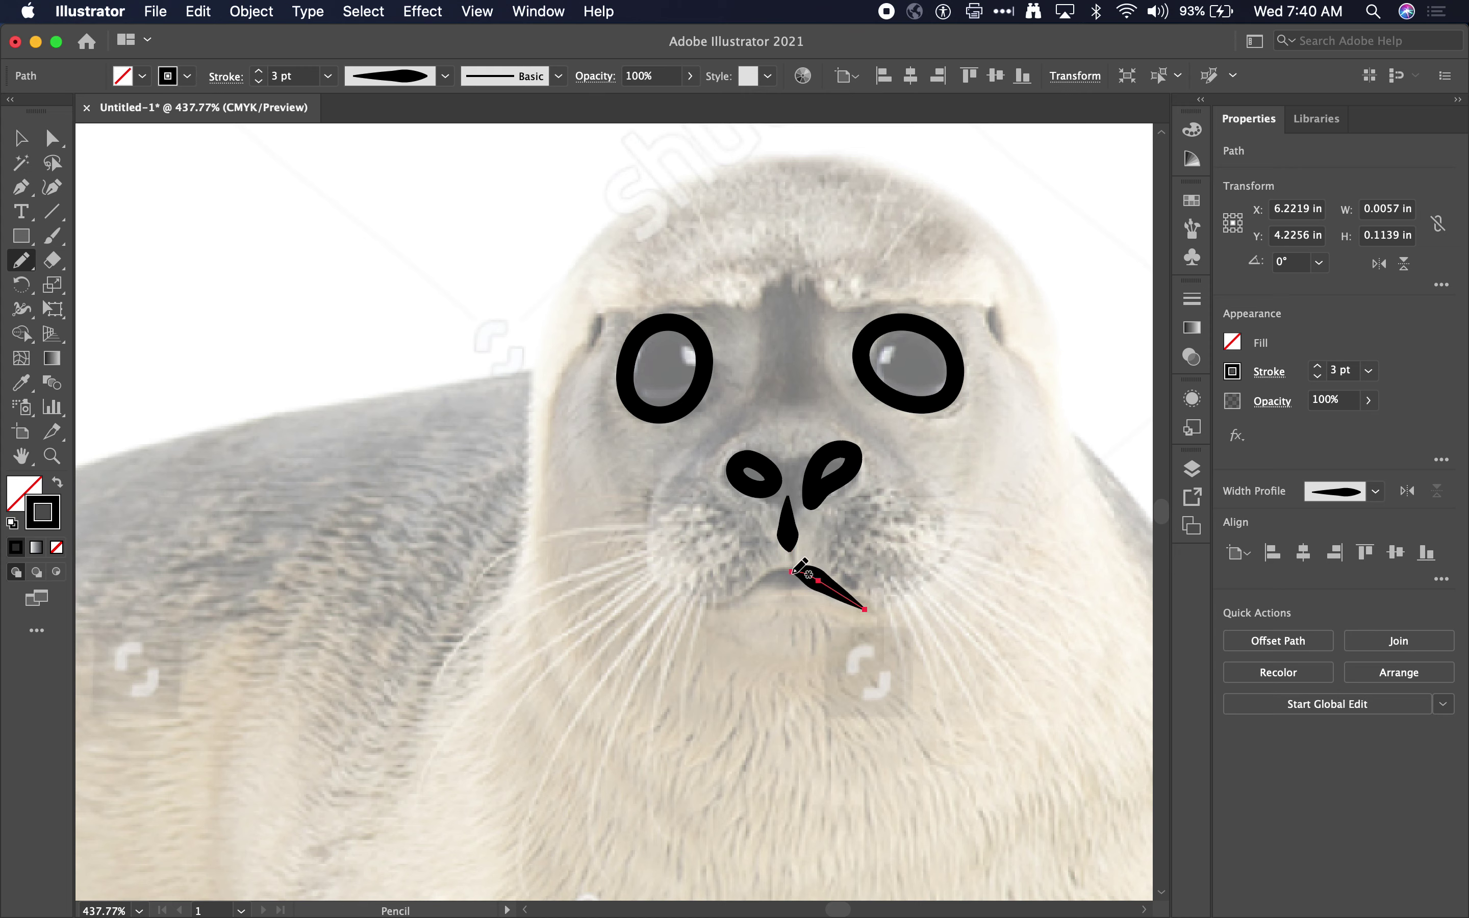
{"action": "left_click_drag", "start_coordinate": [716, 610], "coordinate": [791, 571]}
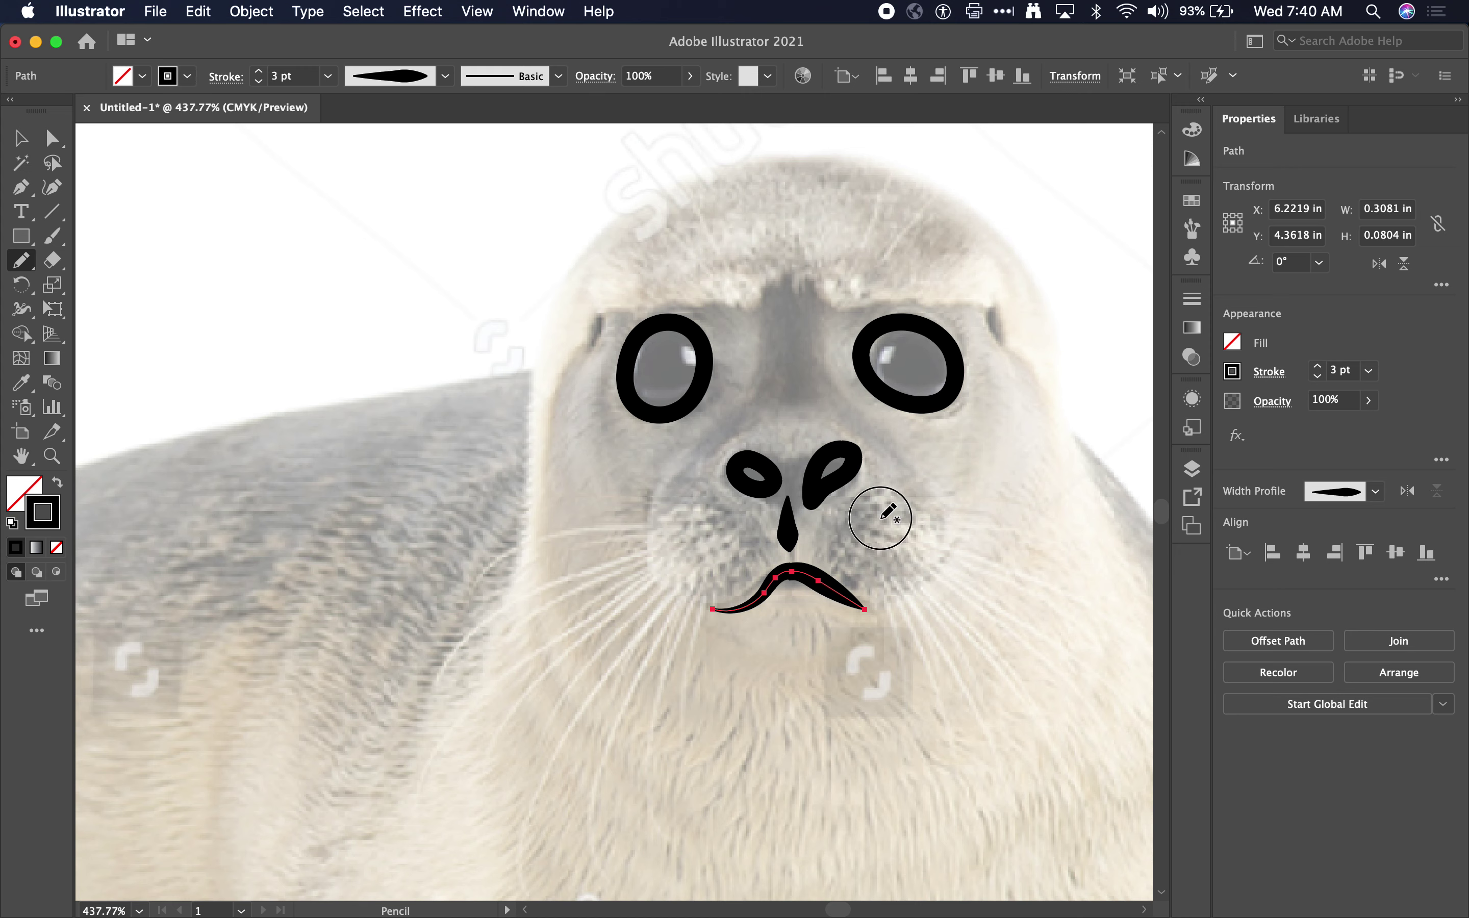
{"action": "mouse_move", "coordinate": [881, 504]}
{"action": "left_mouse_down"}
{"action": "mouse_move", "coordinate": [897, 513]}
{"action": "mouse_move", "coordinate": [889, 552]}
{"action": "mouse_move", "coordinate": [857, 555]}
{"action": "left_mouse_up"}
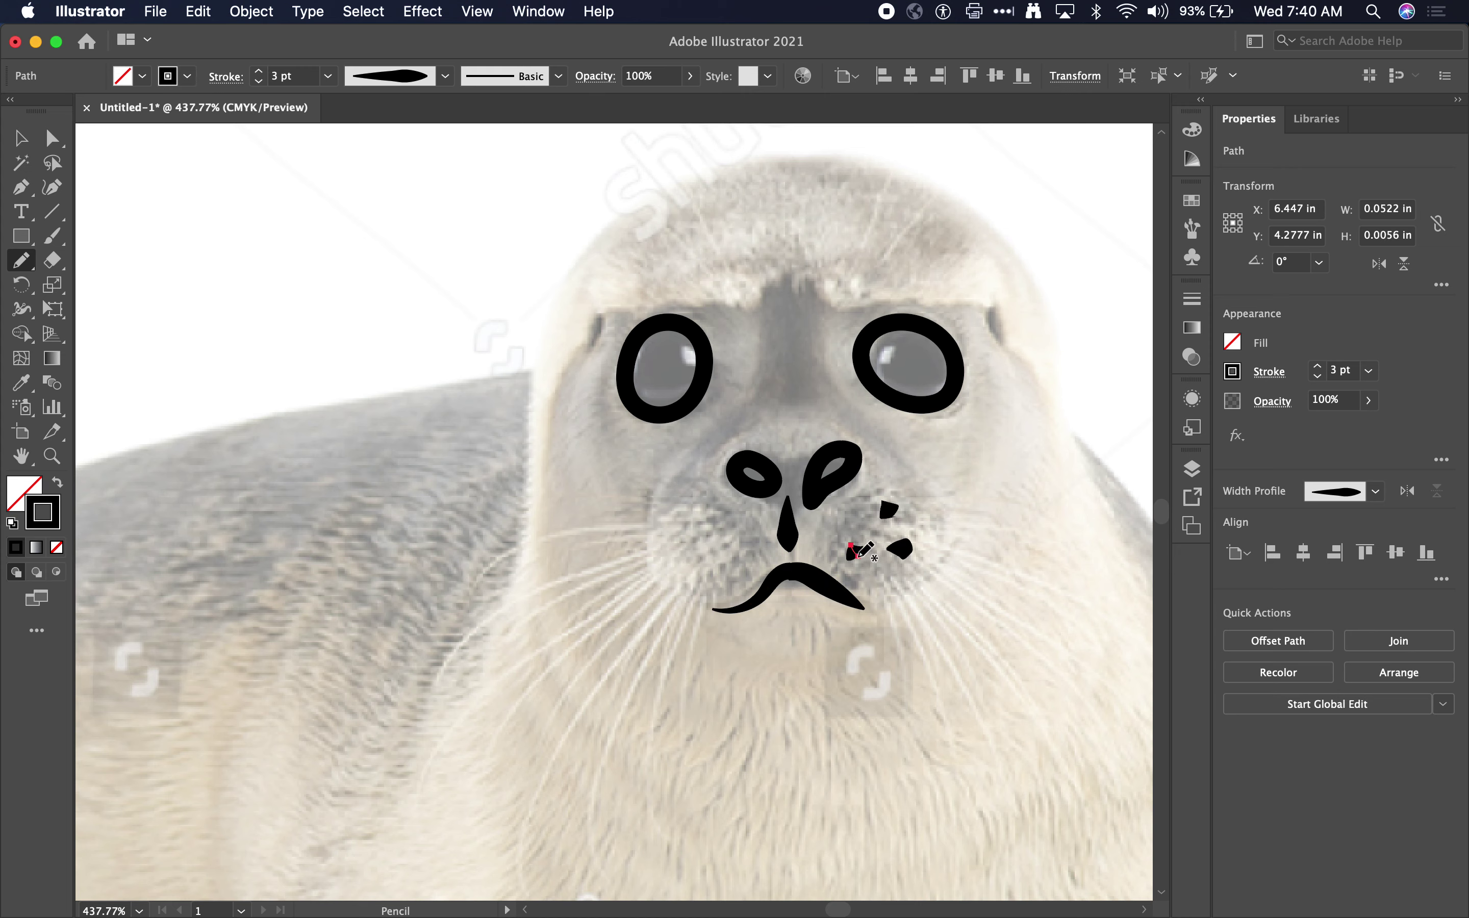
{"action": "mouse_move", "coordinate": [691, 520]}
{"action": "left_mouse_down"}
{"action": "mouse_move", "coordinate": [722, 526]}
{"action": "mouse_move", "coordinate": [712, 563]}
{"action": "mouse_move", "coordinate": [749, 559]}
{"action": "left_mouse_up"}
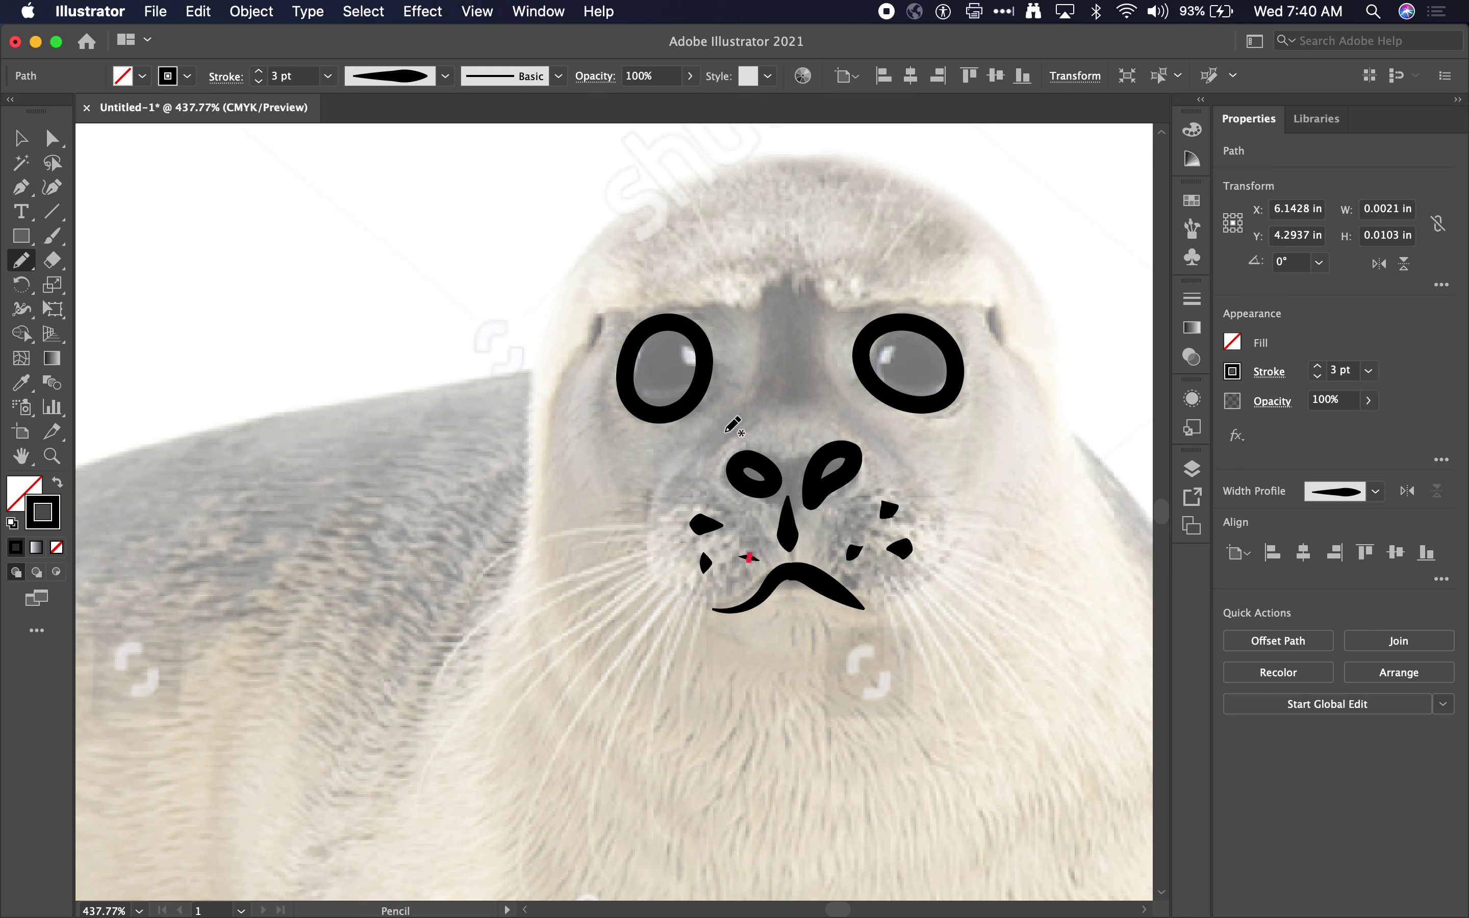
- Draw brow curves around both eyes and a line down the head's left side
{"action": "mouse_move", "coordinate": [783, 294]}
{"action": "left_mouse_down"}
{"action": "mouse_move", "coordinate": [784, 328]}
{"action": "mouse_move", "coordinate": [719, 448]}
{"action": "mouse_move", "coordinate": [650, 537]}
{"action": "left_mouse_up"}
{"action": "mouse_move", "coordinate": [784, 294]}
{"action": "left_mouse_down"}
{"action": "mouse_move", "coordinate": [921, 479]}
{"action": "mouse_move", "coordinate": [945, 559]}
{"action": "left_mouse_up"}
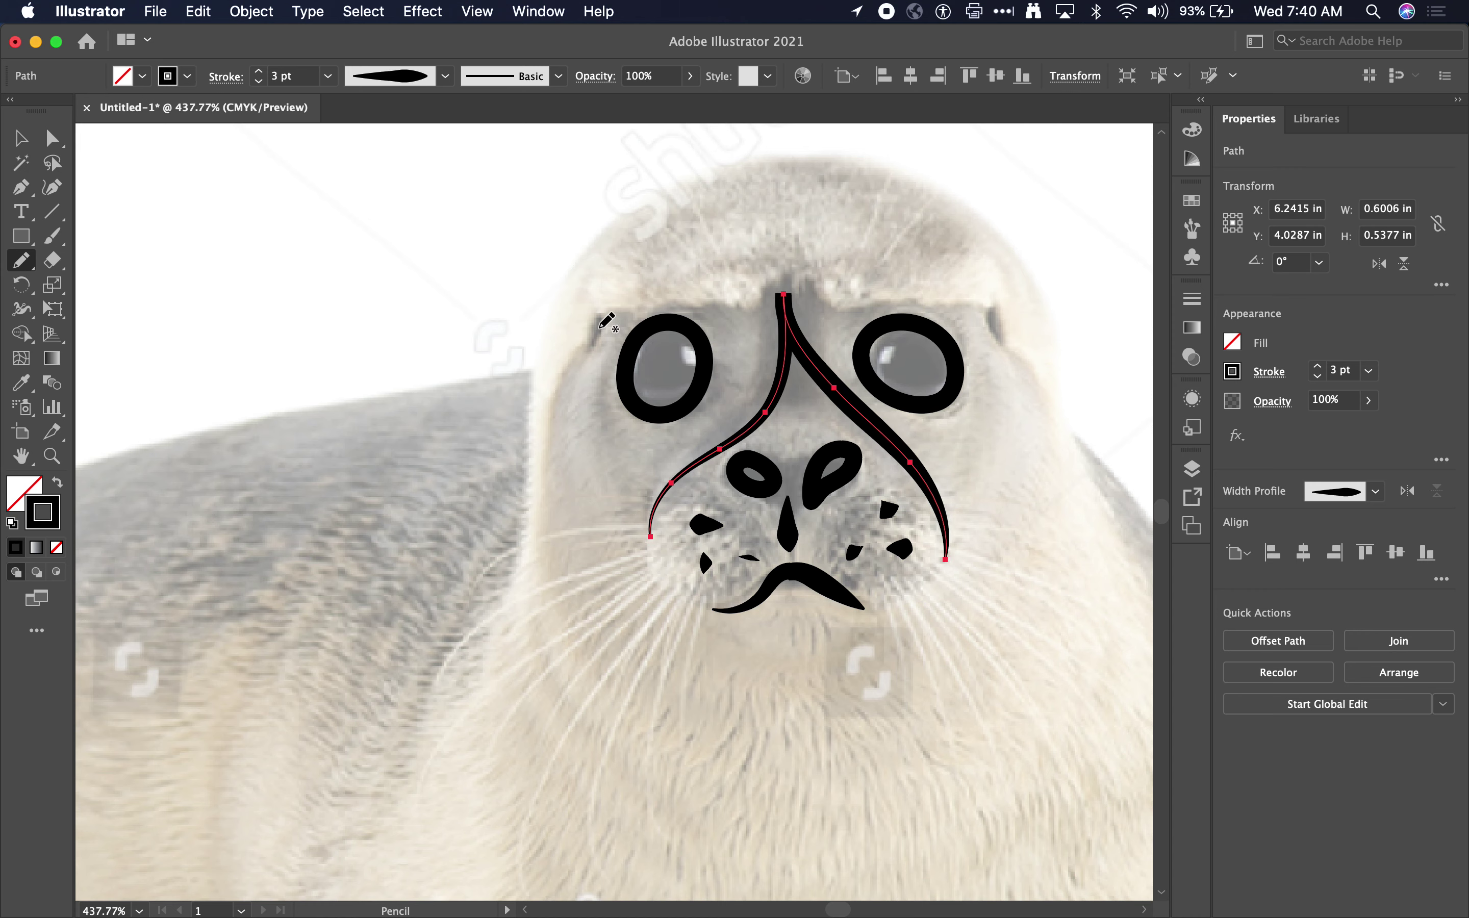
{"action": "mouse_move", "coordinate": [599, 326]}
{"action": "left_mouse_down"}
{"action": "mouse_move", "coordinate": [547, 406]}
{"action": "mouse_move", "coordinate": [545, 496]}
{"action": "left_mouse_up"}
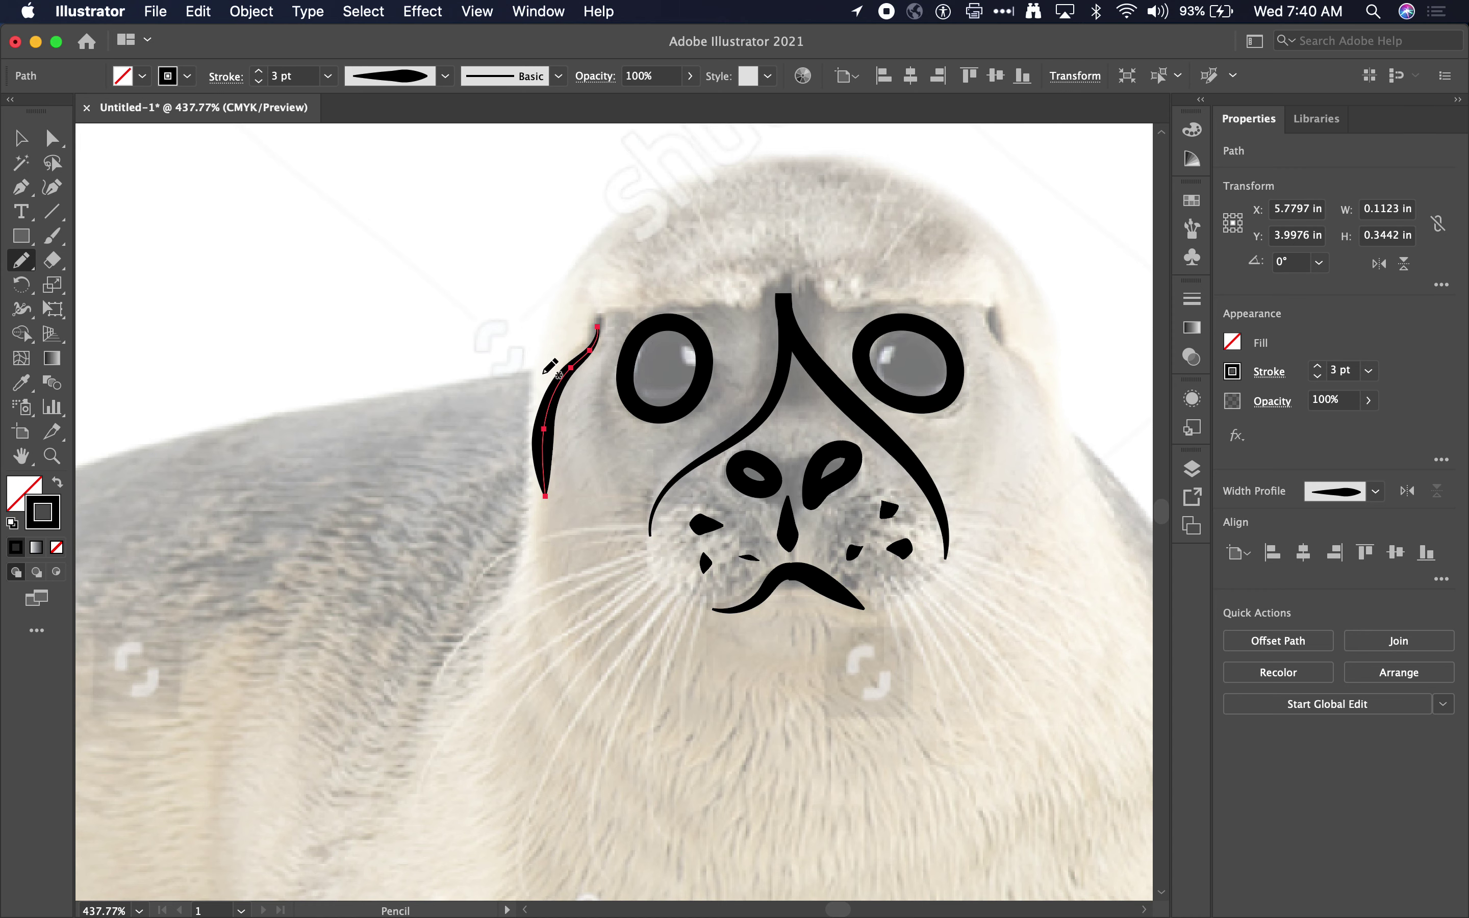
{"action": "scroll", "coordinate": [550, 366], "scroll_direction": "down", "scroll_amount": 5}
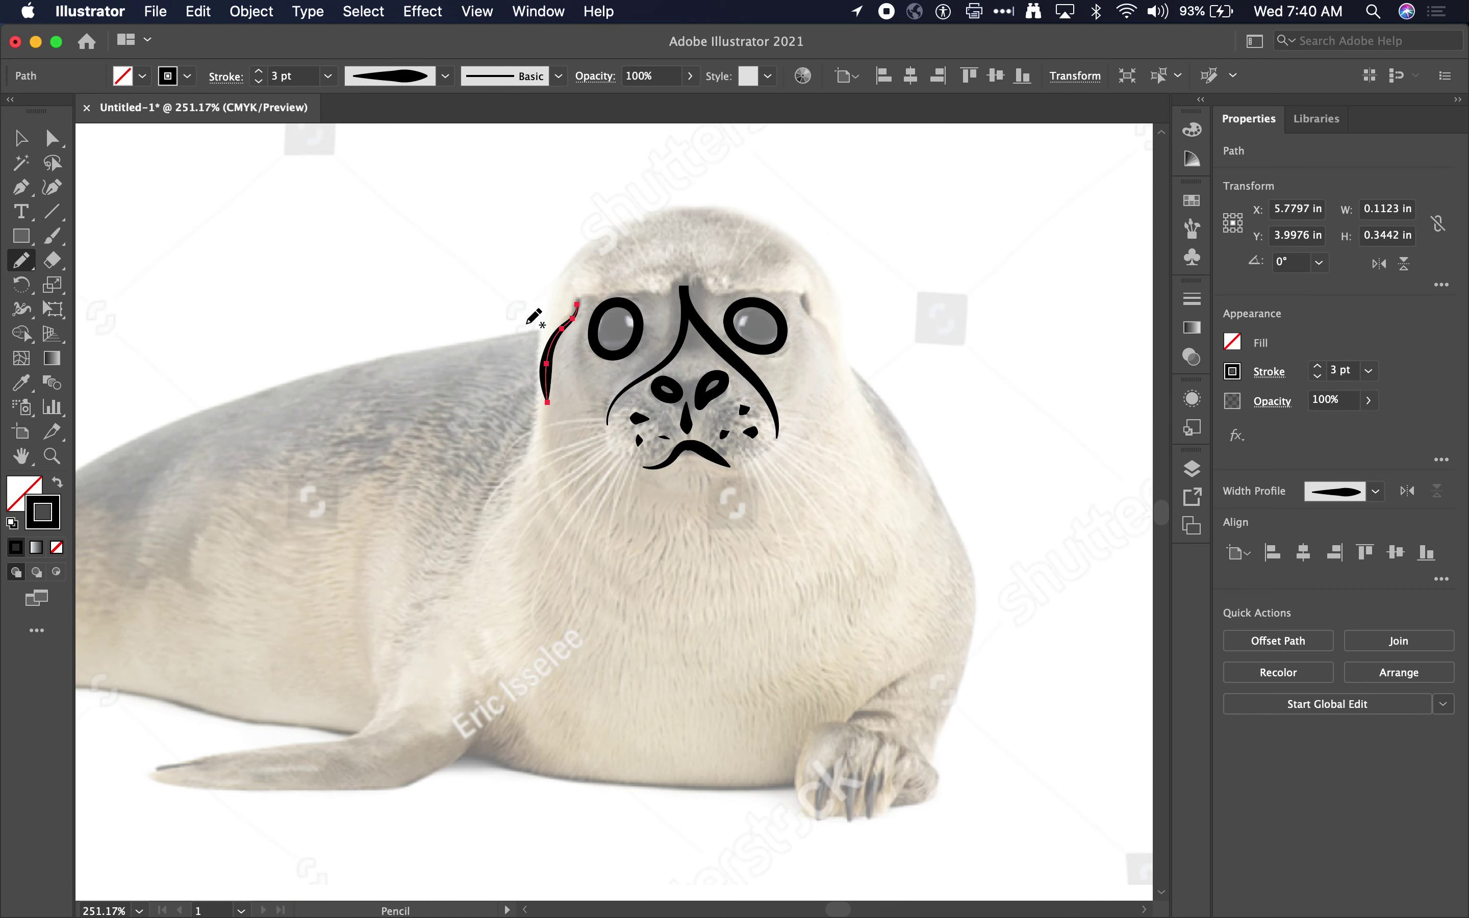
- Trace the top of the seal's head and its right edge
{"action": "scroll", "coordinate": [527, 323], "scroll_direction": "right", "scroll_amount": 2}
{"action": "scroll", "coordinate": [527, 323], "scroll_direction": "up", "scroll_amount": 1}
{"action": "mouse_move", "coordinate": [499, 346]}
{"action": "left_mouse_down"}
{"action": "mouse_move", "coordinate": [499, 316]}
{"action": "mouse_move", "coordinate": [551, 252]}
{"action": "mouse_move", "coordinate": [650, 233]}
{"action": "mouse_move", "coordinate": [740, 258]}
{"action": "mouse_move", "coordinate": [931, 593]}
{"action": "mouse_move", "coordinate": [911, 680]}
{"action": "left_mouse_up"}
{"action": "scroll", "coordinate": [901, 649], "scroll_direction": "up", "scroll_amount": 8}
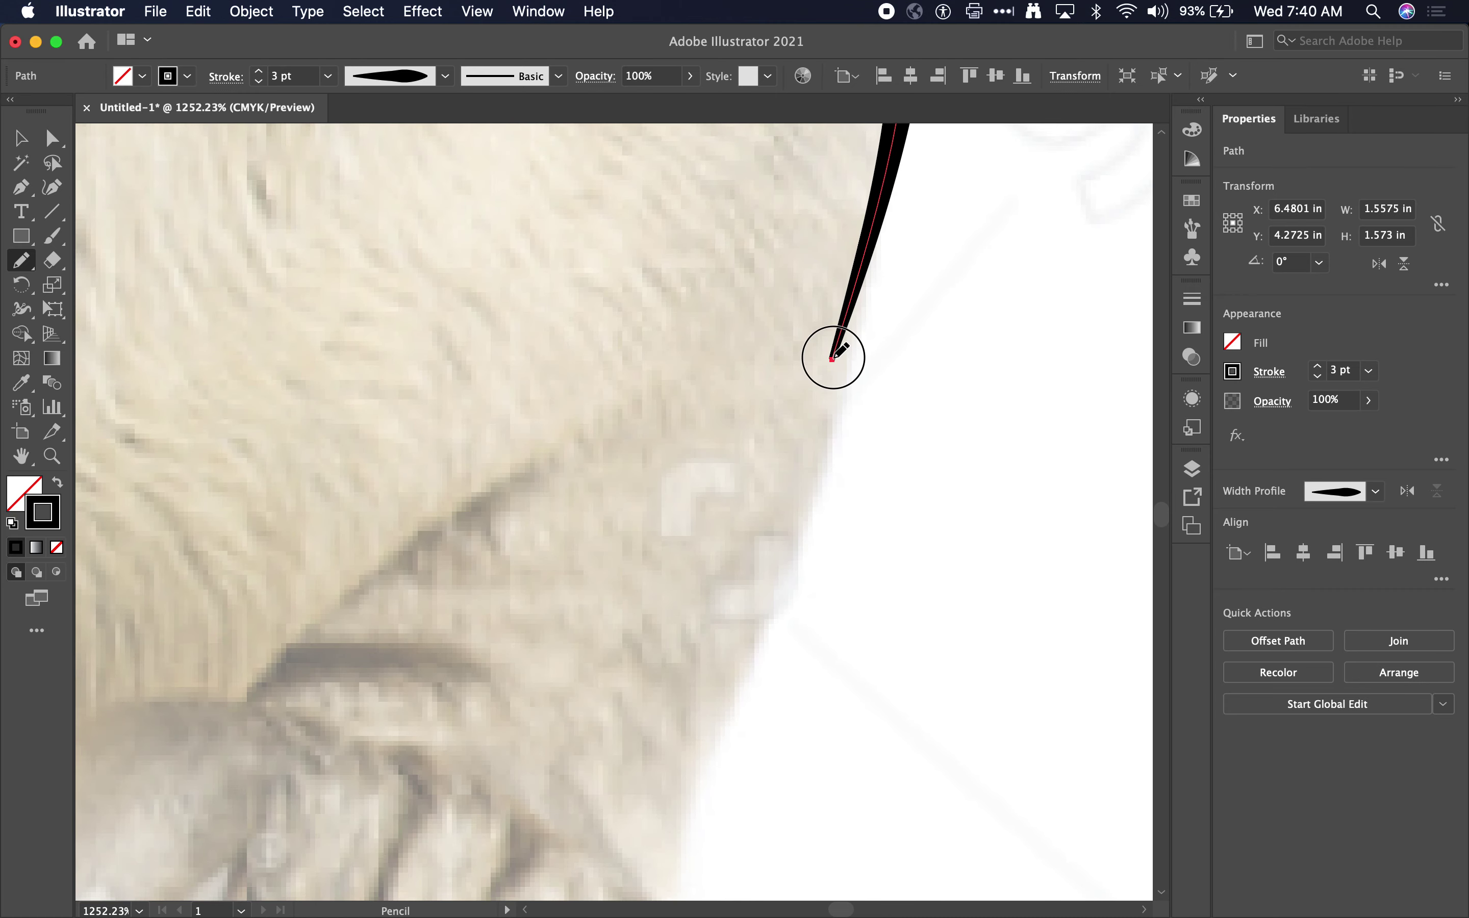
{"action": "mouse_move", "coordinate": [831, 357]}
{"action": "left_mouse_down"}
{"action": "mouse_move", "coordinate": [788, 564]}
{"action": "mouse_move", "coordinate": [715, 733]}
{"action": "left_mouse_up"}
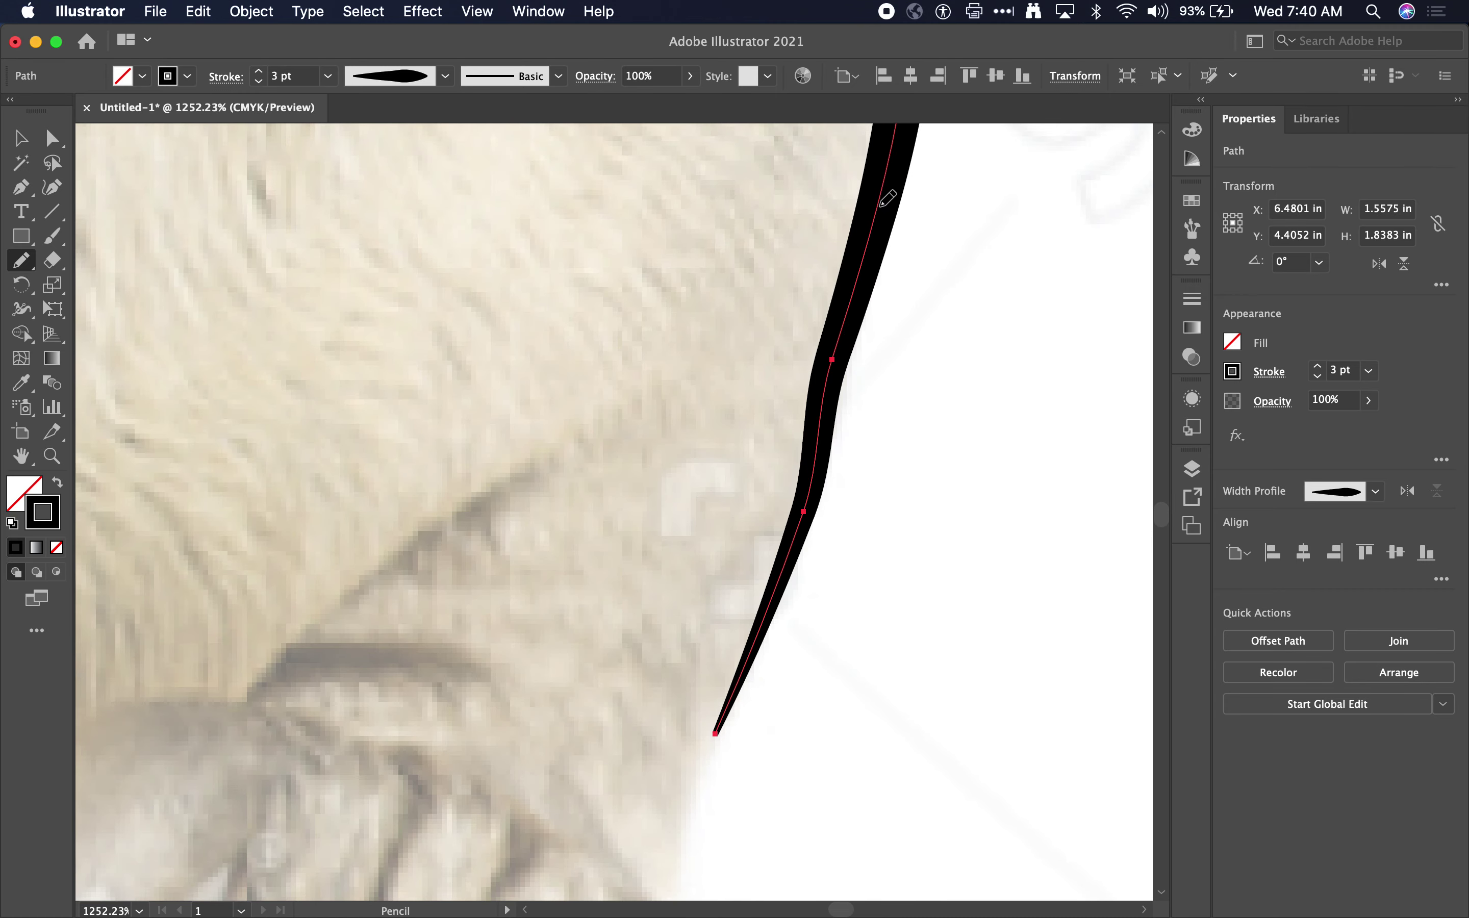
{"action": "mouse_move", "coordinate": [888, 198]}
{"action": "left_mouse_down"}
{"action": "mouse_move", "coordinate": [889, 269]}
{"action": "mouse_move", "coordinate": [816, 489]}
{"action": "left_mouse_up"}
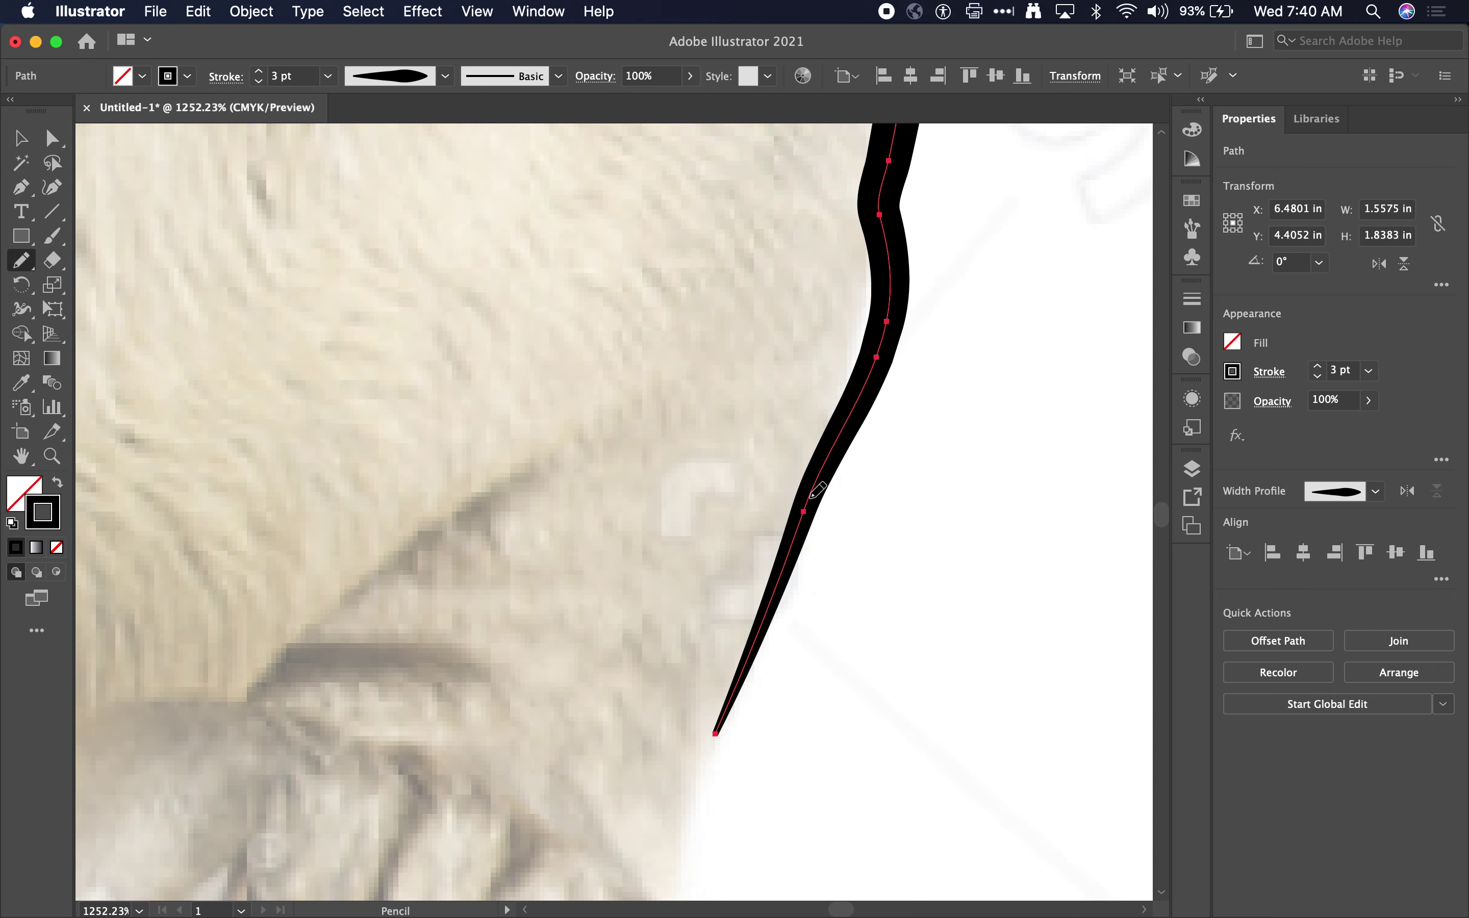
{"action": "scroll", "coordinate": [775, 770], "scroll_direction": "down", "scroll_amount": 4}
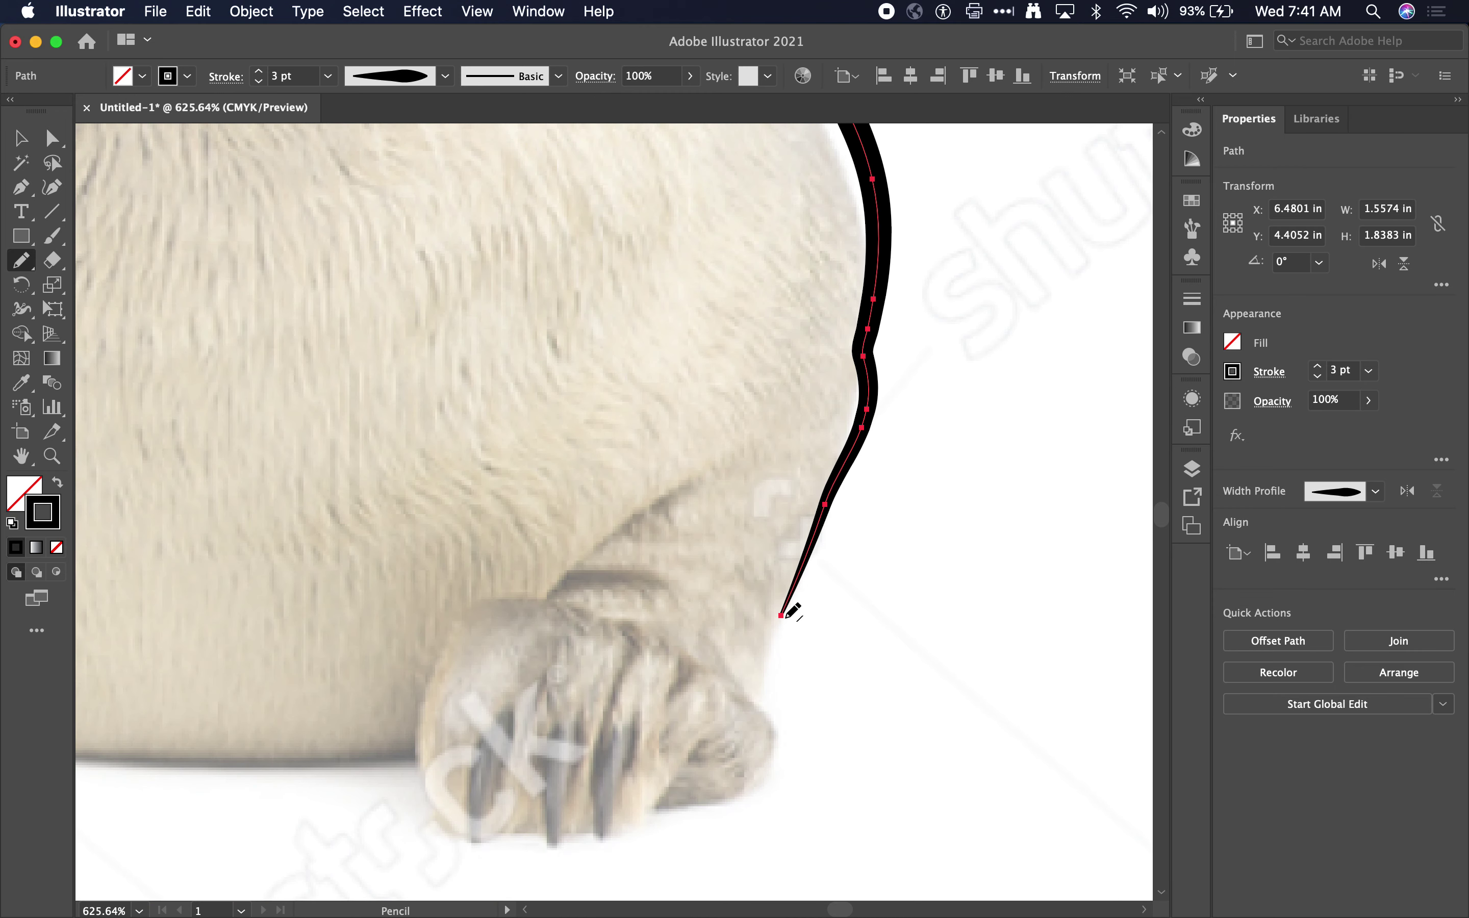
- Trace the outline around the paw, the fur's lower edge, the flipper and the belly line
{"action": "mouse_move", "coordinate": [785, 616]}
{"action": "left_mouse_down"}
{"action": "mouse_move", "coordinate": [754, 778]}
{"action": "mouse_move", "coordinate": [640, 826]}
{"action": "mouse_move", "coordinate": [485, 840]}
{"action": "mouse_move", "coordinate": [431, 816]}
{"action": "mouse_move", "coordinate": [415, 763]}
{"action": "left_mouse_up"}
{"action": "scroll", "coordinate": [419, 757], "scroll_direction": "left", "scroll_amount": 5}
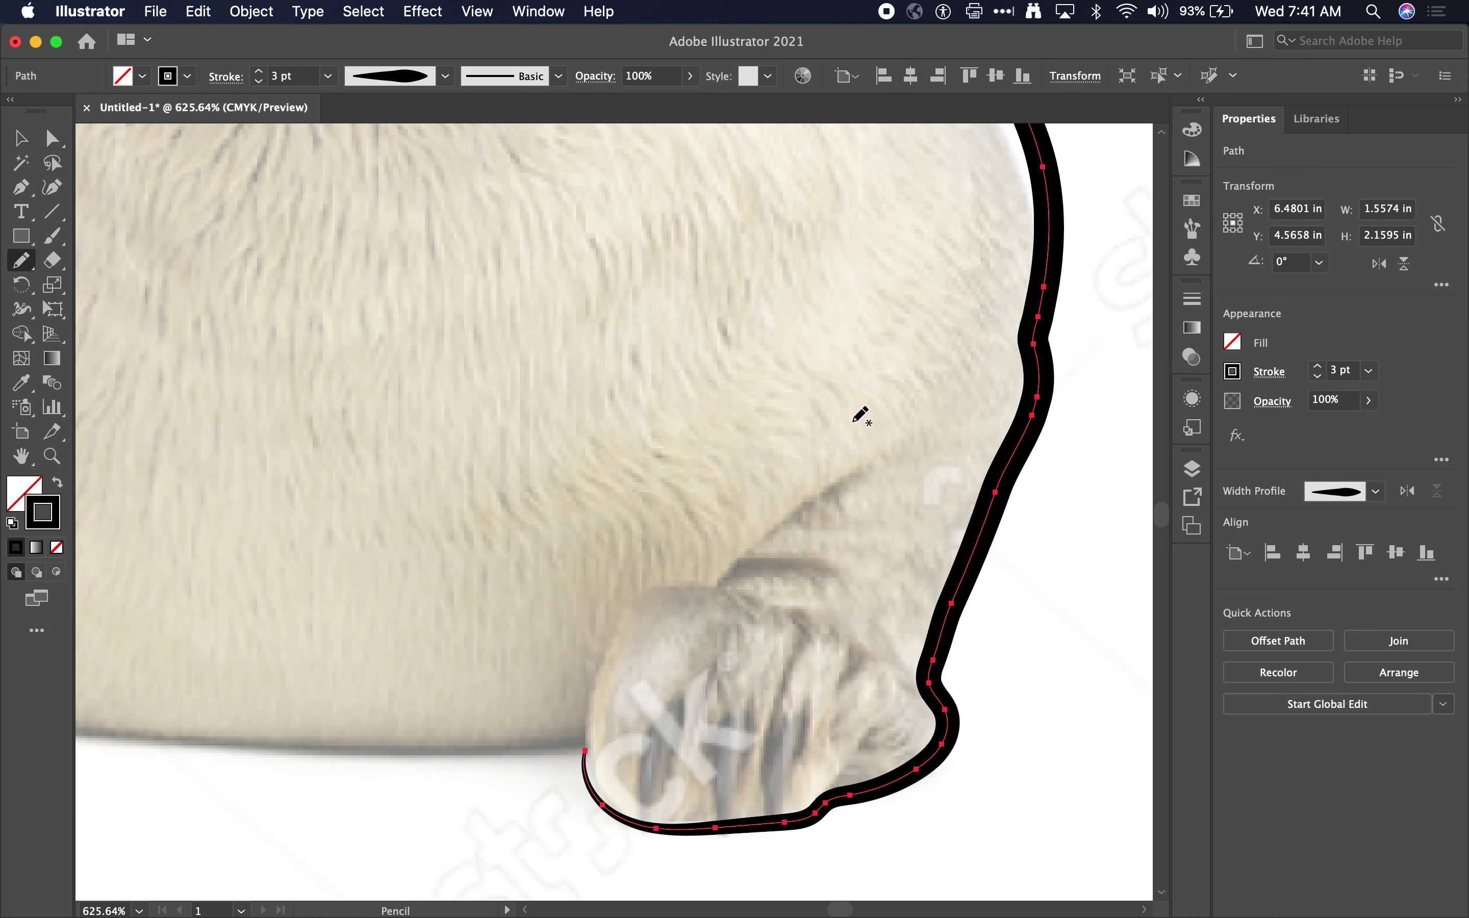
{"action": "mouse_move", "coordinate": [902, 439]}
{"action": "left_mouse_down"}
{"action": "mouse_move", "coordinate": [607, 663]}
{"action": "mouse_move", "coordinate": [581, 756]}
{"action": "mouse_move", "coordinate": [410, 764]}
{"action": "left_mouse_up"}
{"action": "scroll", "coordinate": [410, 764], "scroll_direction": "left", "scroll_amount": 6}
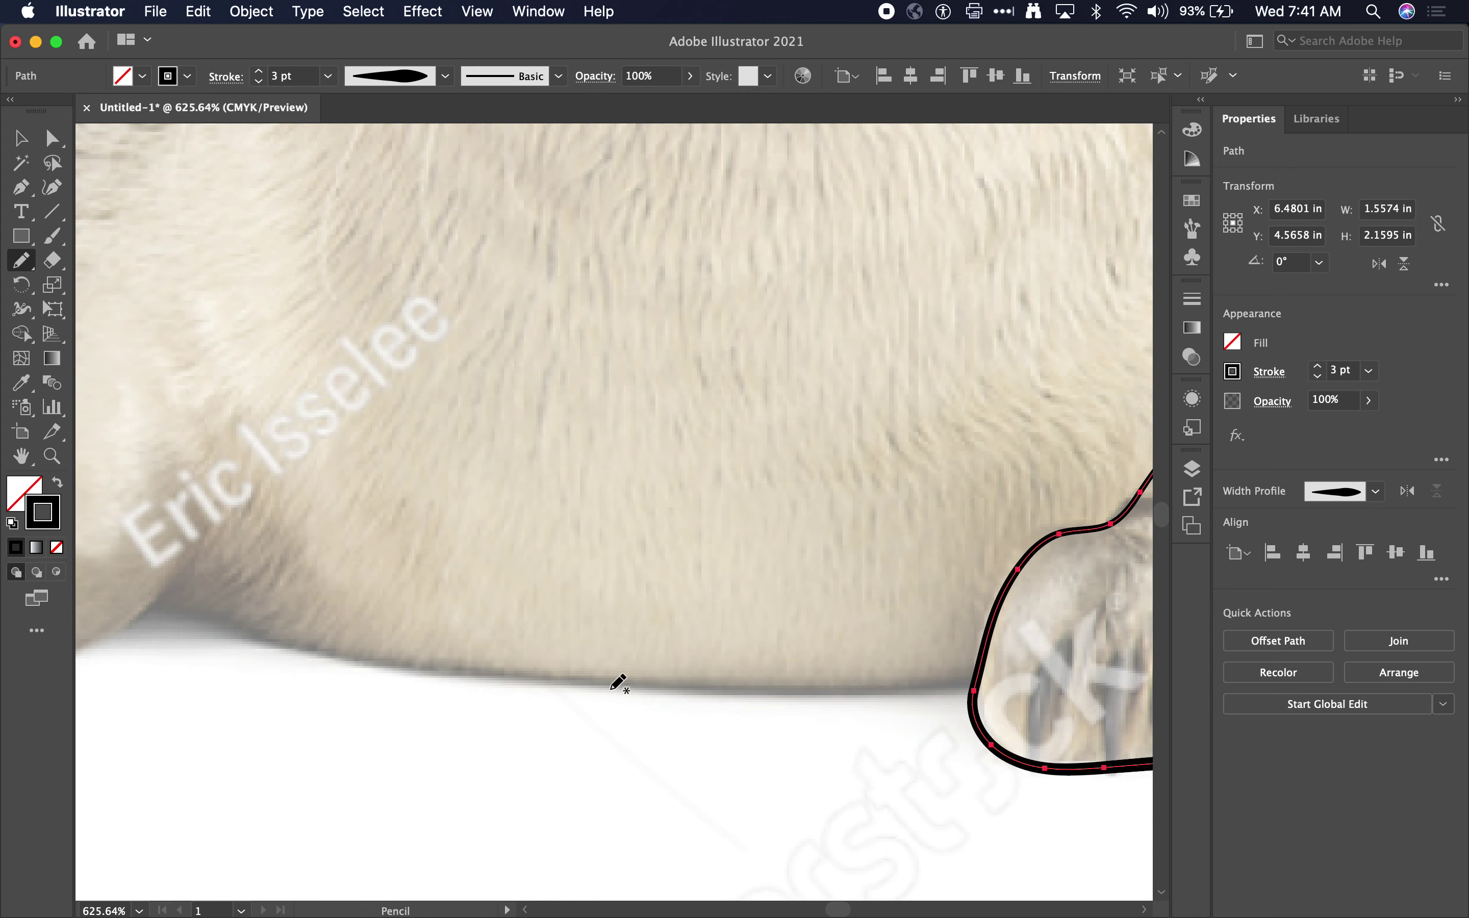
{"action": "mouse_move", "coordinate": [191, 615]}
{"action": "left_mouse_down"}
{"action": "mouse_move", "coordinate": [514, 668]}
{"action": "mouse_move", "coordinate": [882, 682]}
{"action": "mouse_move", "coordinate": [954, 669]}
{"action": "mouse_move", "coordinate": [972, 683]}
{"action": "left_mouse_up"}
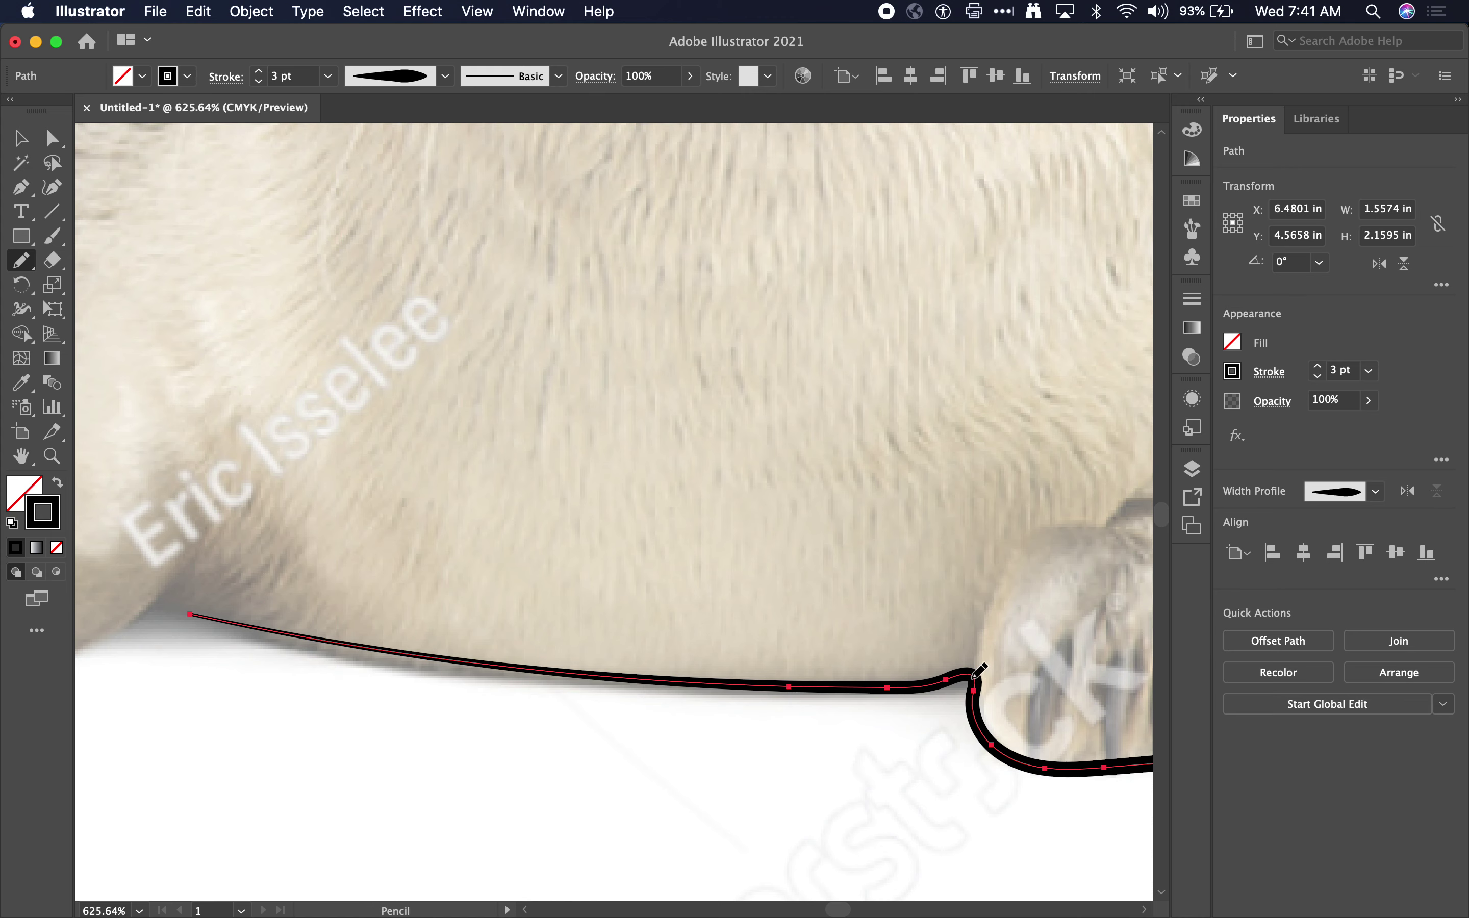
{"action": "scroll", "coordinate": [1057, 668], "scroll_direction": "down", "scroll_amount": 6}
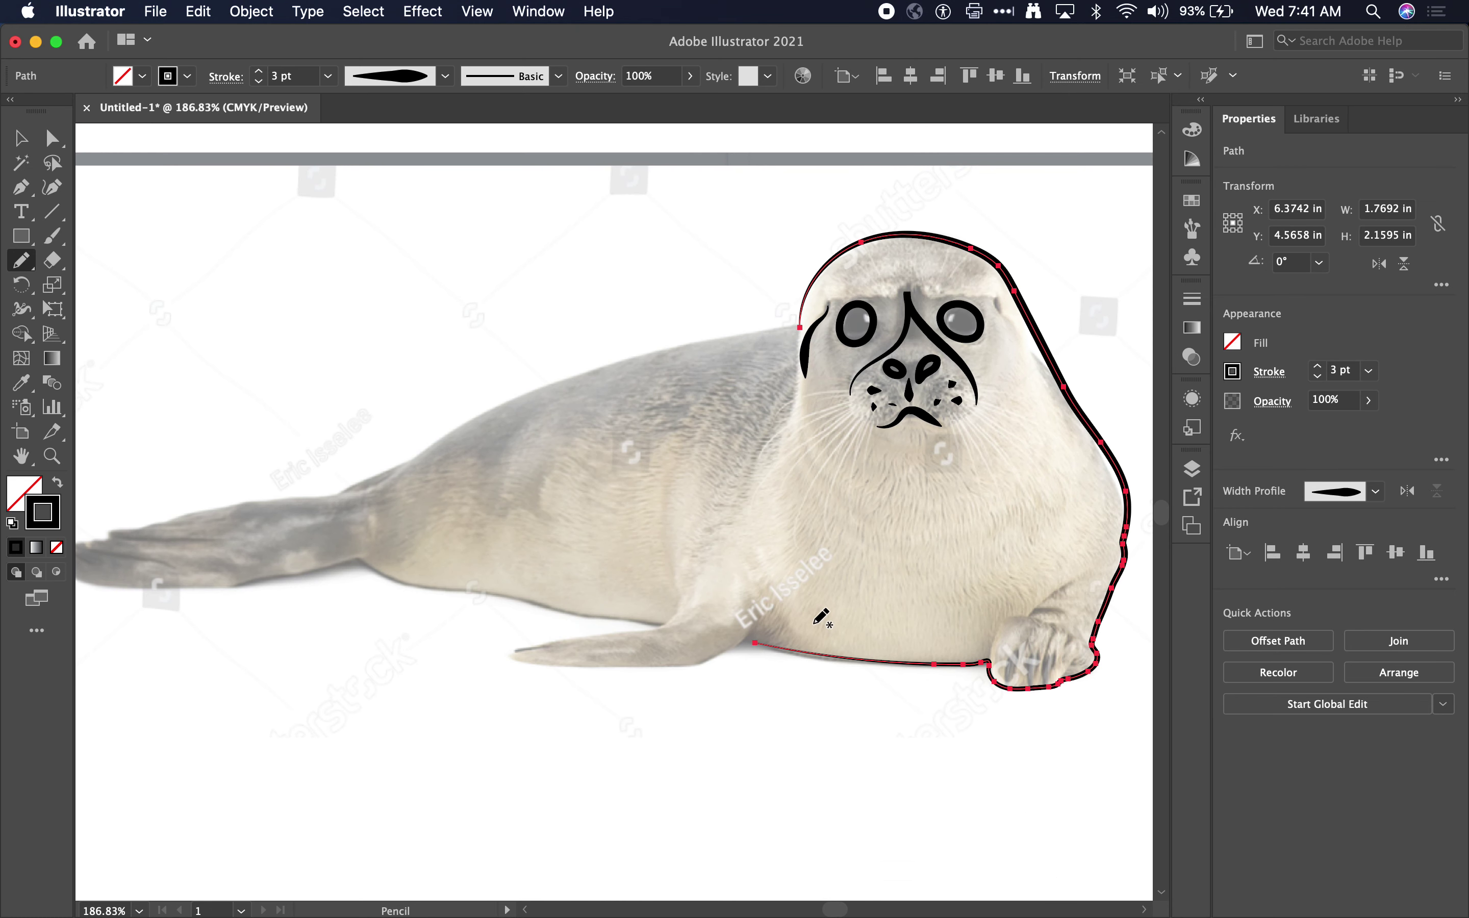
{"action": "mouse_move", "coordinate": [756, 645]}
{"action": "left_mouse_down"}
{"action": "mouse_move", "coordinate": [673, 668]}
{"action": "mouse_move", "coordinate": [528, 661]}
{"action": "mouse_move", "coordinate": [526, 647]}
{"action": "mouse_move", "coordinate": [620, 633]}
{"action": "mouse_move", "coordinate": [688, 589]}
{"action": "mouse_move", "coordinate": [673, 607]}
{"action": "left_mouse_up"}
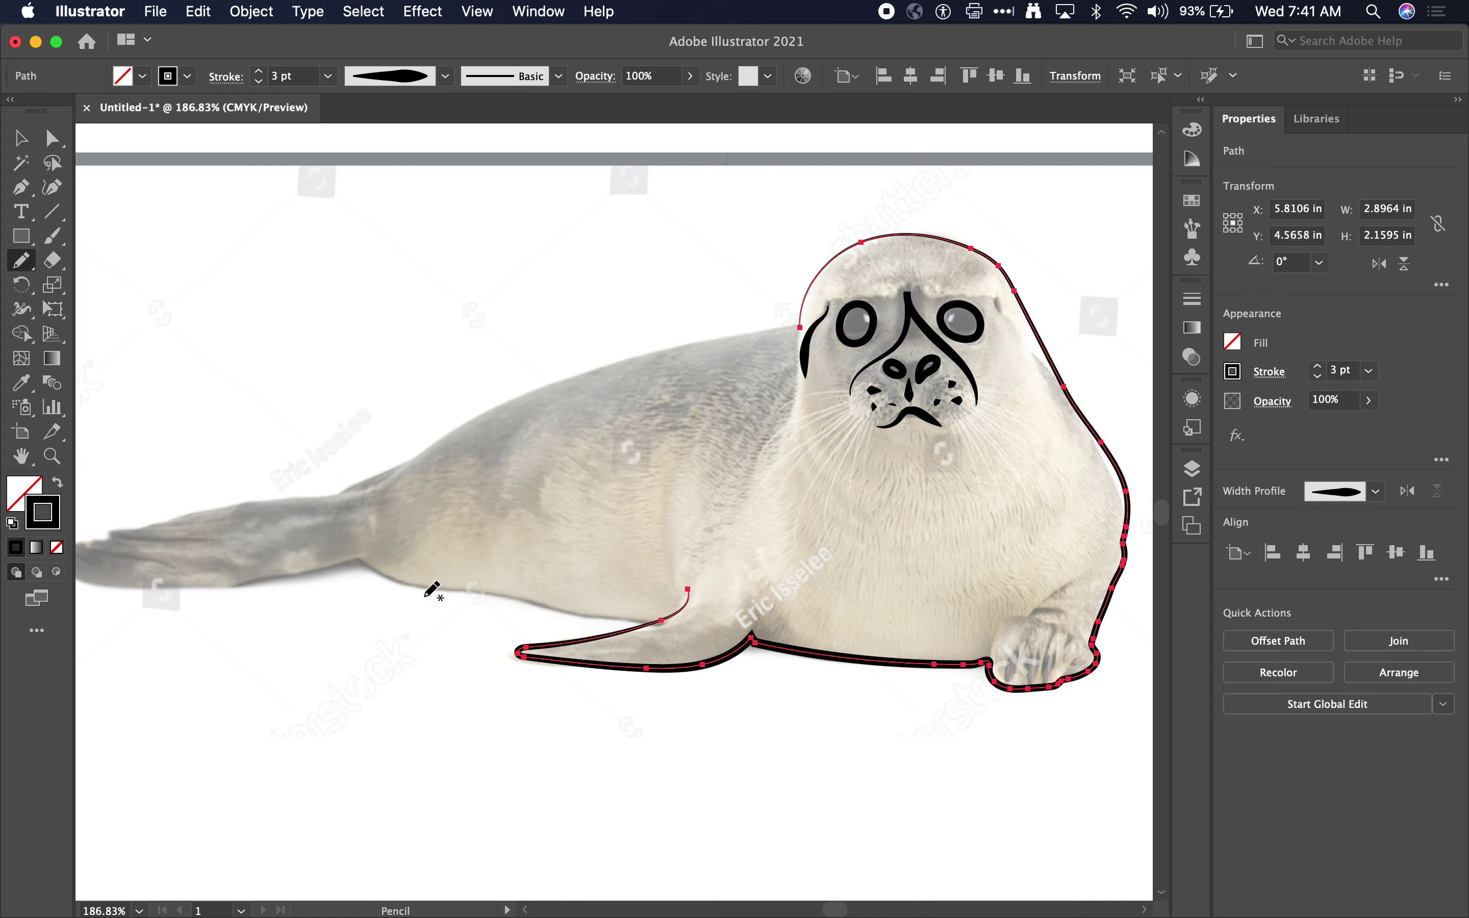
{"action": "left_click_drag", "start_coordinate": [363, 562], "coordinate": [673, 628]}
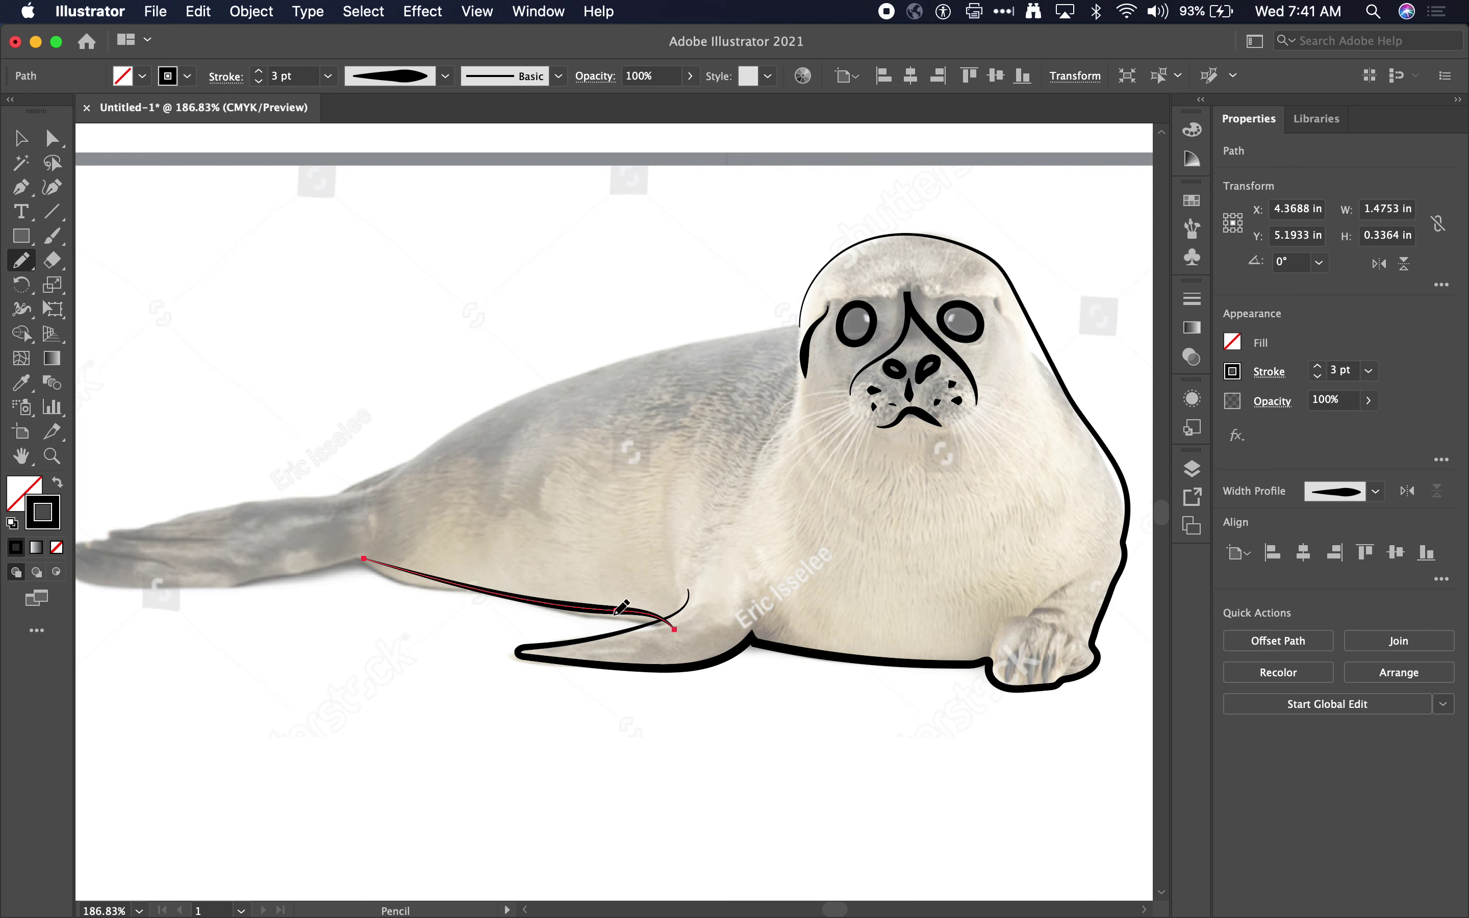
- With Direct Selection, move the line's end point onto the flipper crossing and reshape its curve
{"action": "scroll", "coordinate": [620, 607], "scroll_direction": "up", "scroll_amount": 5}
{"action": "key", "text": "v"}
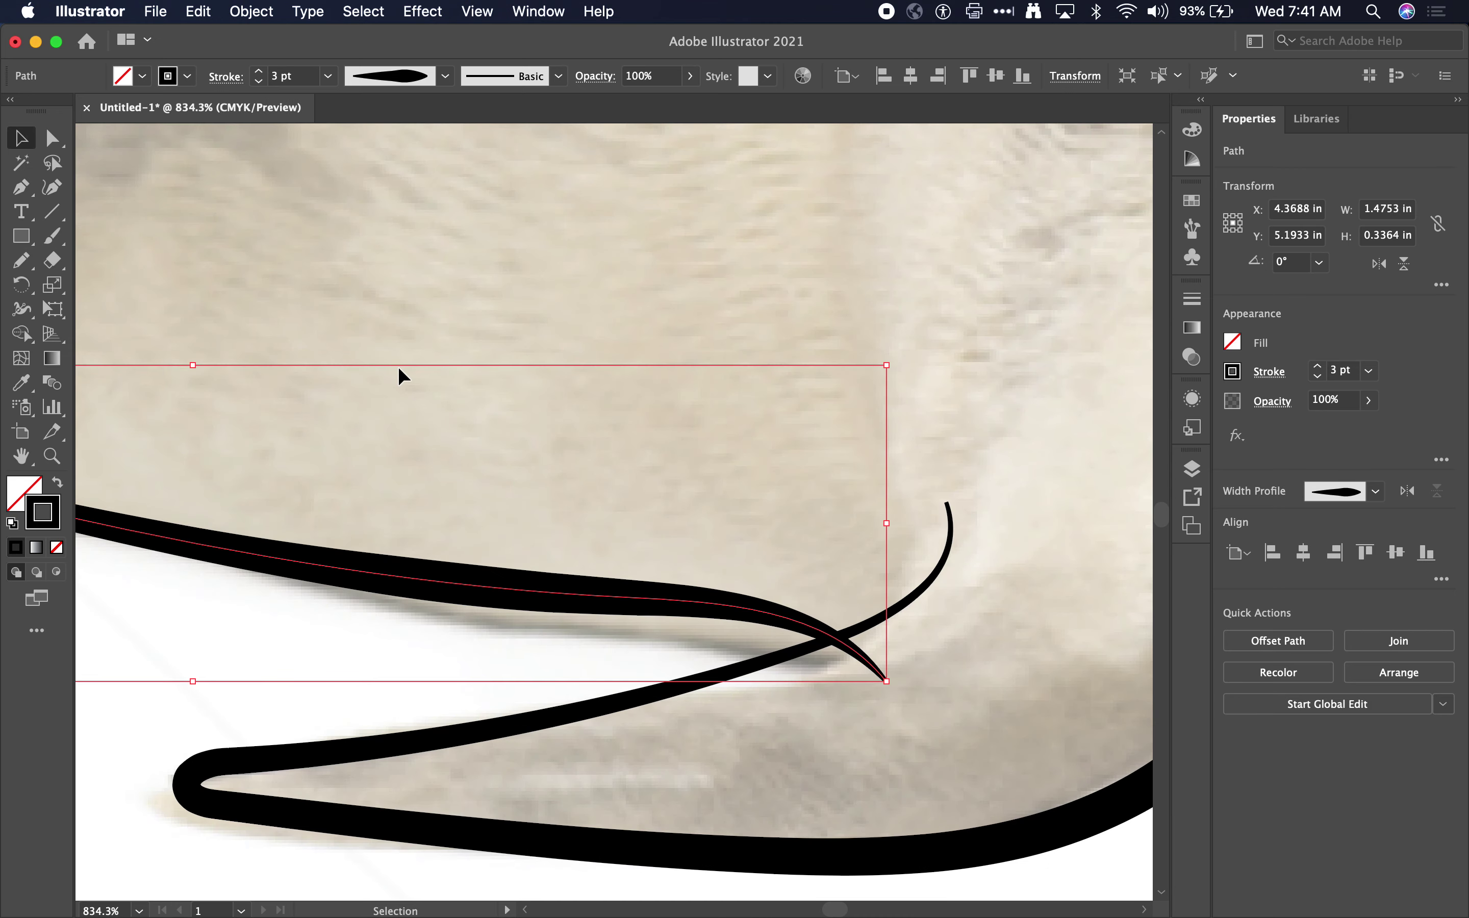
{"action": "key", "text": "a"}
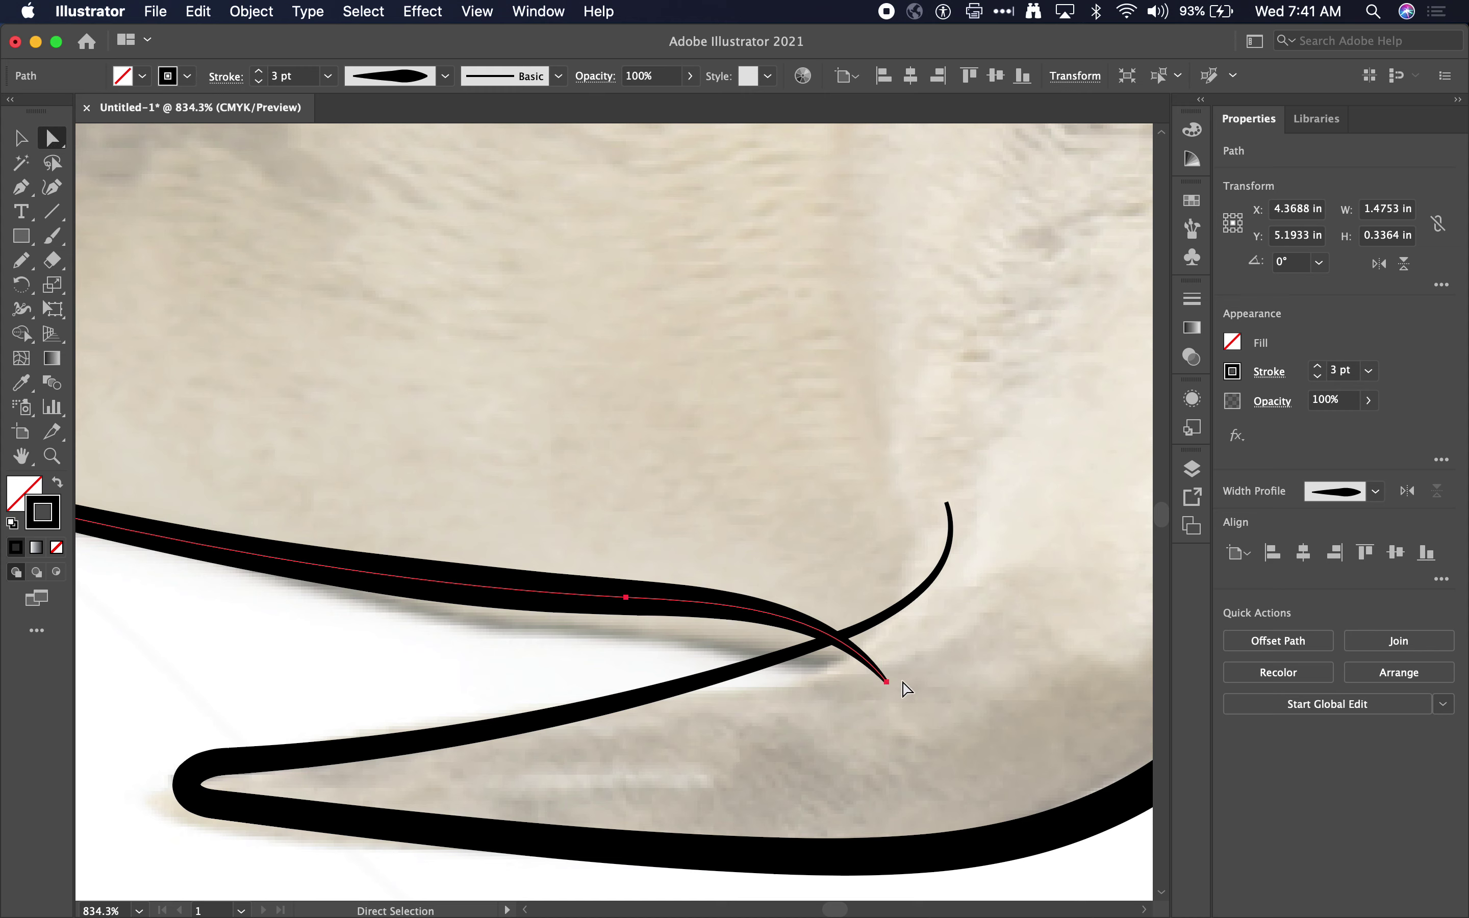
{"action": "left_click_drag", "start_coordinate": [890, 687], "coordinate": [837, 659]}
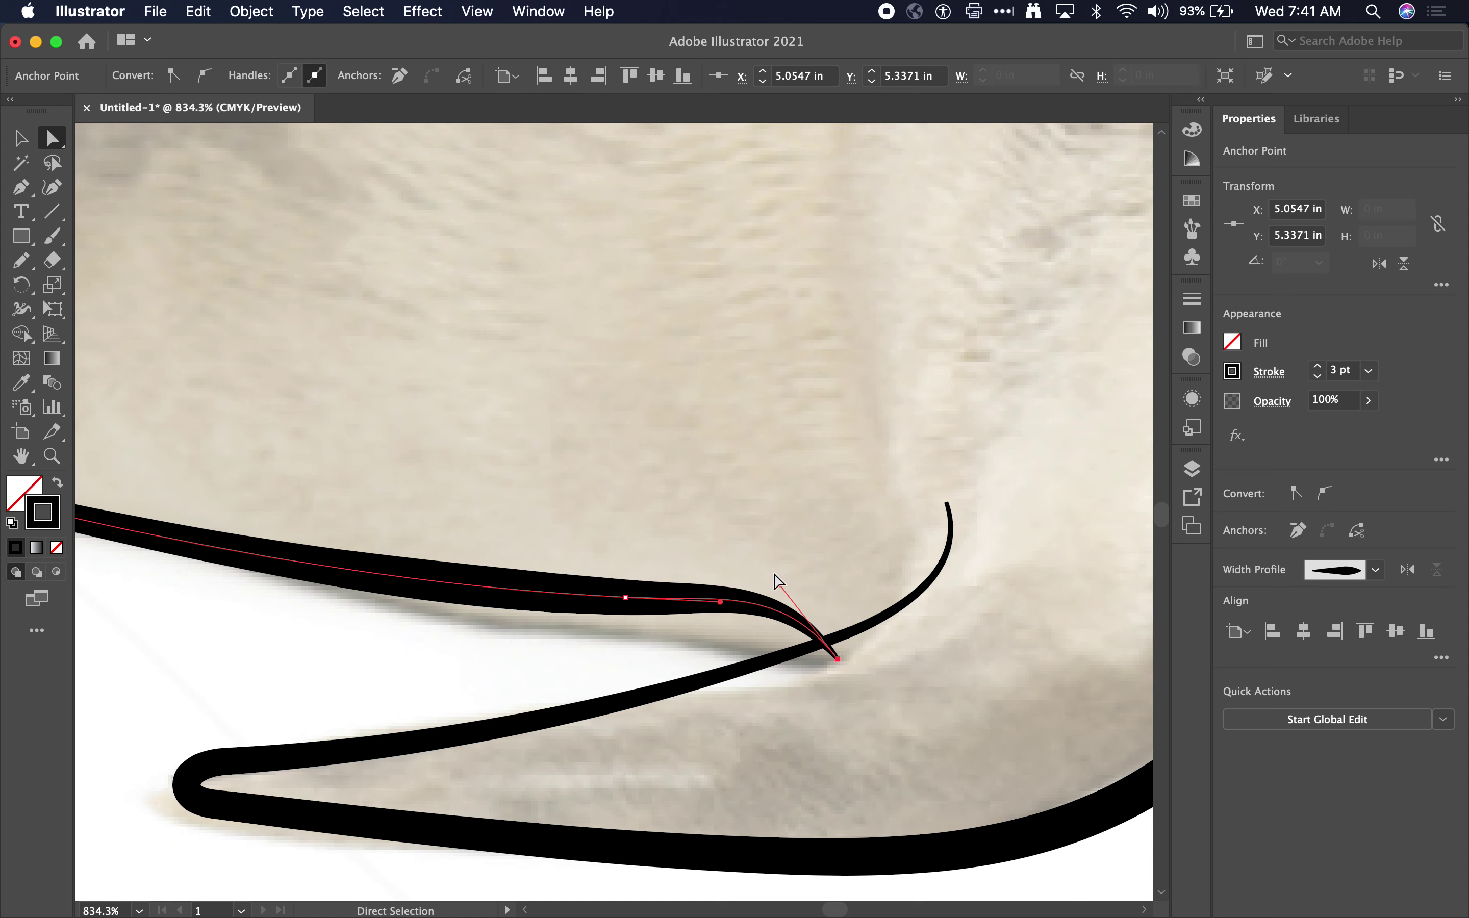
{"action": "left_click_drag", "start_coordinate": [783, 584], "coordinate": [753, 624]}
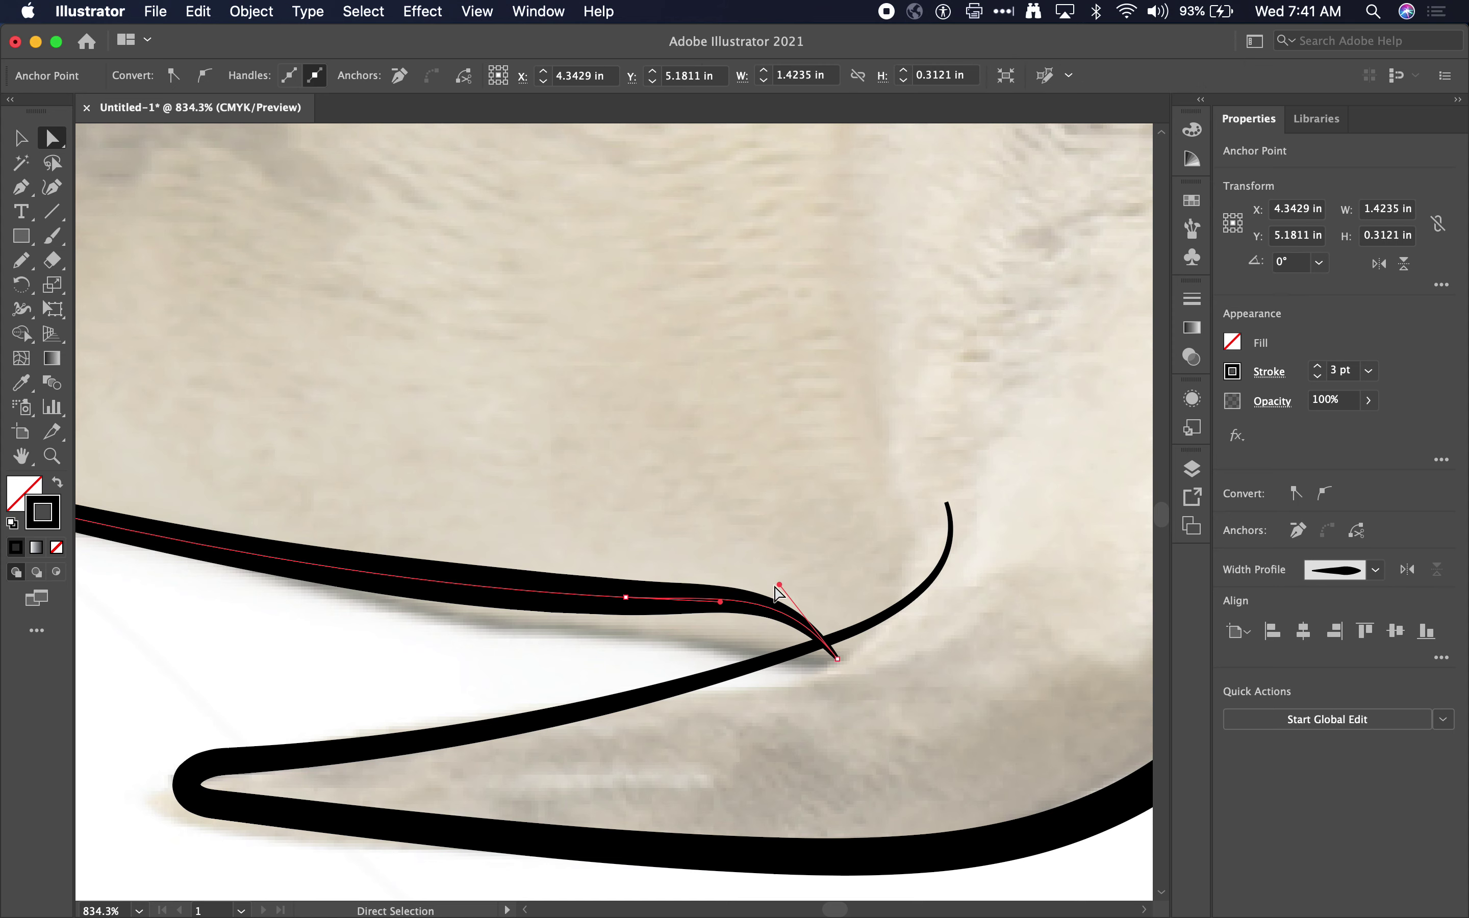
- Slide a middle anchor left and smooth the end segment into a slimmer taper
{"action": "left_click", "coordinate": [777, 590]}
{"action": "left_click", "coordinate": [780, 610]}
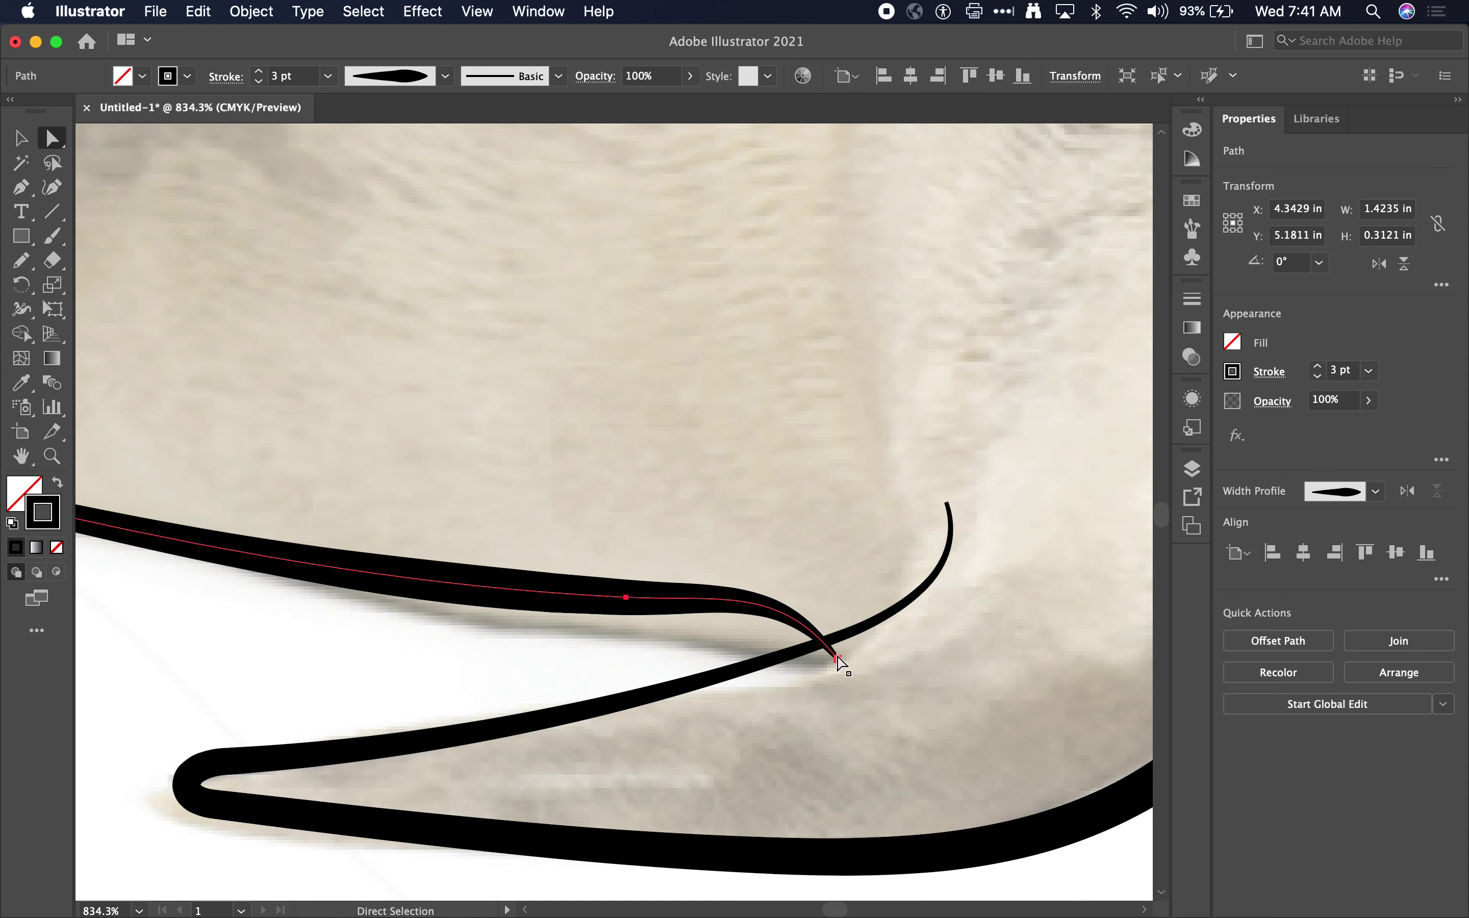
{"action": "mouse_move", "coordinate": [838, 662]}
{"action": "left_mouse_down"}
{"action": "mouse_move", "coordinate": [795, 676]}
{"action": "mouse_move", "coordinate": [813, 669]}
{"action": "left_mouse_up"}
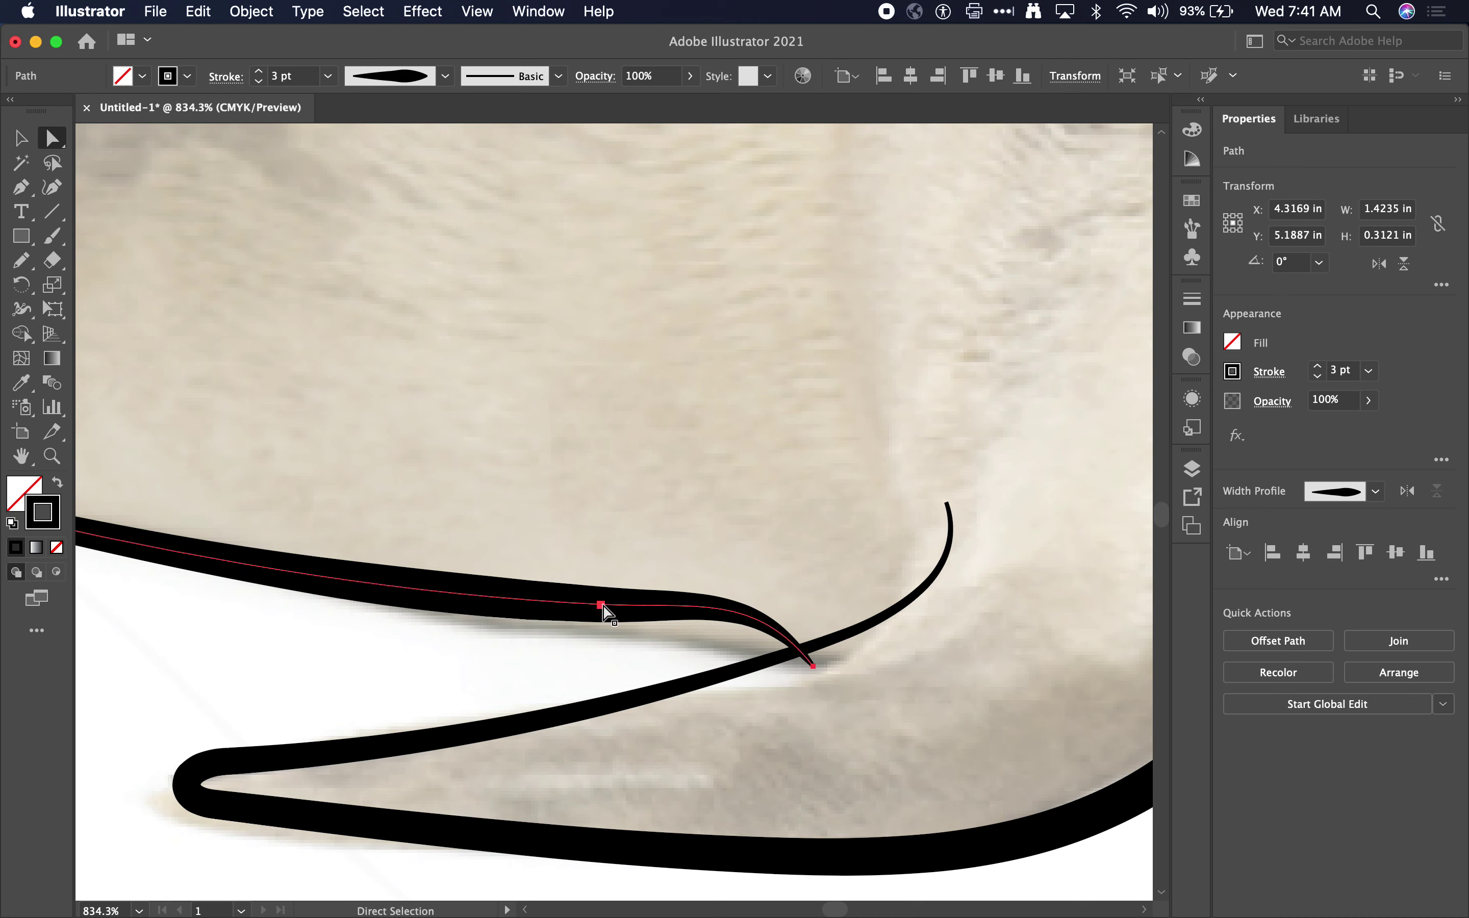
{"action": "left_click_drag", "start_coordinate": [602, 607], "coordinate": [419, 604]}
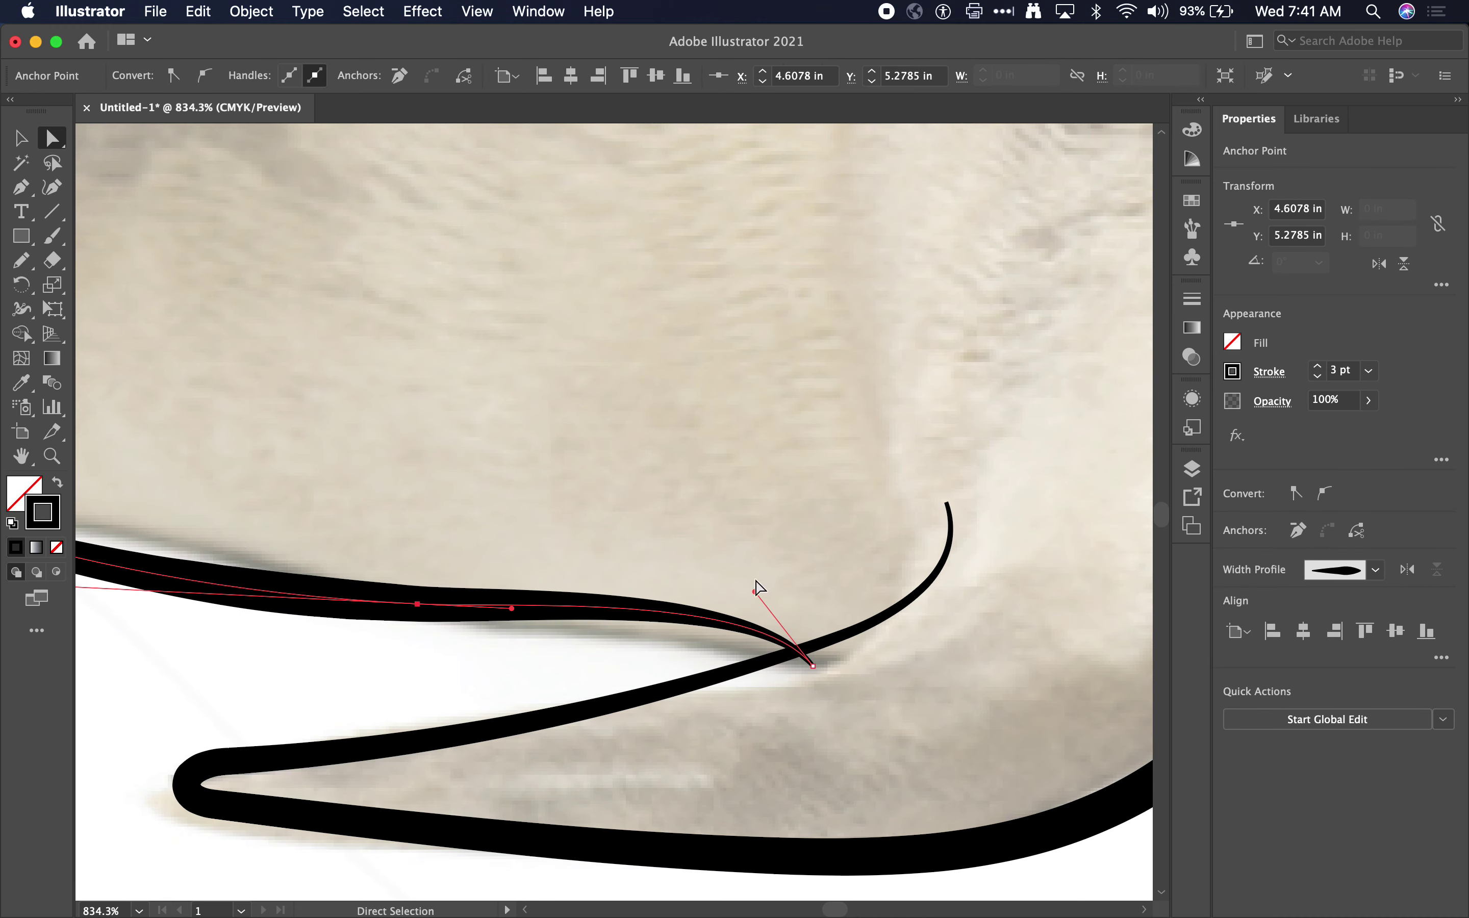
{"action": "left_click_drag", "start_coordinate": [754, 590], "coordinate": [837, 665]}
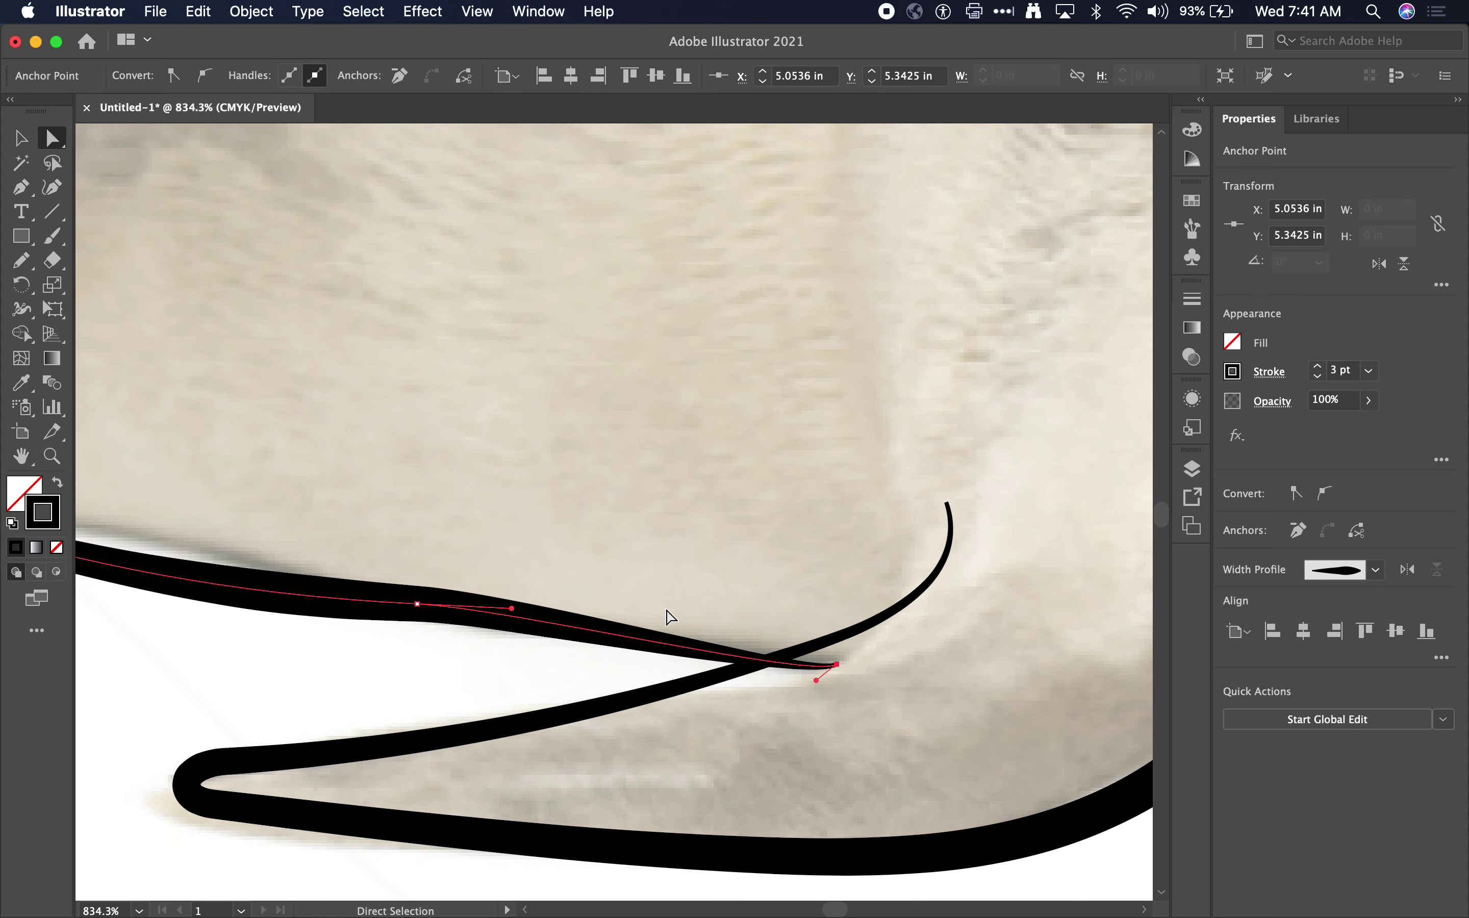
{"action": "scroll", "coordinate": [690, 737], "scroll_direction": "down", "scroll_amount": 5}
{"action": "scroll", "coordinate": [385, 647], "scroll_direction": "left", "scroll_amount": 5}
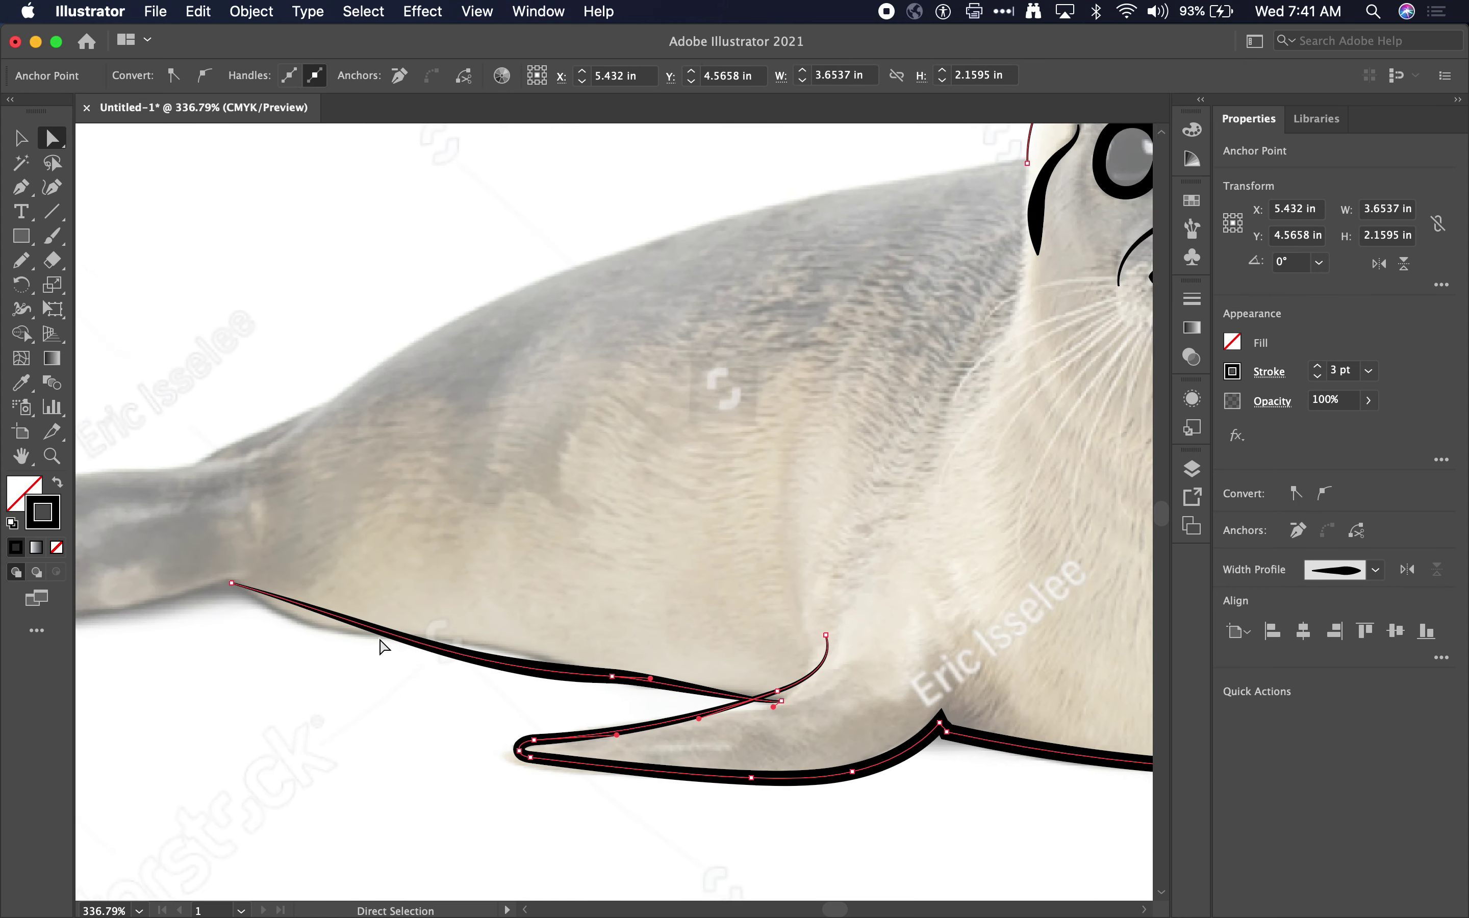
- With the Pencil, trace the seal's underside, around the tail tip and up along its back
{"action": "left_click", "coordinate": [22, 261]}
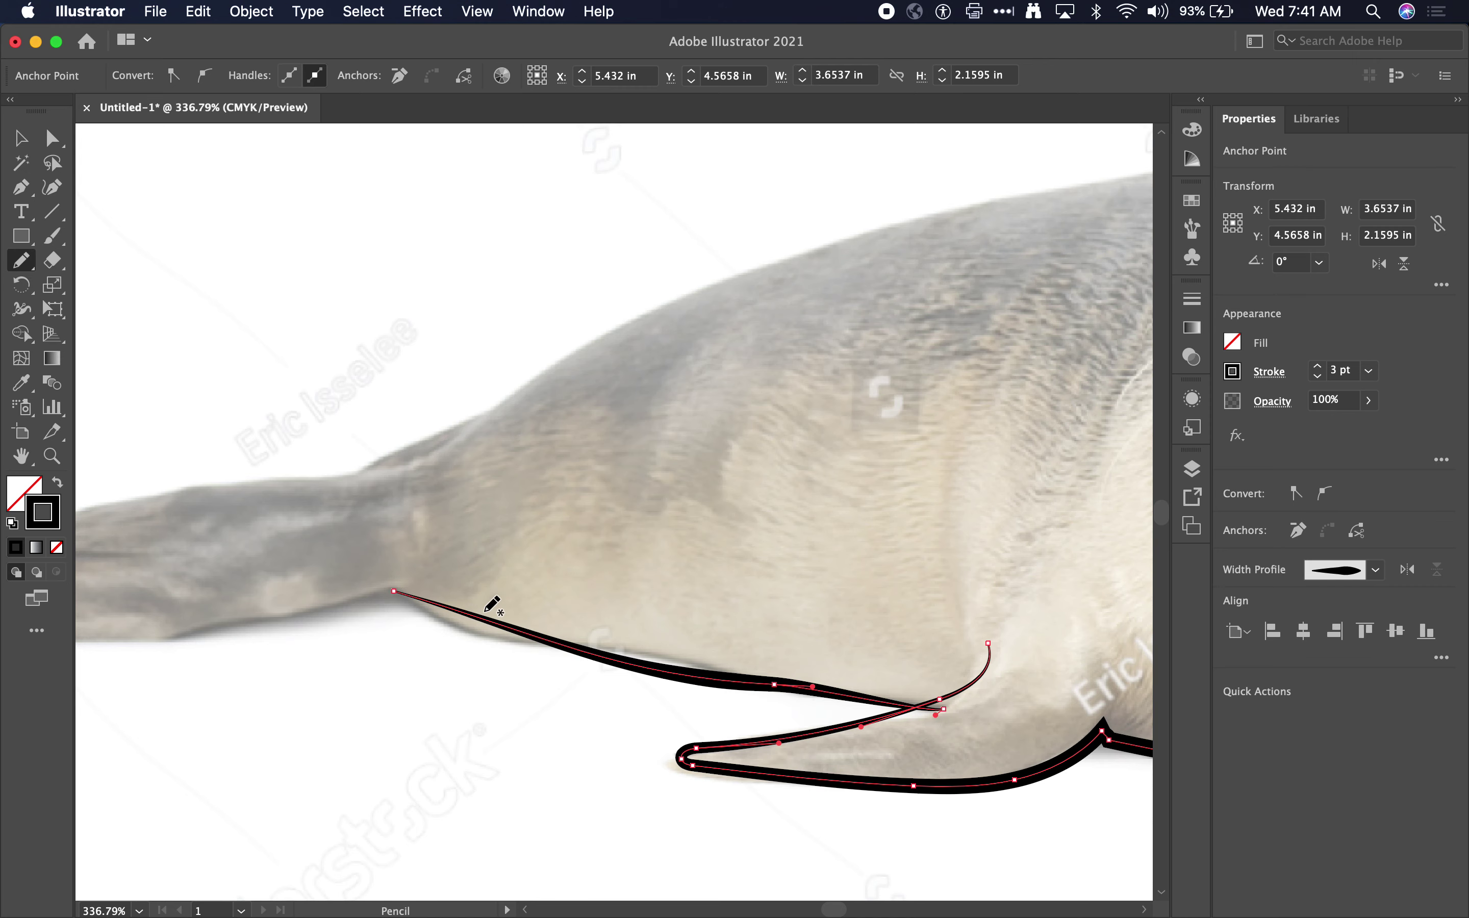
{"action": "mouse_move", "coordinate": [552, 634]}
{"action": "left_mouse_down"}
{"action": "mouse_move", "coordinate": [417, 601]}
{"action": "mouse_move", "coordinate": [211, 629]}
{"action": "left_mouse_up"}
{"action": "scroll", "coordinate": [206, 625], "scroll_direction": "left", "scroll_amount": 6}
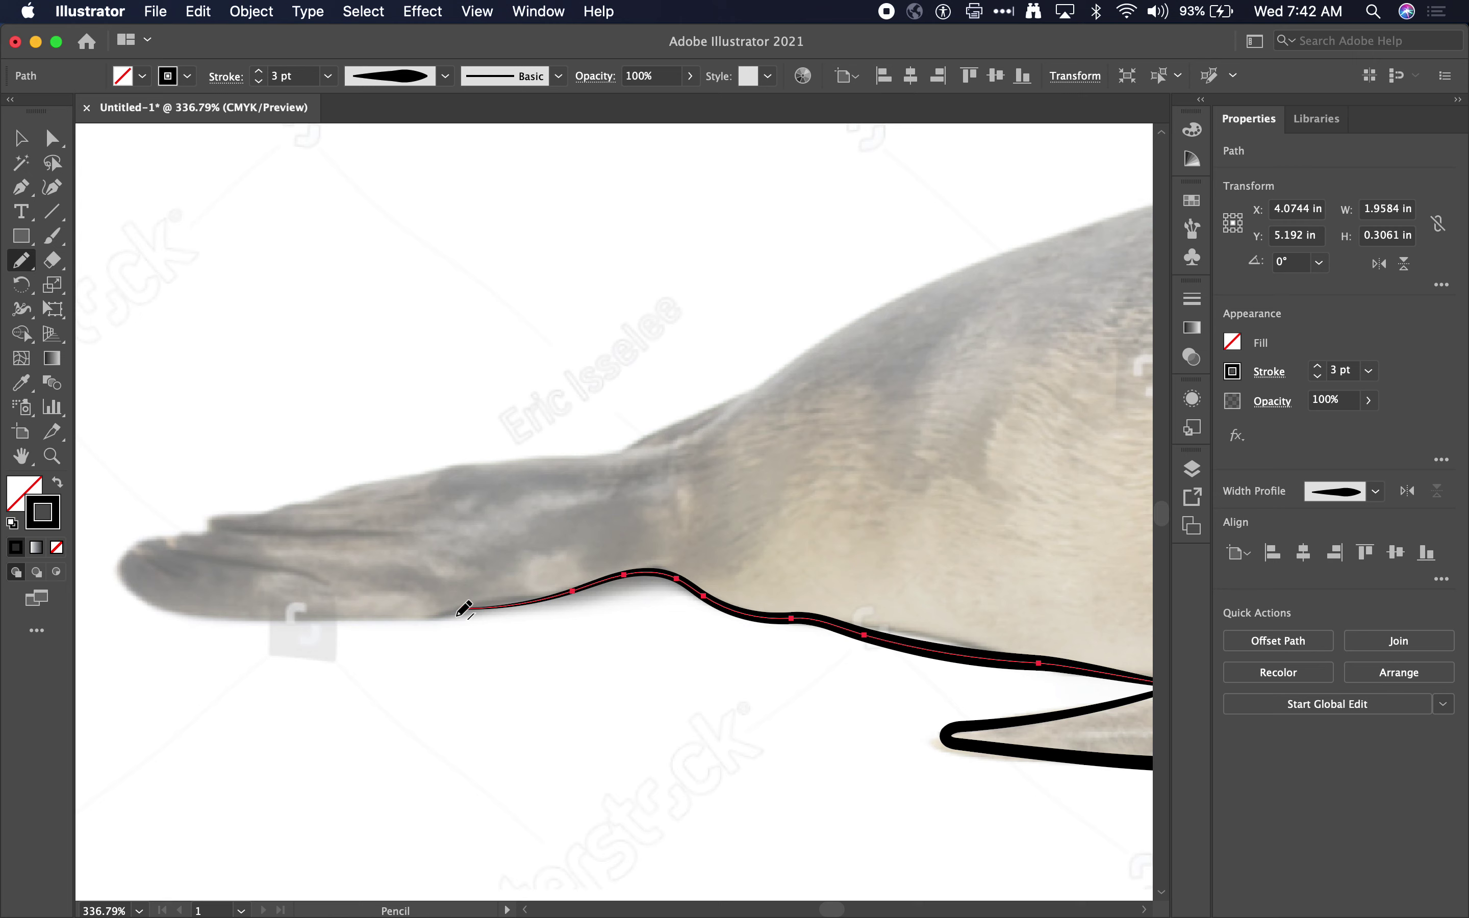
{"action": "mouse_move", "coordinate": [465, 607]}
{"action": "left_mouse_down"}
{"action": "mouse_move", "coordinate": [183, 615]}
{"action": "mouse_move", "coordinate": [130, 576]}
{"action": "mouse_move", "coordinate": [144, 546]}
{"action": "mouse_move", "coordinate": [217, 522]}
{"action": "mouse_move", "coordinate": [594, 463]}
{"action": "mouse_move", "coordinate": [771, 386]}
{"action": "left_mouse_up"}
{"action": "scroll", "coordinate": [772, 387], "scroll_direction": "right", "scroll_amount": 4}
{"action": "scroll", "coordinate": [773, 388], "scroll_direction": "up", "scroll_amount": 3}
{"action": "mouse_move", "coordinate": [600, 522]}
{"action": "left_mouse_down"}
{"action": "mouse_move", "coordinate": [950, 367]}
{"action": "mouse_move", "coordinate": [993, 328]}
{"action": "left_mouse_up"}
- Continue the back outline up to the head, then undo the stray loop there
{"action": "scroll", "coordinate": [789, 418], "scroll_direction": "right", "scroll_amount": 5}
{"action": "scroll", "coordinate": [789, 417], "scroll_direction": "up", "scroll_amount": 2}
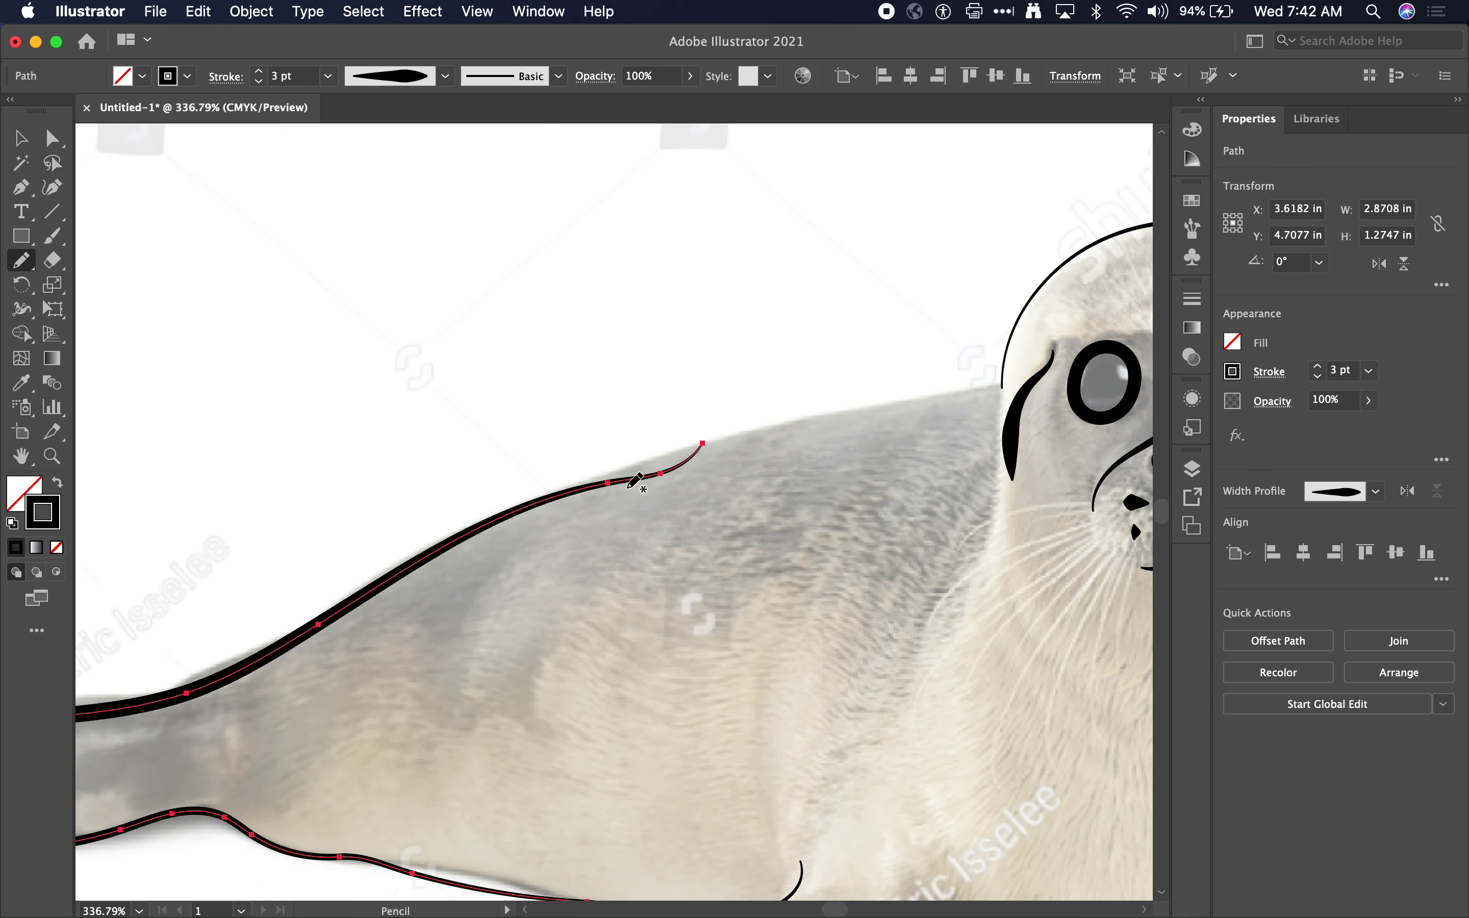
{"action": "mouse_move", "coordinate": [630, 485]}
{"action": "left_mouse_down"}
{"action": "mouse_move", "coordinate": [607, 482]}
{"action": "mouse_move", "coordinate": [836, 398]}
{"action": "mouse_move", "coordinate": [1025, 377]}
{"action": "left_mouse_up"}
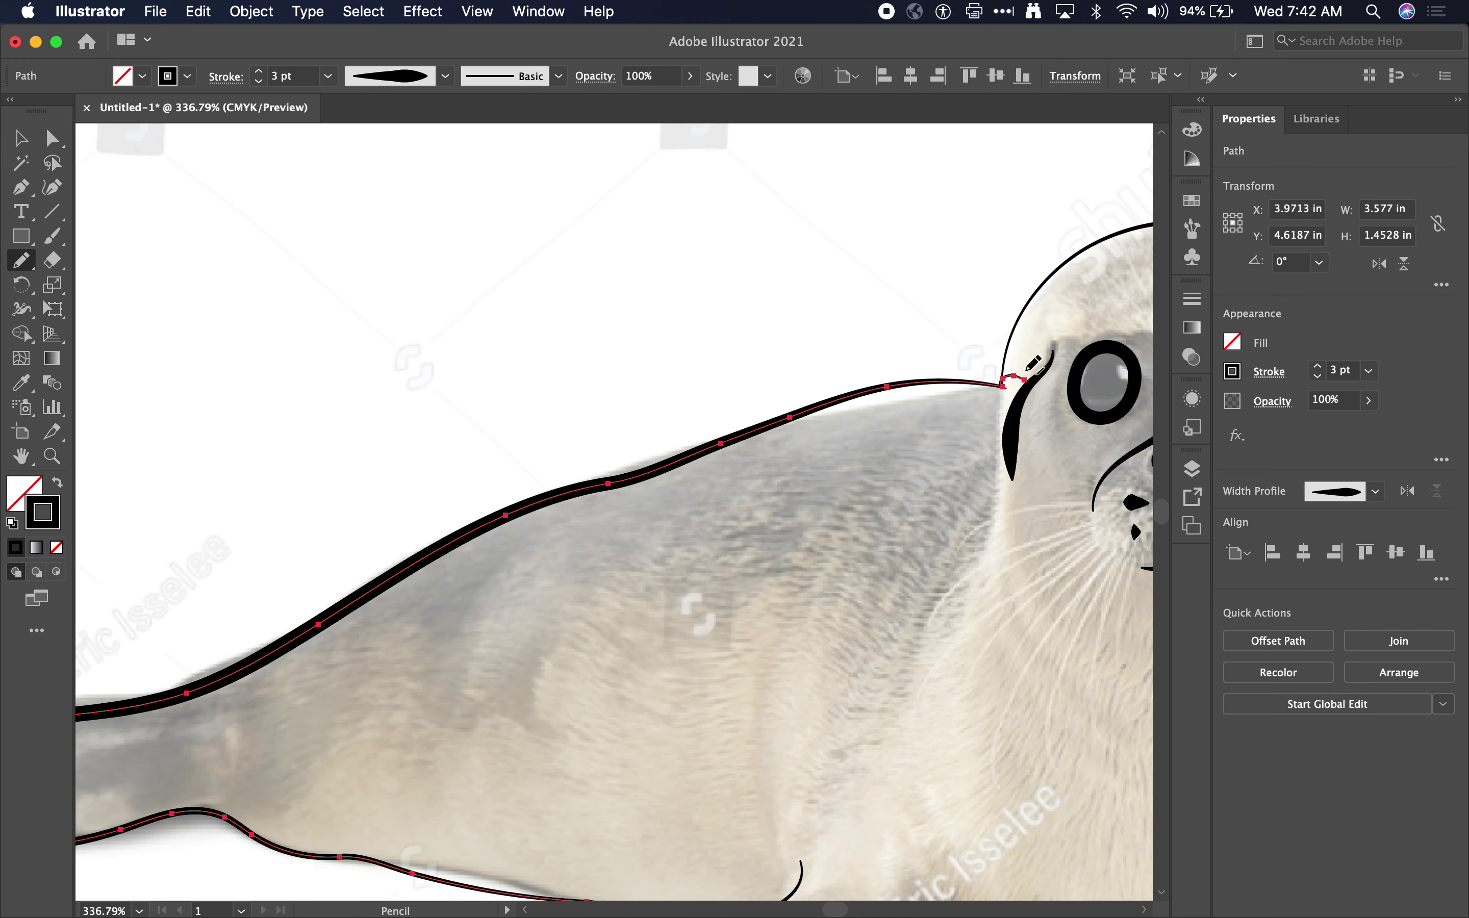
{"action": "scroll", "coordinate": [1005, 368], "scroll_direction": "right", "scroll_amount": 5}
{"action": "scroll", "coordinate": [1004, 367], "scroll_direction": "up", "scroll_amount": 3}
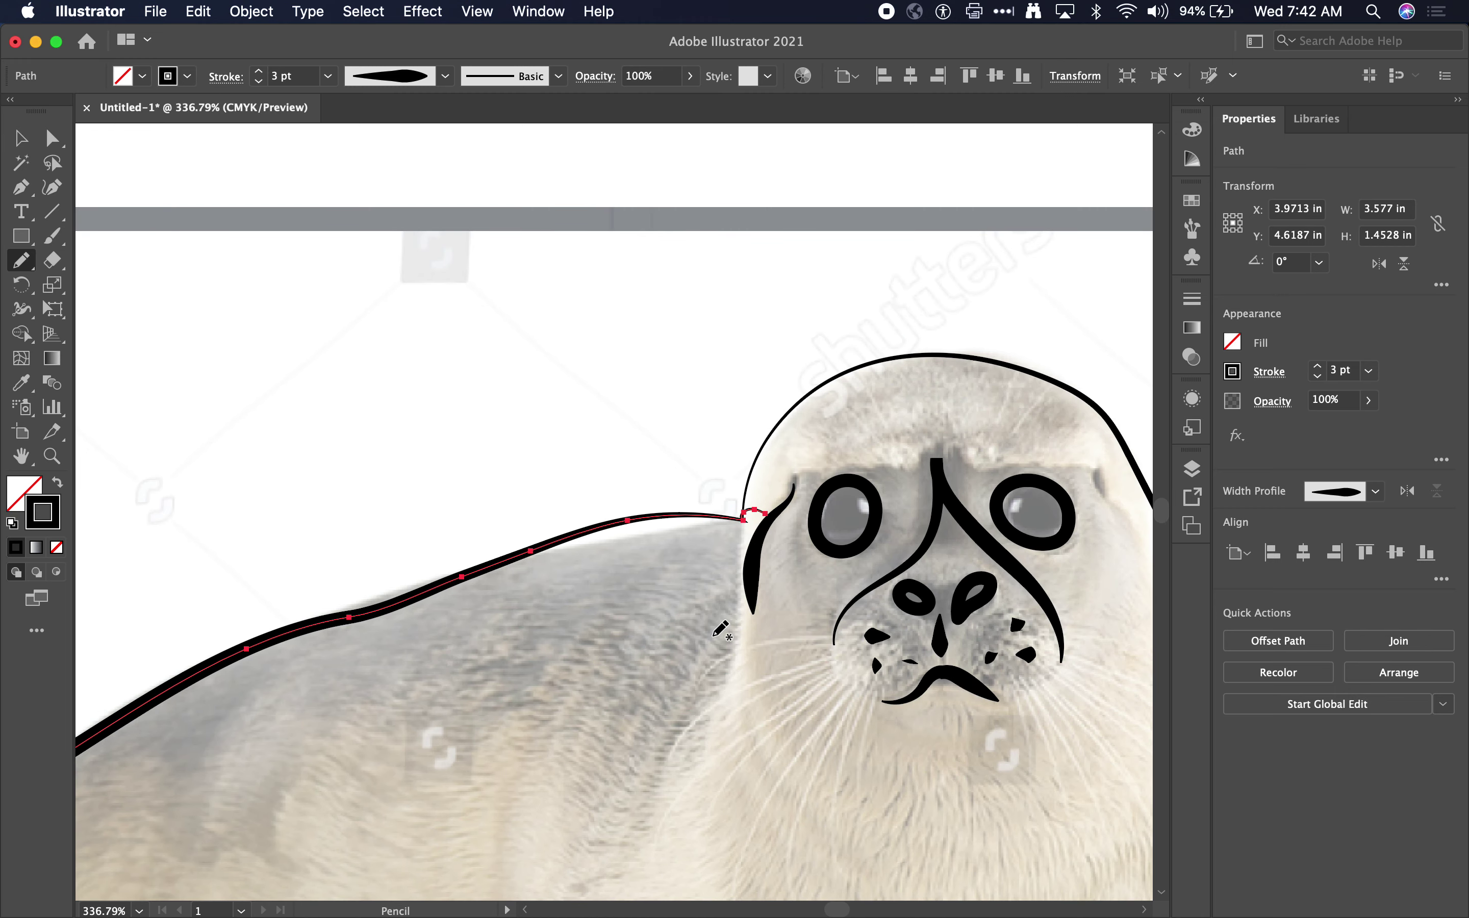
{"action": "key", "text": "super+z"}
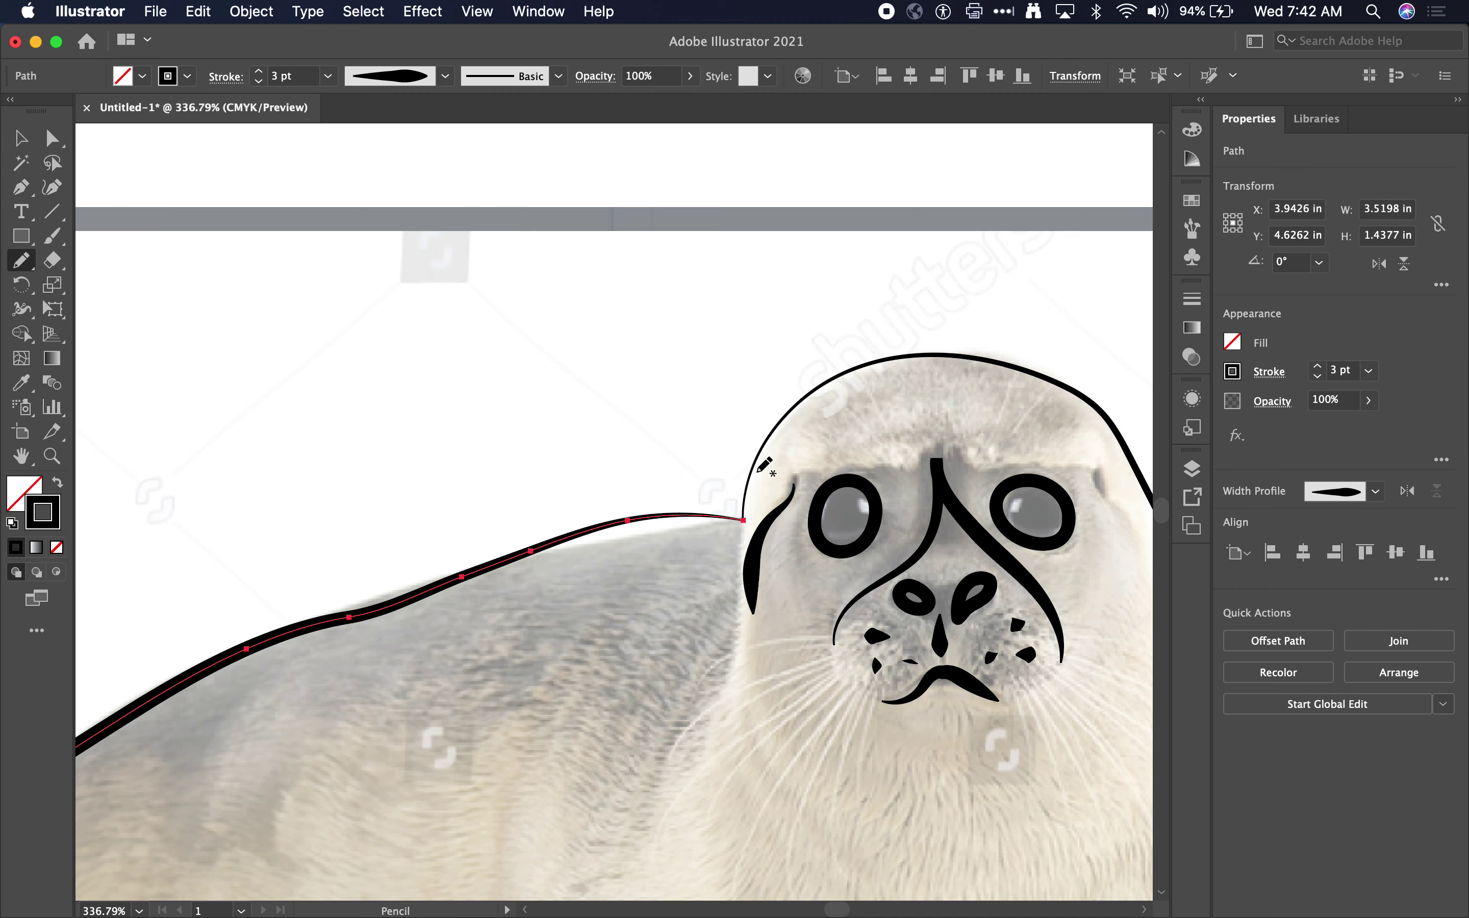
- Extend the flipper line along its curve and draw three fold lines on the neck
{"action": "scroll", "coordinate": [734, 499], "scroll_direction": "down", "scroll_amount": 2}
{"action": "scroll", "coordinate": [699, 485], "scroll_direction": "right", "scroll_amount": 3}
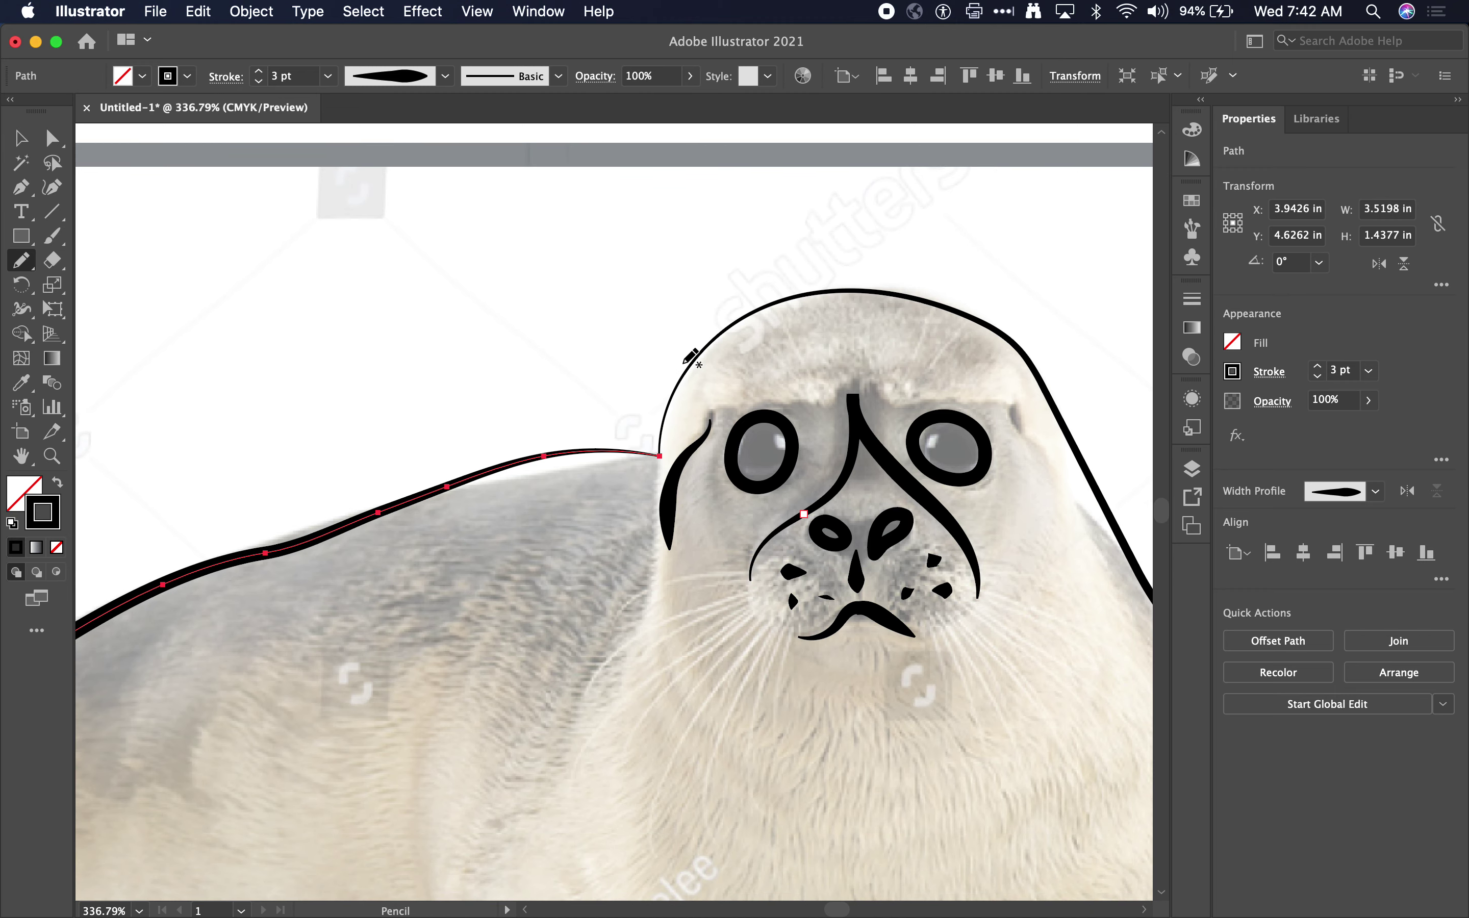
{"action": "scroll", "coordinate": [759, 376], "scroll_direction": "down", "scroll_amount": 10}
{"action": "scroll", "coordinate": [759, 376], "scroll_direction": "right", "scroll_amount": 3}
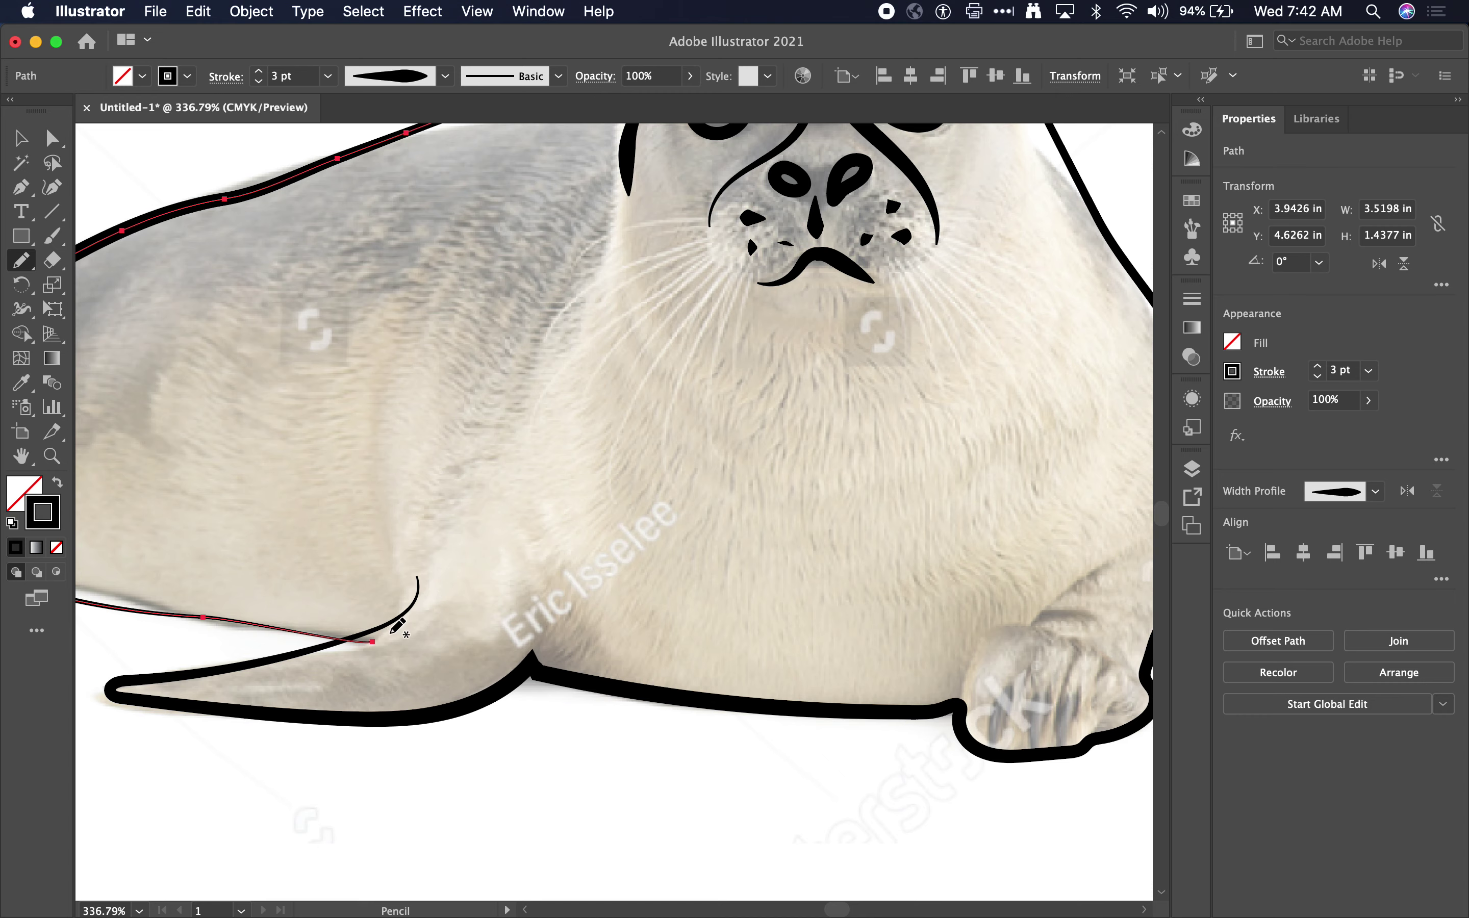
{"action": "left_click_drag", "start_coordinate": [375, 637], "coordinate": [417, 568]}
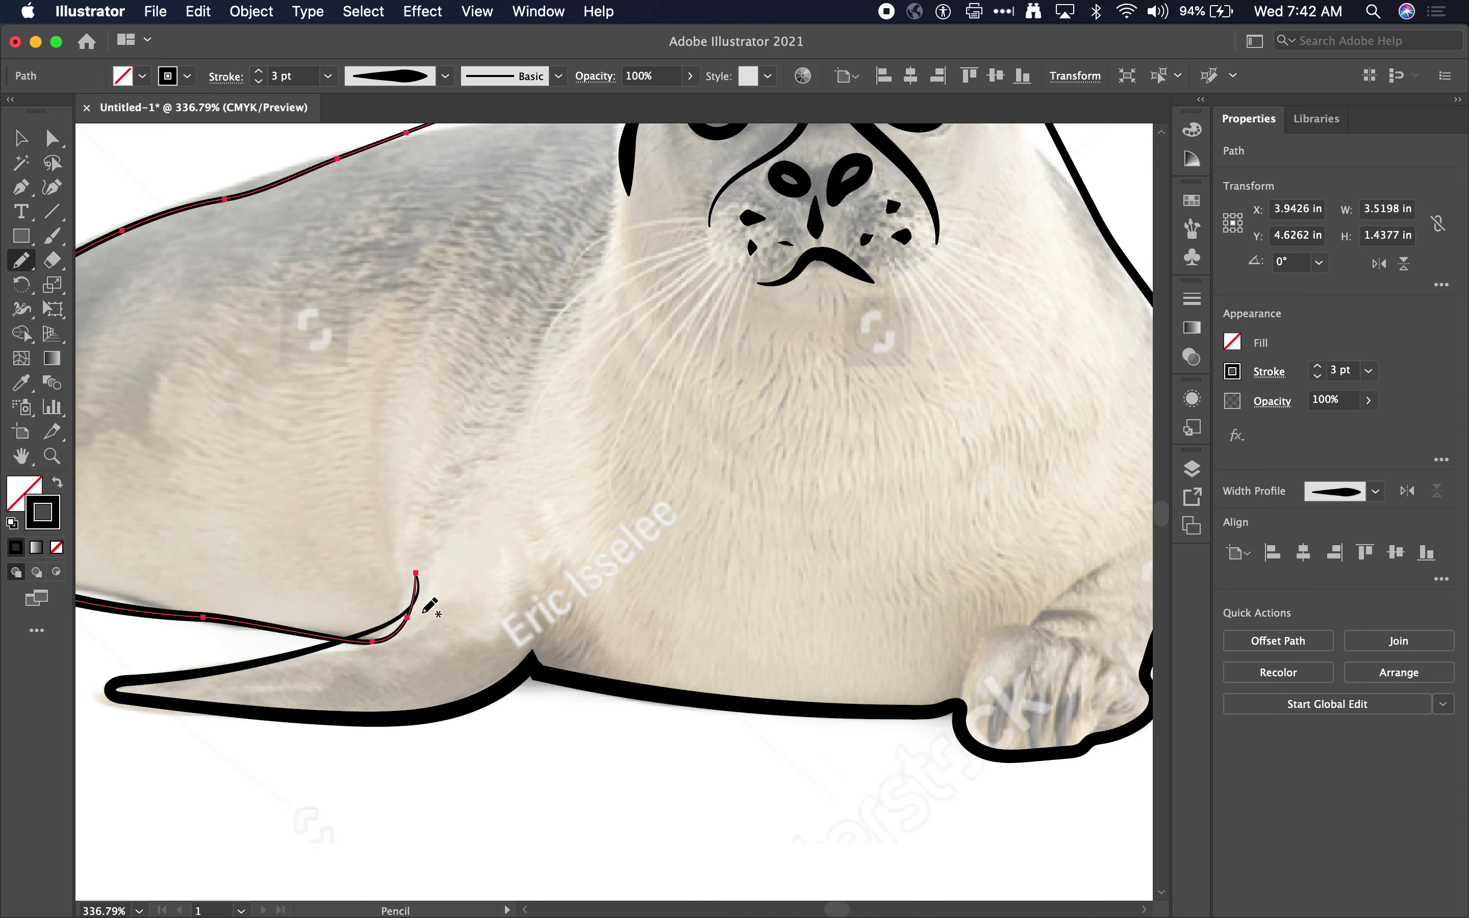
{"action": "scroll", "coordinate": [351, 546], "scroll_direction": "down", "scroll_amount": 5}
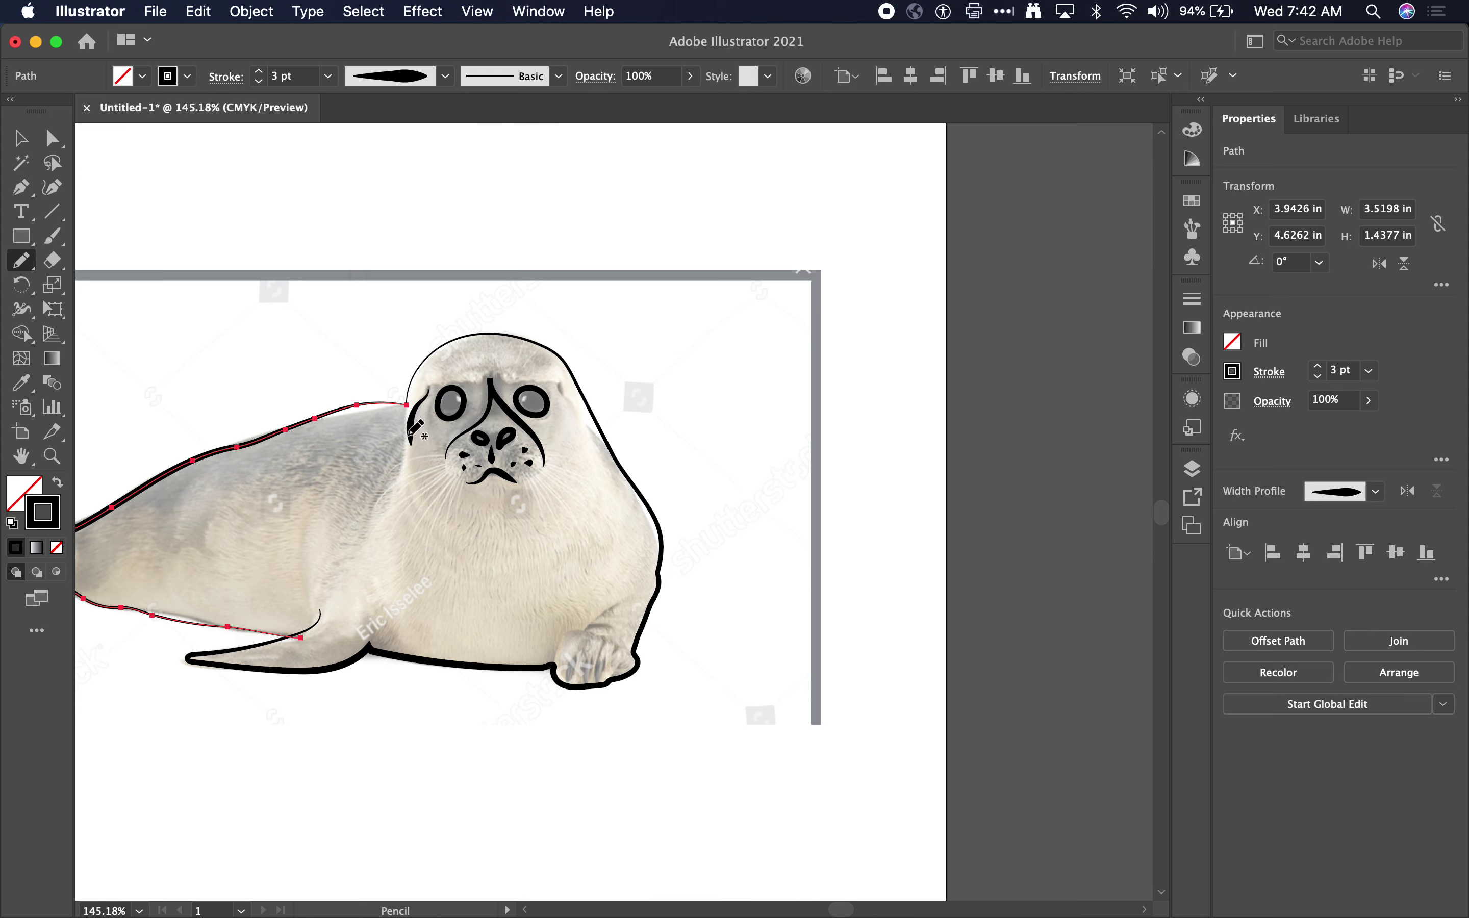
{"action": "mouse_move", "coordinate": [410, 442]}
{"action": "left_mouse_down"}
{"action": "mouse_move", "coordinate": [424, 489]}
{"action": "mouse_move", "coordinate": [510, 525]}
{"action": "left_mouse_up"}
{"action": "mouse_move", "coordinate": [406, 485]}
{"action": "left_mouse_down"}
{"action": "mouse_move", "coordinate": [495, 555]}
{"action": "mouse_move", "coordinate": [461, 562]}
{"action": "mouse_move", "coordinate": [479, 579]}
{"action": "left_mouse_up"}
{"action": "left_click_drag", "start_coordinate": [432, 515], "coordinate": [469, 535]}
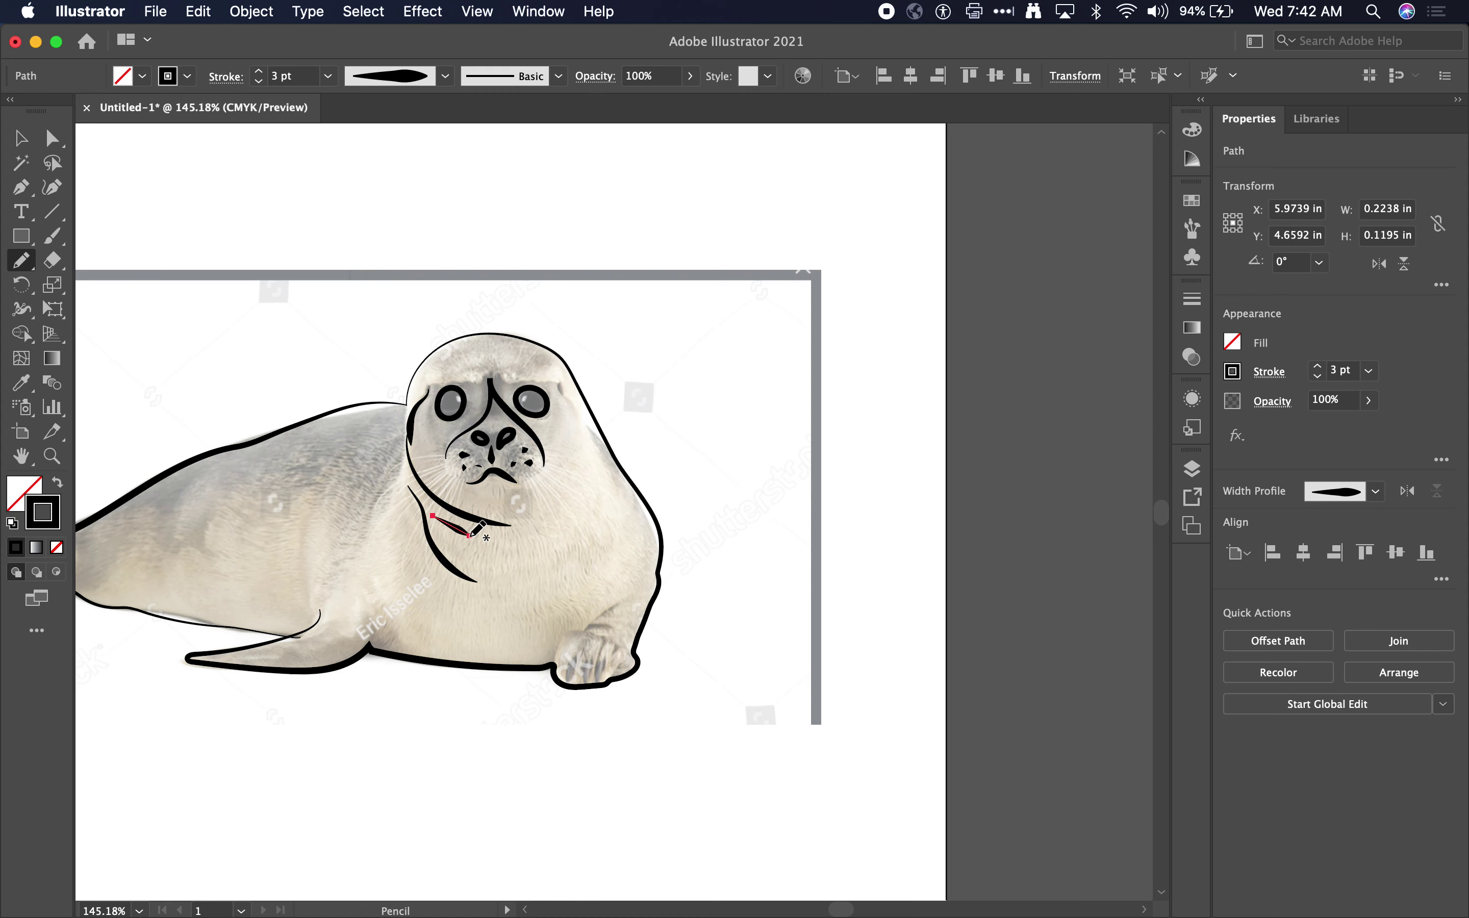
- Draw a curve over the front flipper and redraw it into a tight hook
{"action": "mouse_move", "coordinate": [611, 651]}
{"action": "left_mouse_down"}
{"action": "mouse_move", "coordinate": [588, 641]}
{"action": "mouse_move", "coordinate": [555, 668]}
{"action": "mouse_move", "coordinate": [612, 652]}
{"action": "left_mouse_up"}
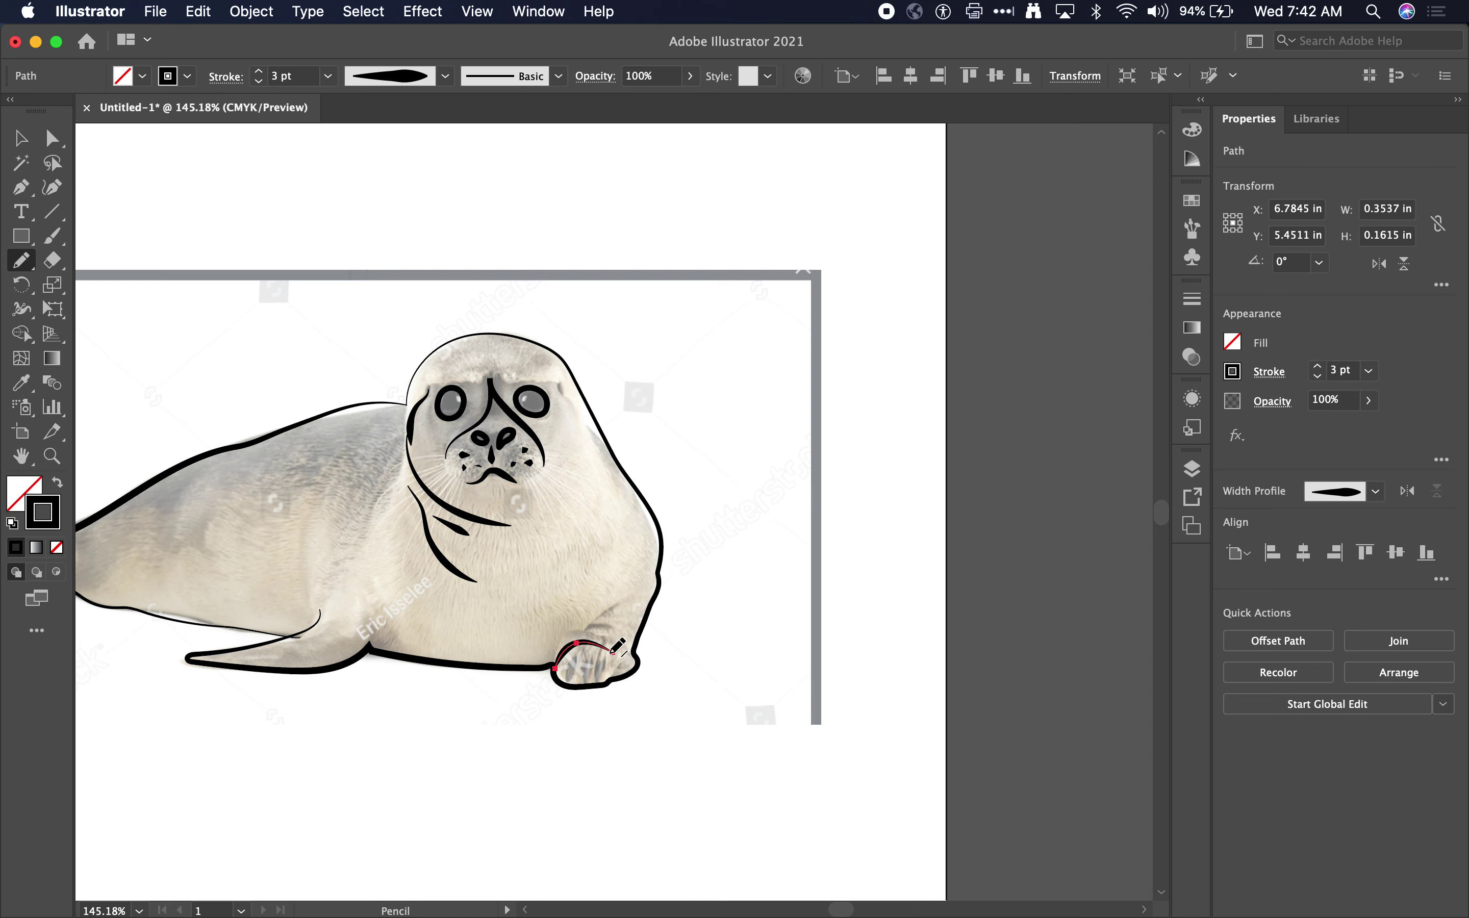
{"action": "scroll", "coordinate": [617, 647], "scroll_direction": "up", "scroll_amount": 5}
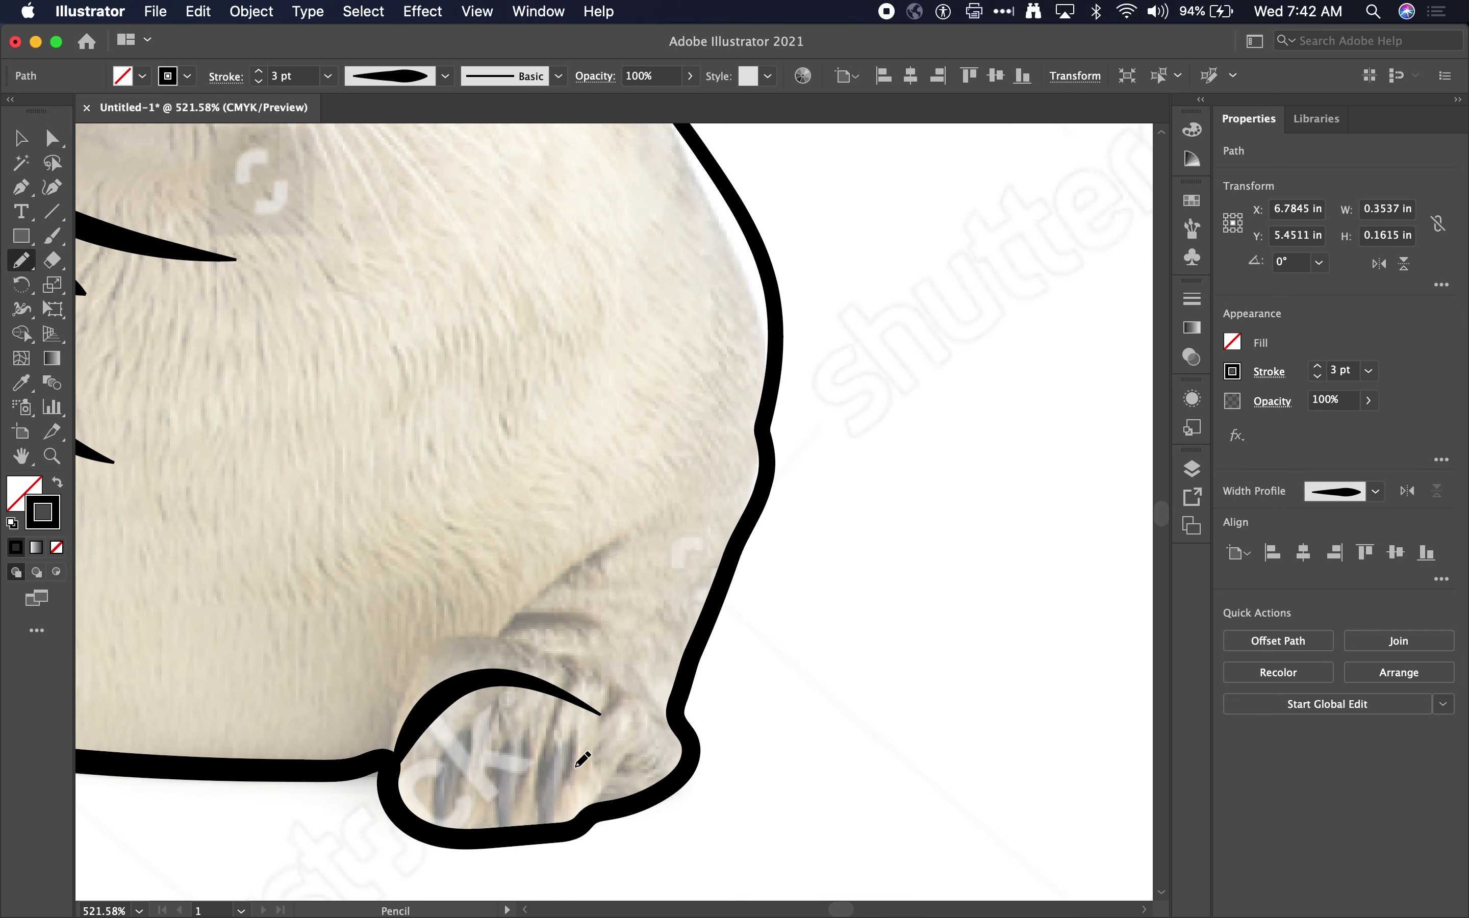
{"action": "left_click_drag", "start_coordinate": [576, 766], "coordinate": [603, 711]}
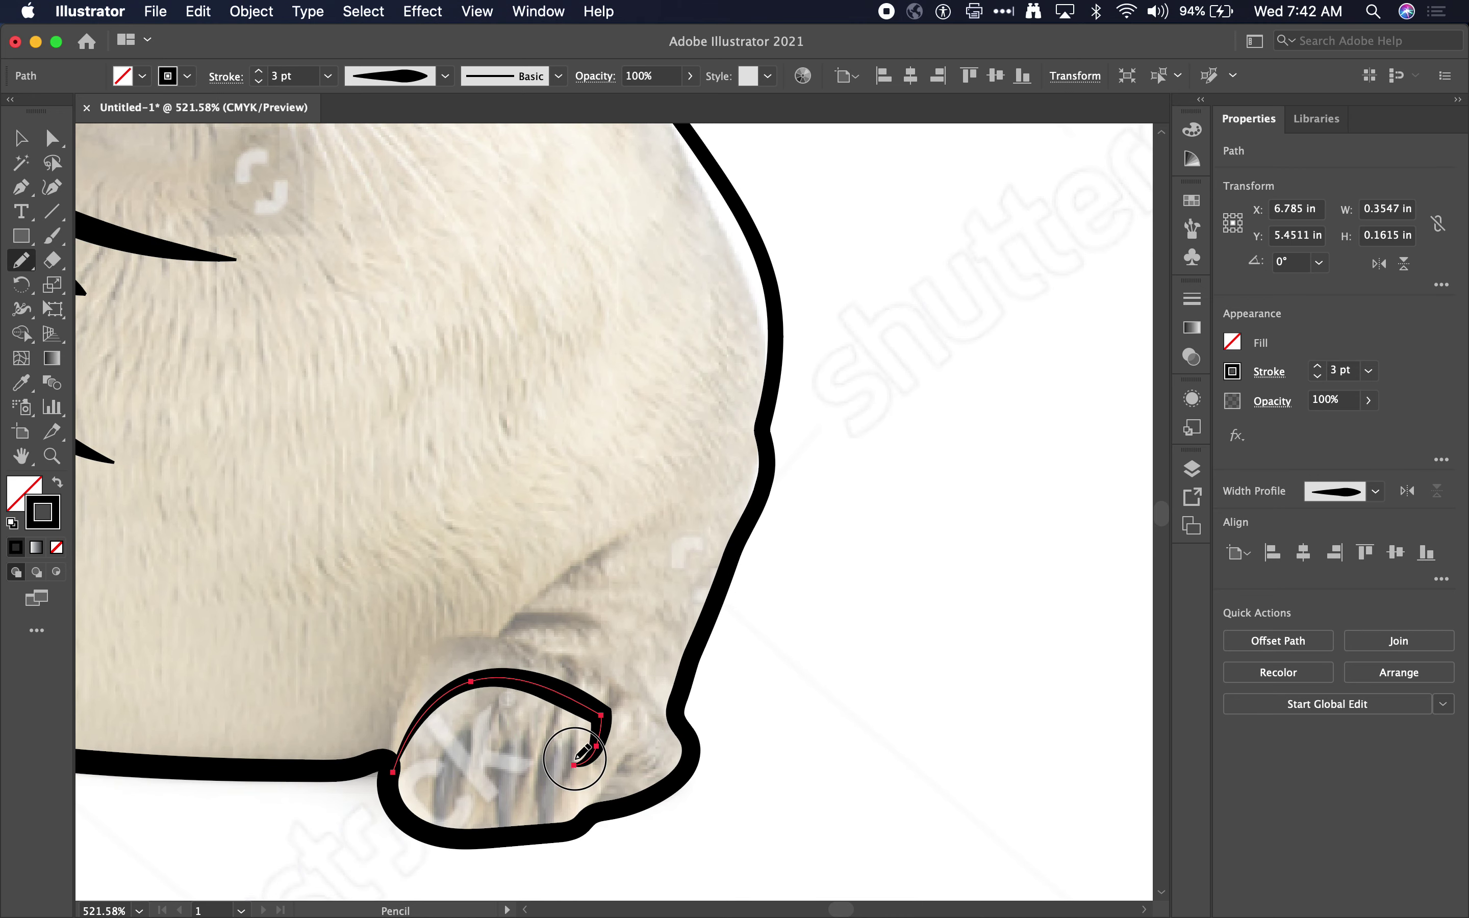
{"action": "left_click_drag", "start_coordinate": [473, 680], "coordinate": [513, 784]}
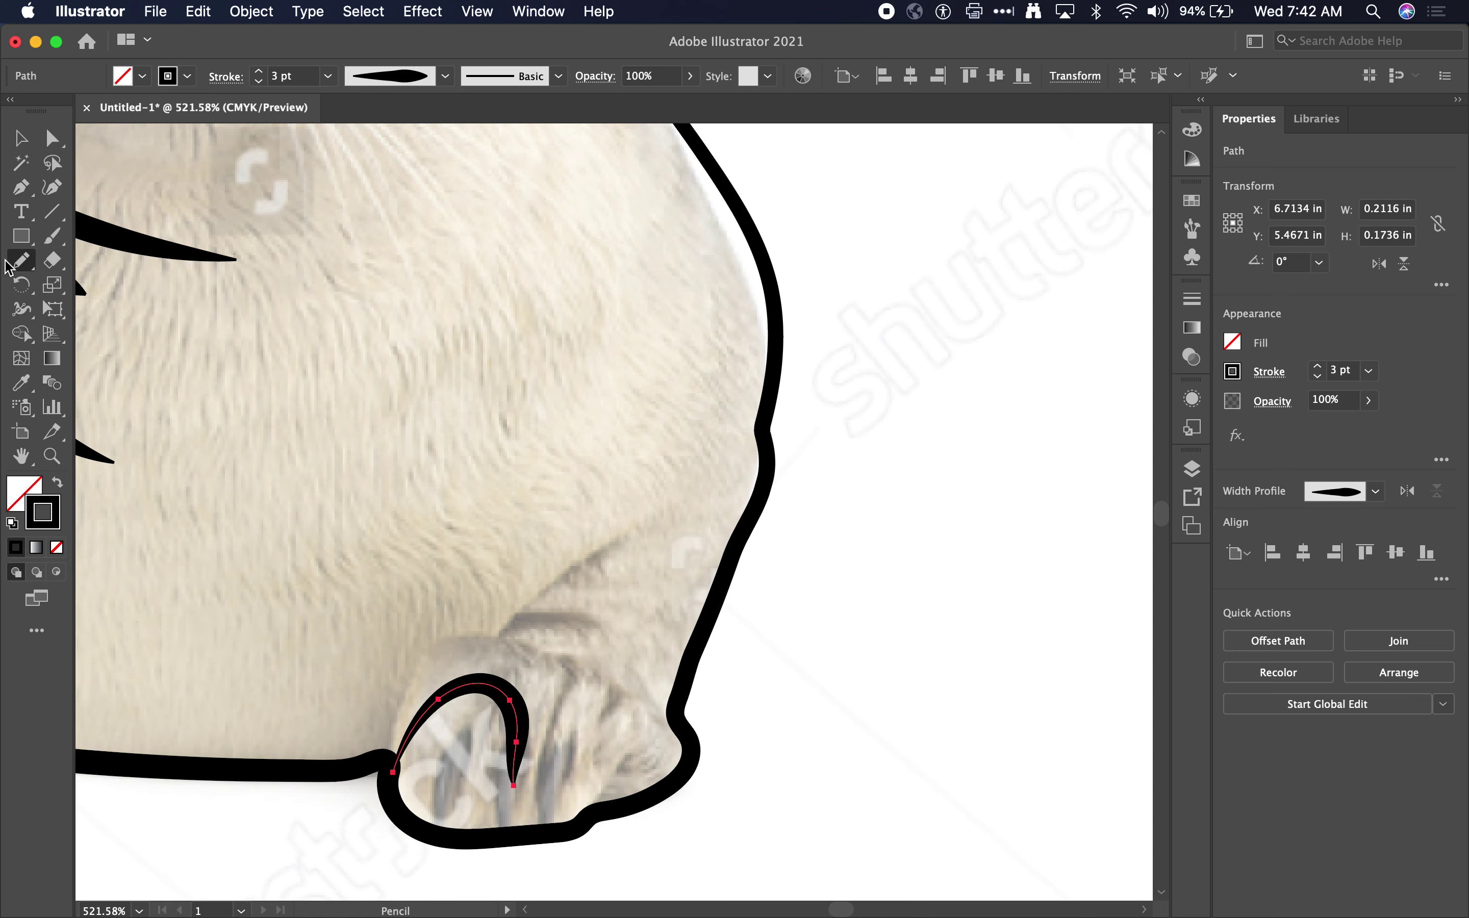
- Set the Pencil options so strokes neither close automatically nor edit selected paths
{"action": "left_click", "coordinate": [25, 266]}
{"action": "double_click", "coordinate": [25, 266]}
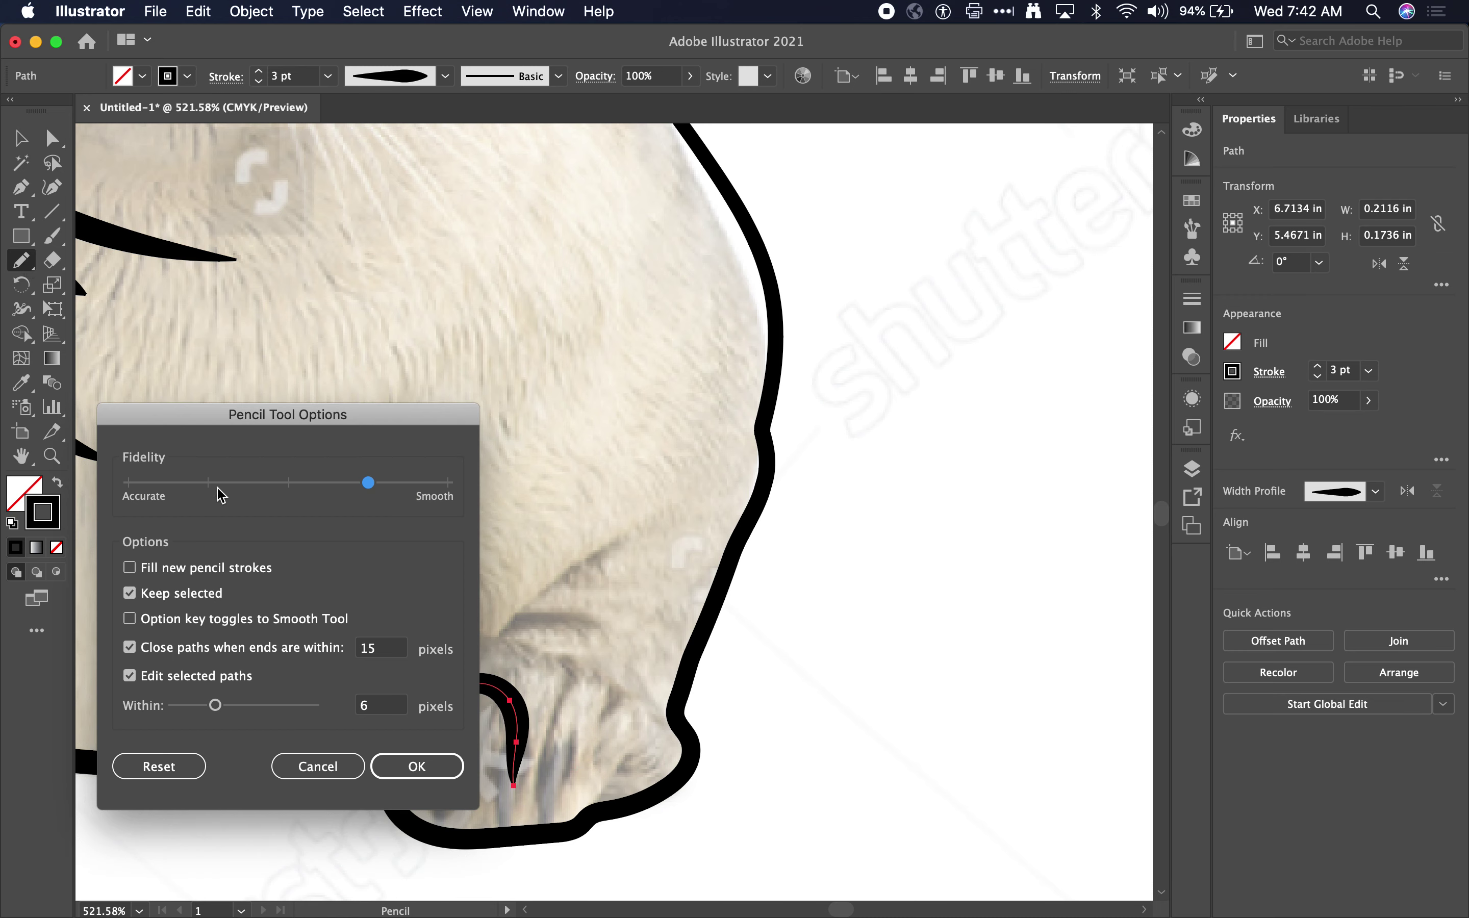
{"action": "left_click", "coordinate": [129, 647]}
{"action": "left_click", "coordinate": [129, 677]}
{"action": "left_click", "coordinate": [400, 766]}
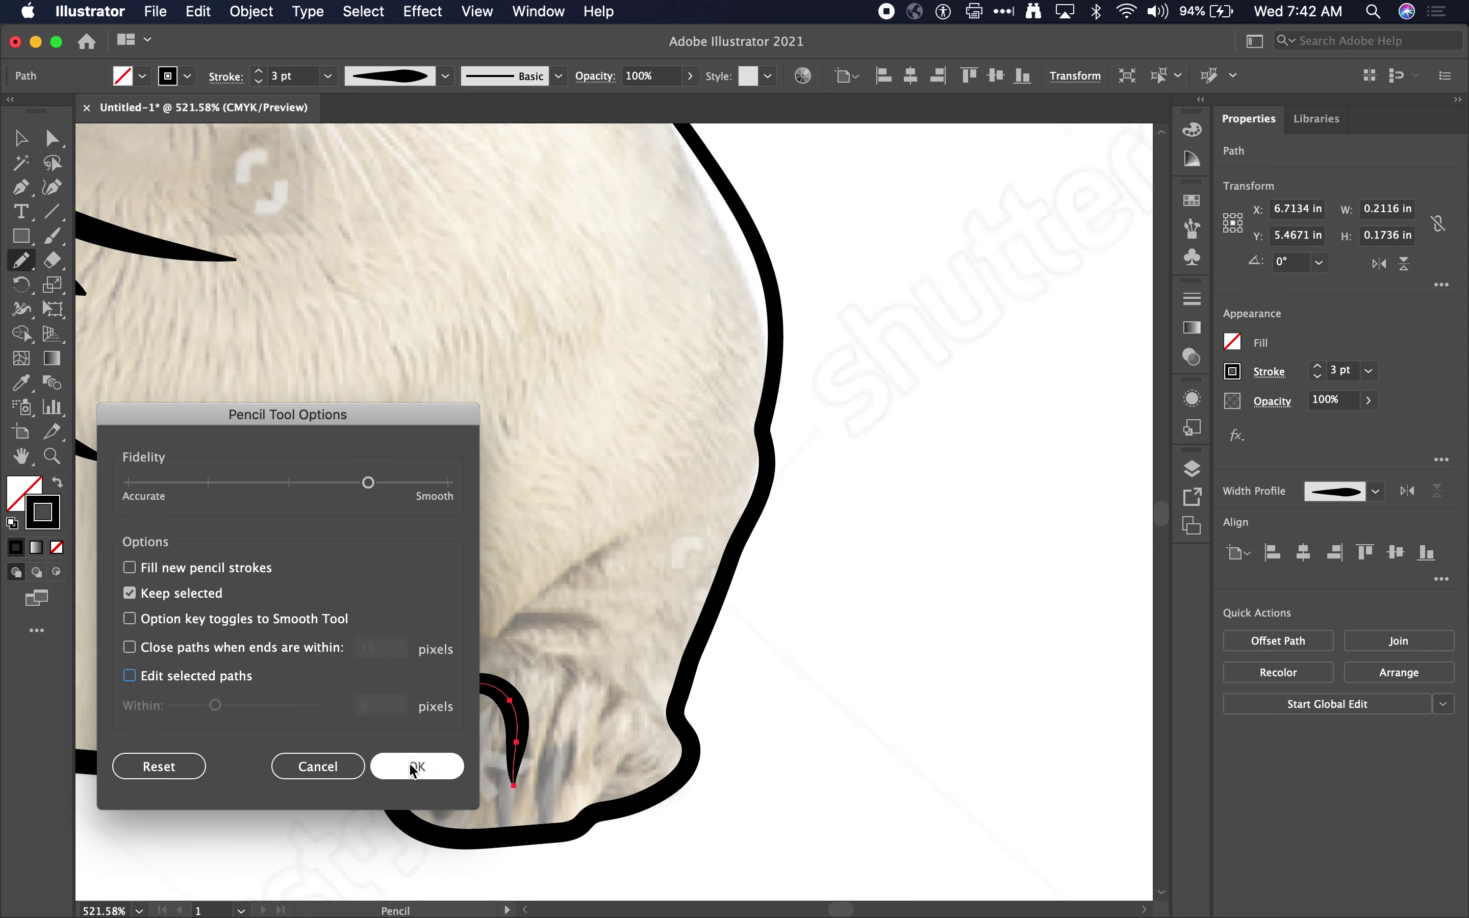
- Draw claw marks on the front flipper and fur arcs above it
{"action": "mouse_move", "coordinate": [515, 665]}
{"action": "left_mouse_down"}
{"action": "mouse_move", "coordinate": [460, 762]}
{"action": "mouse_move", "coordinate": [527, 743]}
{"action": "mouse_move", "coordinate": [523, 768]}
{"action": "left_mouse_up"}
{"action": "mouse_move", "coordinate": [559, 699]}
{"action": "left_mouse_down"}
{"action": "mouse_move", "coordinate": [555, 775]}
{"action": "mouse_move", "coordinate": [592, 761]}
{"action": "left_mouse_up"}
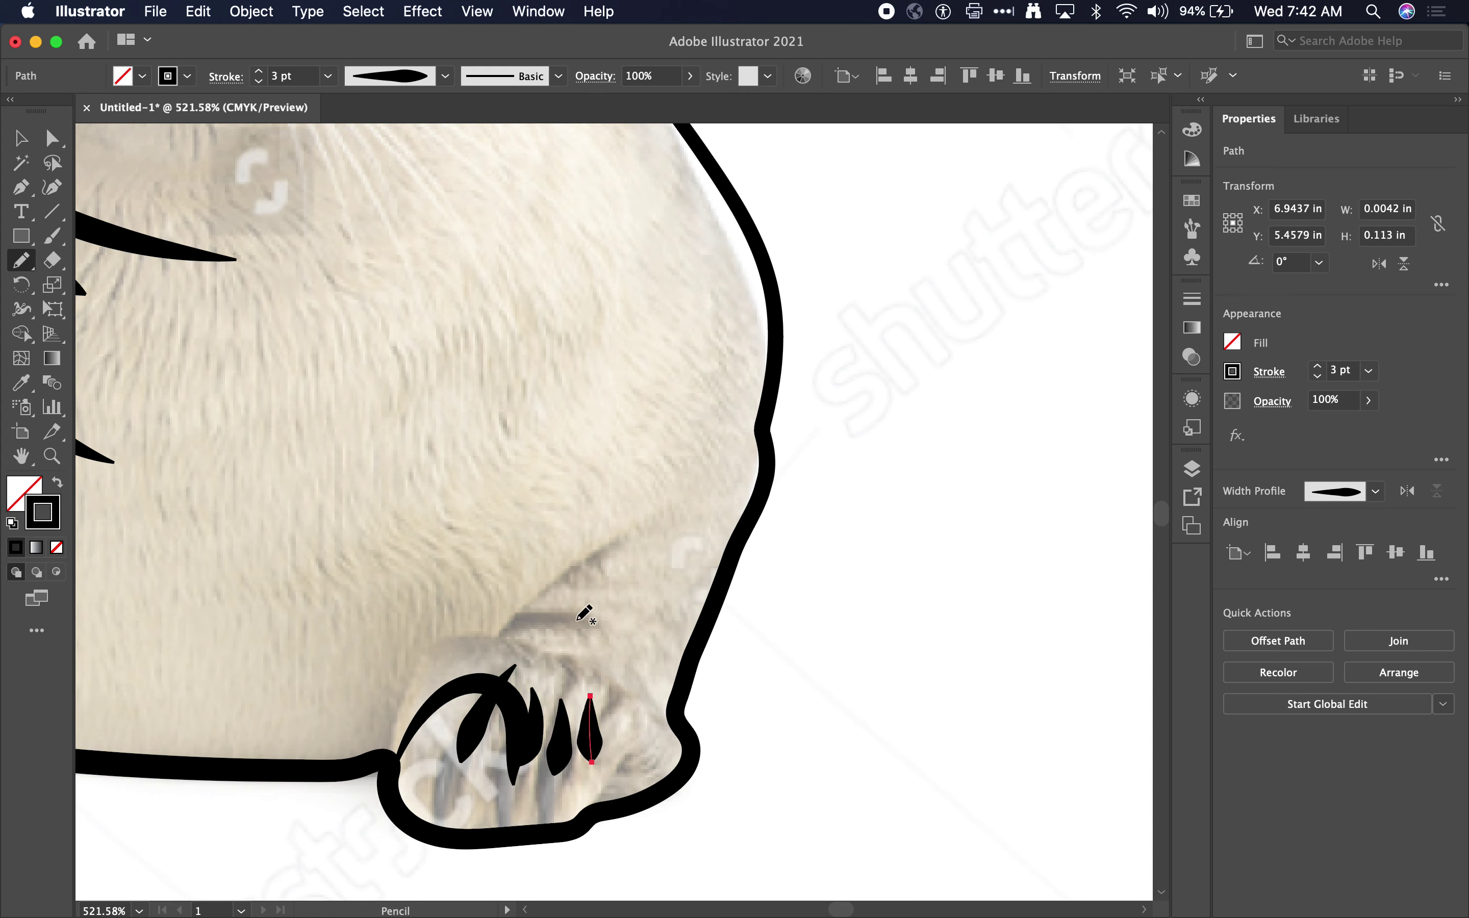
{"action": "left_click", "coordinate": [434, 677]}
{"action": "left_click_drag", "start_coordinate": [432, 675], "coordinate": [598, 671]}
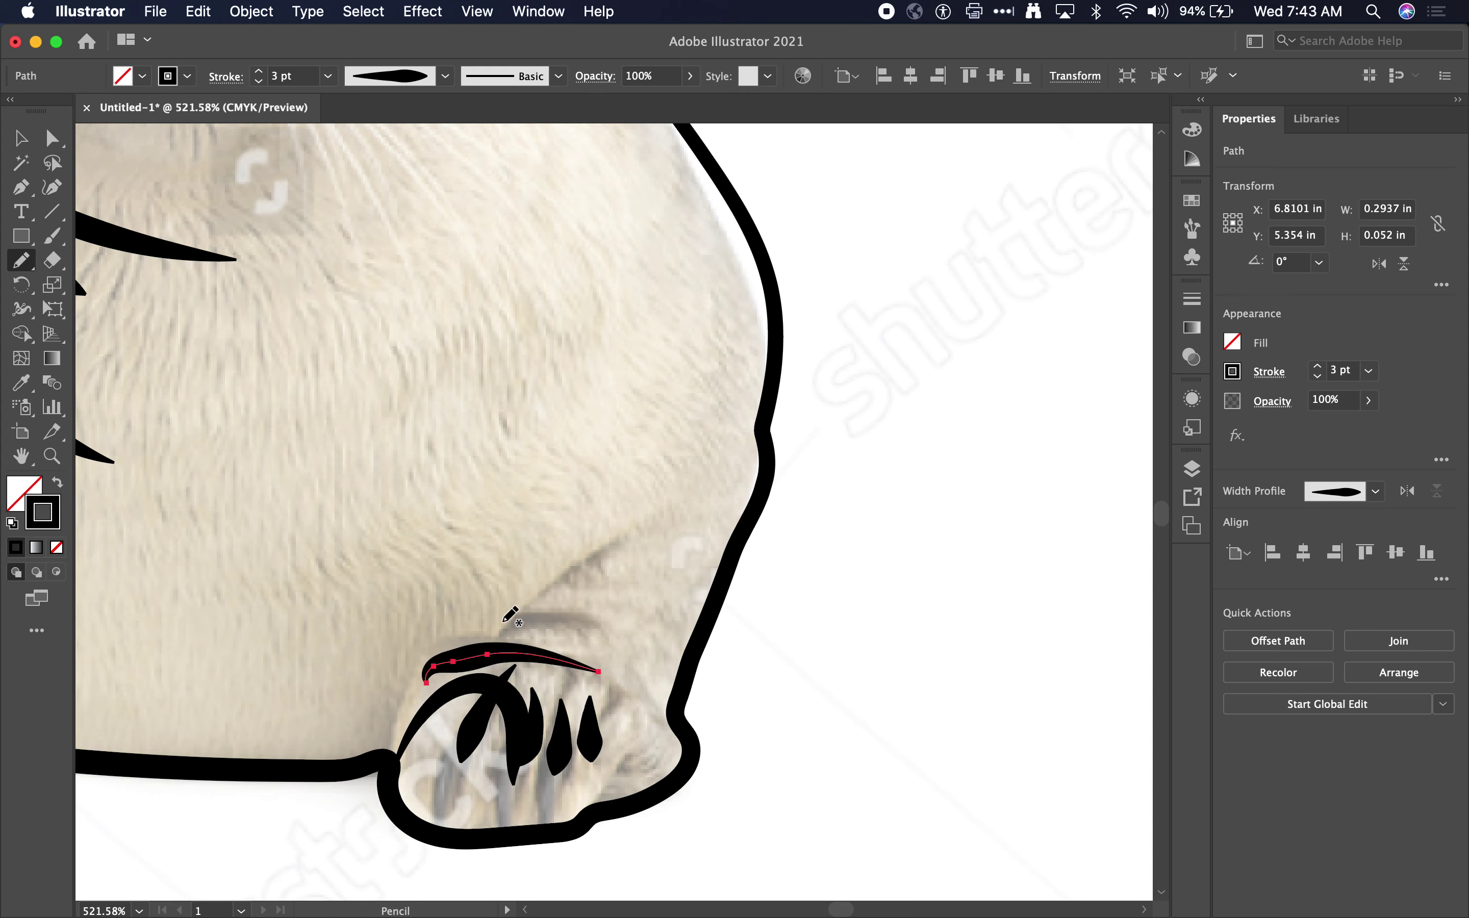
{"action": "mouse_move", "coordinate": [504, 627]}
{"action": "left_mouse_down"}
{"action": "mouse_move", "coordinate": [603, 625]}
{"action": "mouse_move", "coordinate": [623, 649]}
{"action": "left_mouse_up"}
{"action": "left_click_drag", "start_coordinate": [551, 594], "coordinate": [708, 494]}
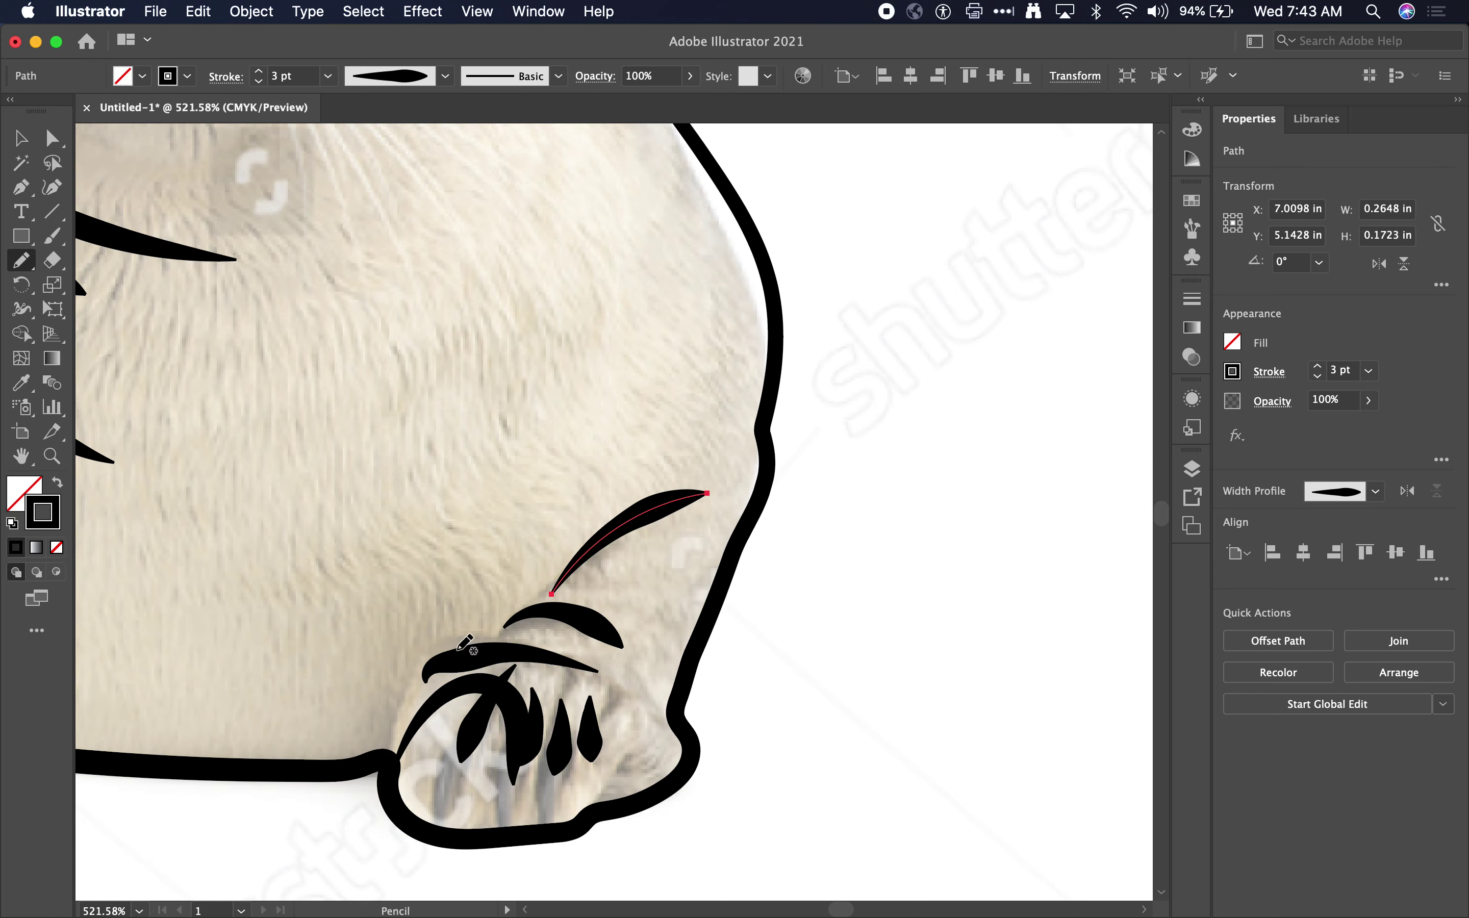
- Add a stroke near the flipper and one rising from the belly outline
{"action": "scroll", "coordinate": [456, 642], "scroll_direction": "left", "scroll_amount": 5}
{"action": "scroll", "coordinate": [456, 641], "scroll_direction": "down", "scroll_amount": 2}
{"action": "left_click_drag", "start_coordinate": [612, 618], "coordinate": [604, 691]}
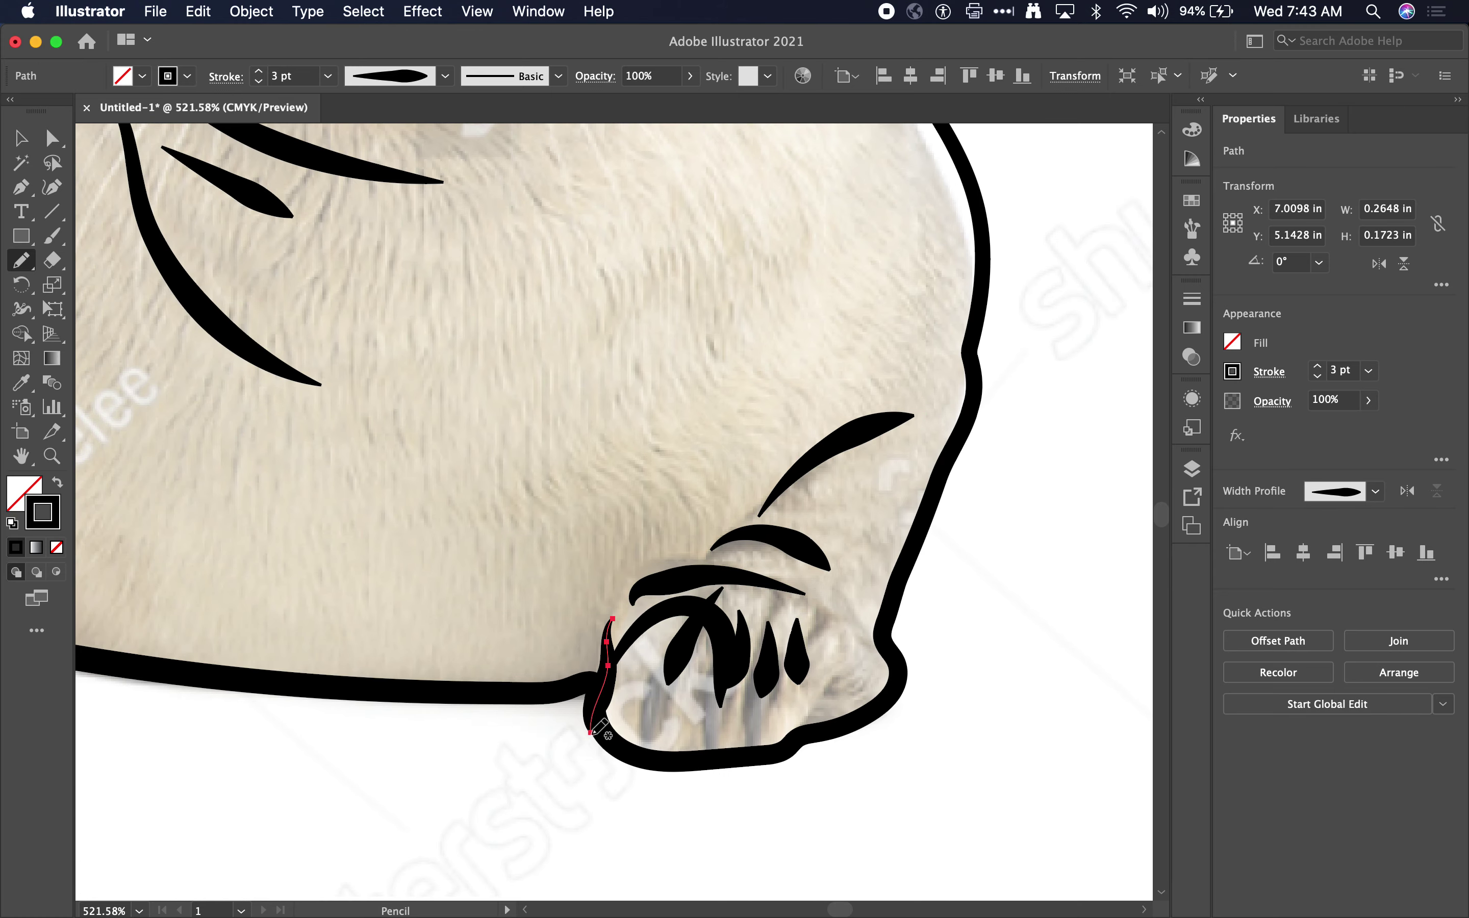
{"action": "scroll", "coordinate": [600, 698], "scroll_direction": "left", "scroll_amount": 10}
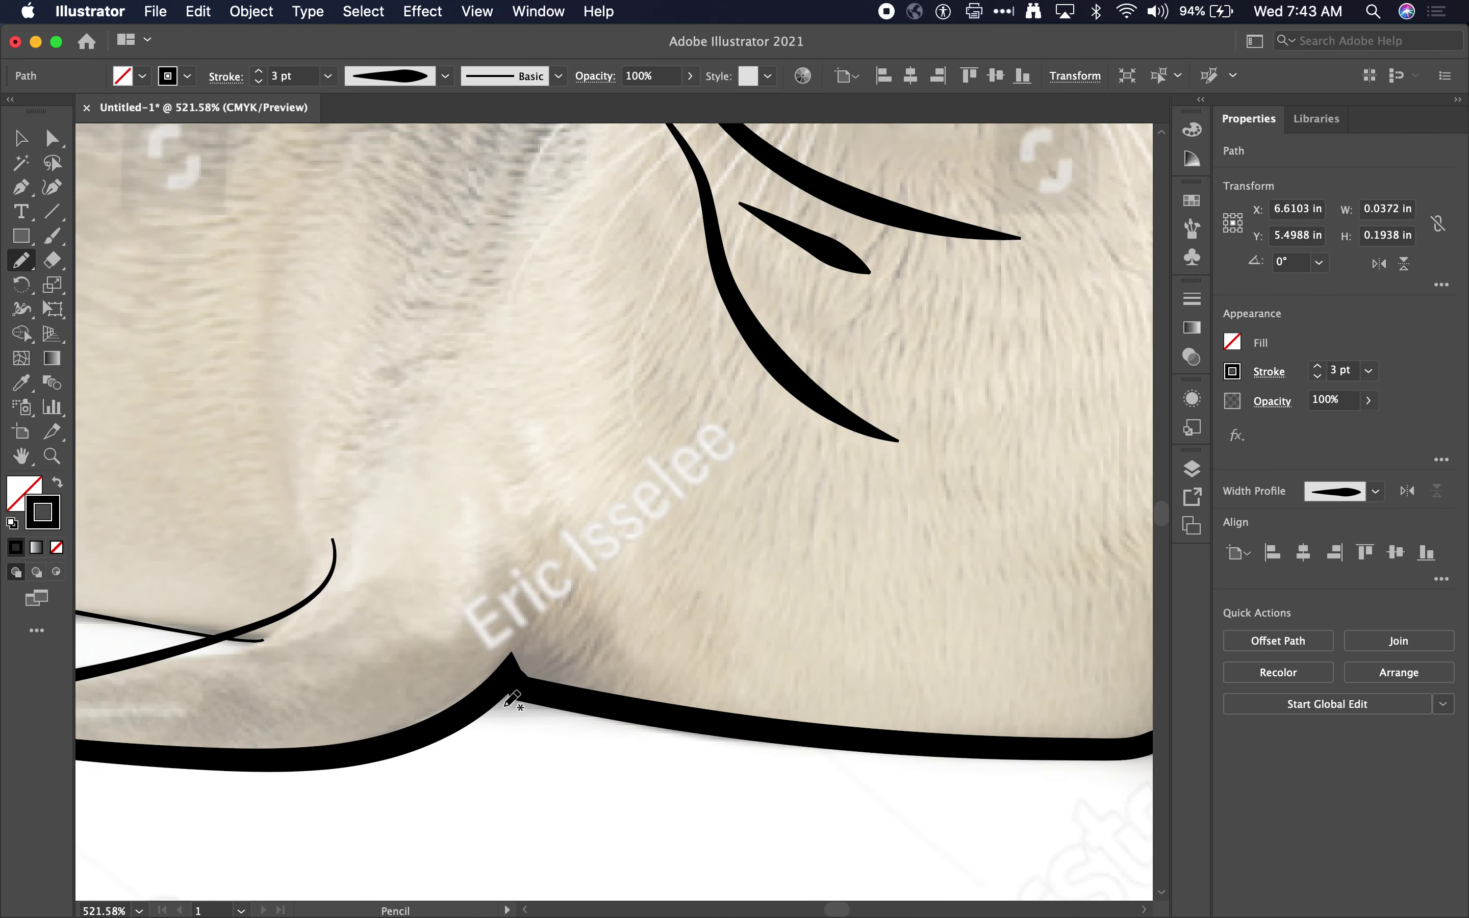
{"action": "left_click_drag", "start_coordinate": [501, 666], "coordinate": [534, 525]}
- Draw a long curved fold down the body and a shorter tapered fold beside it
{"action": "scroll", "coordinate": [377, 670], "scroll_direction": "left", "scroll_amount": 1}
{"action": "scroll", "coordinate": [384, 664], "scroll_direction": "left", "scroll_amount": 5}
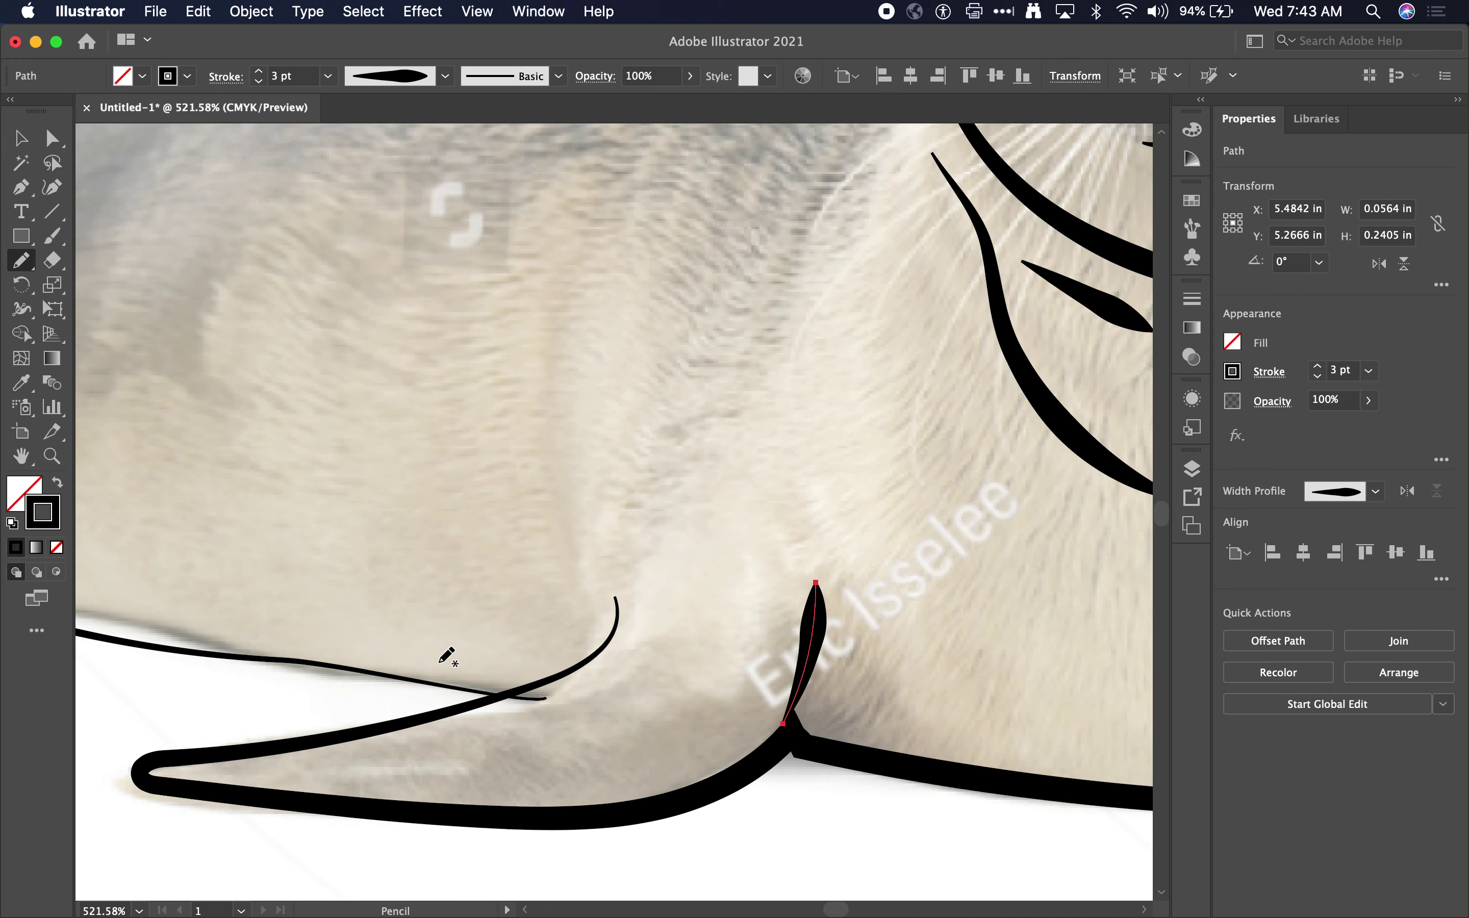
{"action": "scroll", "coordinate": [446, 656], "scroll_direction": "up", "scroll_amount": 3}
{"action": "mouse_move", "coordinate": [697, 151]}
{"action": "left_mouse_down"}
{"action": "mouse_move", "coordinate": [613, 256]}
{"action": "mouse_move", "coordinate": [577, 661]}
{"action": "left_mouse_up"}
{"action": "left_click_drag", "start_coordinate": [808, 324], "coordinate": [718, 577]}
{"action": "scroll", "coordinate": [718, 577], "scroll_direction": "left", "scroll_amount": 6}
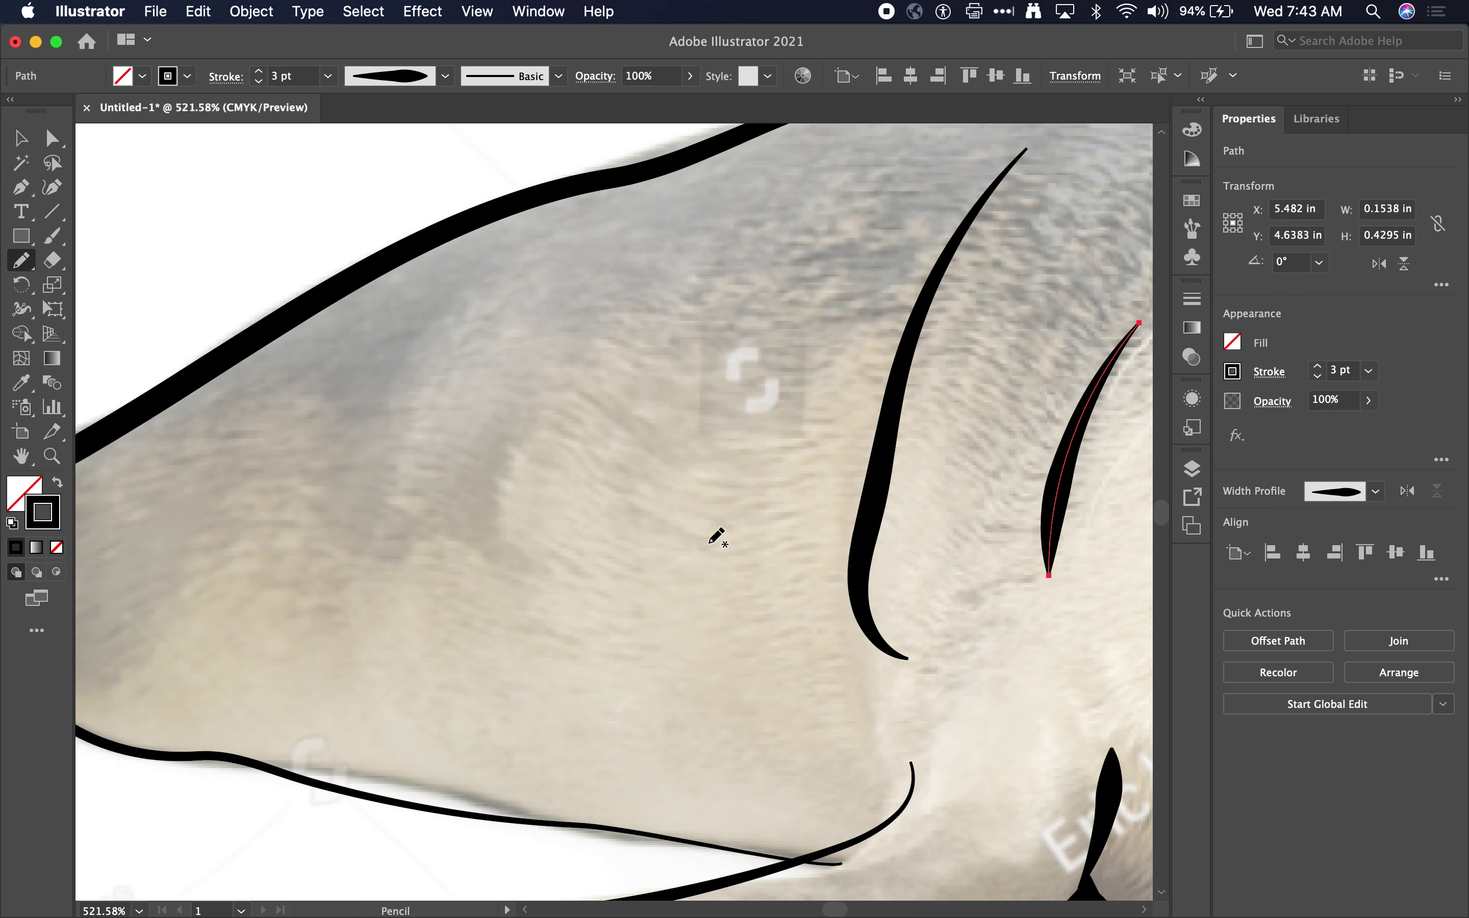
{"action": "scroll", "coordinate": [544, 253], "scroll_direction": "down", "scroll_amount": 10, "text": "alt"}
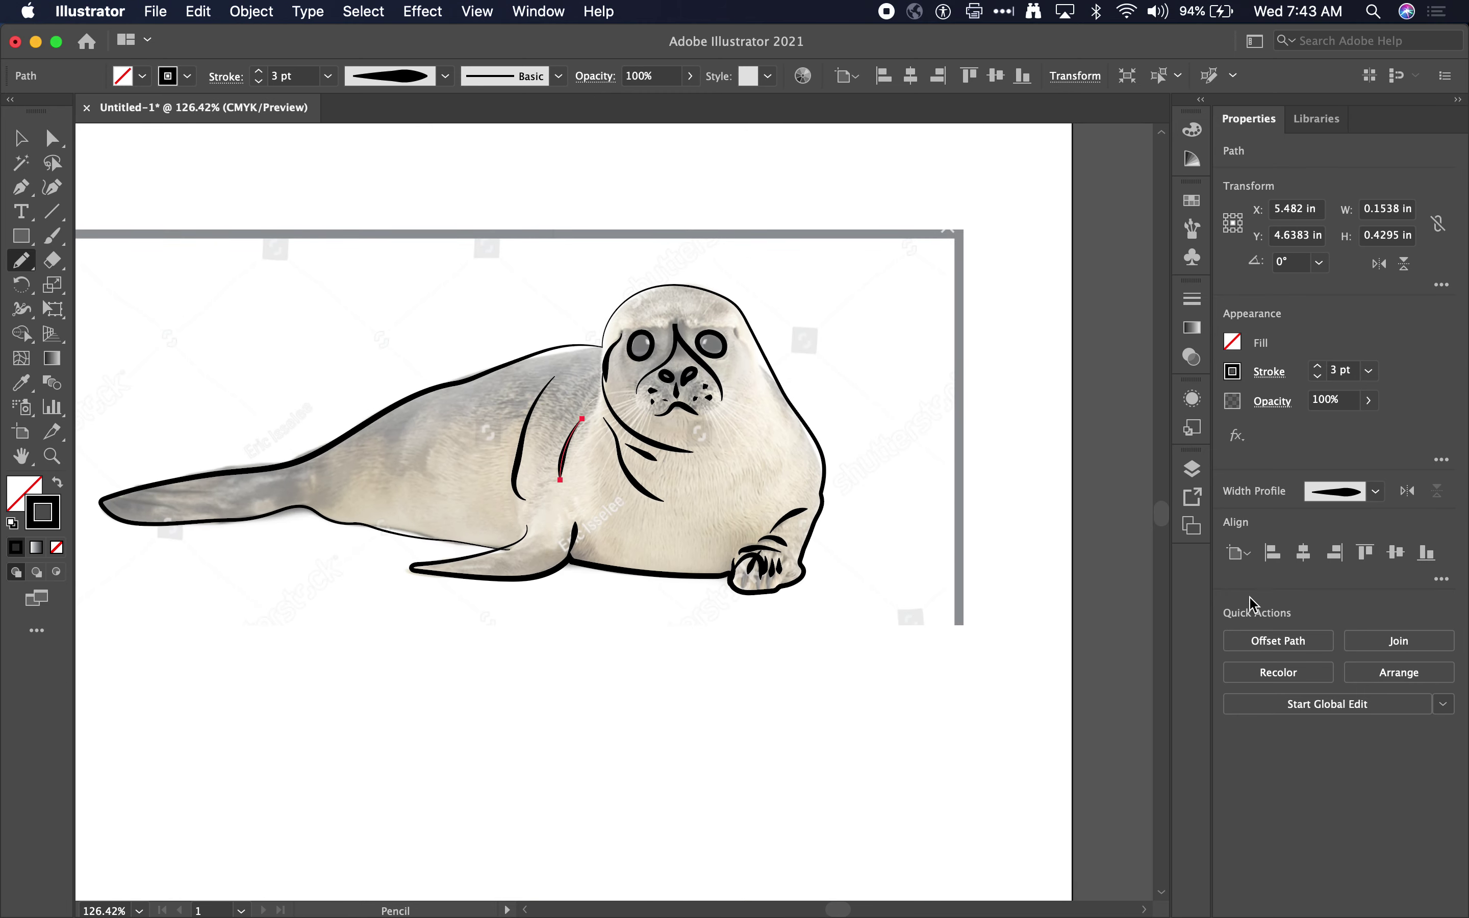
{"action": "left_click", "coordinate": [1191, 468]}
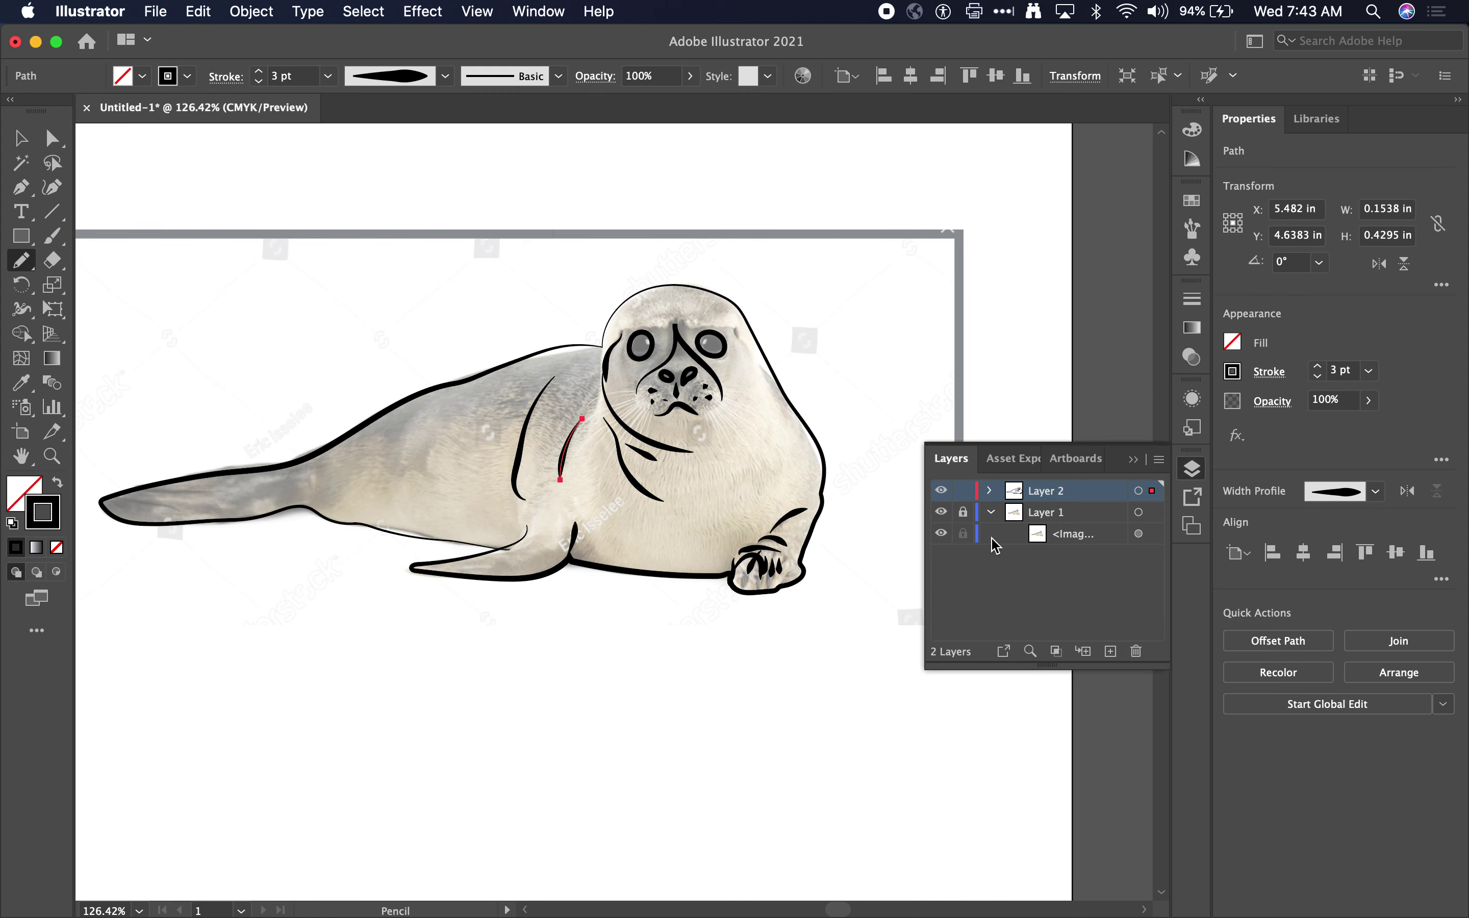
{"action": "left_click", "coordinate": [942, 517]}
{"action": "left_click", "coordinate": [941, 514]}
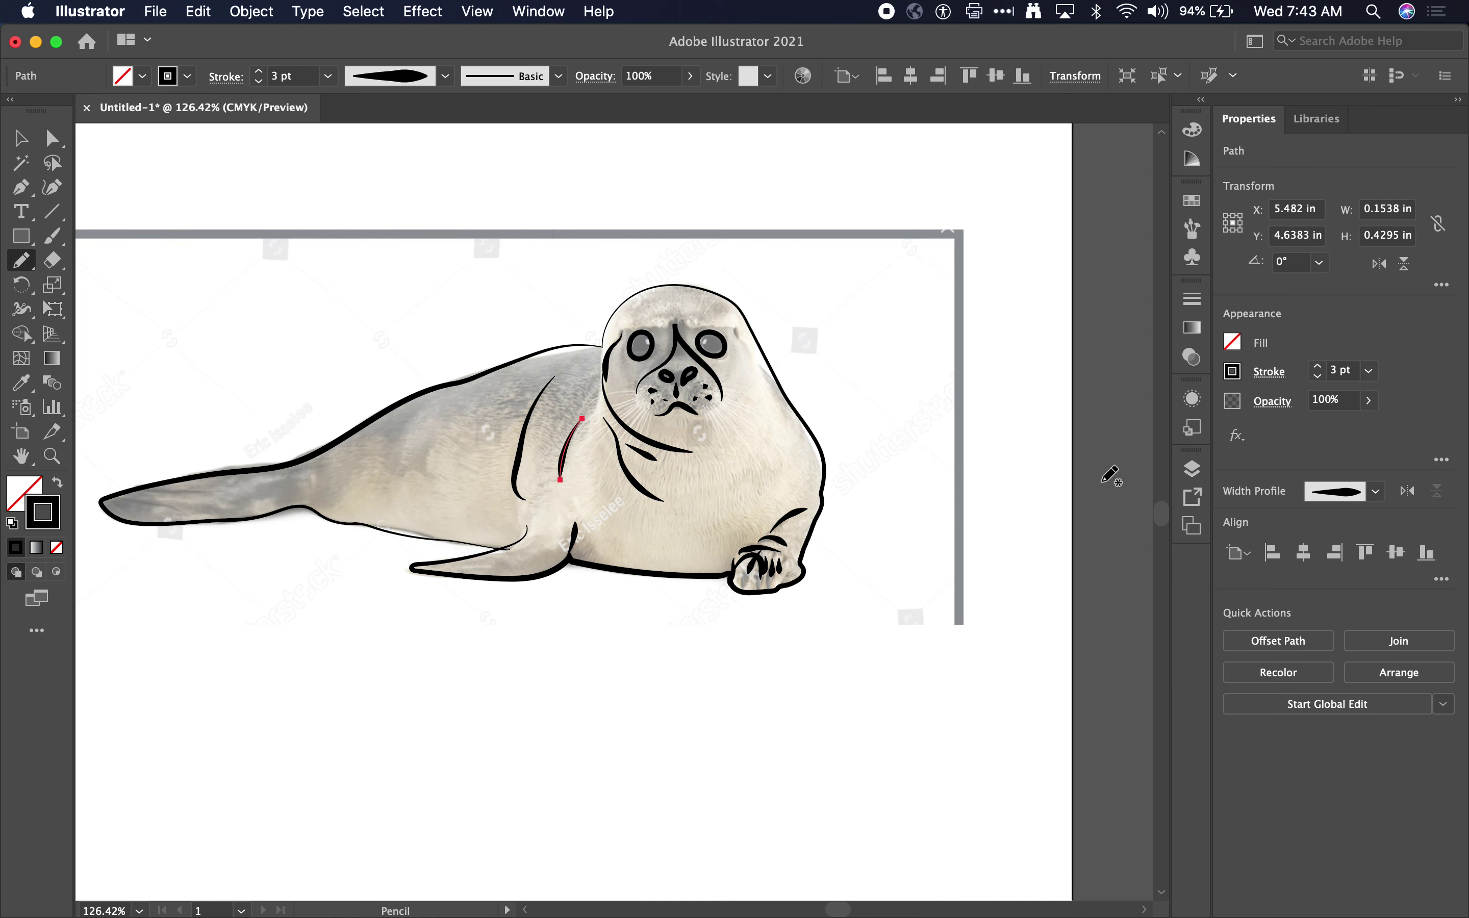
{"action": "left_click", "coordinate": [1133, 460]}
{"action": "key", "text": "super+0"}
{"action": "scroll", "coordinate": [830, 482], "scroll_direction": "right", "scroll_amount": 5}
{"action": "scroll", "coordinate": [830, 482], "scroll_direction": "down", "scroll_amount": 1}
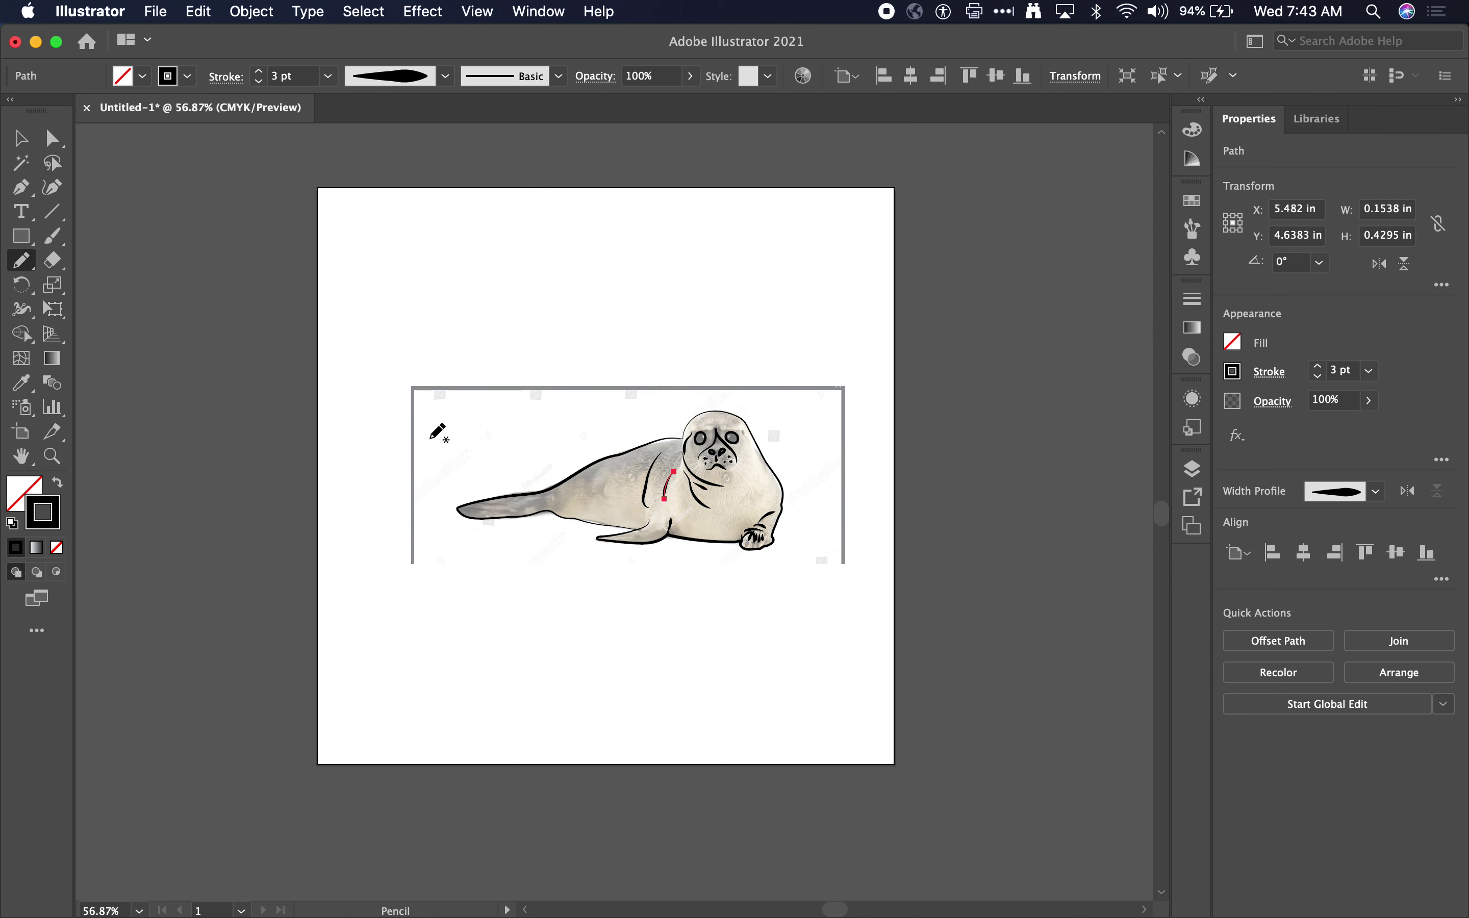
- Duplicate the artboard with its seal artwork using the Artboard tool and Edit > Copy
{"action": "left_click", "coordinate": [23, 435]}
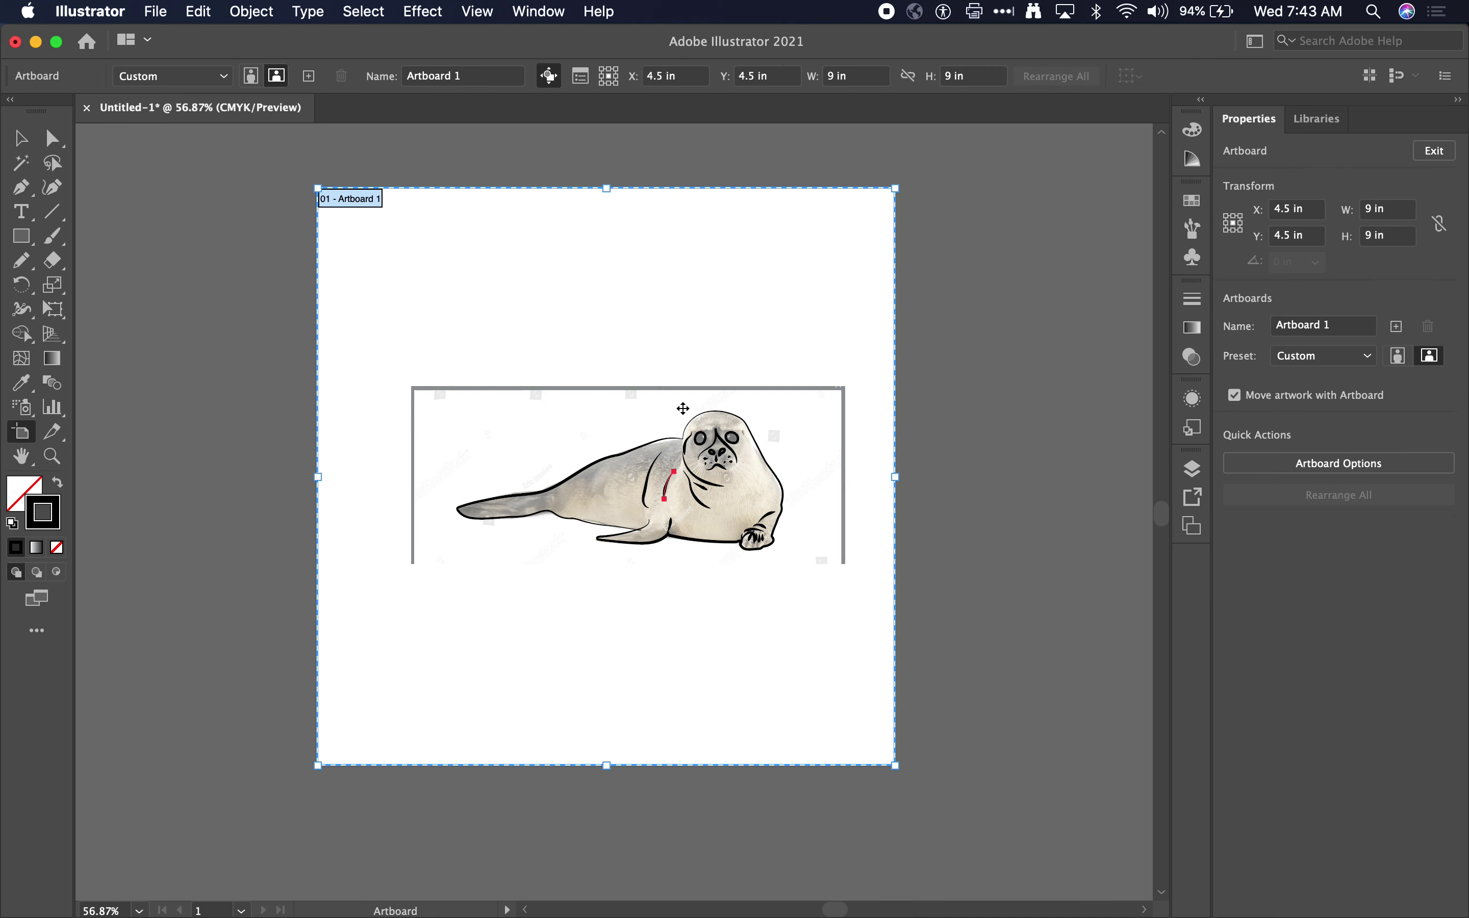
{"action": "scroll", "coordinate": [653, 429], "scroll_direction": "down", "scroll_amount": 3}
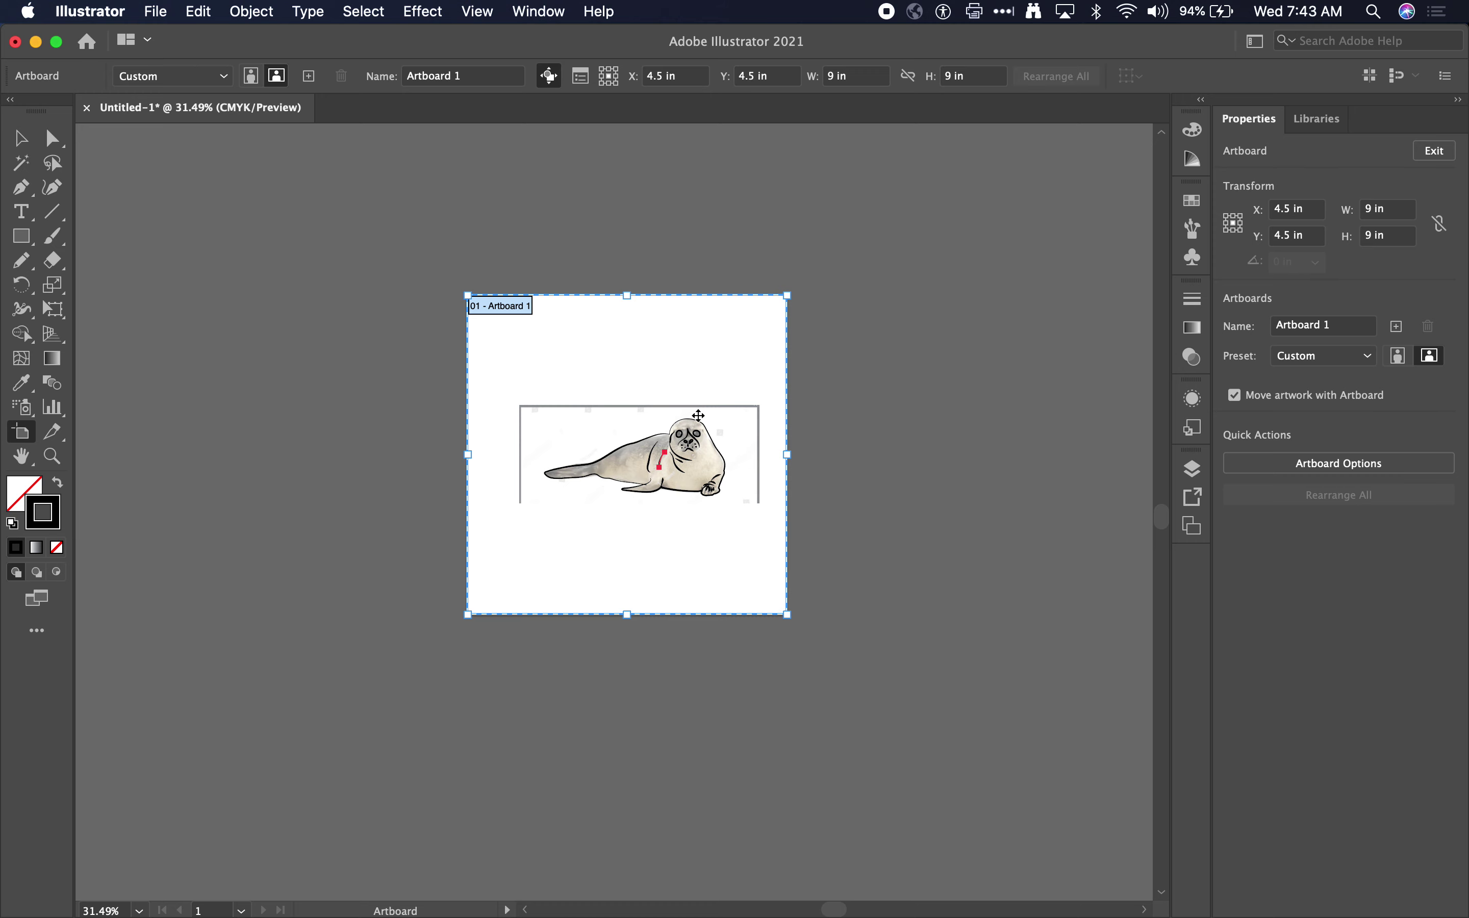
{"action": "left_click", "coordinate": [198, 10]}
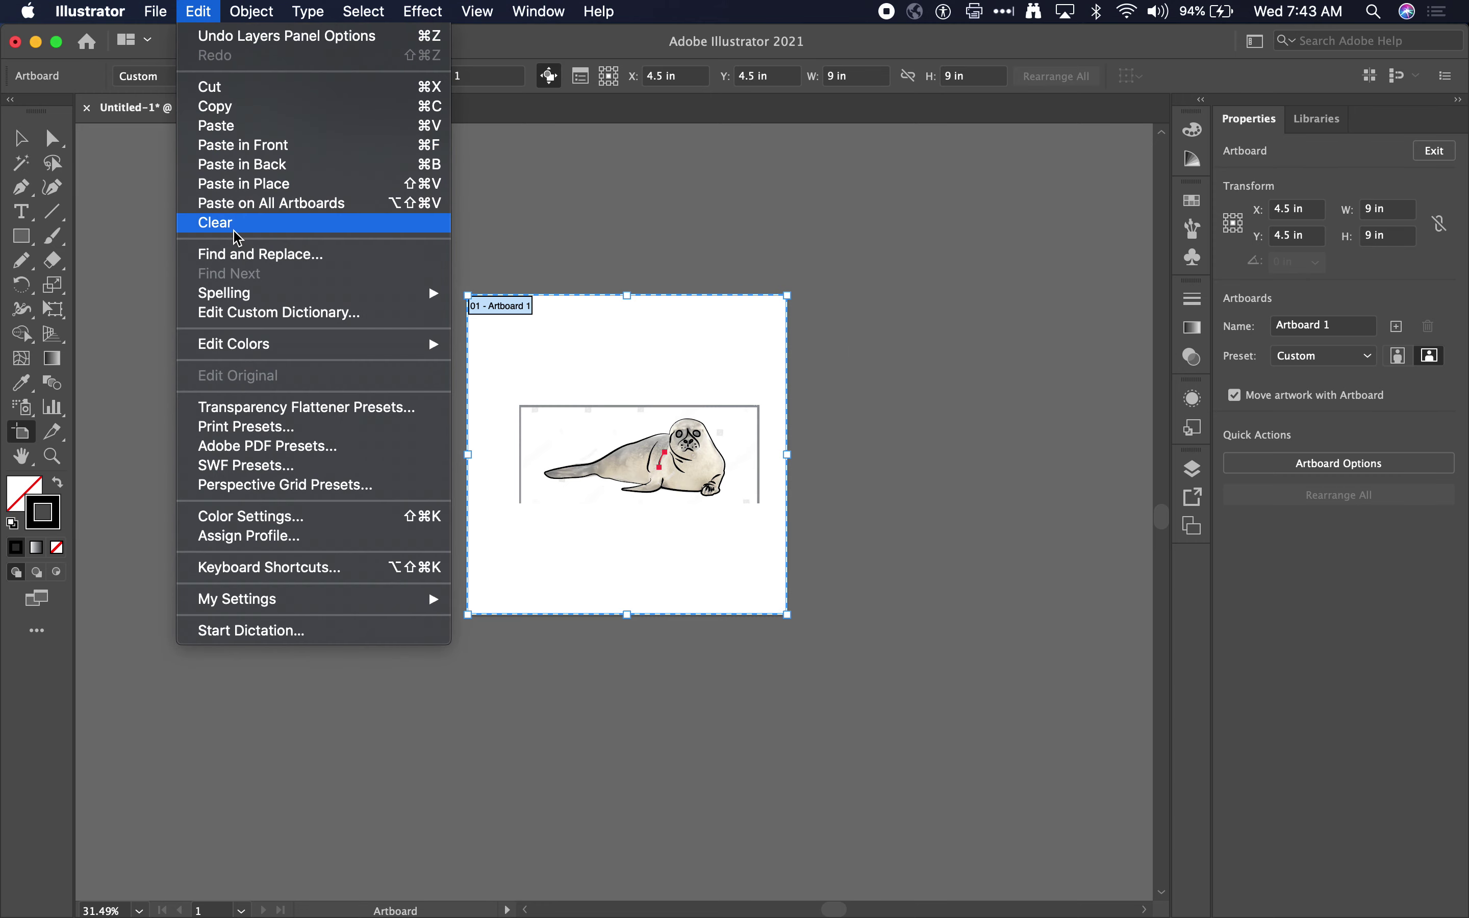
{"action": "left_click", "coordinate": [259, 108]}
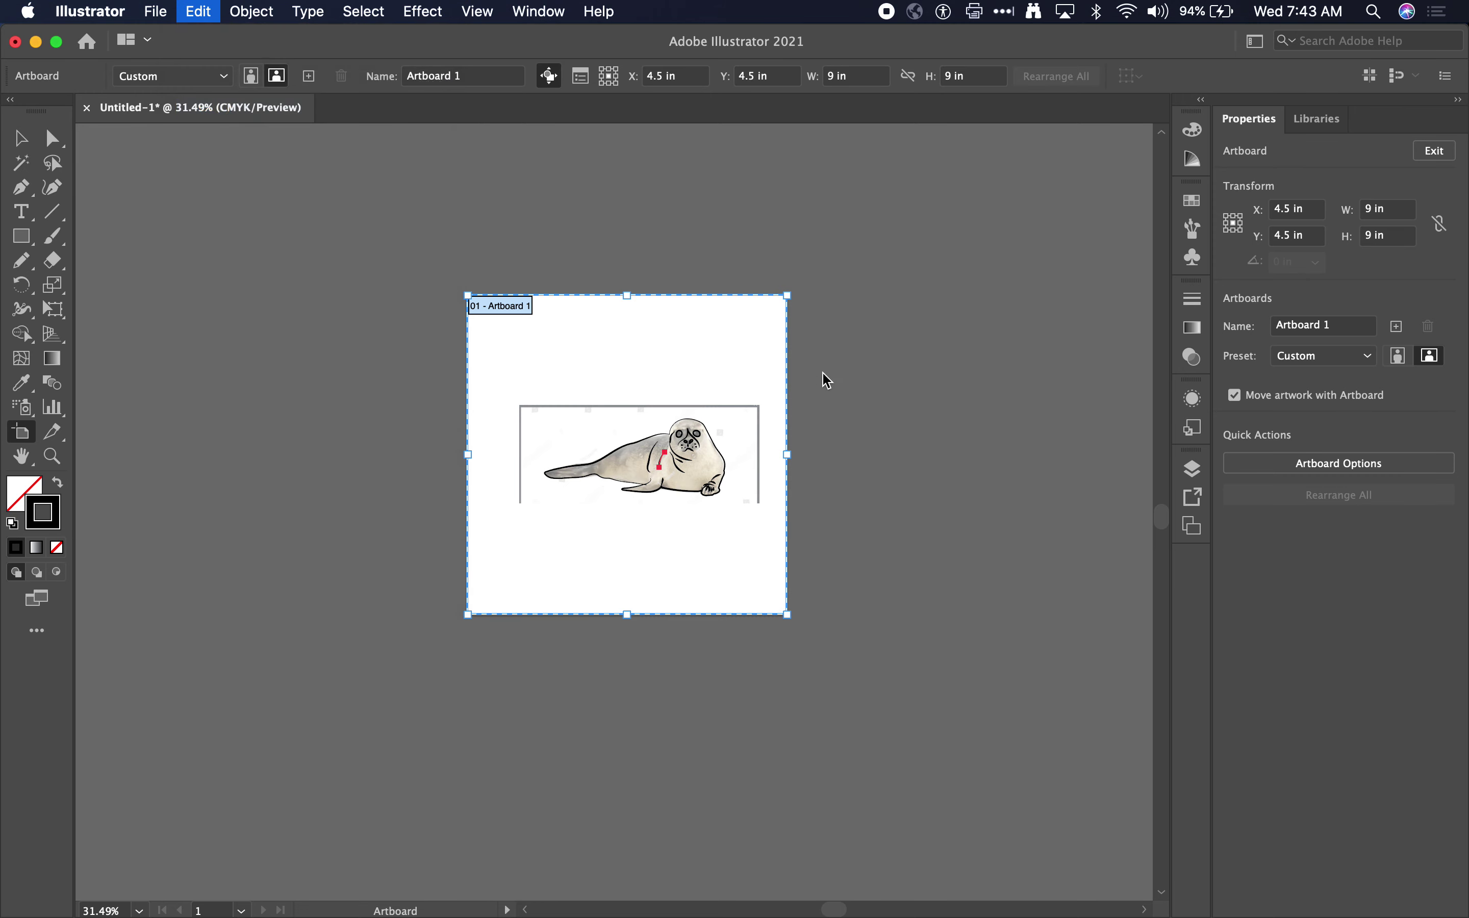
{"action": "left_click", "coordinate": [942, 507]}
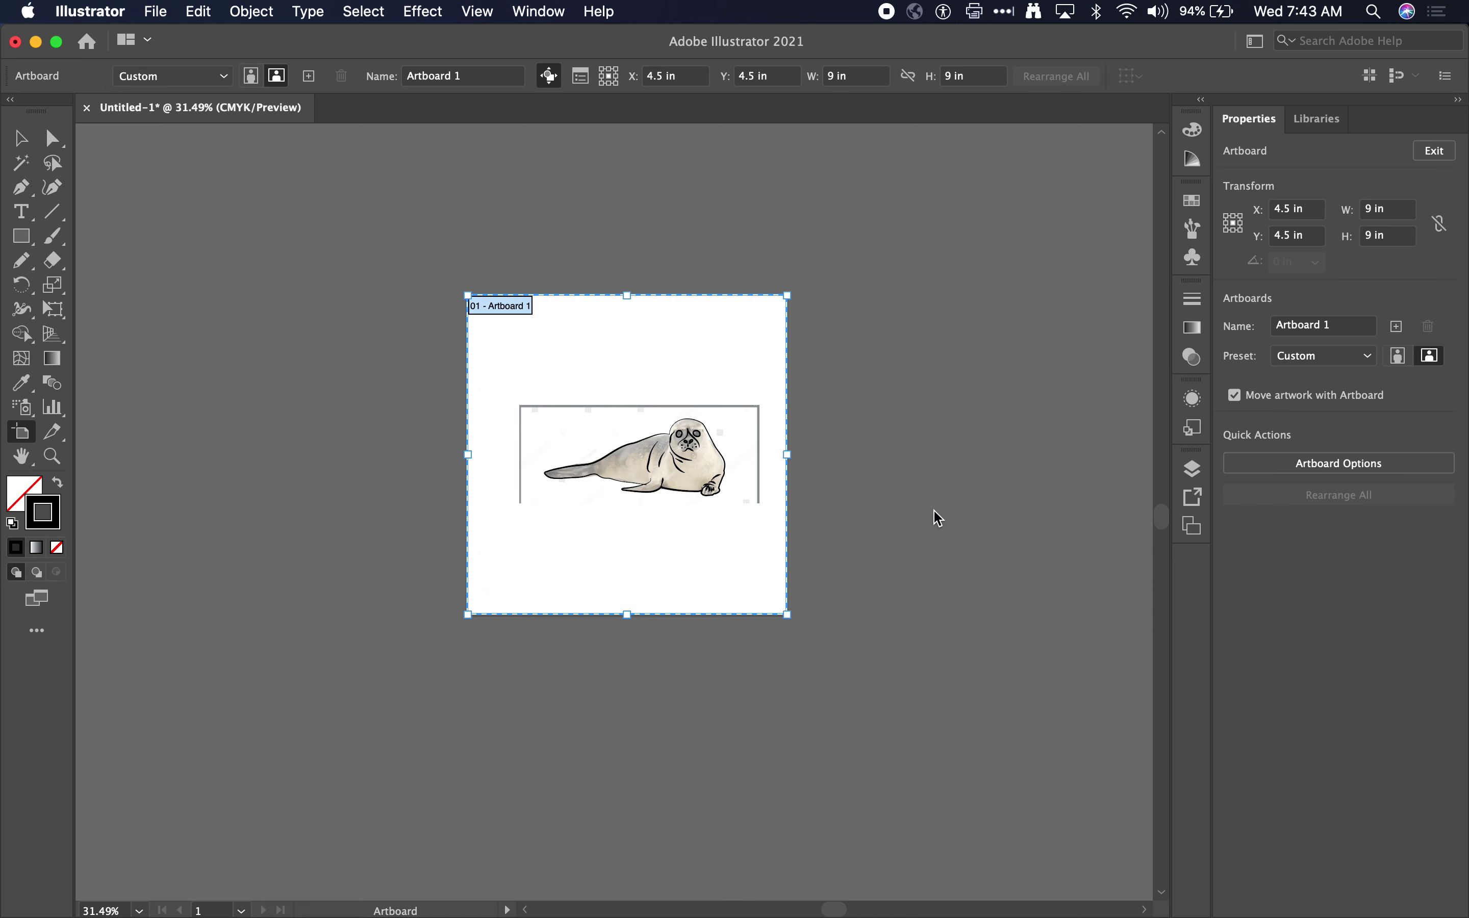
{"action": "scroll", "coordinate": [866, 501], "scroll_direction": "right", "scroll_amount": 5}
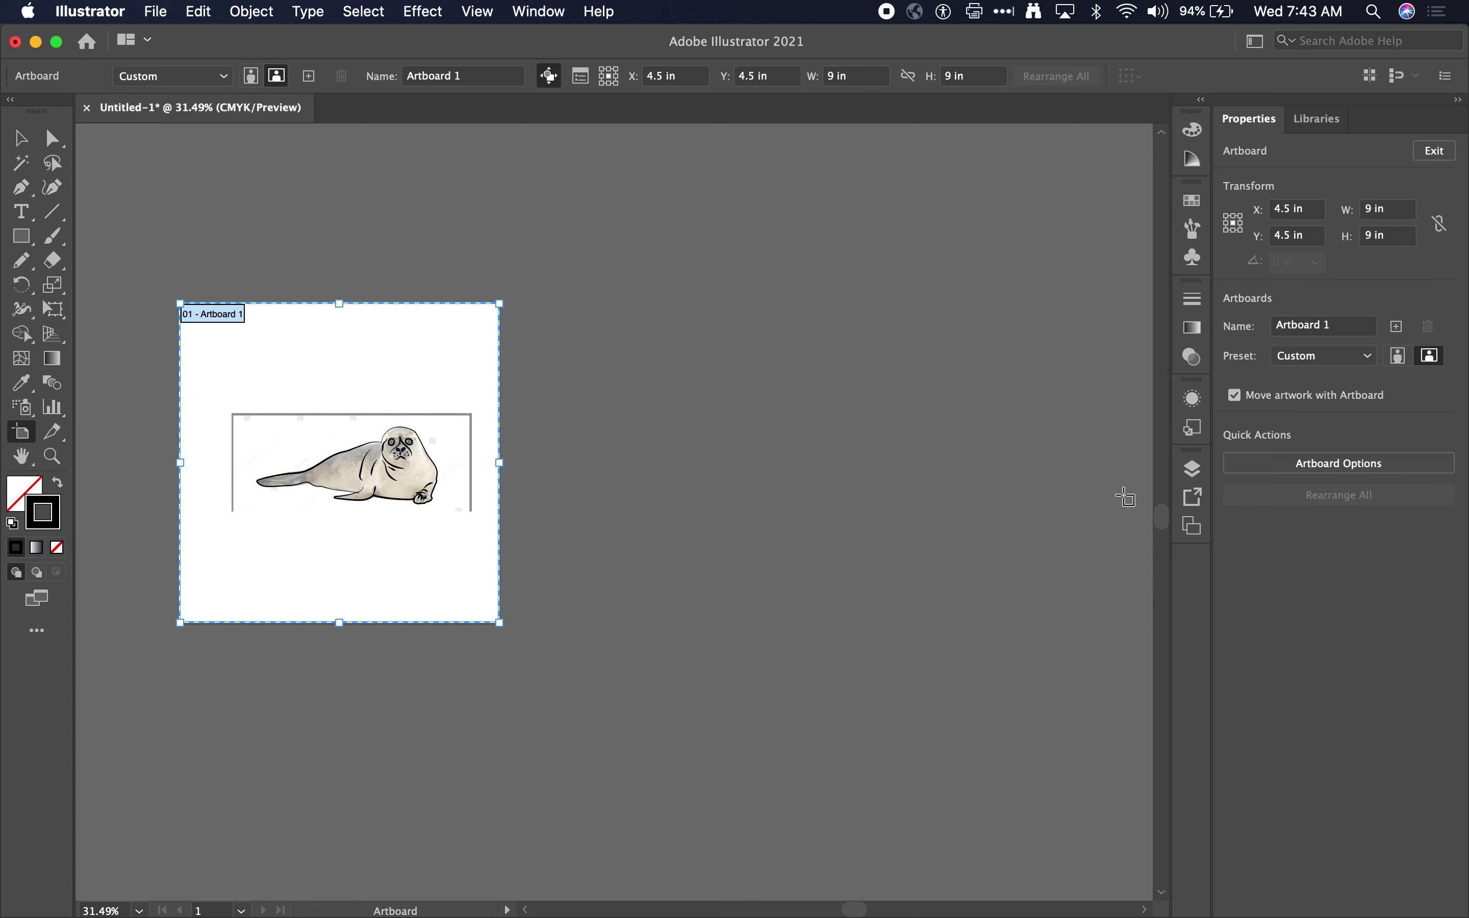
{"action": "left_click", "coordinate": [20, 144]}
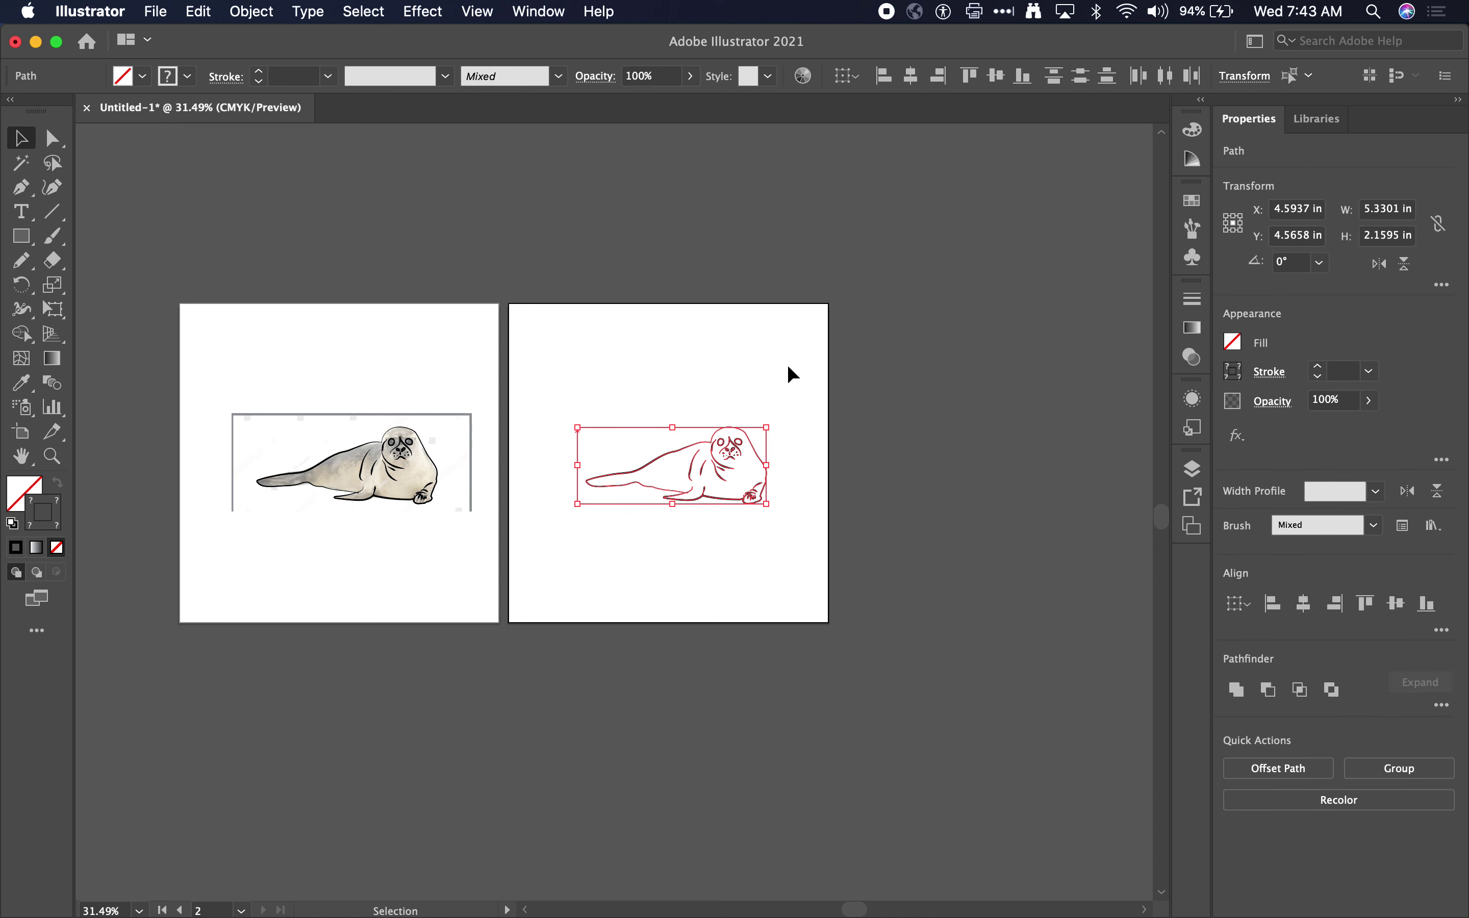
- Hide Layer 1, which holds the seal photo, in the Layers panel
{"action": "scroll", "coordinate": [696, 385], "scroll_direction": "up", "scroll_amount": 5}
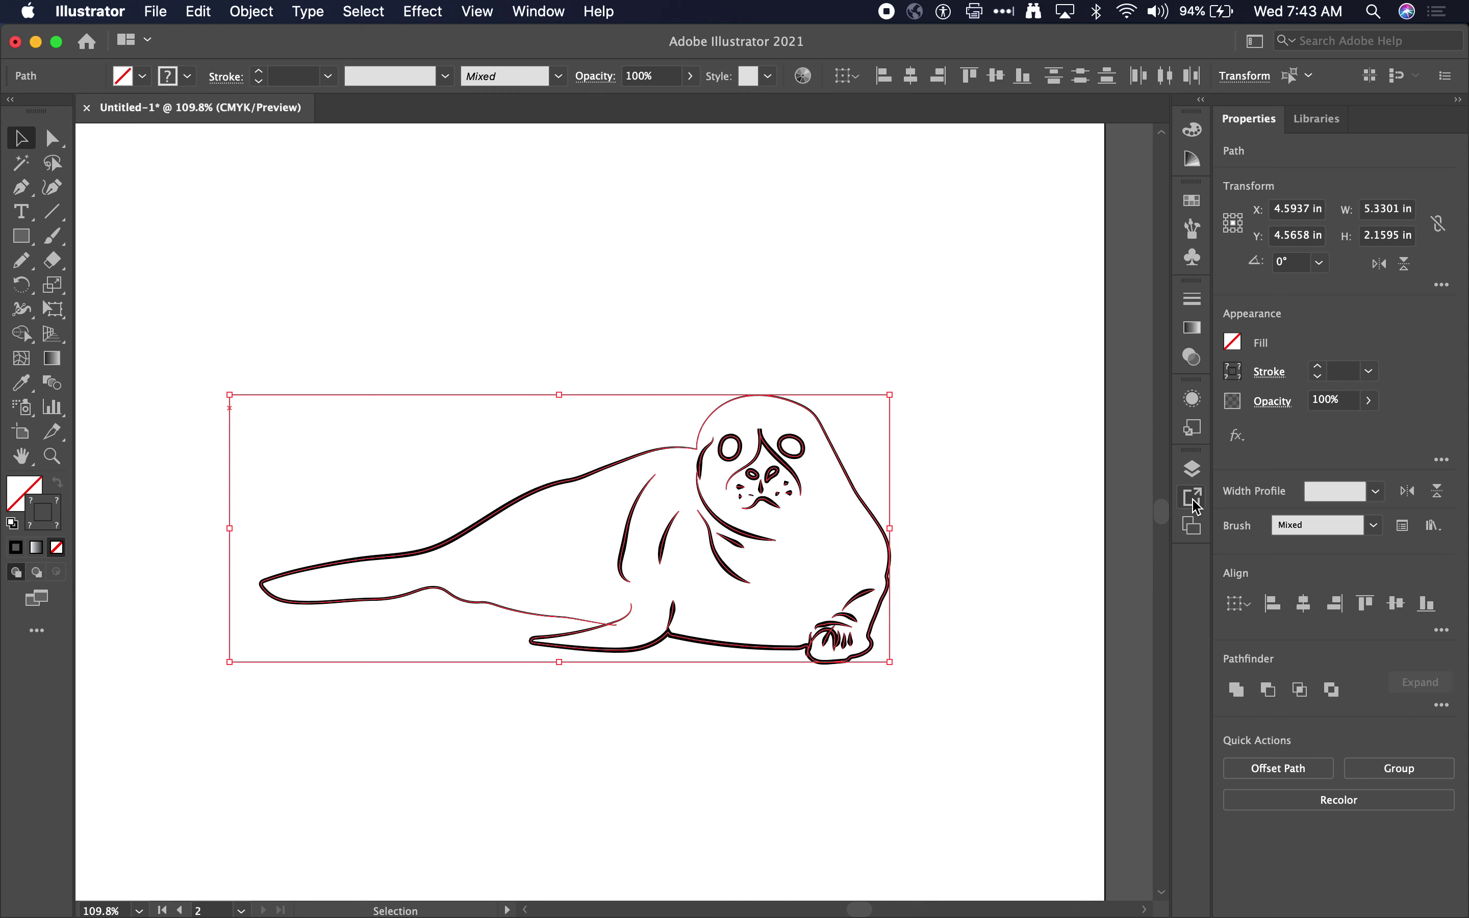
{"action": "left_click", "coordinate": [1192, 468]}
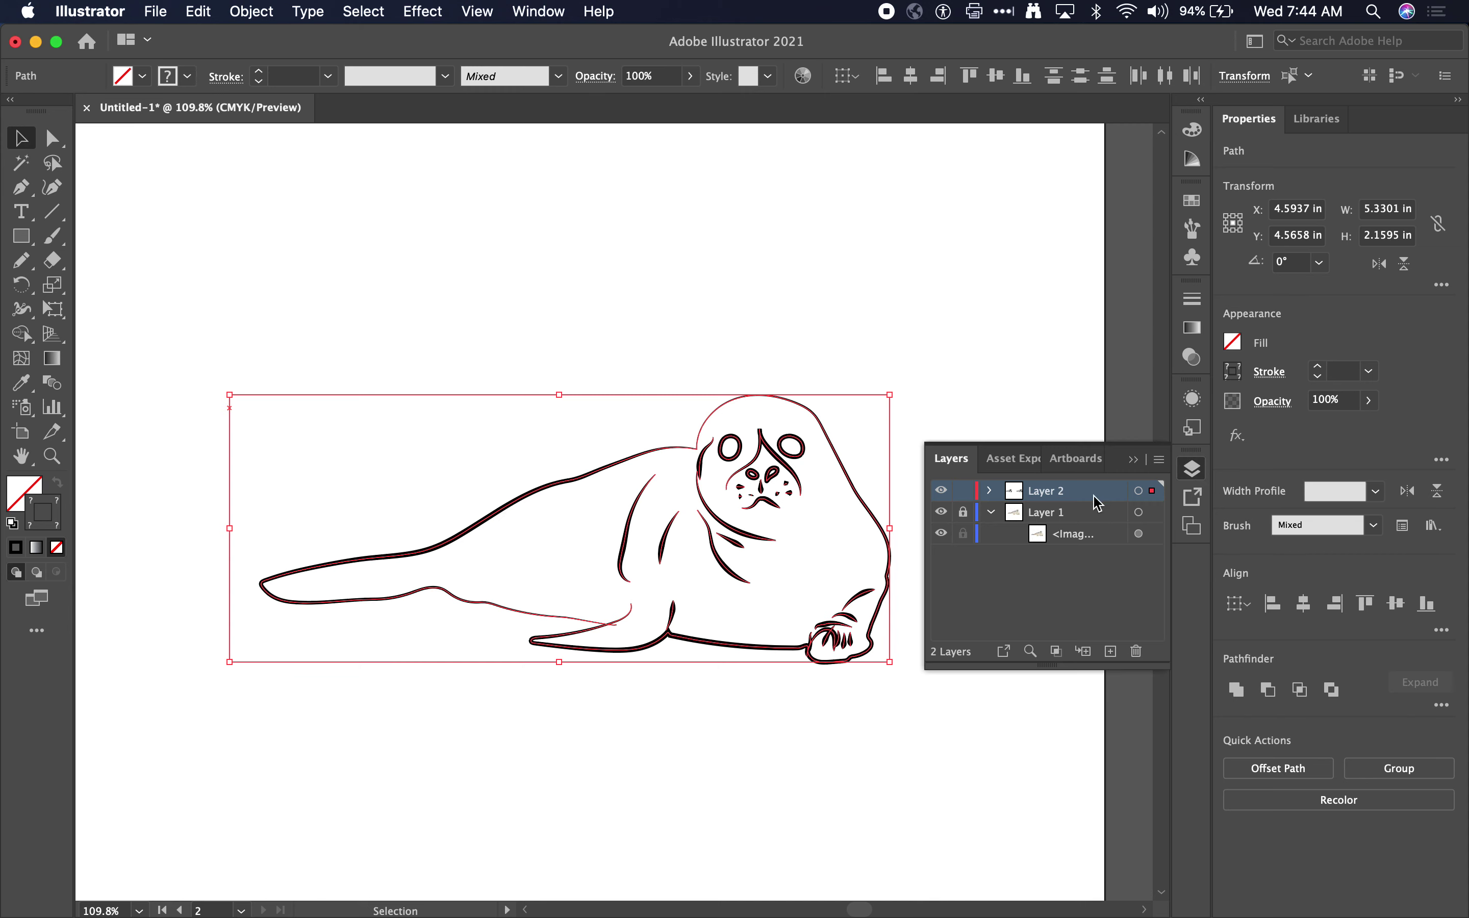
{"action": "left_click", "coordinate": [941, 512]}
{"action": "scroll", "coordinate": [317, 141], "scroll_direction": "down", "scroll_amount": 5}
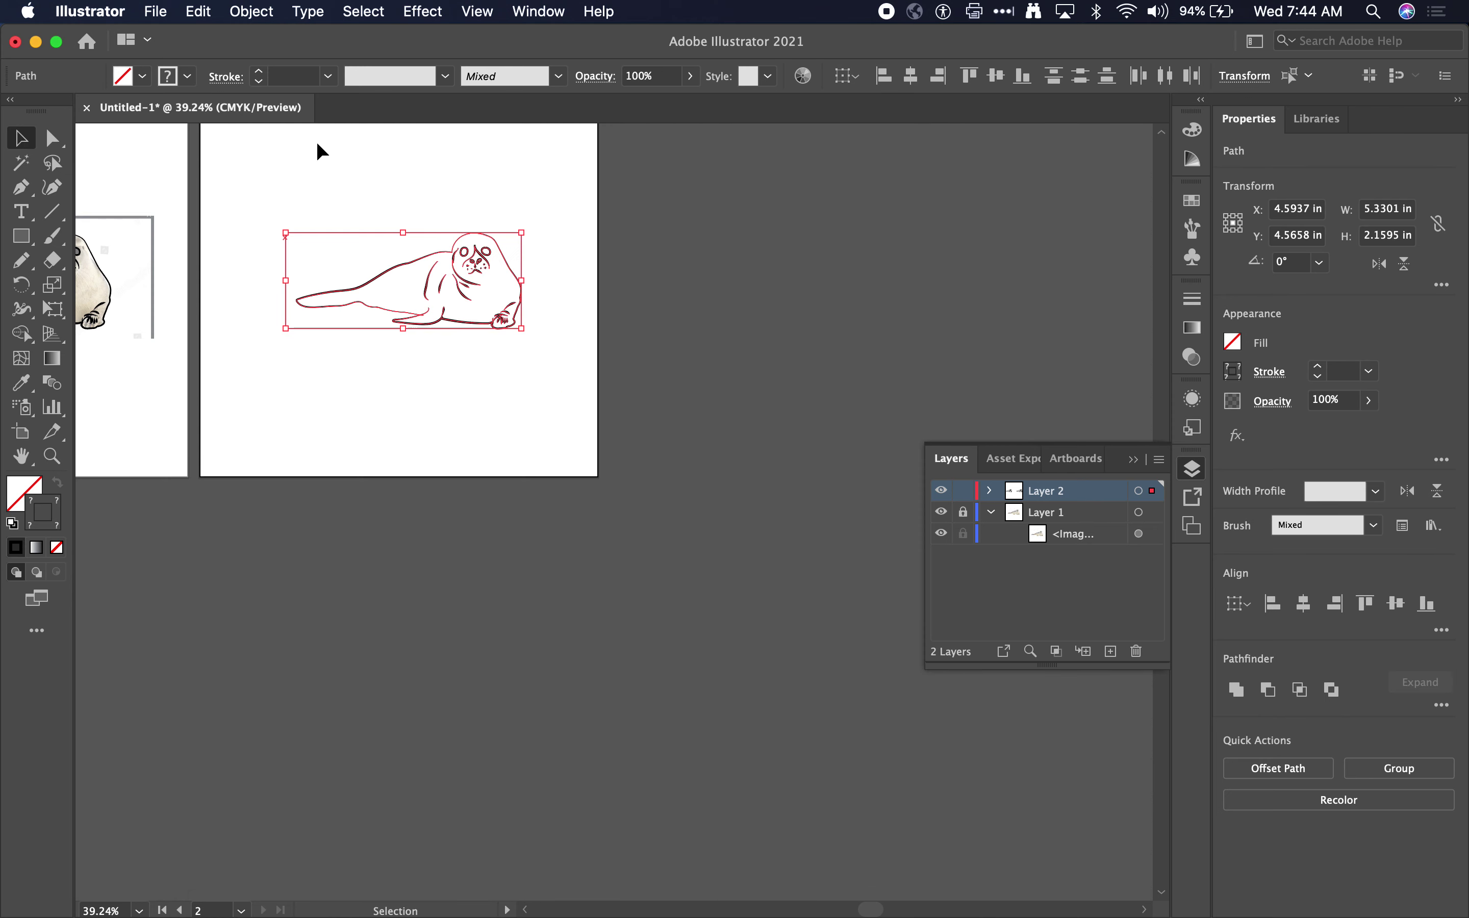
{"action": "scroll", "coordinate": [507, 246], "scroll_direction": "up", "scroll_amount": 5}
{"action": "scroll", "coordinate": [508, 247], "scroll_direction": "left", "scroll_amount": 5}
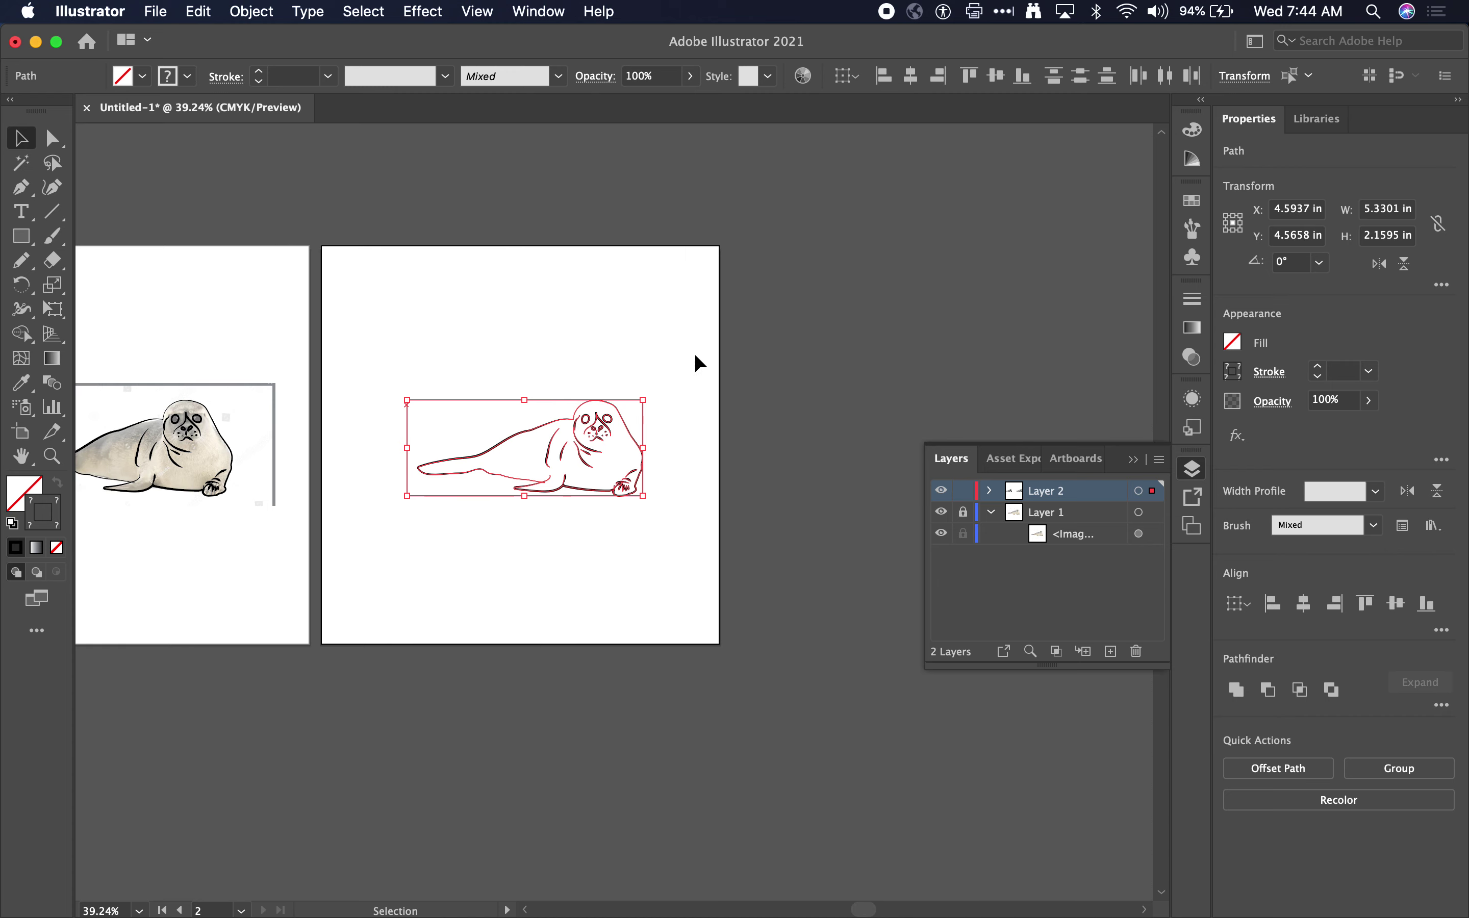
{"action": "left_click_drag", "start_coordinate": [555, 477], "coordinate": [587, 124]}
{"action": "key", "text": "super+z"}
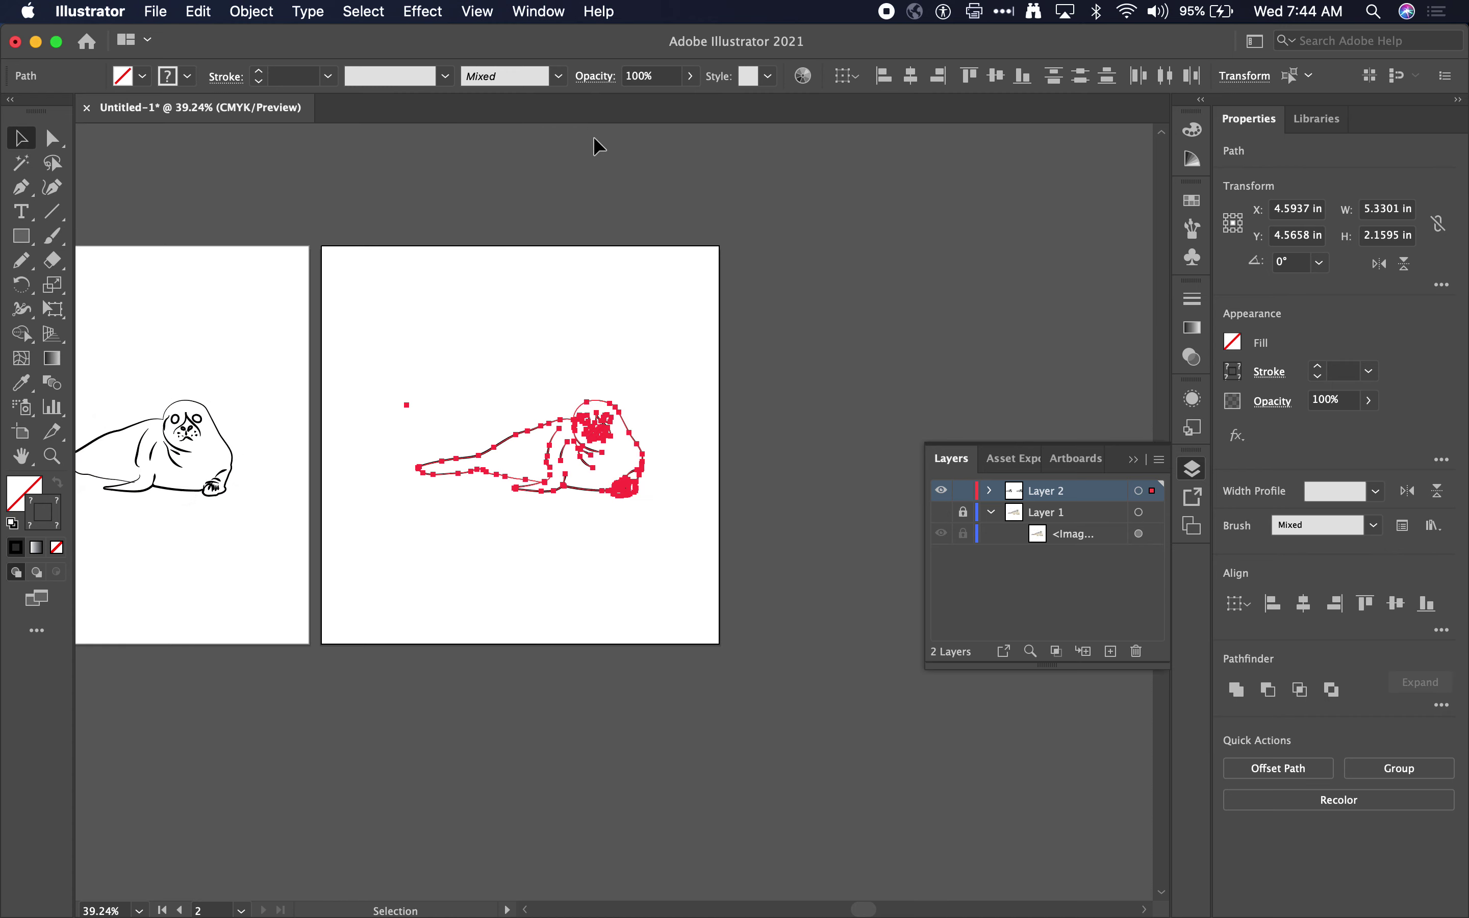
{"action": "scroll", "coordinate": [614, 456], "scroll_direction": "up", "scroll_amount": 5}
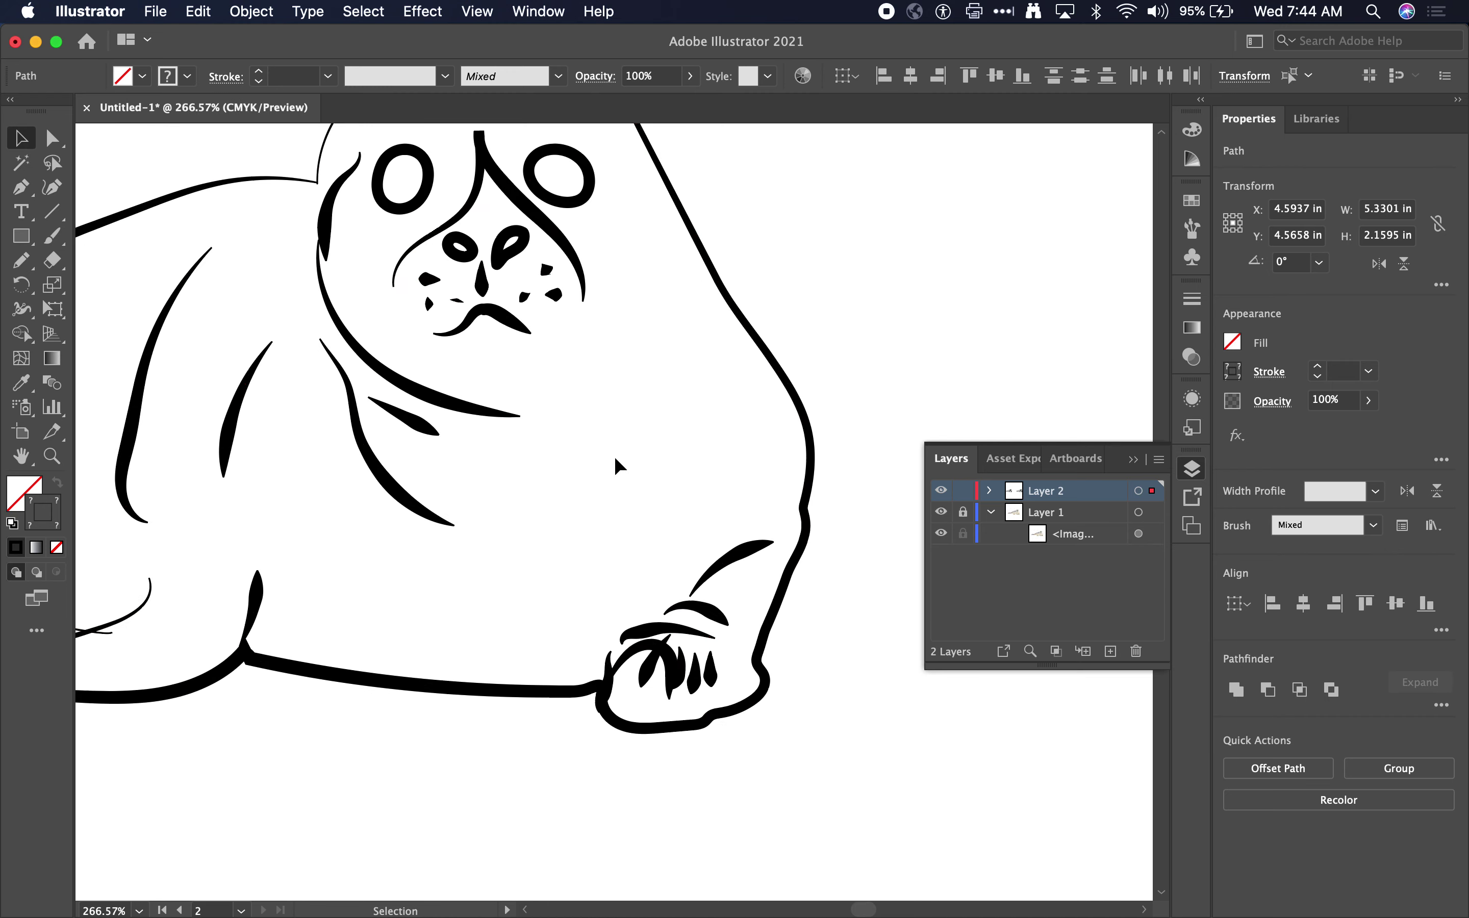
{"action": "scroll", "coordinate": [695, 698], "scroll_direction": "up", "scroll_amount": 5}
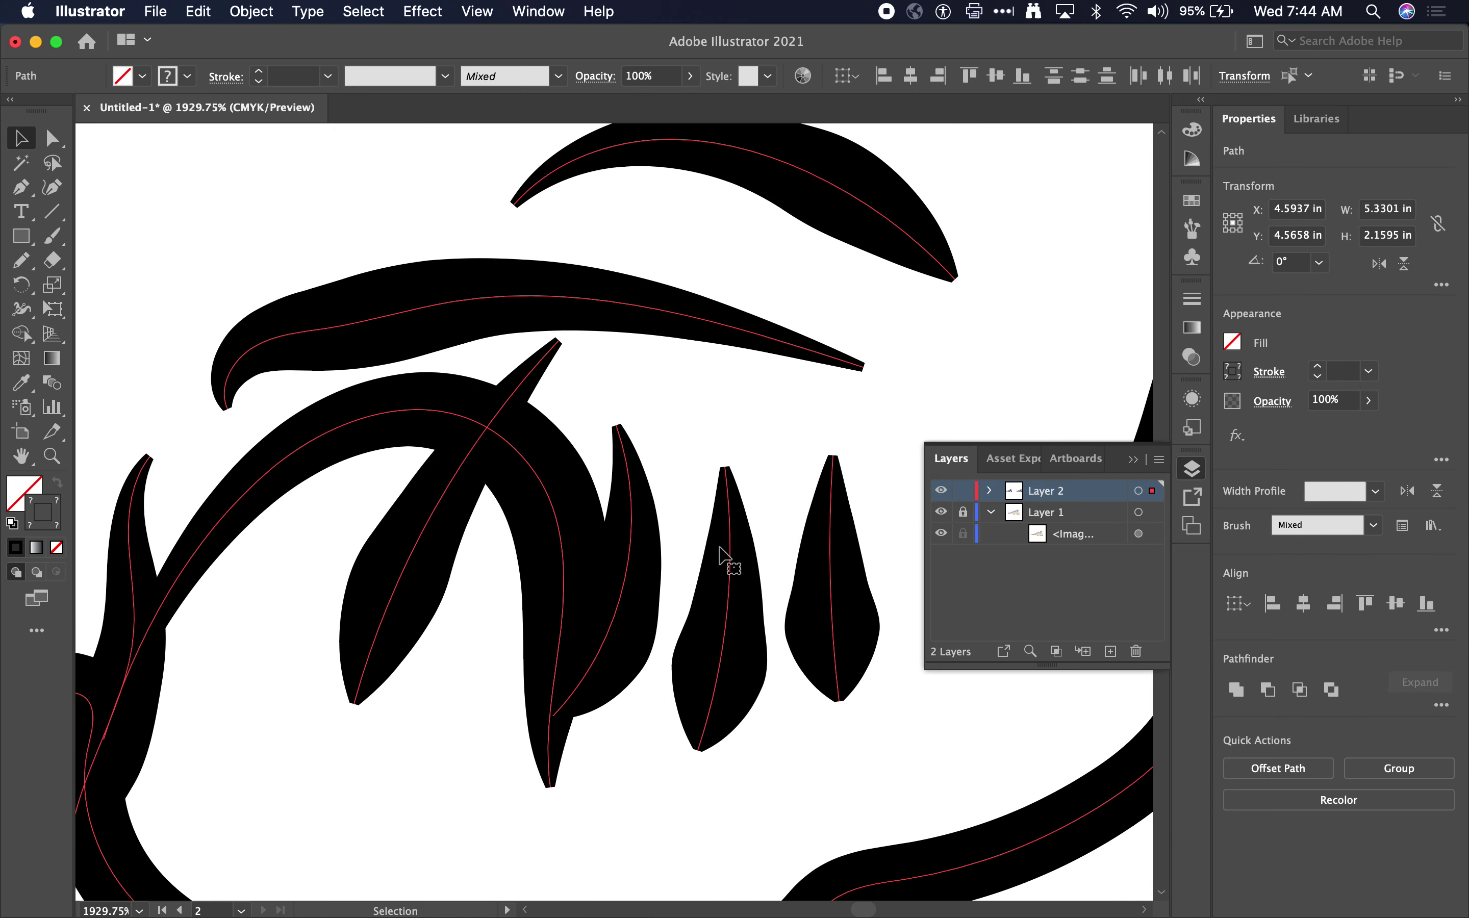
- Expand the seal's tapered strokes into filled shapes with Object > Expand Appearance, then show the Pathfinder options
{"action": "left_click", "coordinate": [268, 8]}
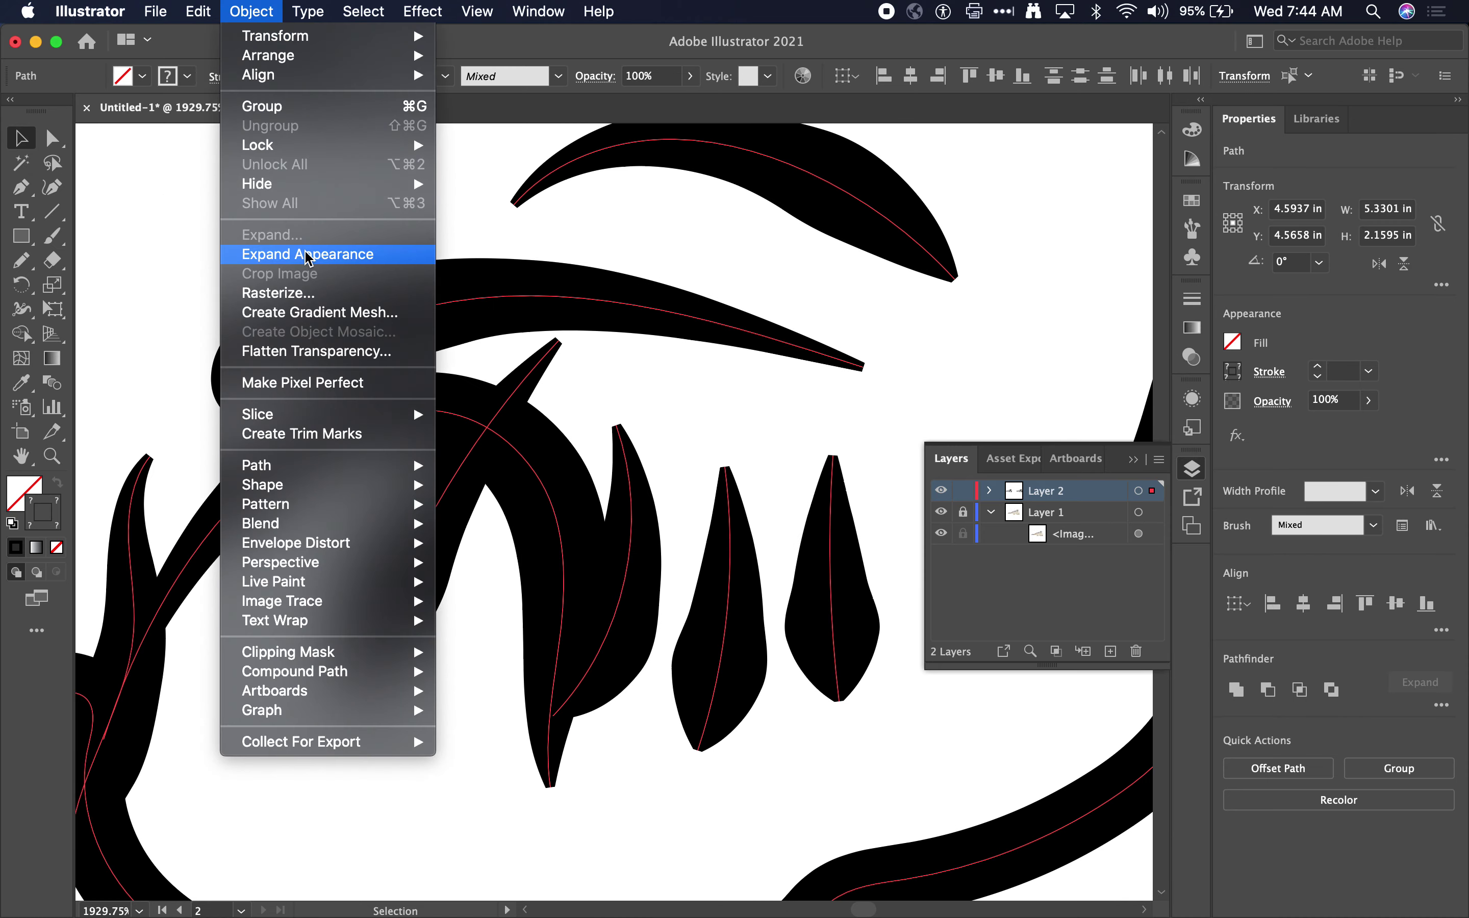
{"action": "left_click", "coordinate": [305, 254]}
{"action": "scroll", "coordinate": [559, 468], "scroll_direction": "down", "scroll_amount": 3}
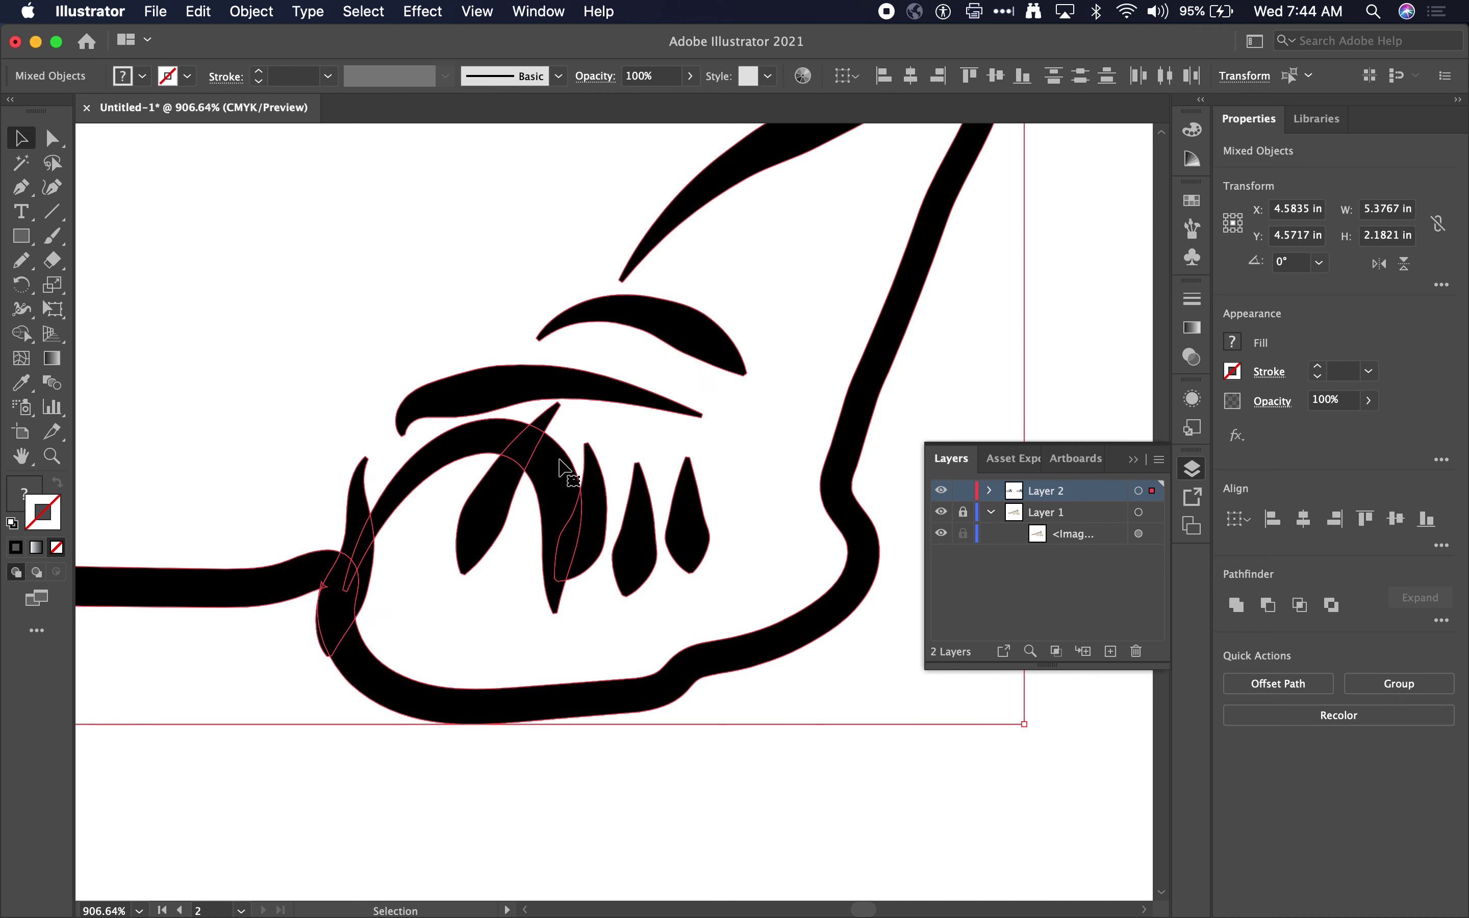
{"action": "scroll", "coordinate": [351, 598], "scroll_direction": "up", "scroll_amount": 3}
{"action": "scroll", "coordinate": [364, 577], "scroll_direction": "up", "scroll_amount": 3}
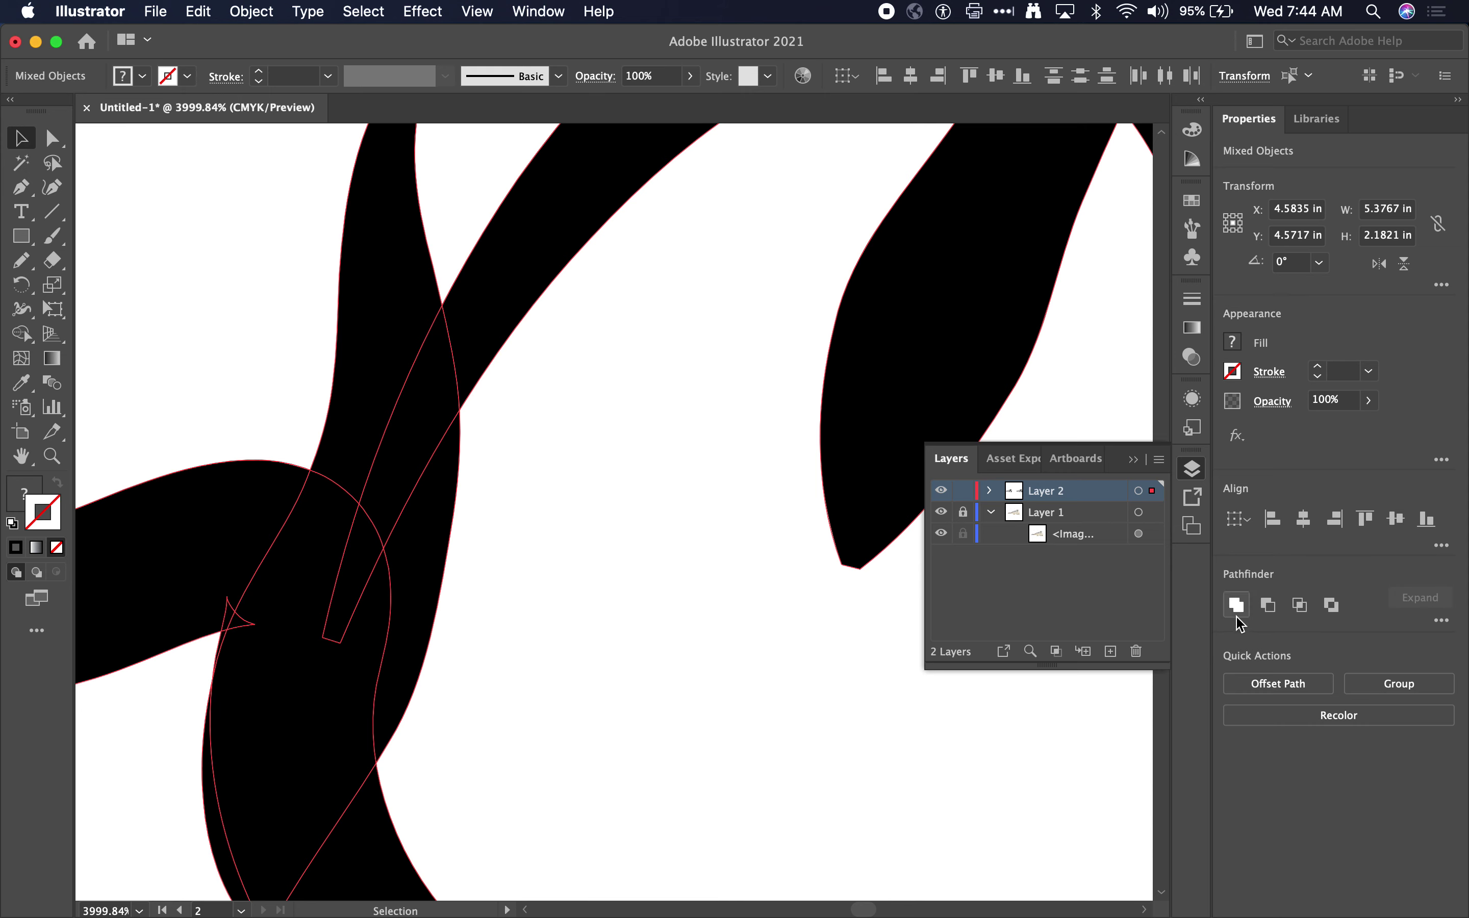
{"action": "left_click", "coordinate": [1441, 620]}
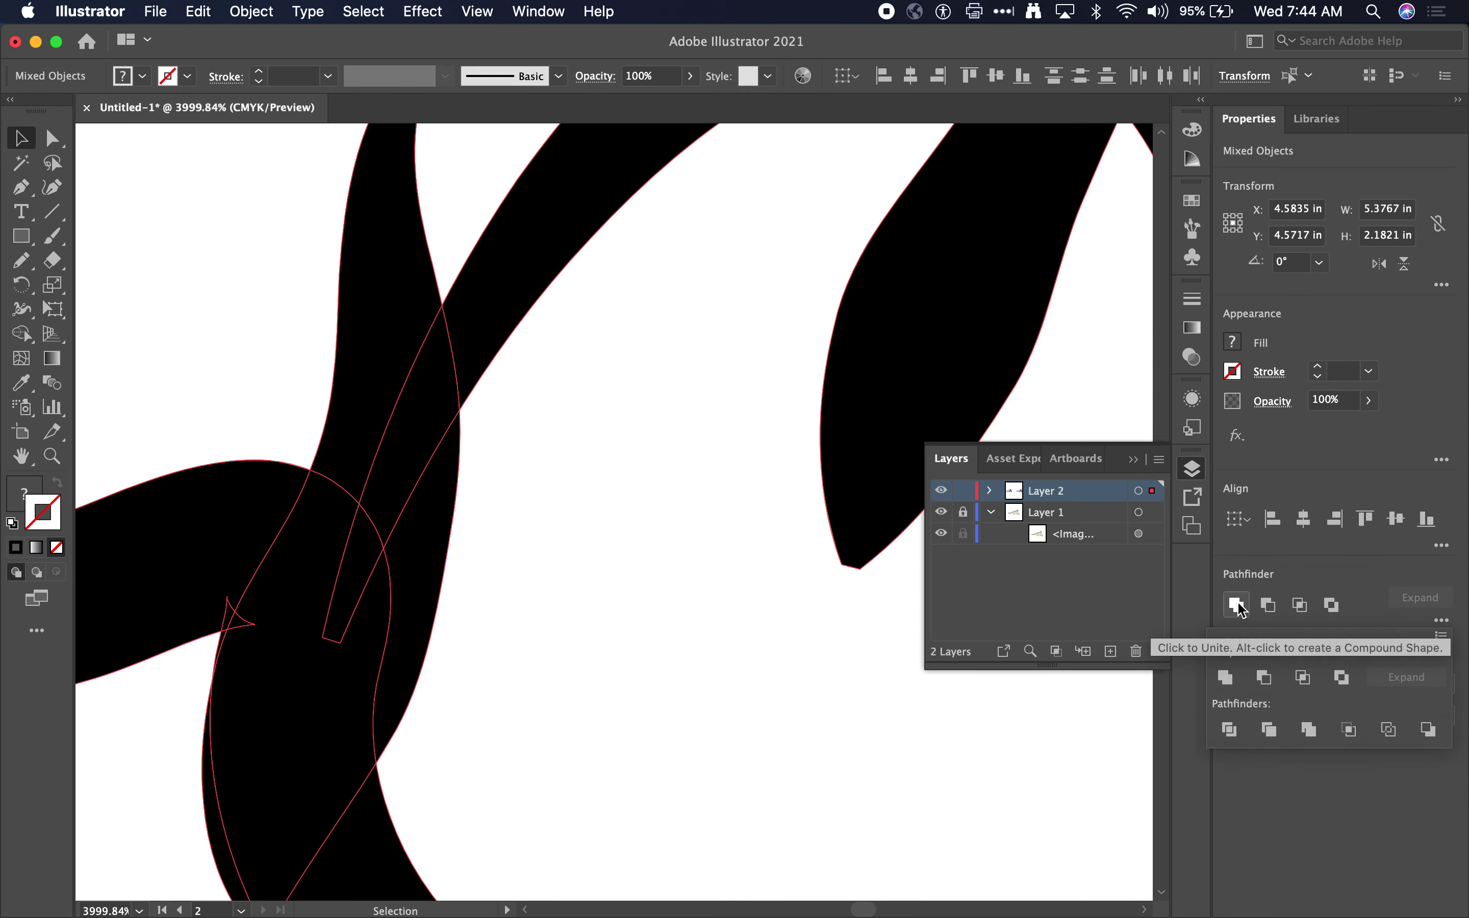
{"action": "left_click", "coordinate": [1309, 731]}
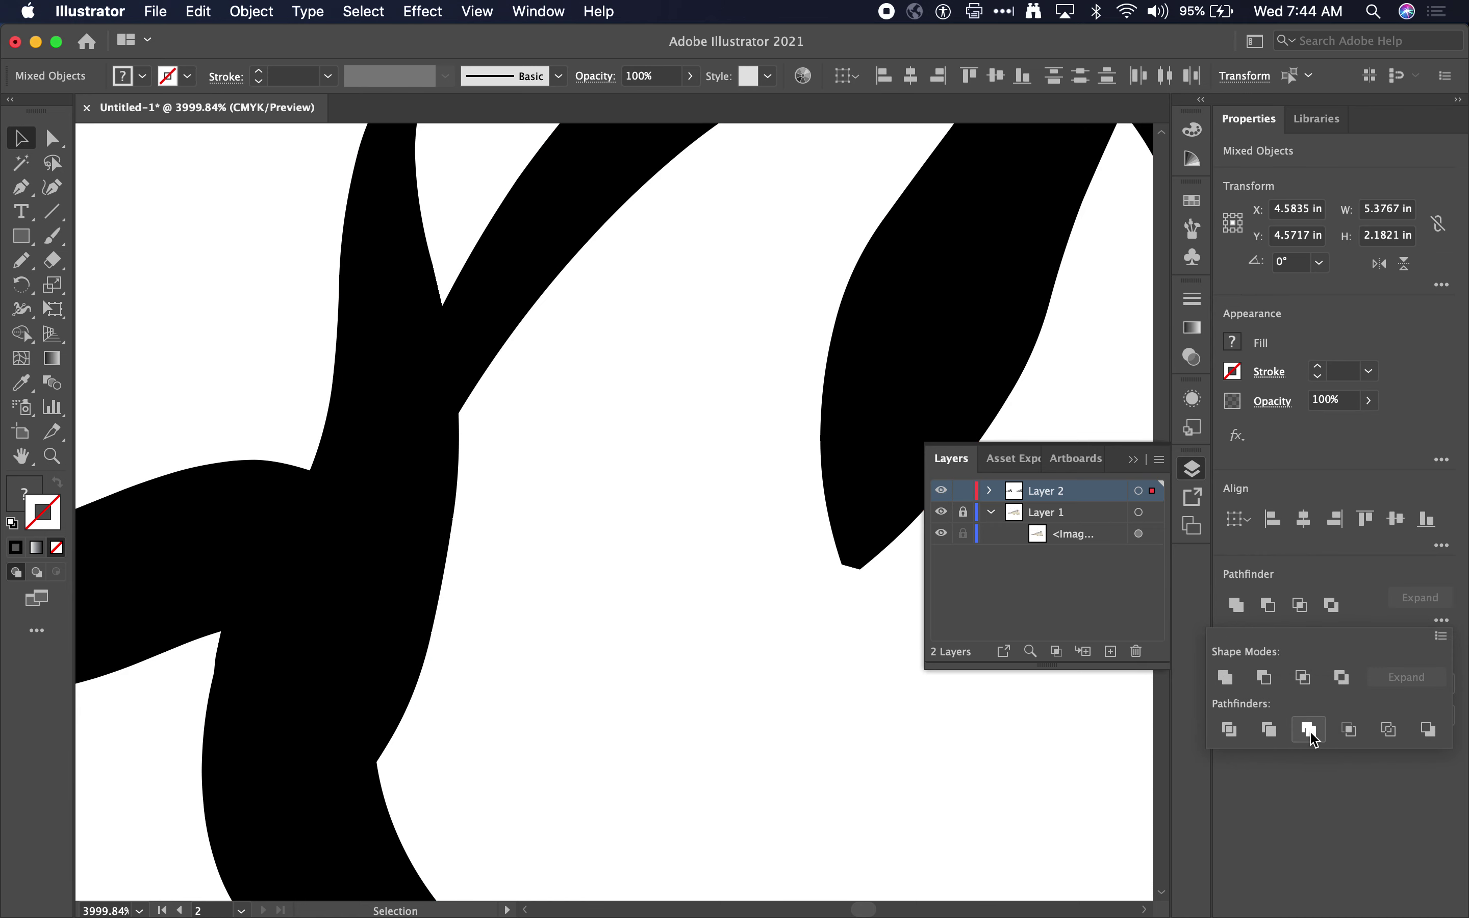
{"action": "left_click", "coordinate": [287, 373]}
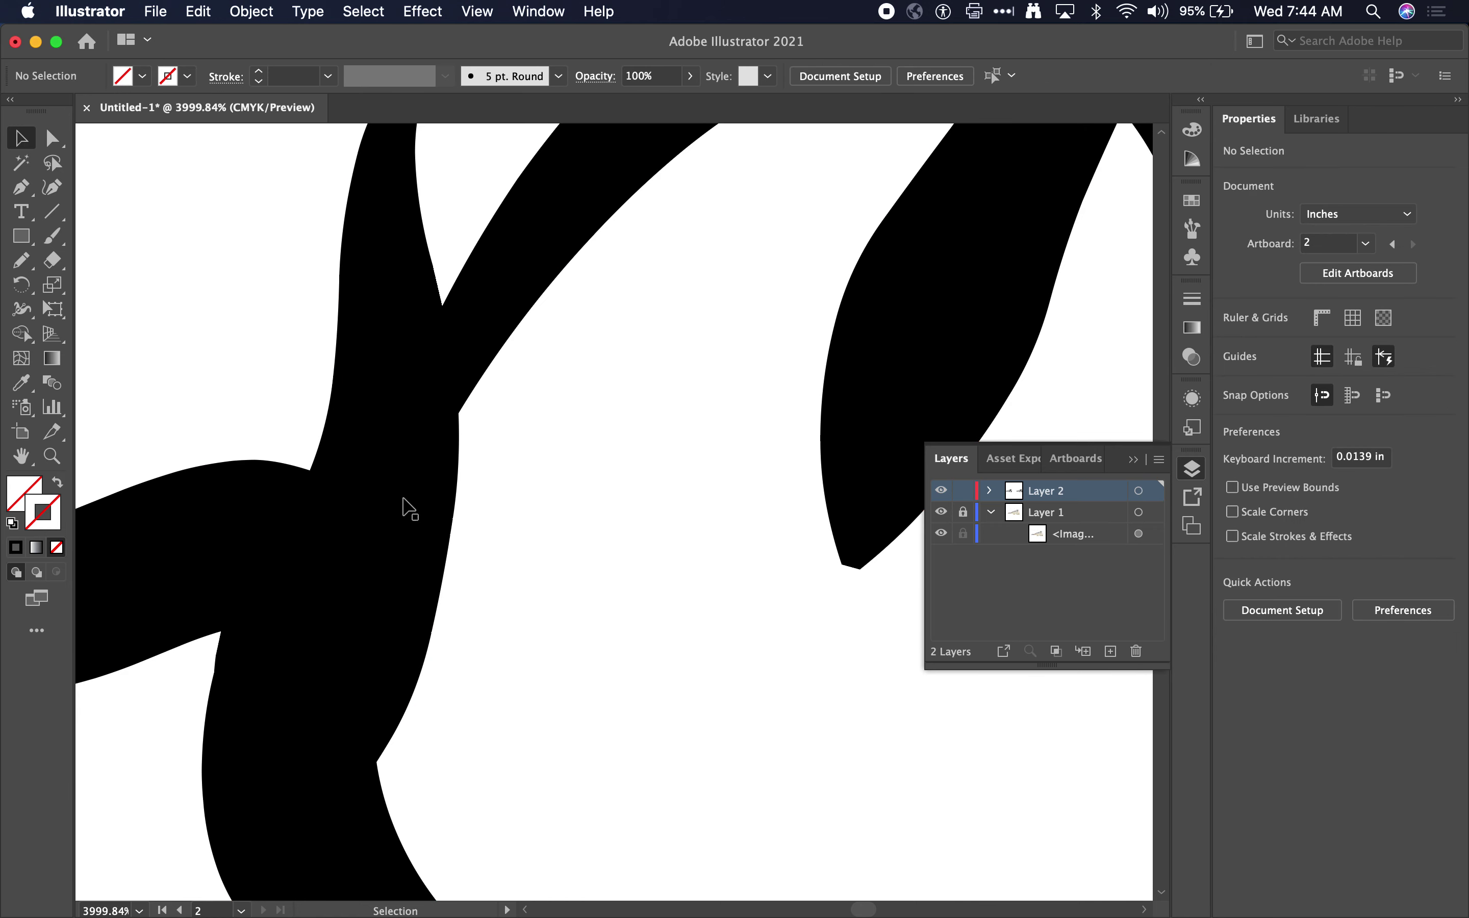
{"action": "left_click", "coordinate": [292, 499]}
{"action": "scroll", "coordinate": [456, 562], "scroll_direction": "down", "scroll_amount": 3}
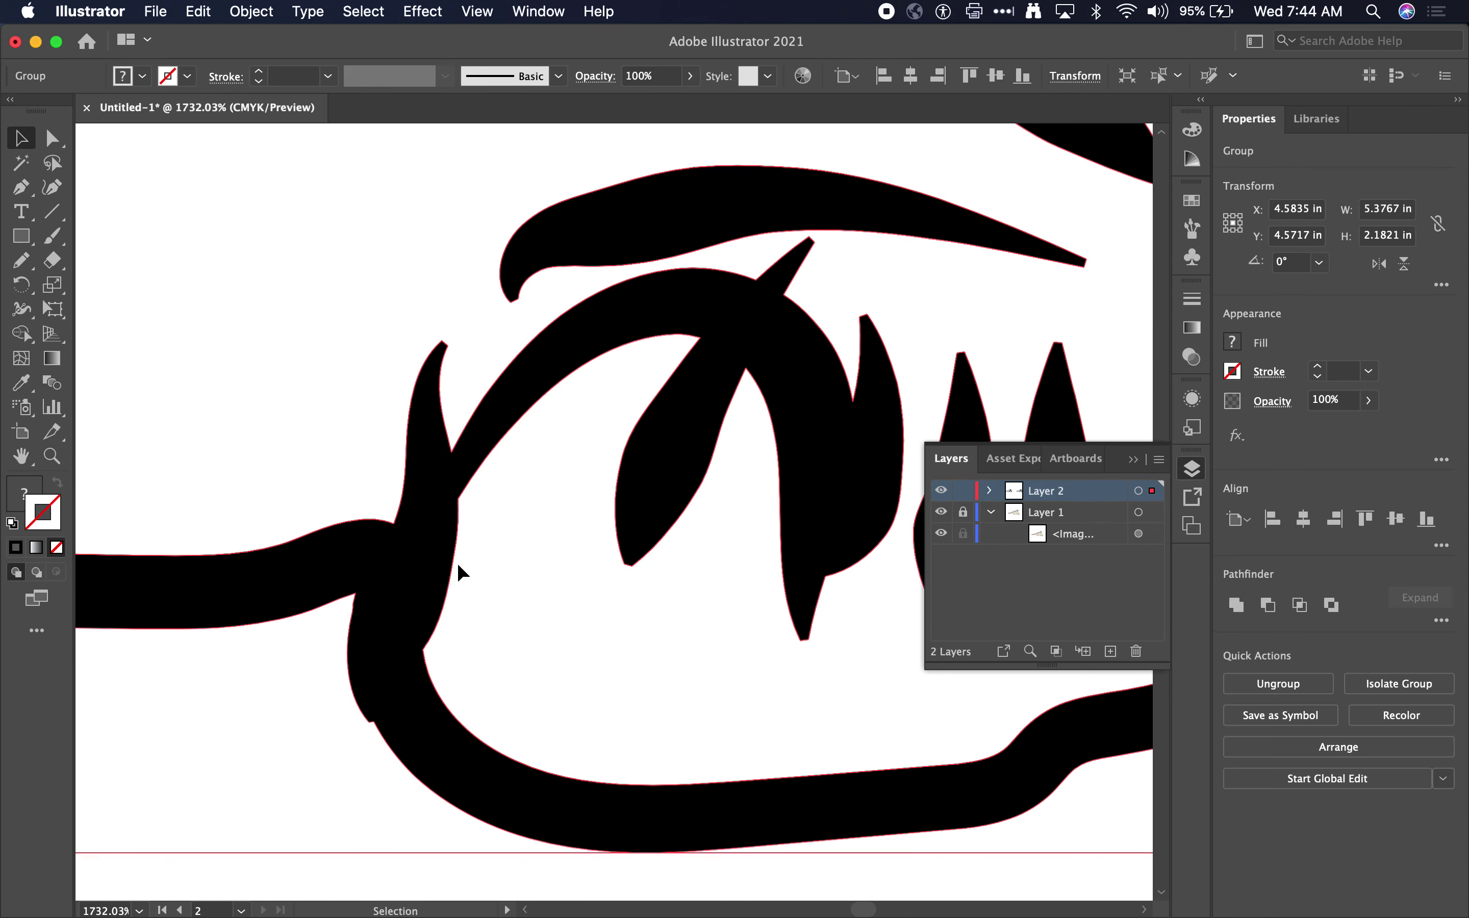
{"action": "scroll", "coordinate": [556, 545], "scroll_direction": "down", "scroll_amount": 2}
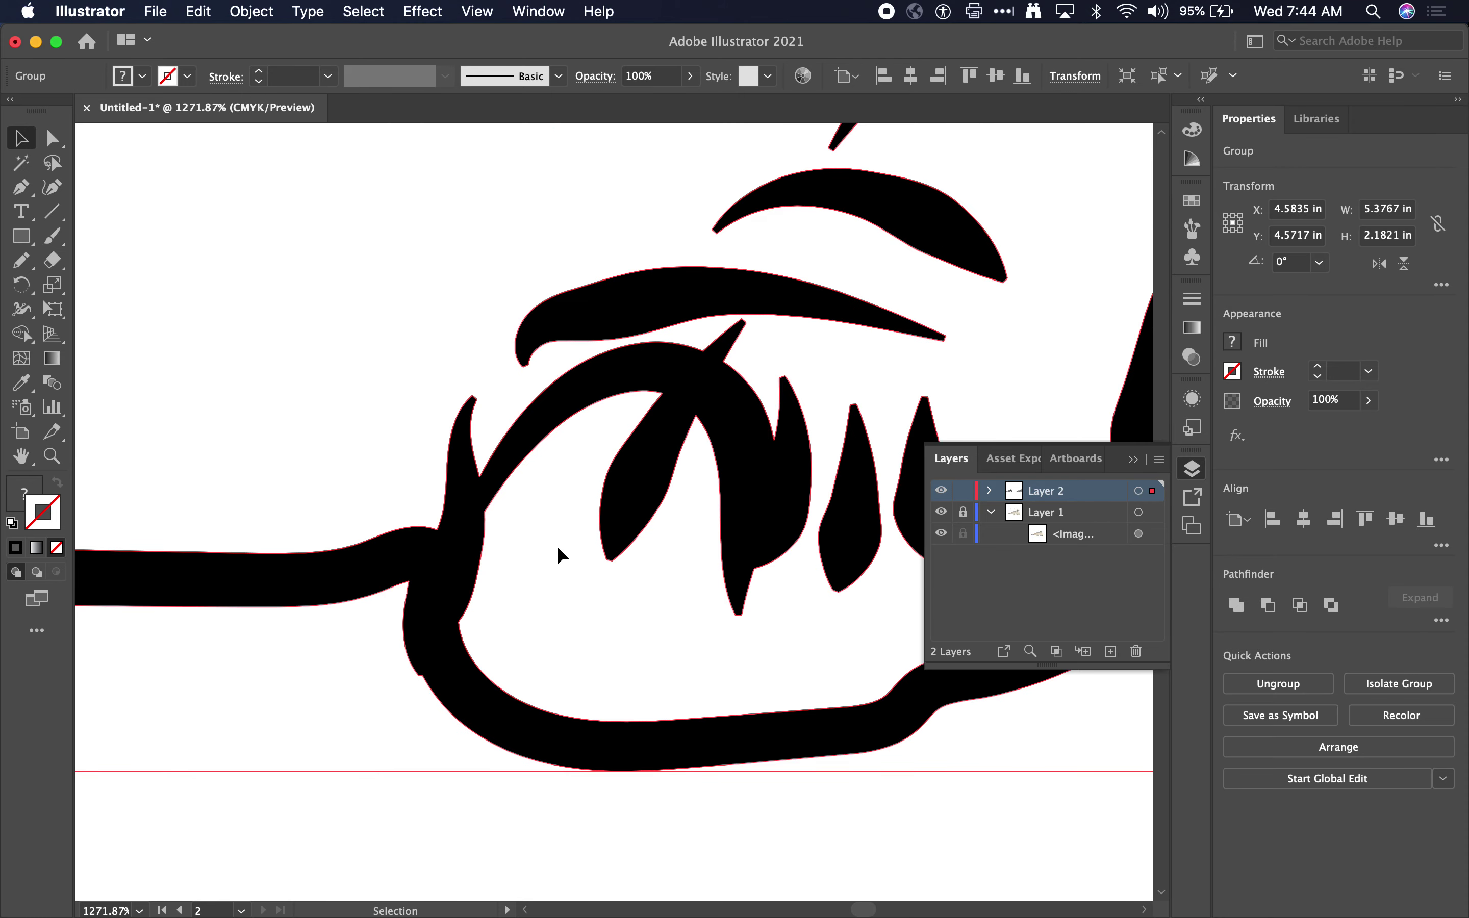
{"action": "scroll", "coordinate": [558, 545], "scroll_direction": "down", "scroll_amount": 4}
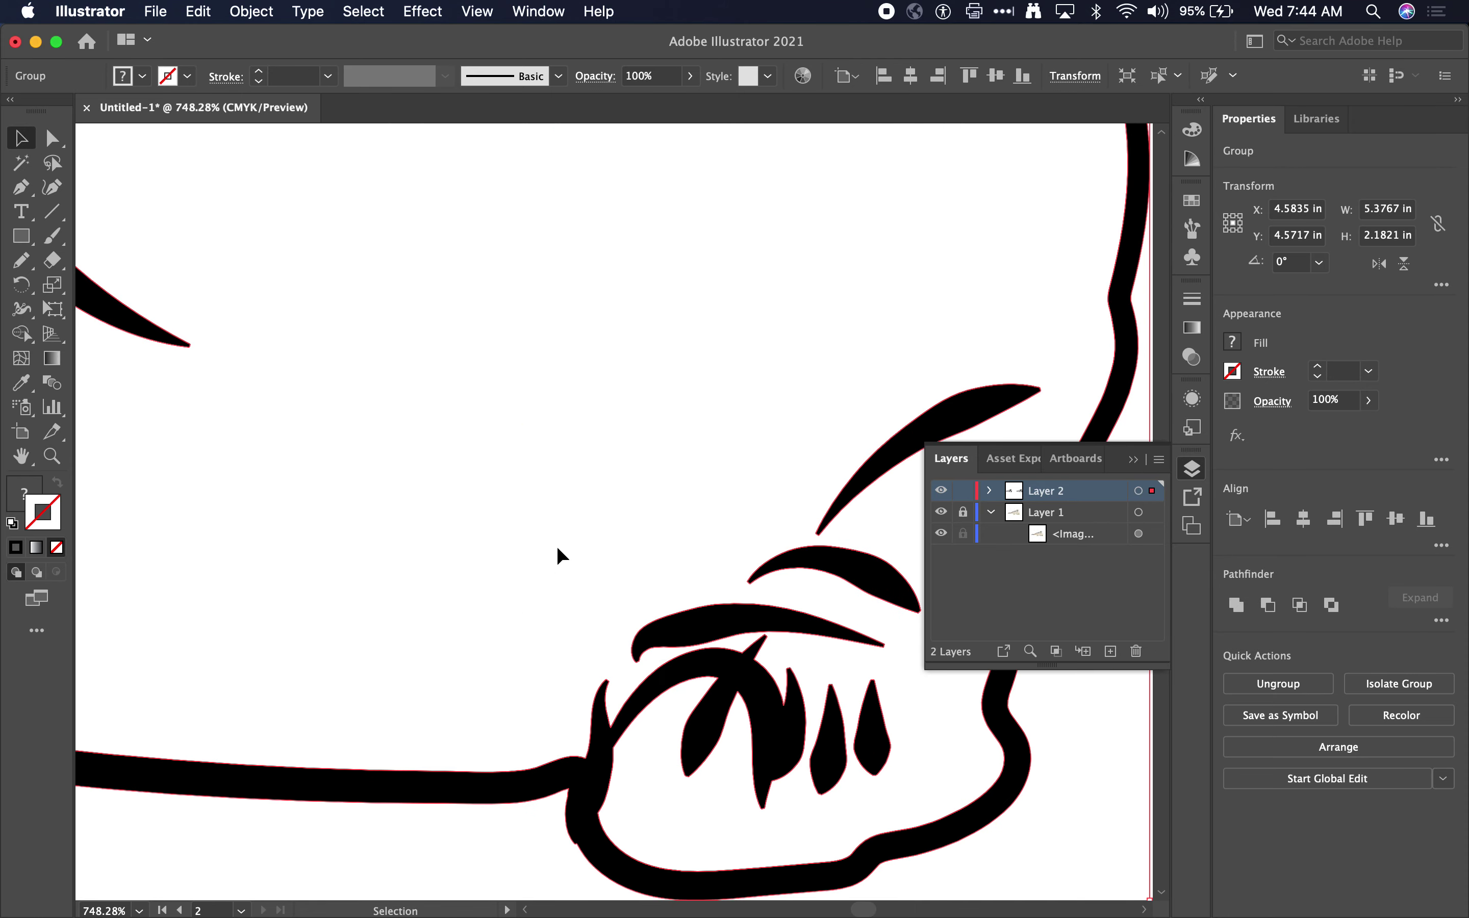
{"action": "scroll", "coordinate": [541, 544], "scroll_direction": "down", "scroll_amount": 3}
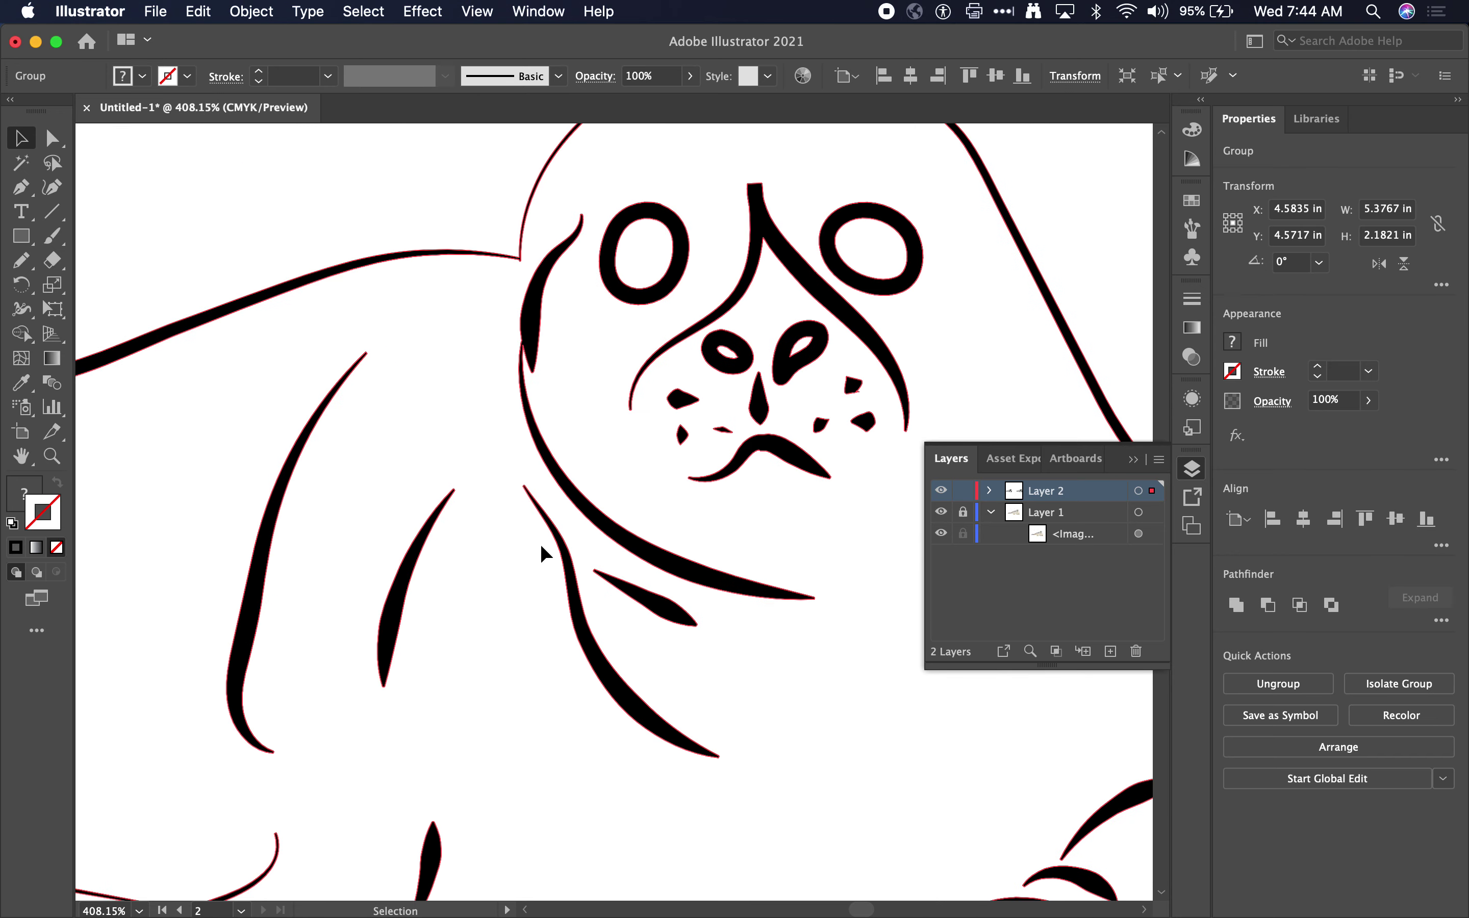
{"action": "scroll", "coordinate": [540, 544], "scroll_direction": "down", "scroll_amount": 3}
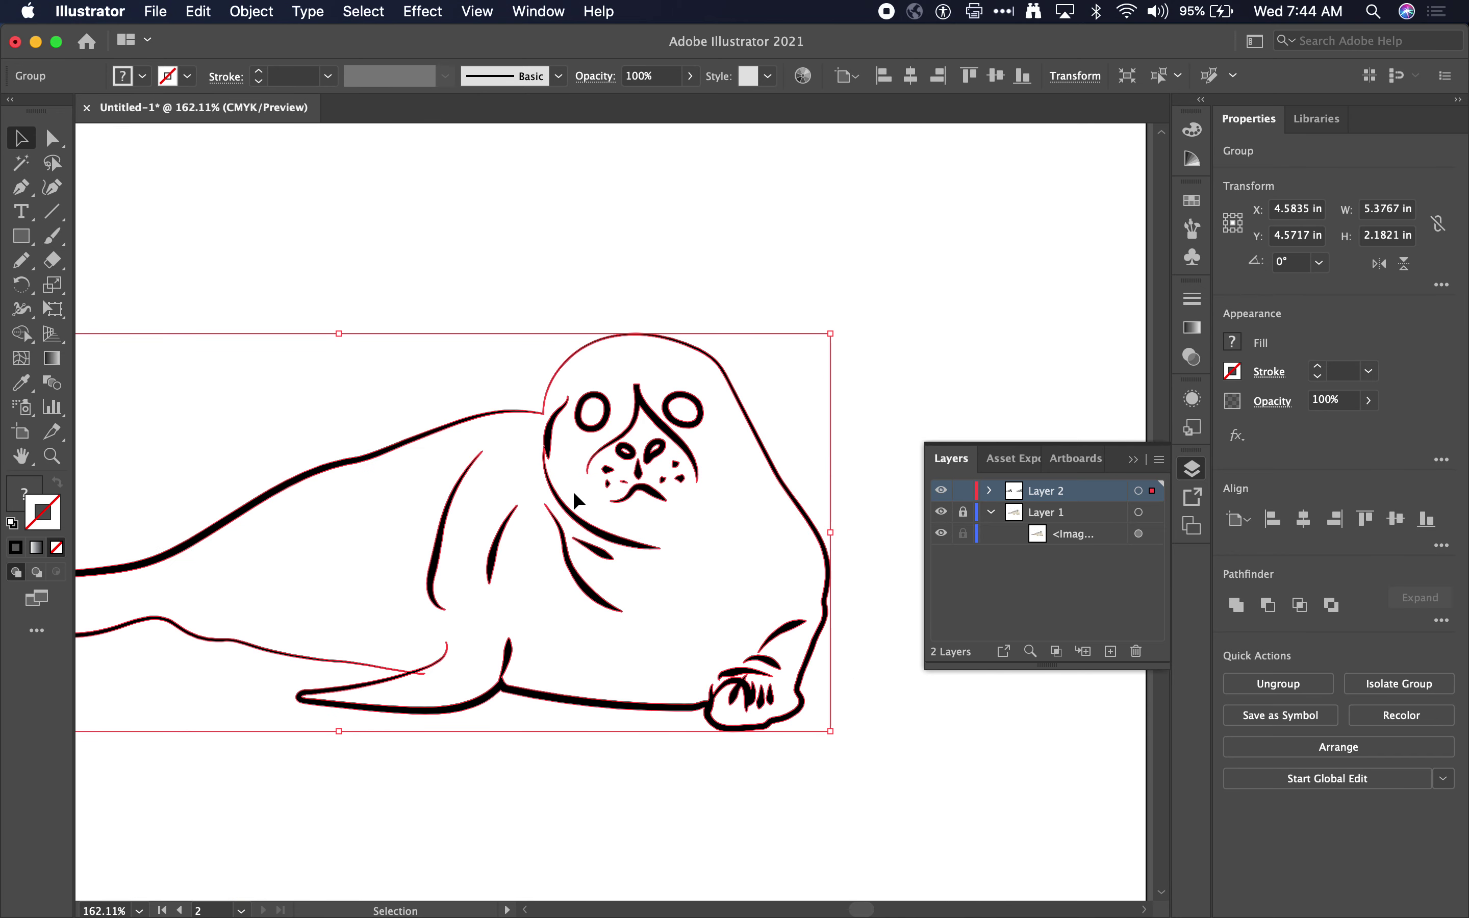
{"action": "scroll", "coordinate": [641, 519], "scroll_direction": "left", "scroll_amount": 10}
{"action": "scroll", "coordinate": [641, 519], "scroll_direction": "down", "scroll_amount": 6}
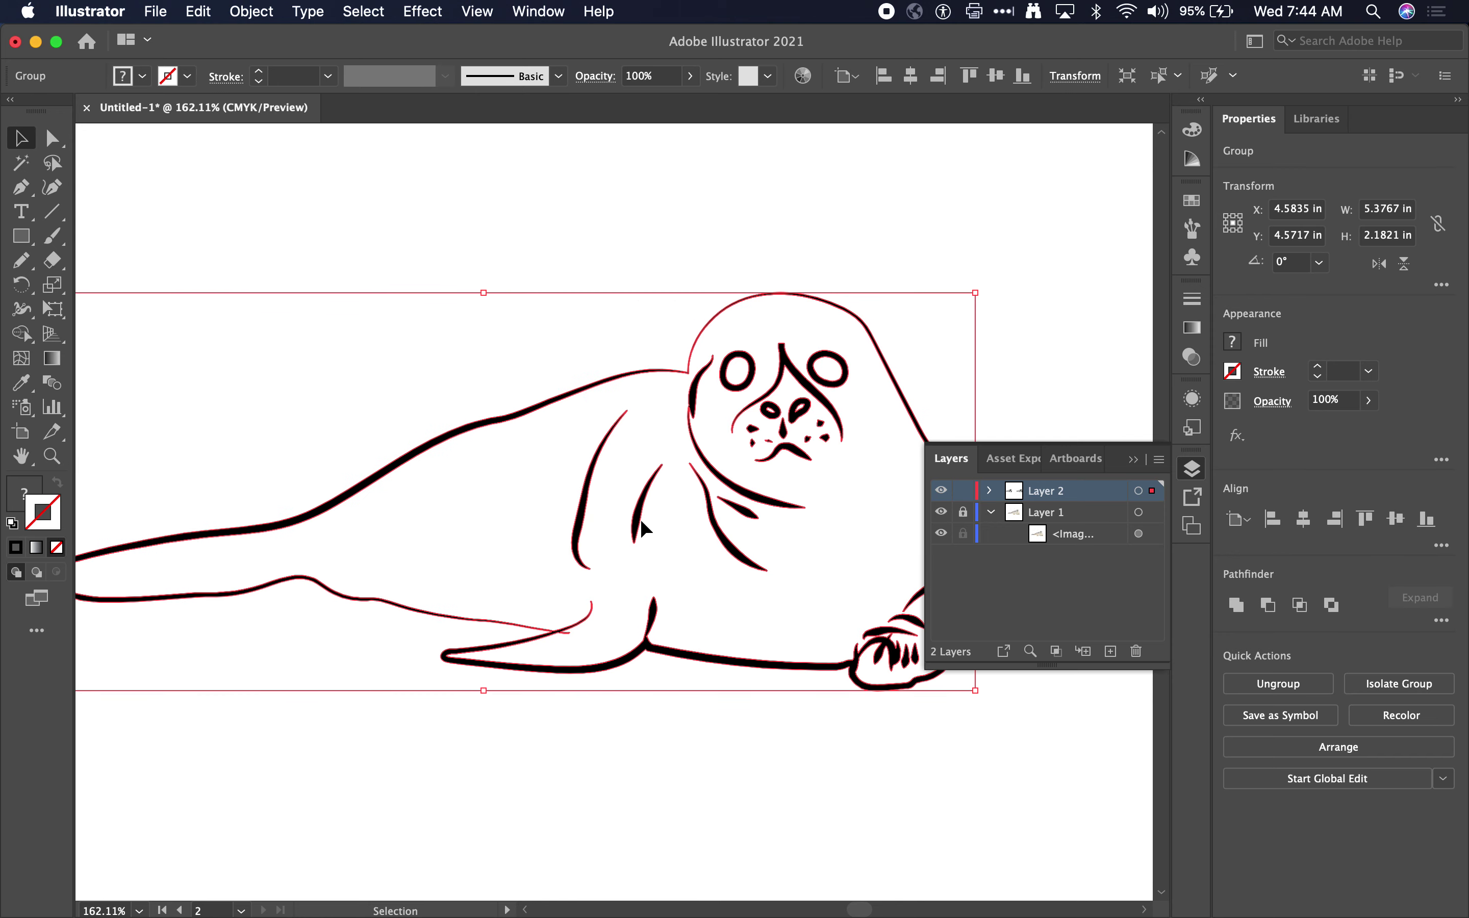
{"action": "scroll", "coordinate": [640, 519], "scroll_direction": "right", "scroll_amount": 2}
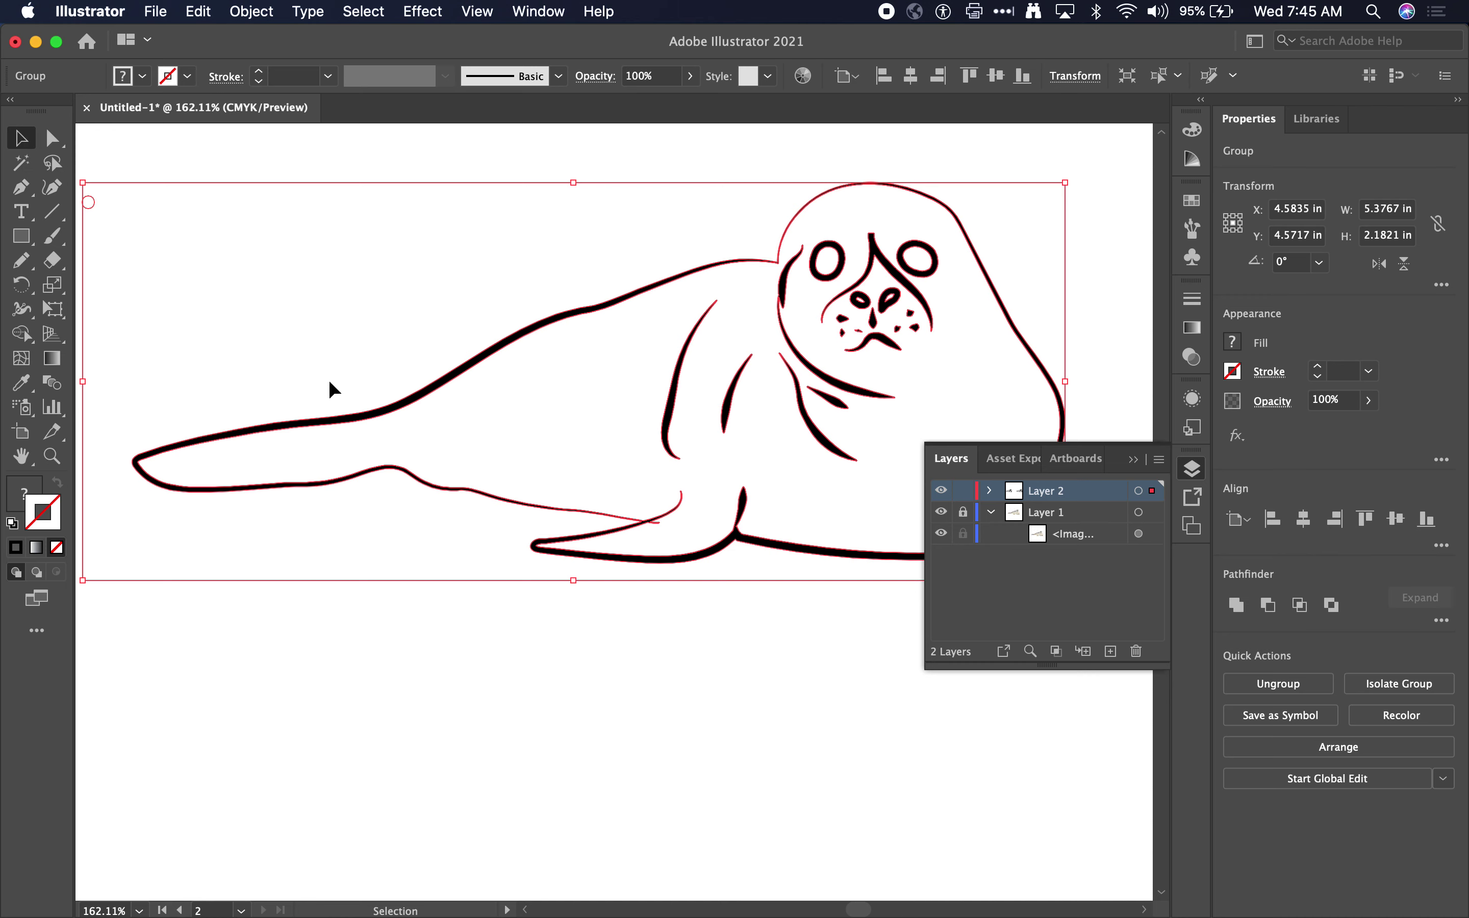
{"action": "key", "text": "k"}
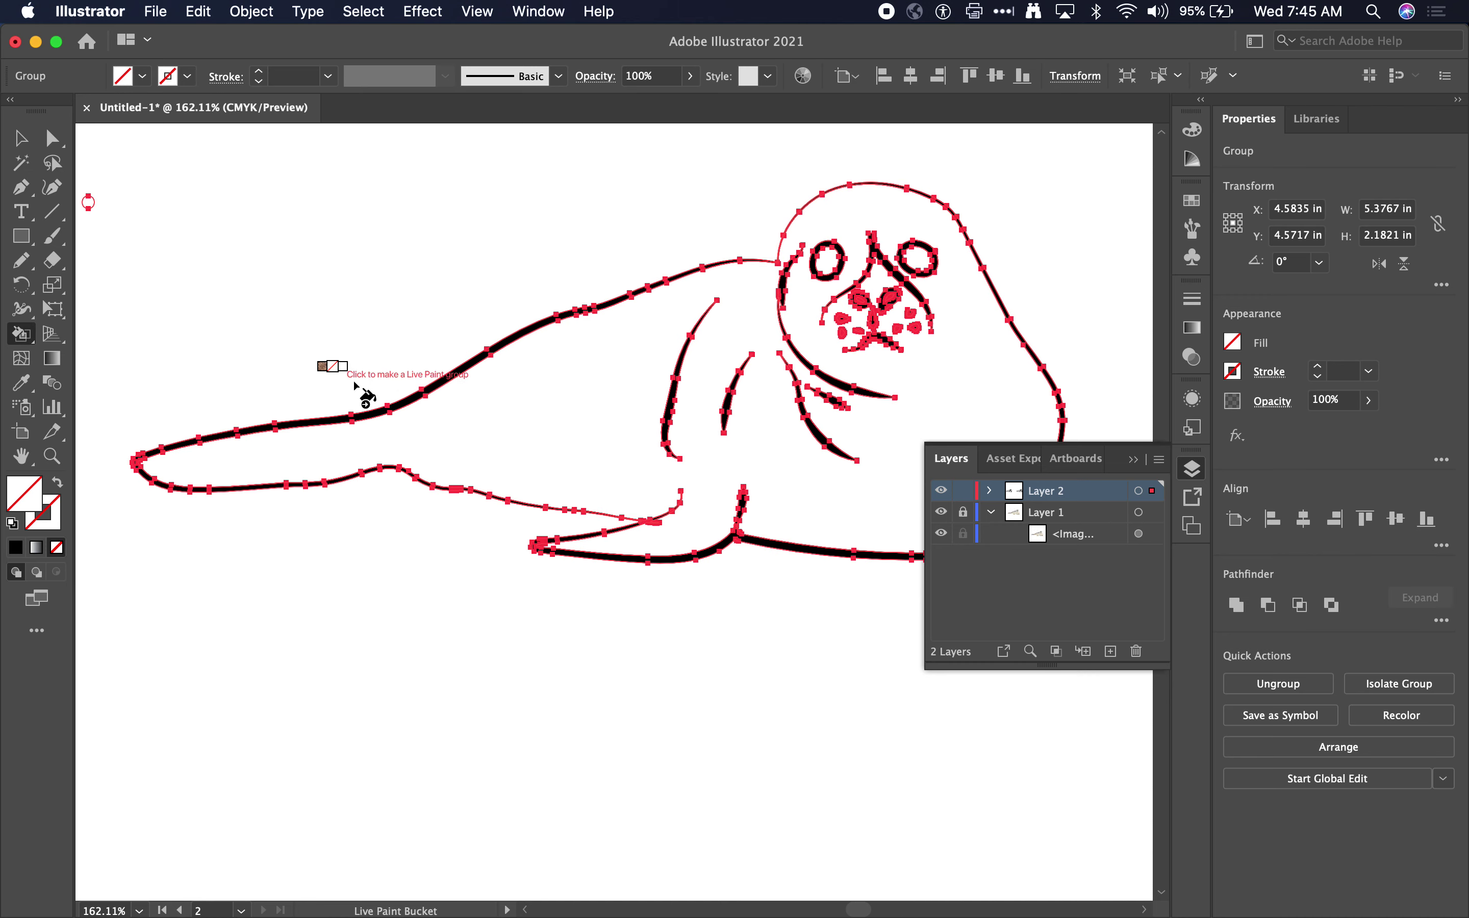
{"action": "double_click", "coordinate": [25, 491]}
{"action": "left_click", "coordinate": [782, 469]}
{"action": "left_click", "coordinate": [1074, 375]}
{"action": "left_click", "coordinate": [568, 435]}
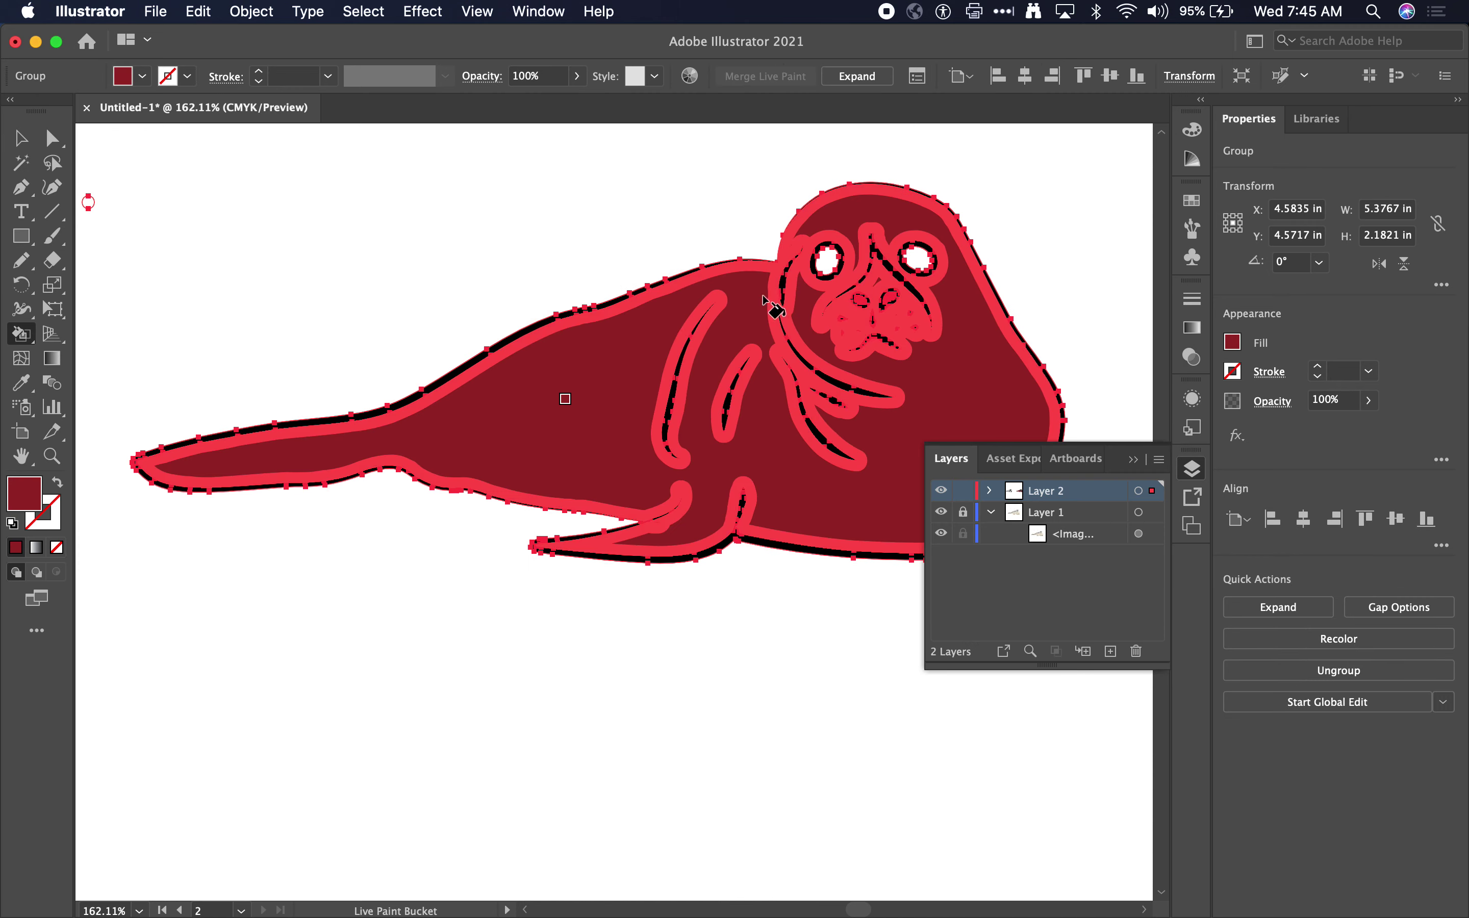
{"action": "scroll", "coordinate": [783, 389], "scroll_direction": "up", "scroll_amount": 5}
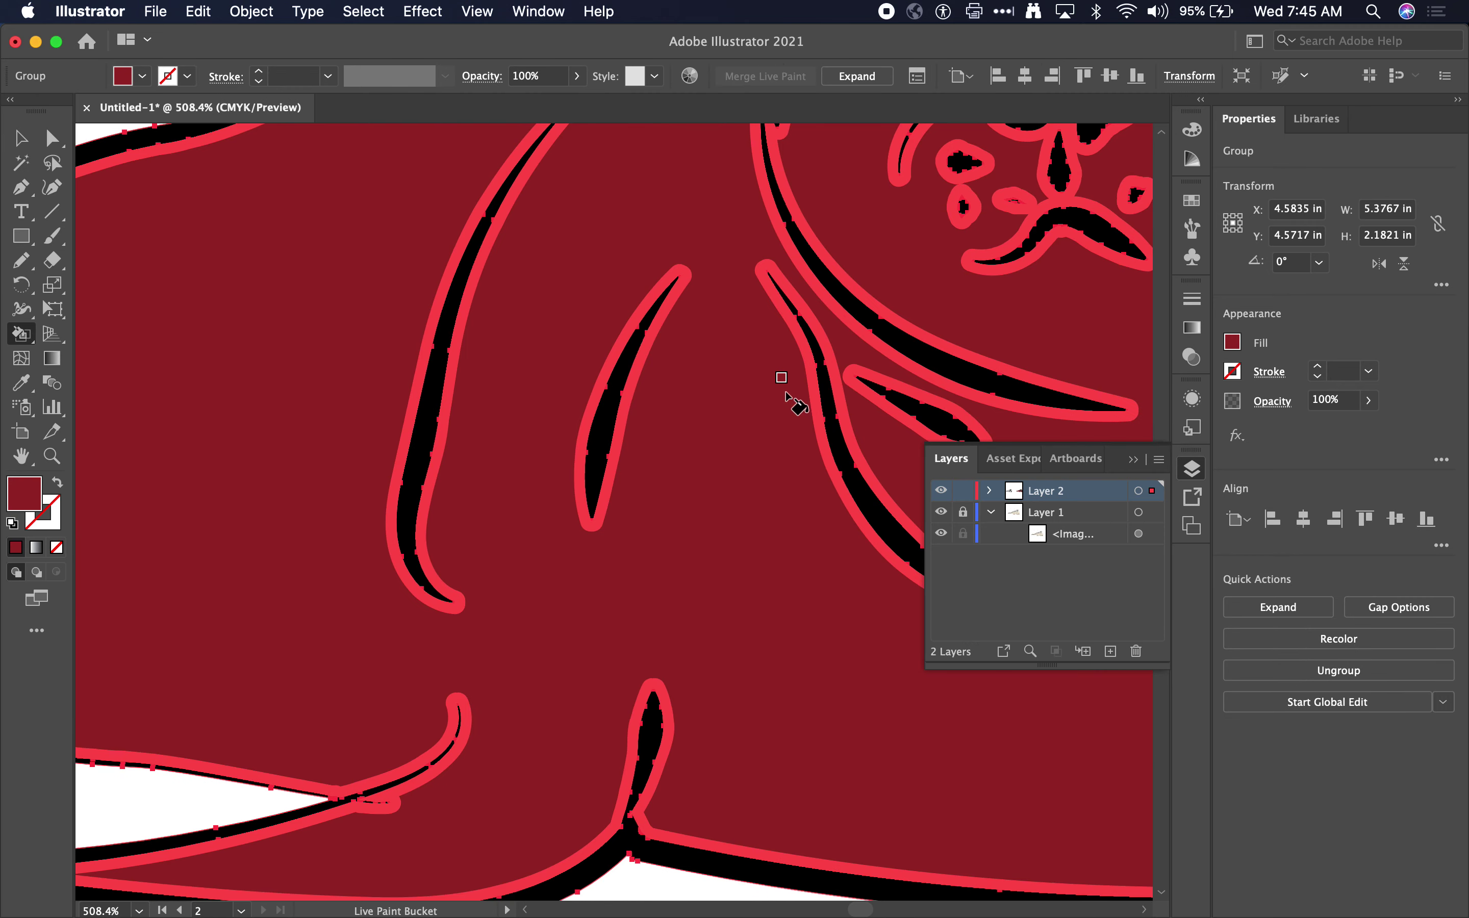
{"action": "scroll", "coordinate": [789, 400], "scroll_direction": "down", "scroll_amount": 6}
{"action": "key", "text": "cmd+z"}
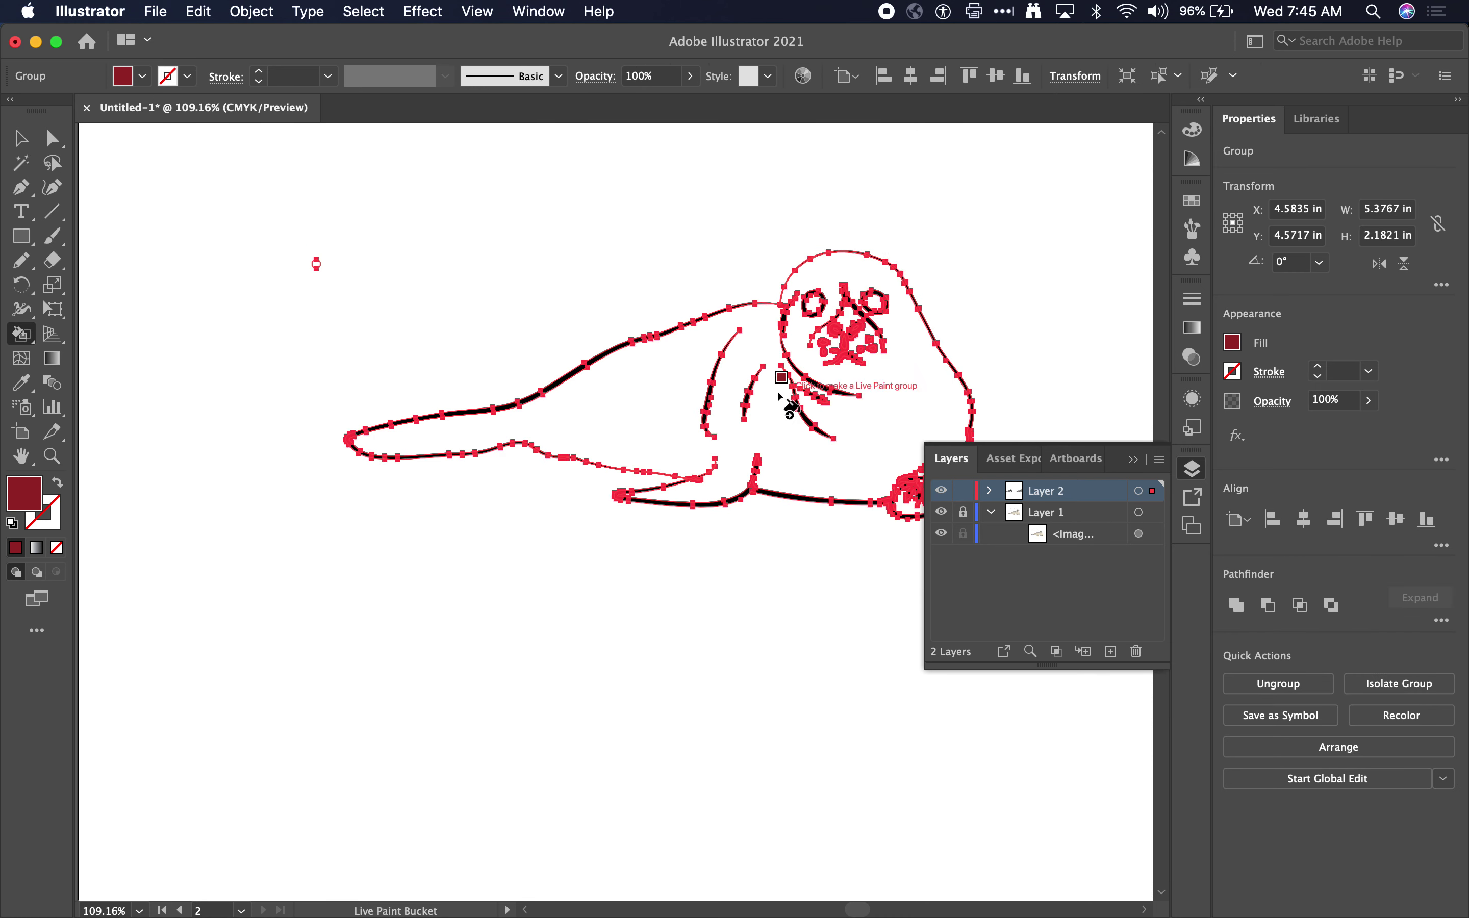
{"action": "scroll", "coordinate": [728, 413], "scroll_direction": "right", "scroll_amount": 5}
{"action": "scroll", "coordinate": [728, 413], "scroll_direction": "up", "scroll_amount": 3}
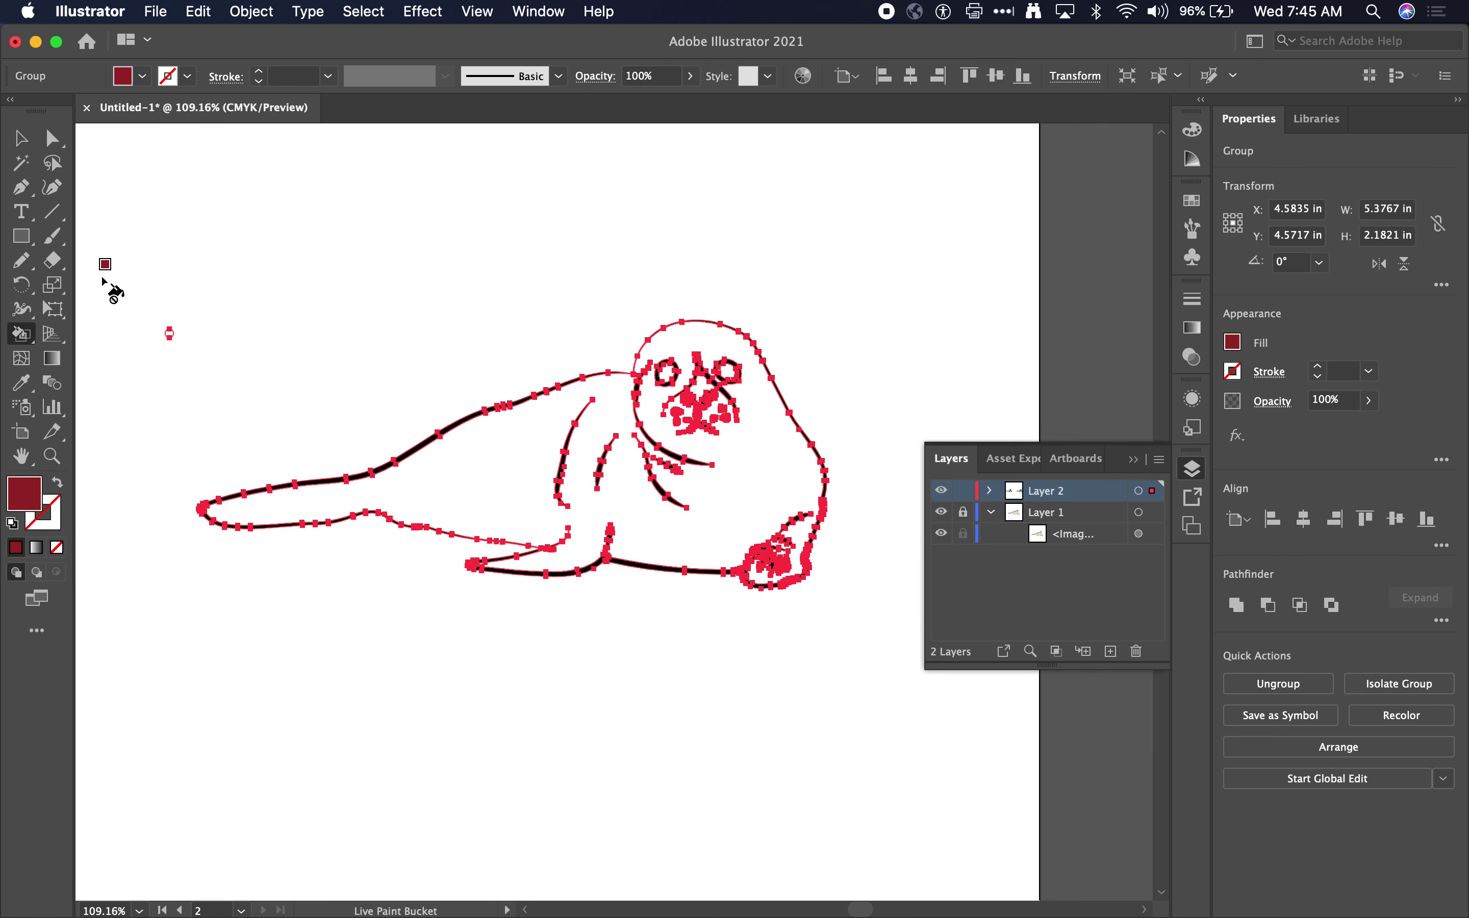
{"action": "key", "text": "v"}
{"action": "scroll", "coordinate": [413, 469], "scroll_direction": "down", "scroll_amount": 2}
{"action": "scroll", "coordinate": [413, 468], "scroll_direction": "right", "scroll_amount": 1}
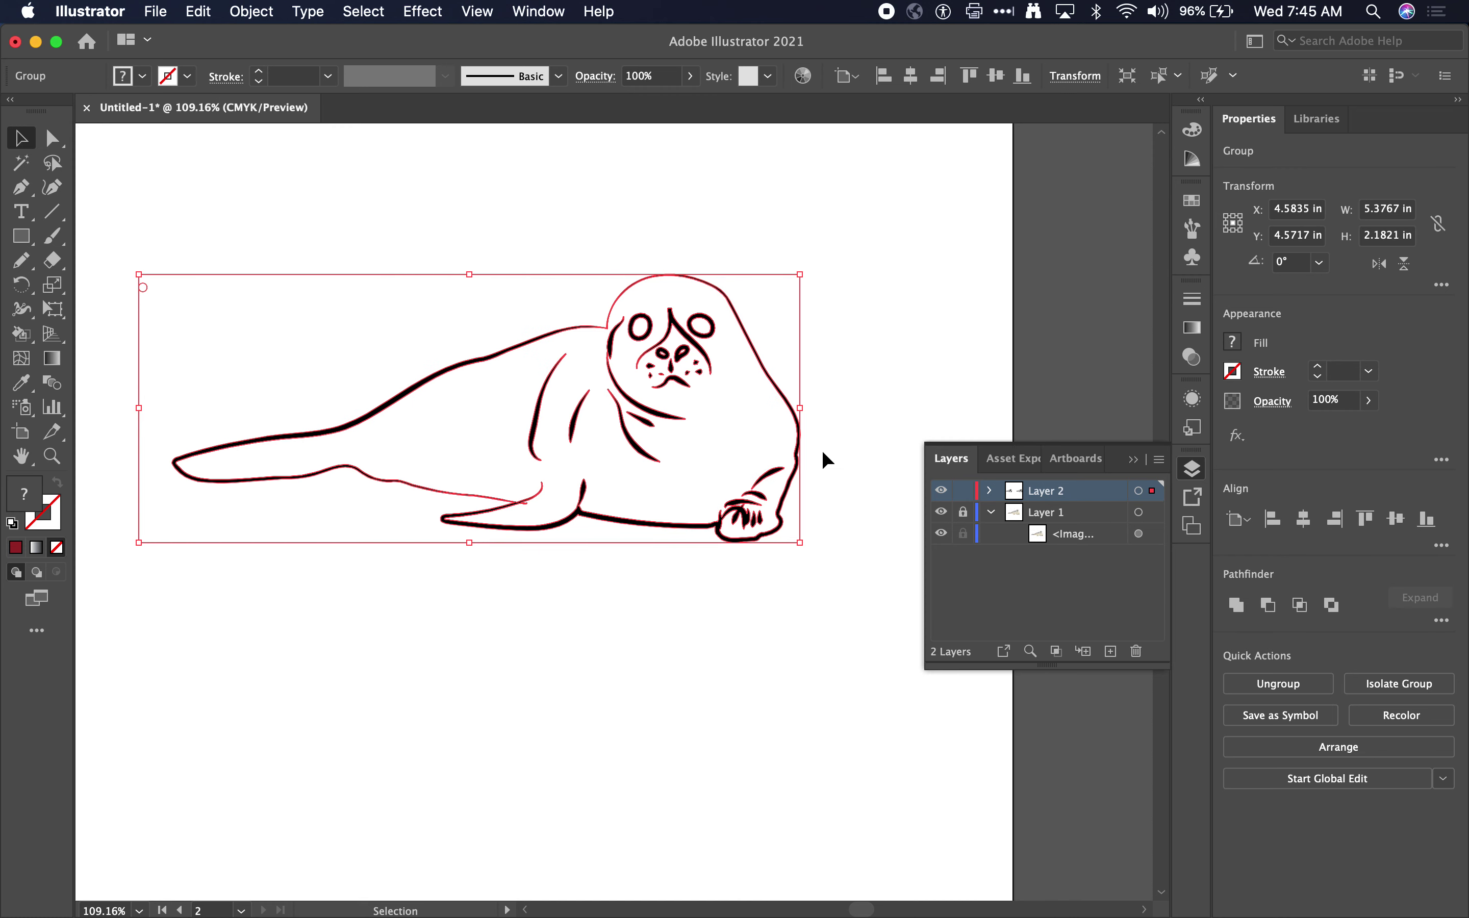
- Draw a new artboard to the right of the seal's artboard
{"action": "scroll", "coordinate": [806, 450], "scroll_direction": "down", "scroll_amount": 5}
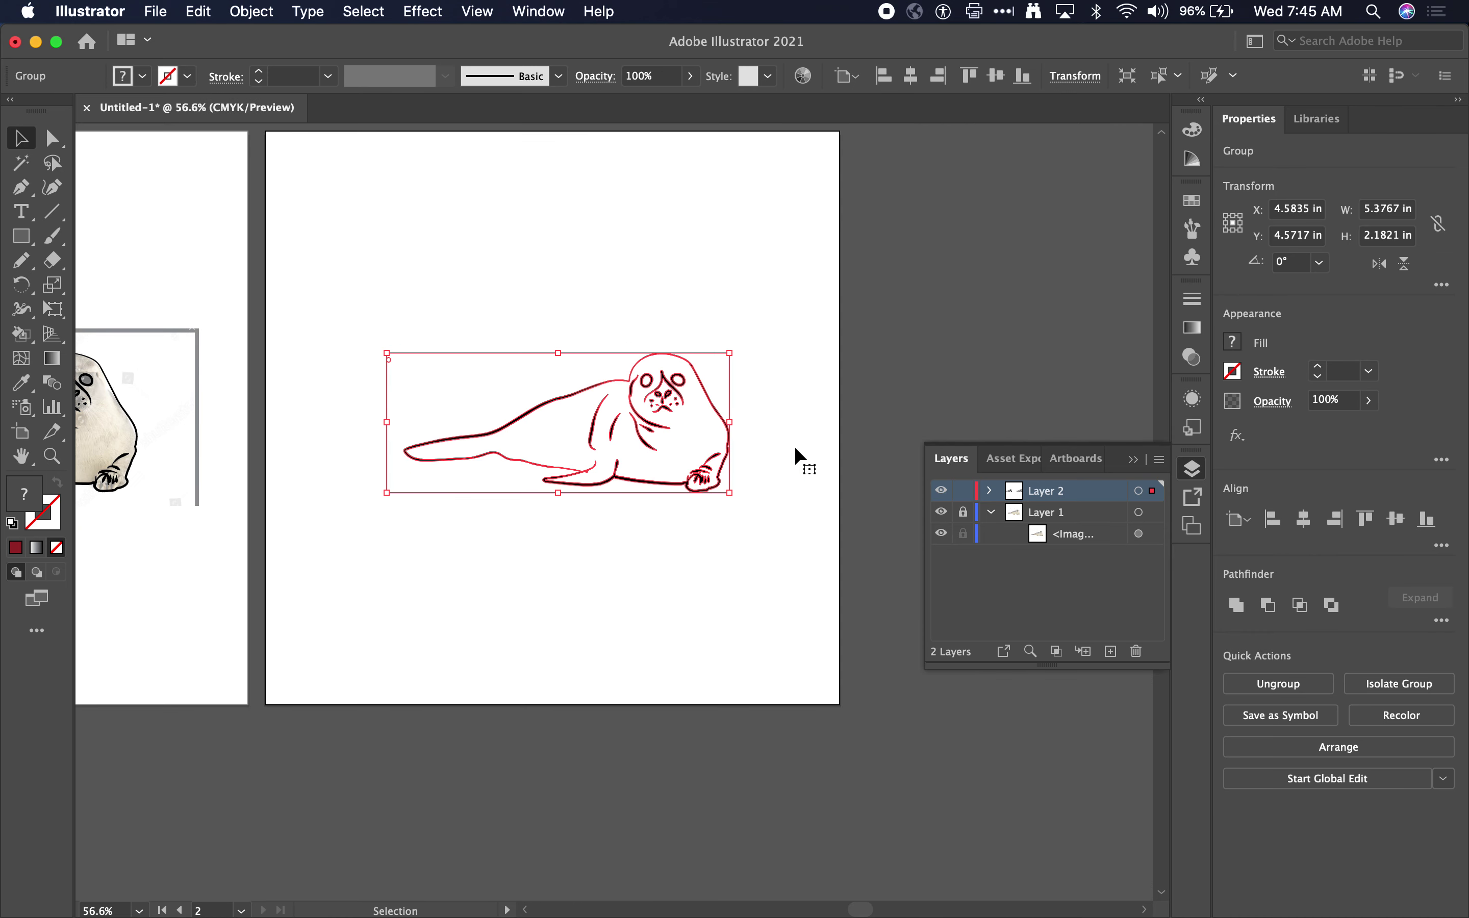
{"action": "scroll", "coordinate": [667, 460], "scroll_direction": "right", "scroll_amount": 2}
{"action": "scroll", "coordinate": [666, 460], "scroll_direction": "up", "scroll_amount": 1}
{"action": "scroll", "coordinate": [623, 389], "scroll_direction": "right", "scroll_amount": 3}
{"action": "scroll", "coordinate": [622, 390], "scroll_direction": "up", "scroll_amount": 1}
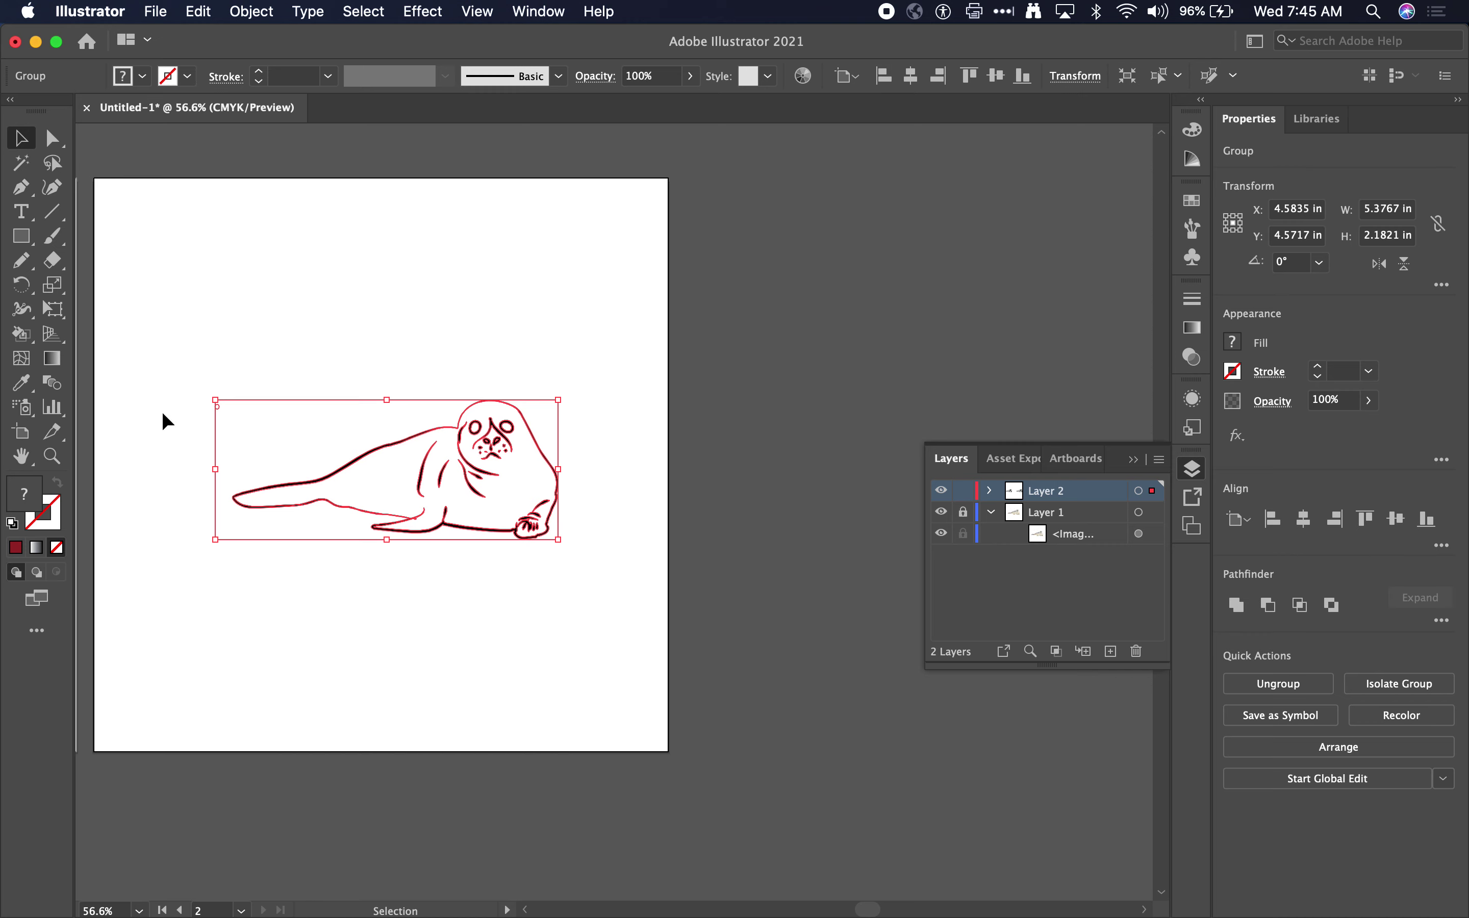
{"action": "left_click", "coordinate": [21, 432]}
{"action": "scroll", "coordinate": [616, 403], "scroll_direction": "right", "scroll_amount": 7}
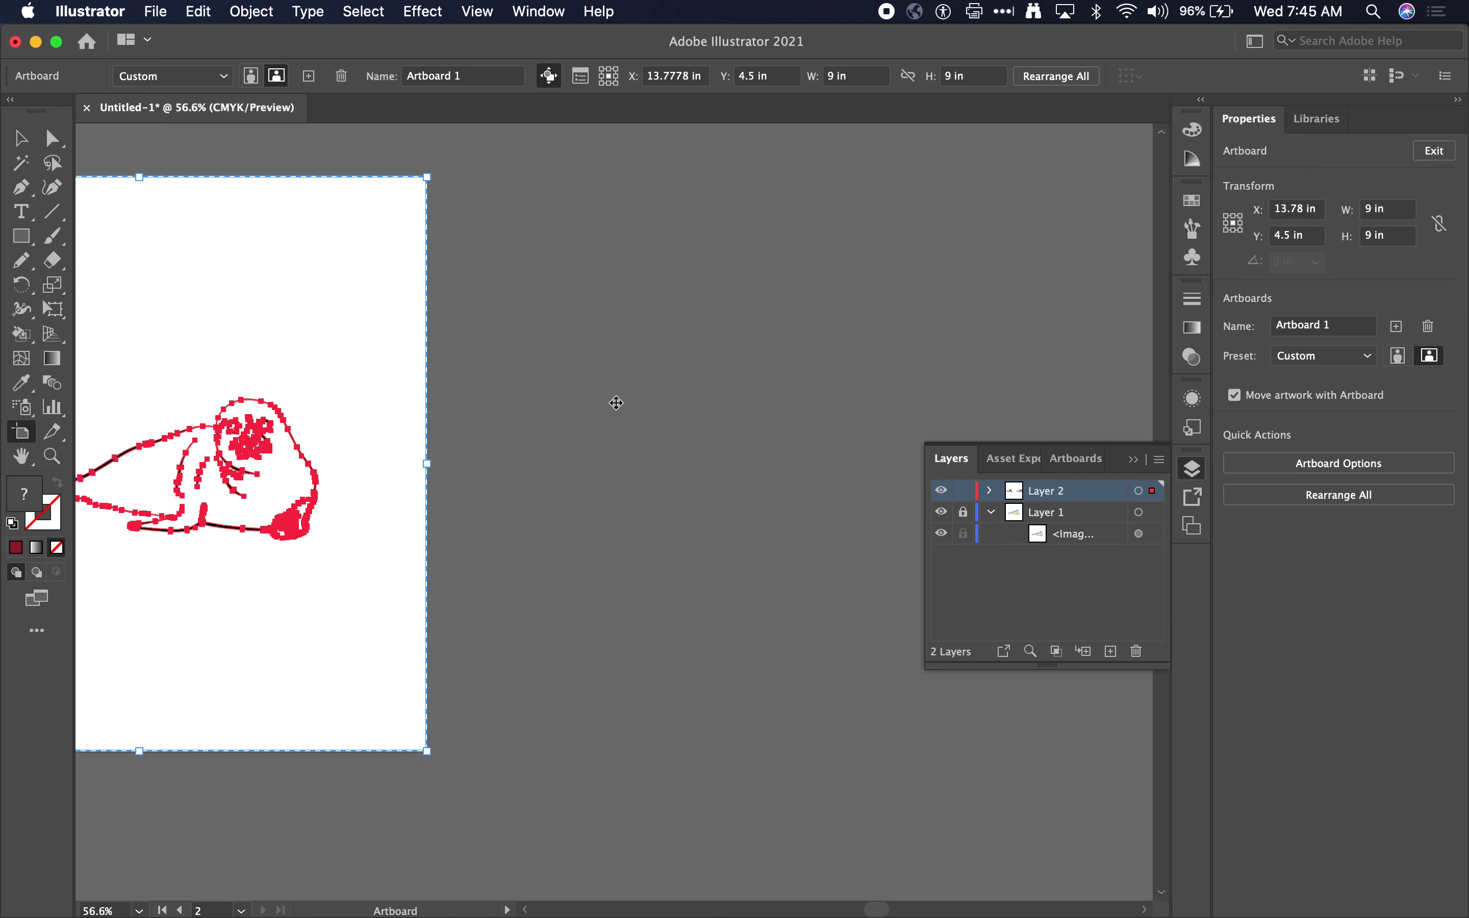
{"action": "left_click_drag", "start_coordinate": [497, 290], "coordinate": [870, 648]}
- Resize the new artboard to 5 in by 5 in
{"action": "left_click", "coordinate": [1385, 208]}
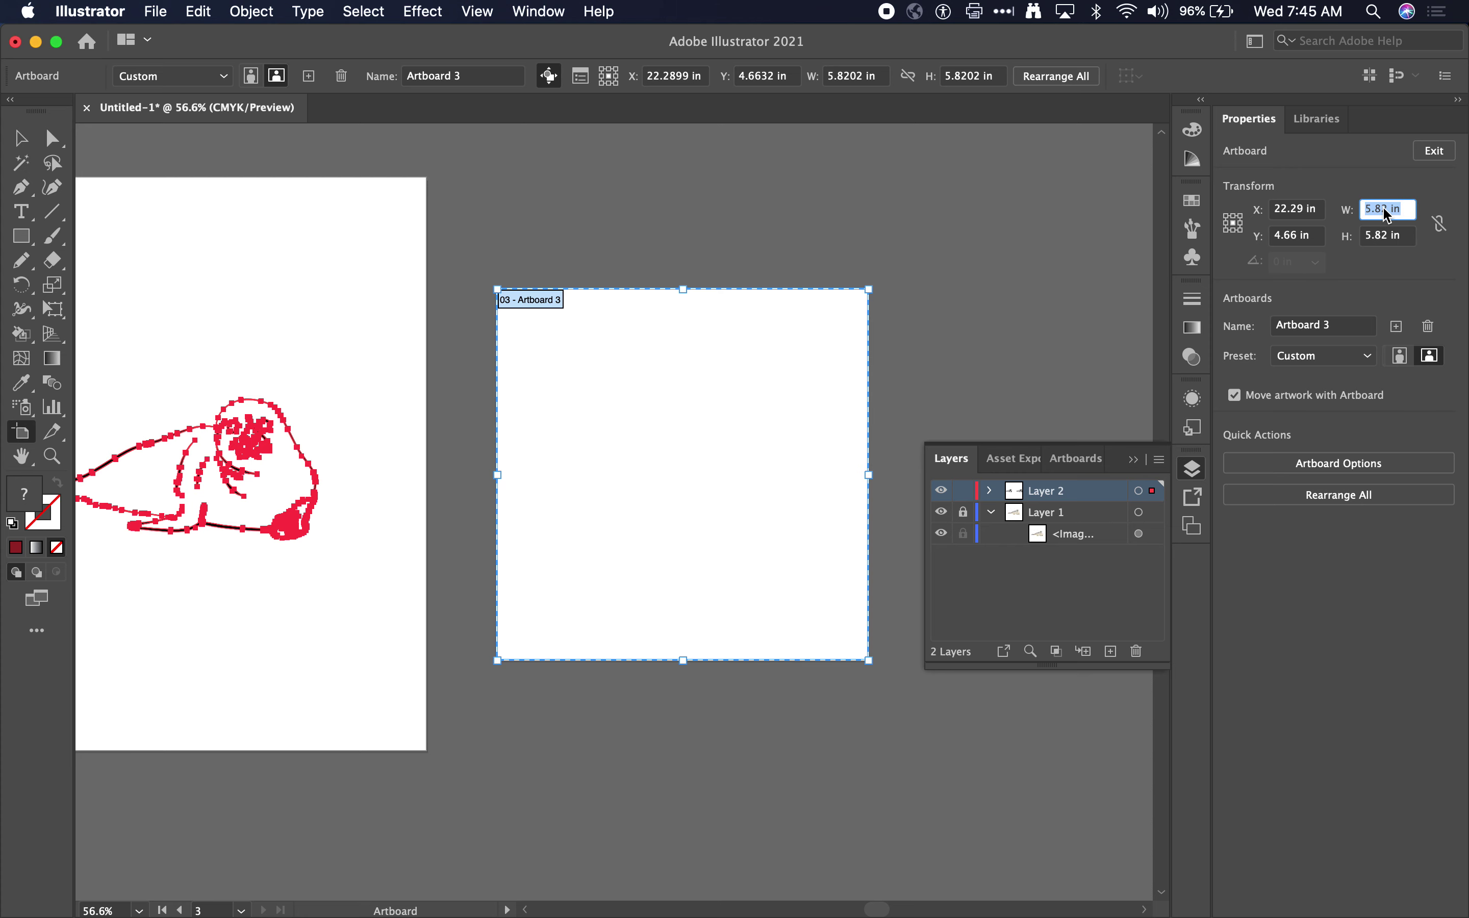
{"action": "type", "text": "5"}
{"action": "key", "text": "Tab"}
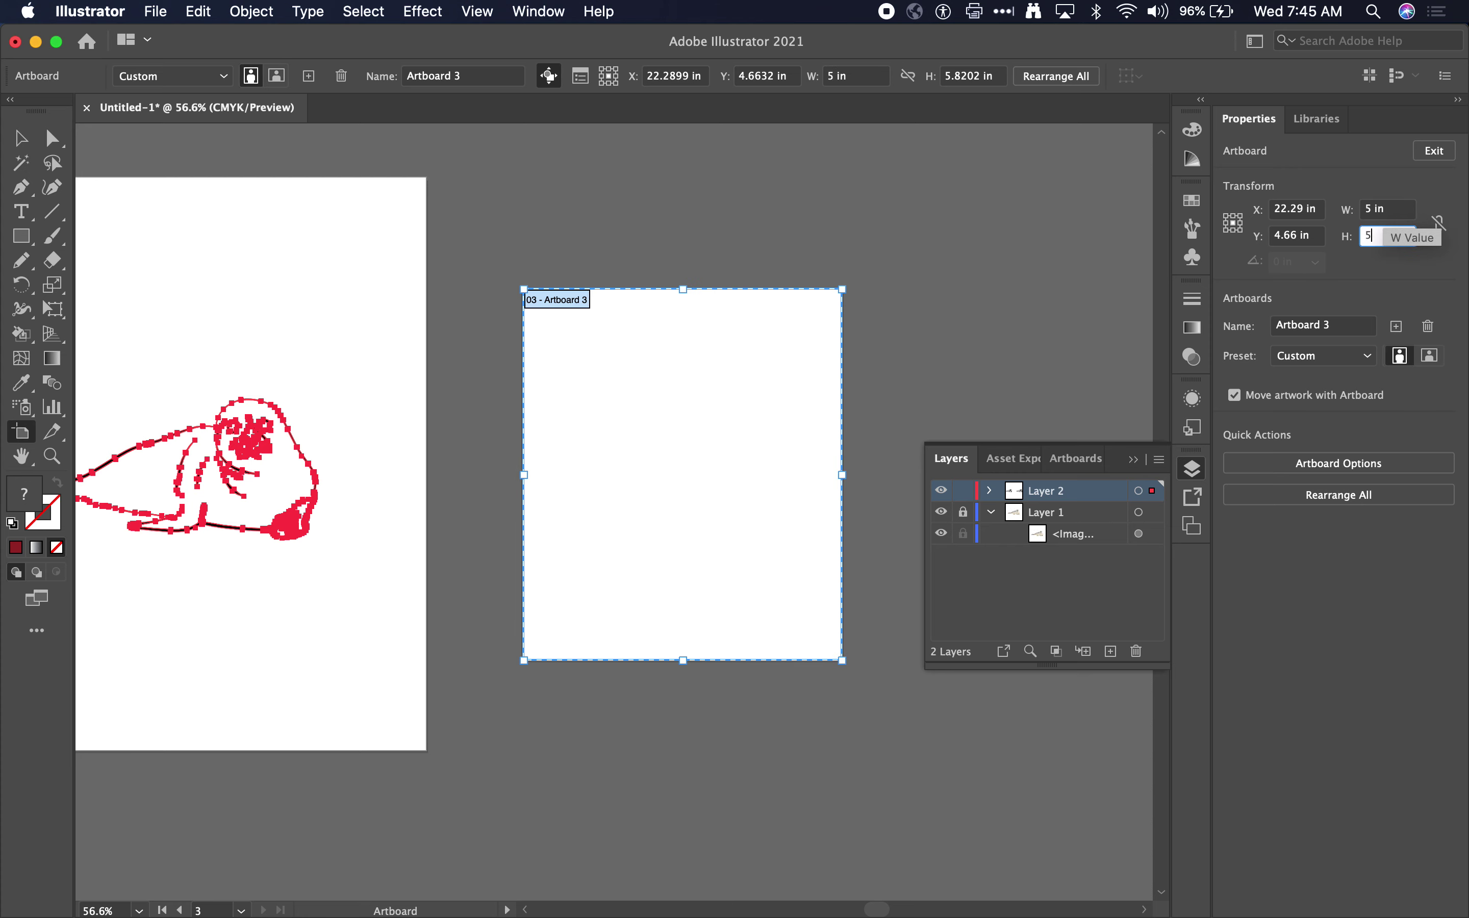
{"action": "key", "text": "Tab"}
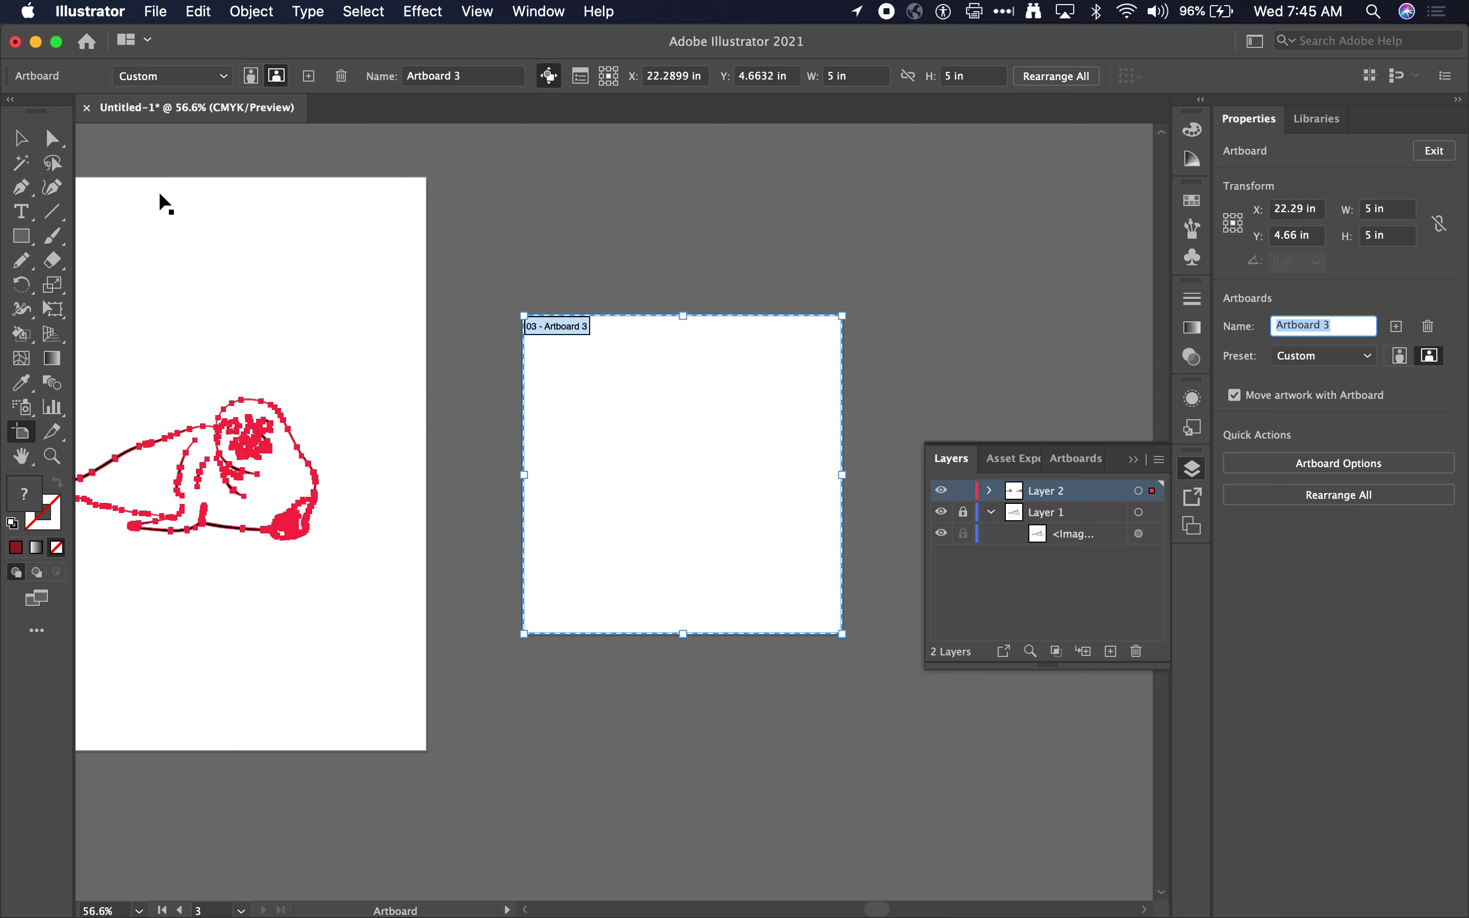
{"action": "left_click", "coordinate": [20, 139]}
- Pencil a short near-vertical stroke near the centre of the new artboard
{"action": "scroll", "coordinate": [572, 427], "scroll_direction": "right", "scroll_amount": 5}
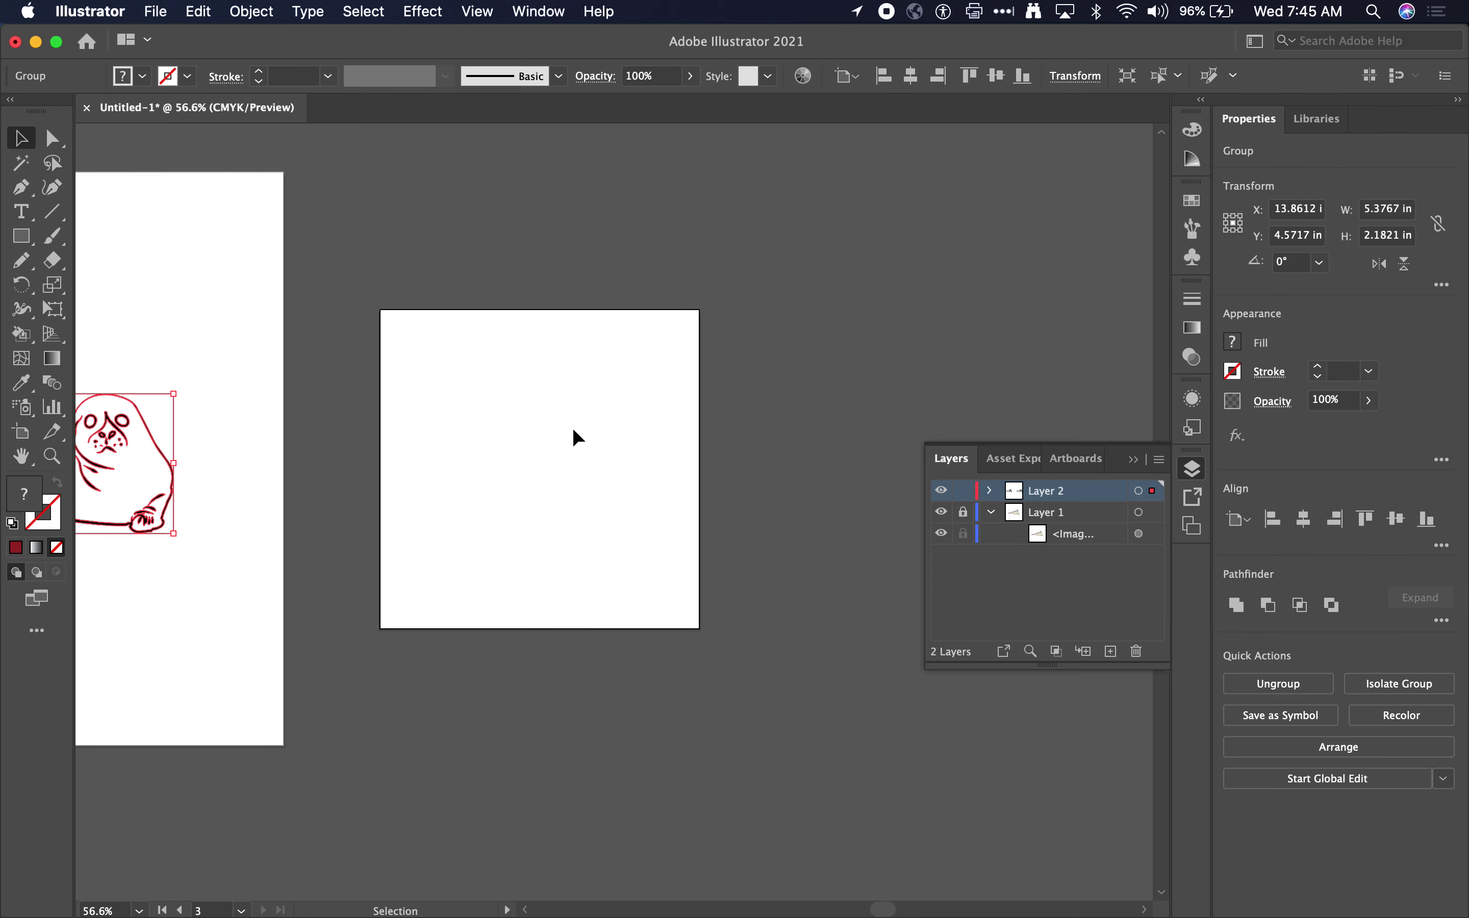
{"action": "scroll", "coordinate": [572, 427], "scroll_direction": "up", "scroll_amount": 5}
{"action": "scroll", "coordinate": [564, 420], "scroll_direction": "left", "scroll_amount": 2}
{"action": "scroll", "coordinate": [564, 420], "scroll_direction": "down", "scroll_amount": 1}
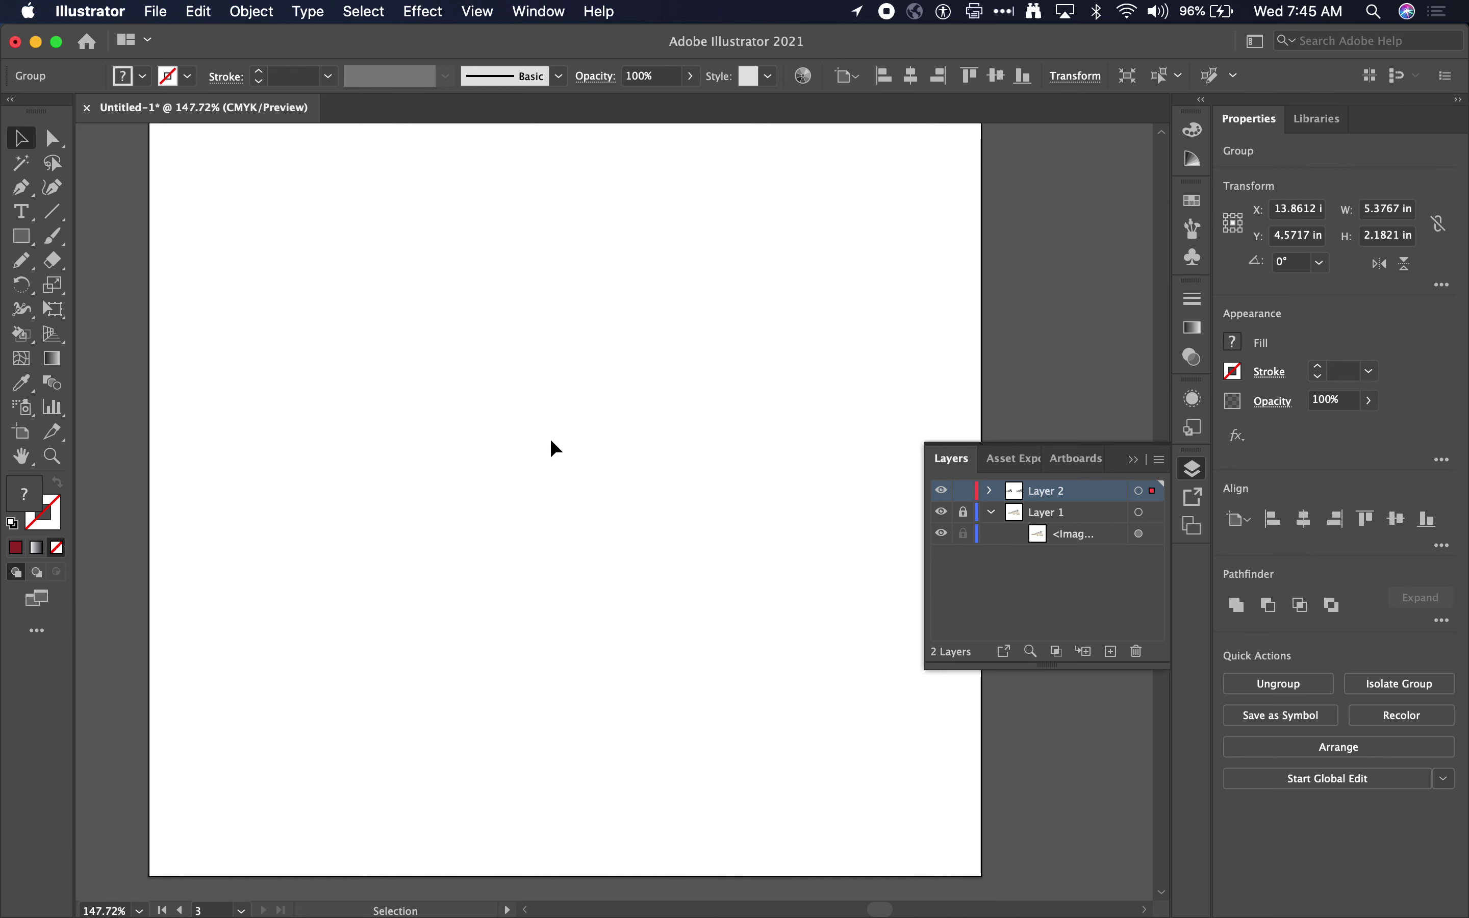
{"action": "left_click", "coordinate": [22, 260]}
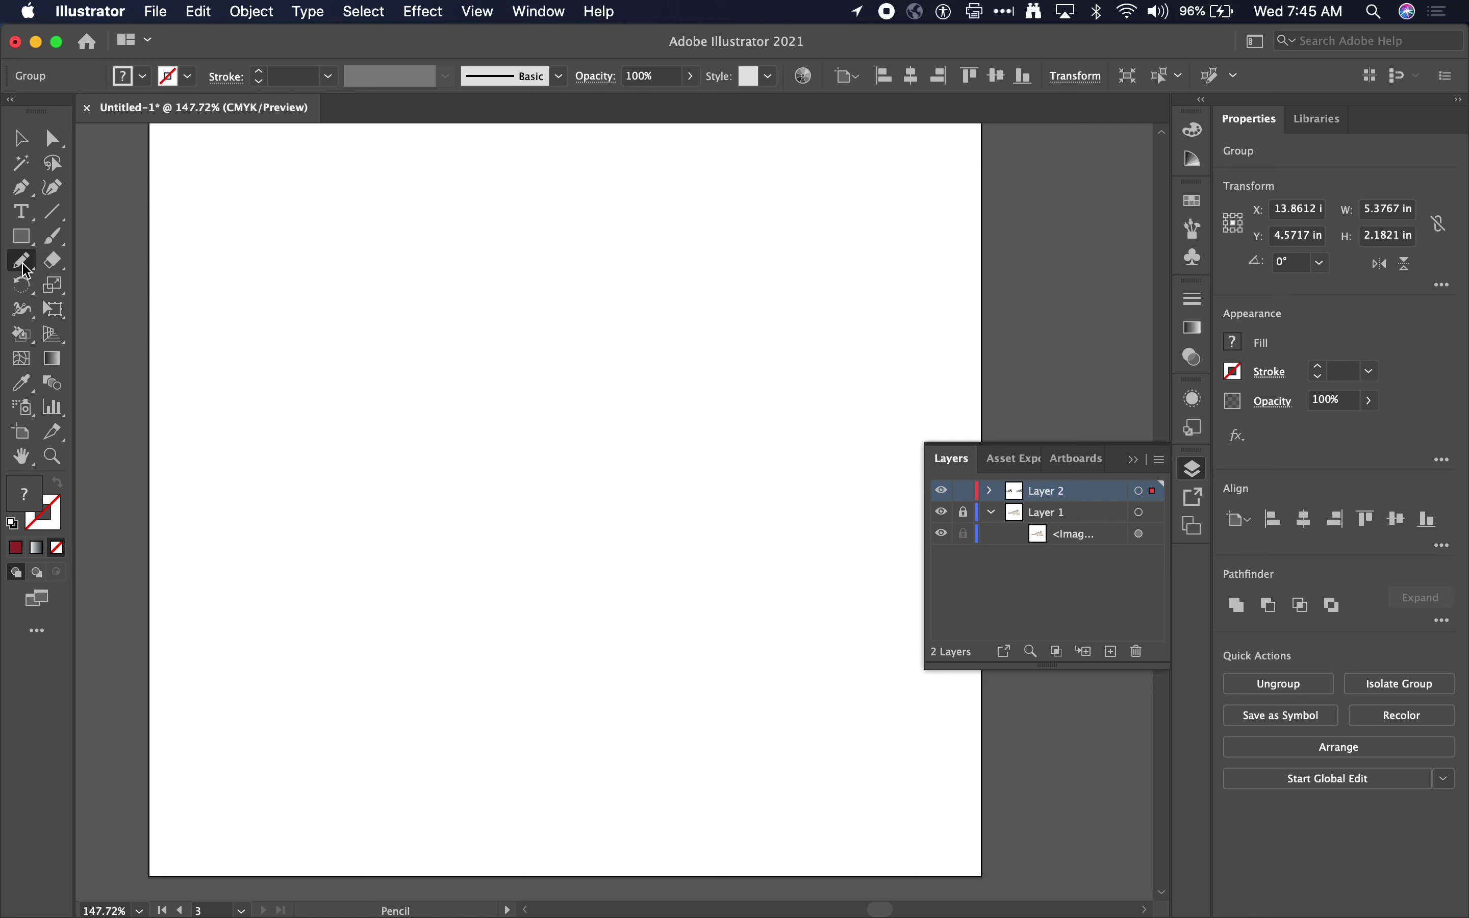
{"action": "left_click_drag", "start_coordinate": [535, 378], "coordinate": [530, 466]}
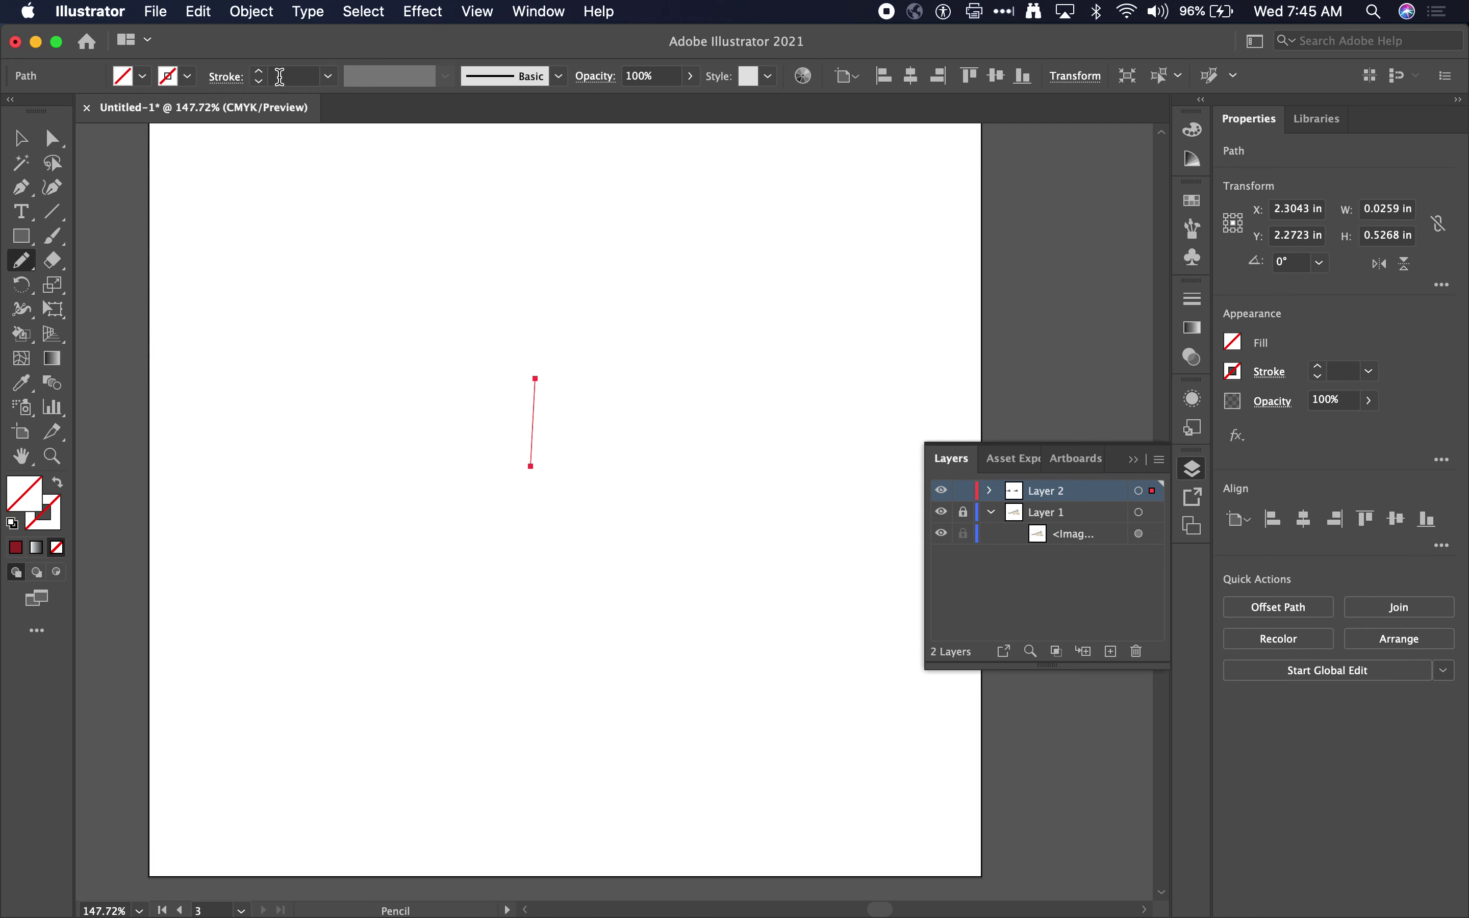
- Make the stroke black, 4 pt, with a width profile tapering toward one end
{"action": "left_click", "coordinate": [259, 71]}
{"action": "left_click", "coordinate": [259, 71]}
{"action": "left_click", "coordinate": [259, 71]}
{"action": "left_click", "coordinate": [260, 72]}
{"action": "left_click", "coordinate": [52, 523]}
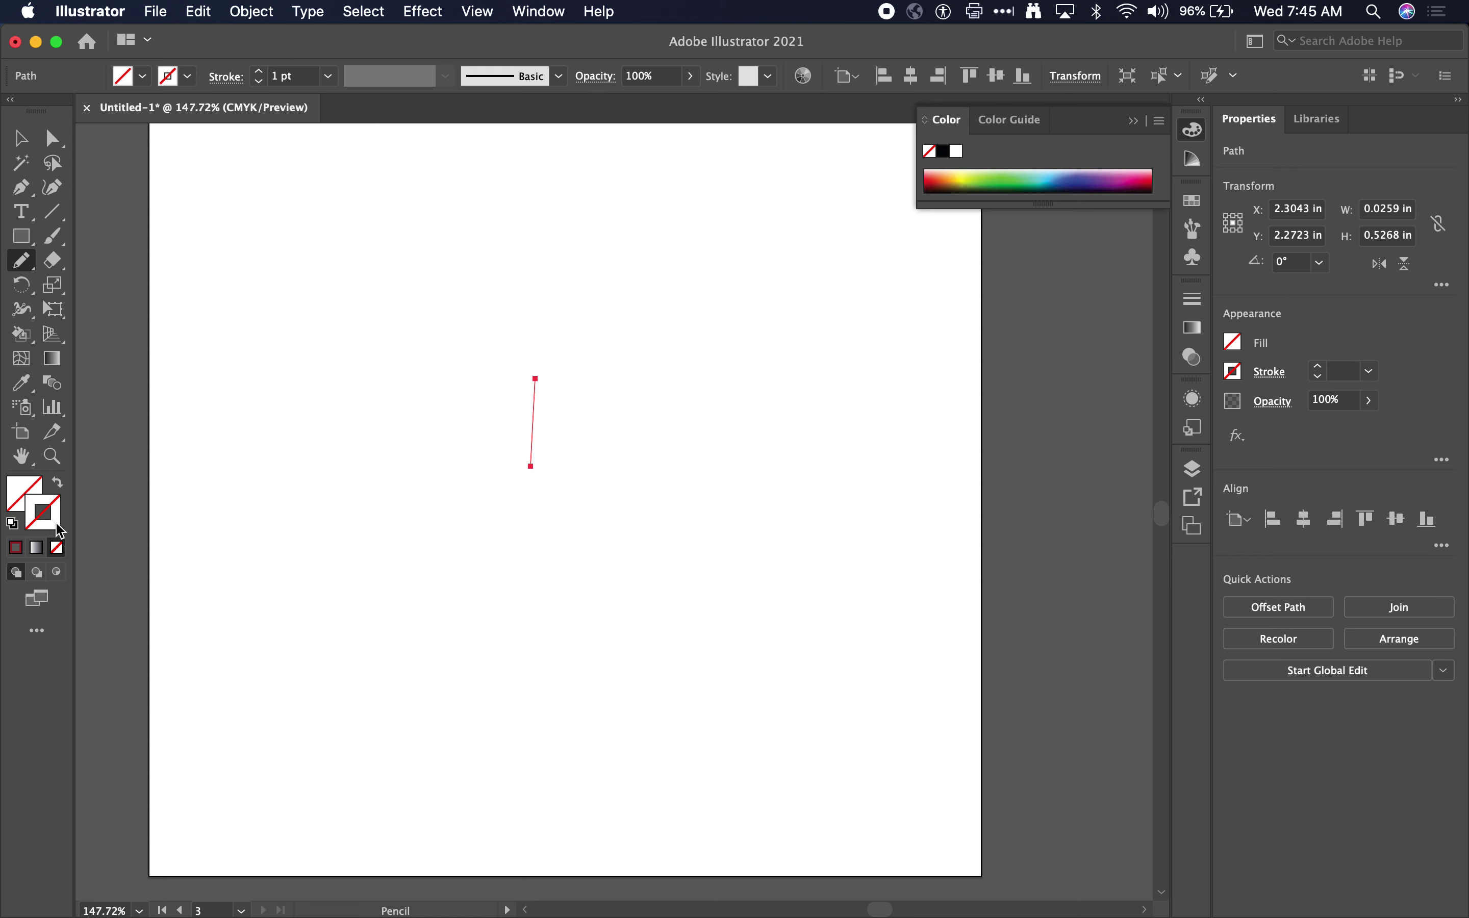
{"action": "left_click", "coordinate": [944, 152]}
{"action": "left_click", "coordinate": [368, 85]}
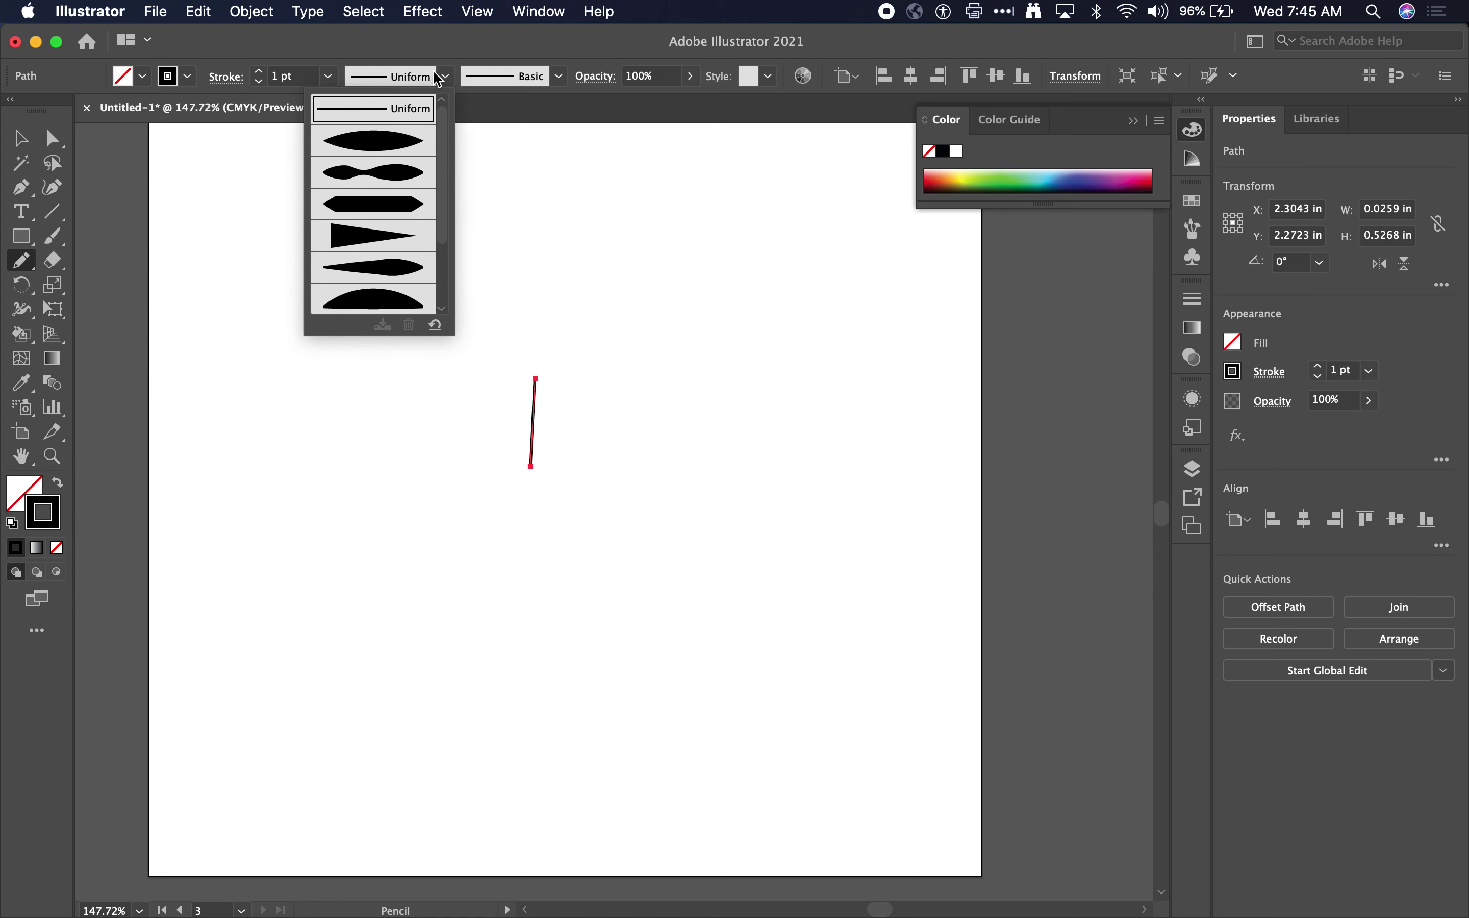
{"action": "left_click", "coordinate": [415, 135]}
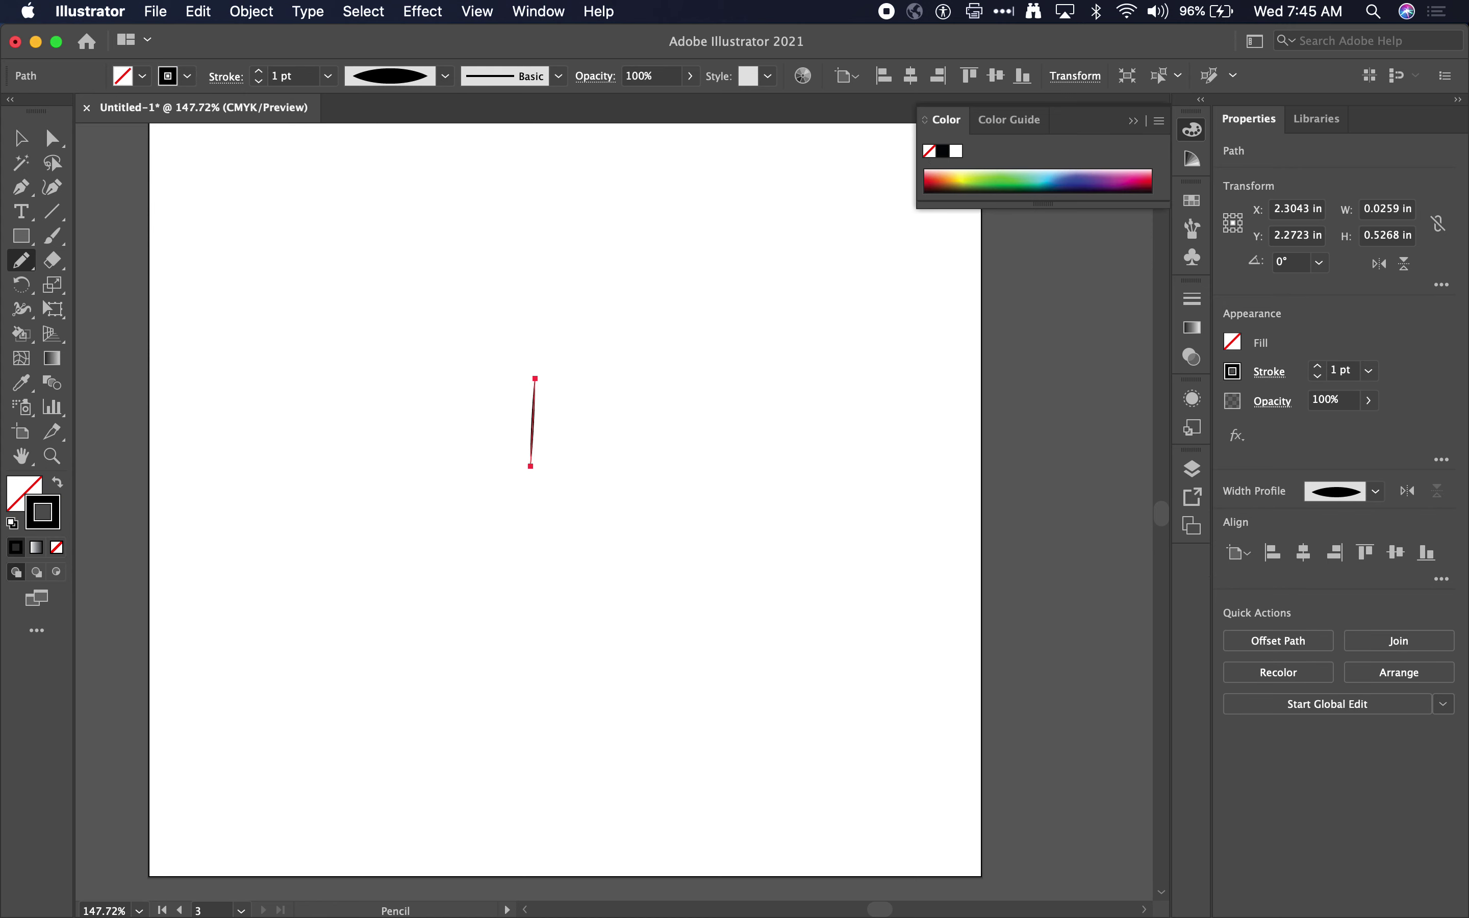
{"action": "left_click", "coordinate": [258, 71]}
{"action": "left_click", "coordinate": [258, 71]}
{"action": "left_click", "coordinate": [258, 71]}
{"action": "left_click", "coordinate": [446, 77]}
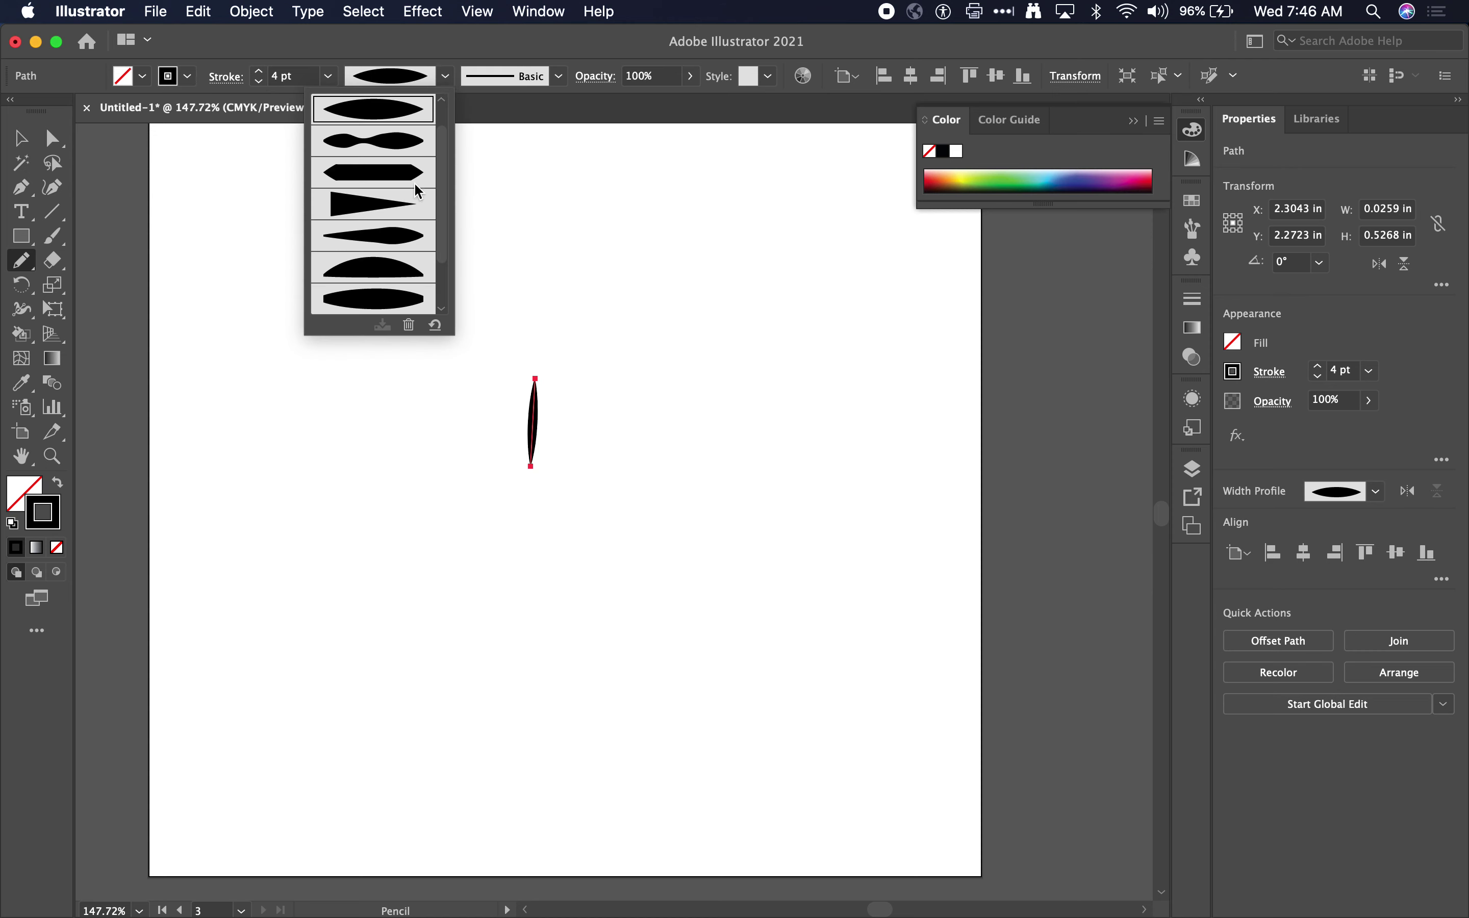
{"action": "left_click", "coordinate": [411, 235]}
- Draw more tapered strokes beside it and marquee-select all seven
{"action": "mouse_move", "coordinate": [548, 404]}
{"action": "left_mouse_down"}
{"action": "mouse_move", "coordinate": [548, 459]}
{"action": "mouse_move", "coordinate": [570, 433]}
{"action": "mouse_move", "coordinate": [550, 395]}
{"action": "mouse_move", "coordinate": [578, 361]}
{"action": "mouse_move", "coordinate": [501, 463]}
{"action": "mouse_move", "coordinate": [559, 486]}
{"action": "mouse_move", "coordinate": [559, 519]}
{"action": "mouse_move", "coordinate": [522, 514]}
{"action": "left_mouse_up"}
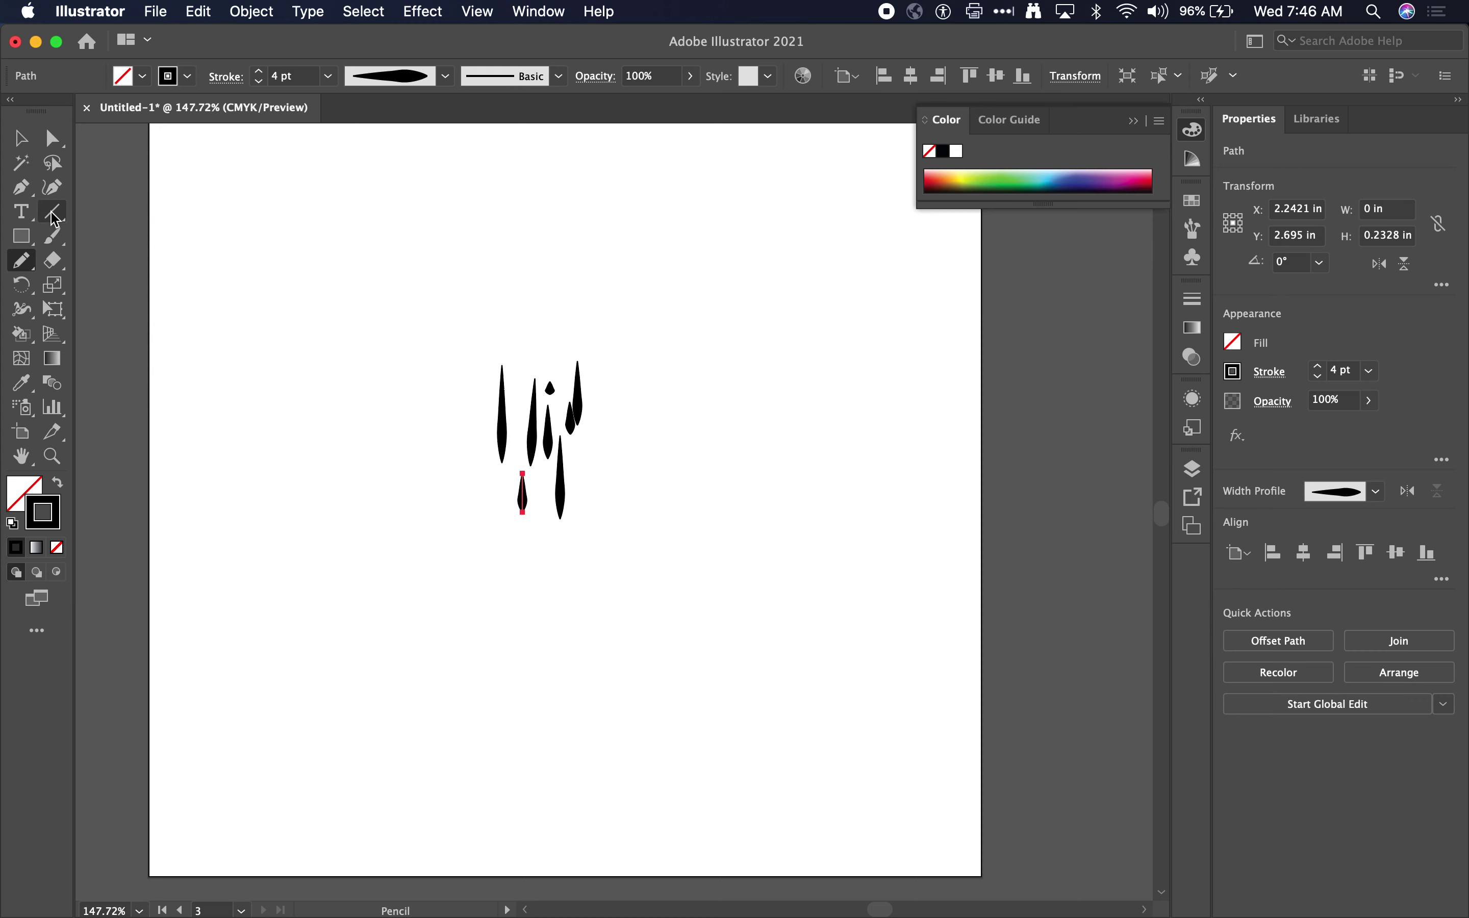
{"action": "left_click", "coordinate": [20, 145]}
{"action": "mouse_move", "coordinate": [377, 328]}
{"action": "left_mouse_down"}
{"action": "mouse_move", "coordinate": [443, 364]}
{"action": "mouse_move", "coordinate": [619, 561]}
{"action": "left_mouse_up"}
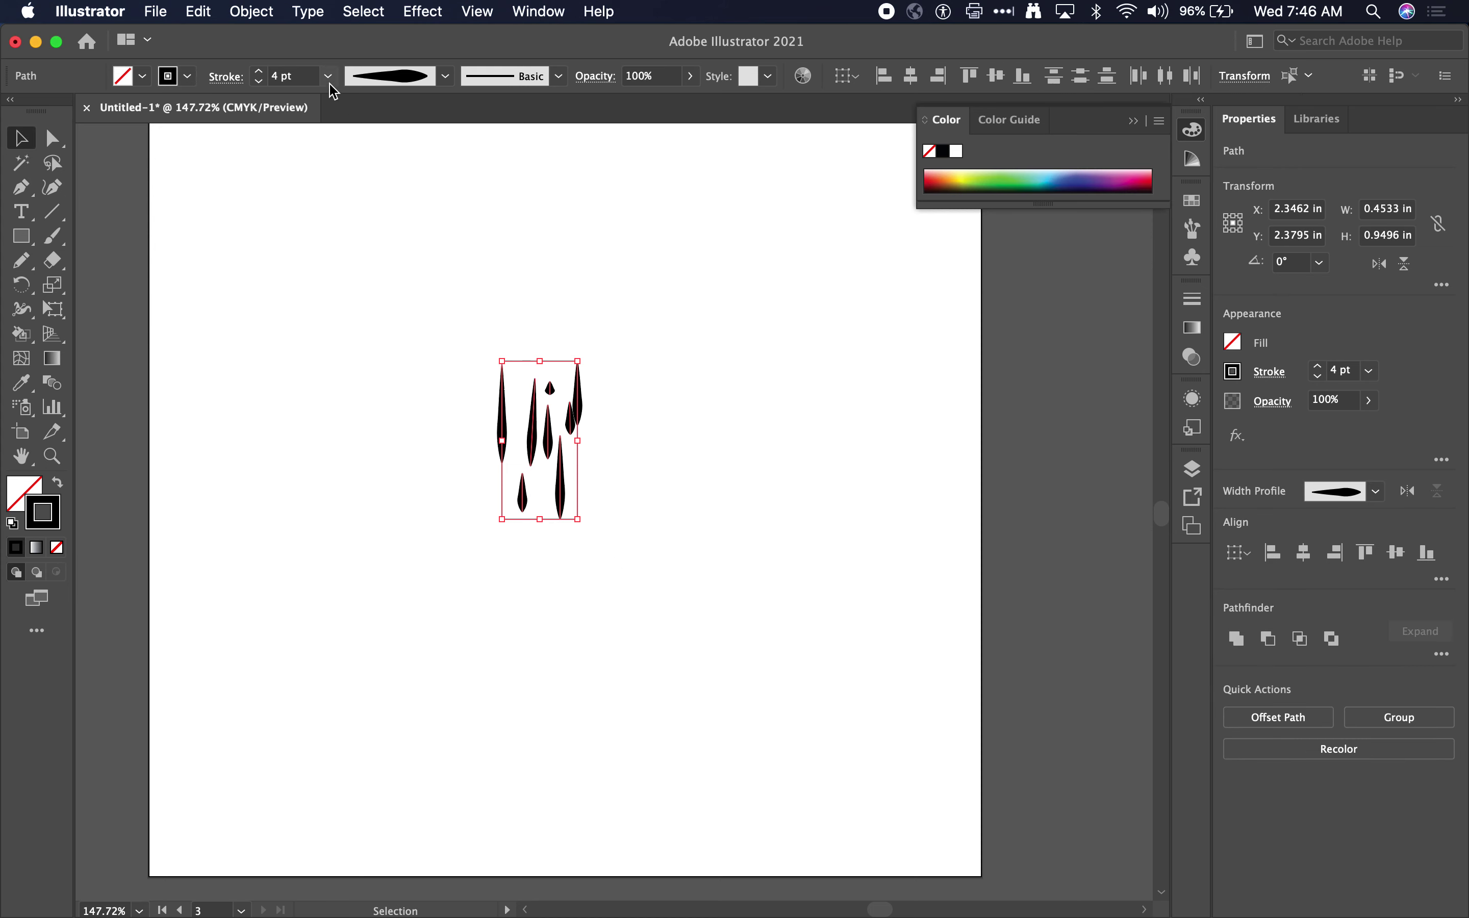
- Group the seven tapered strokes with Object > Group and nudge the group up and left
{"action": "left_click", "coordinate": [252, 12]}
{"action": "left_click", "coordinate": [275, 107]}
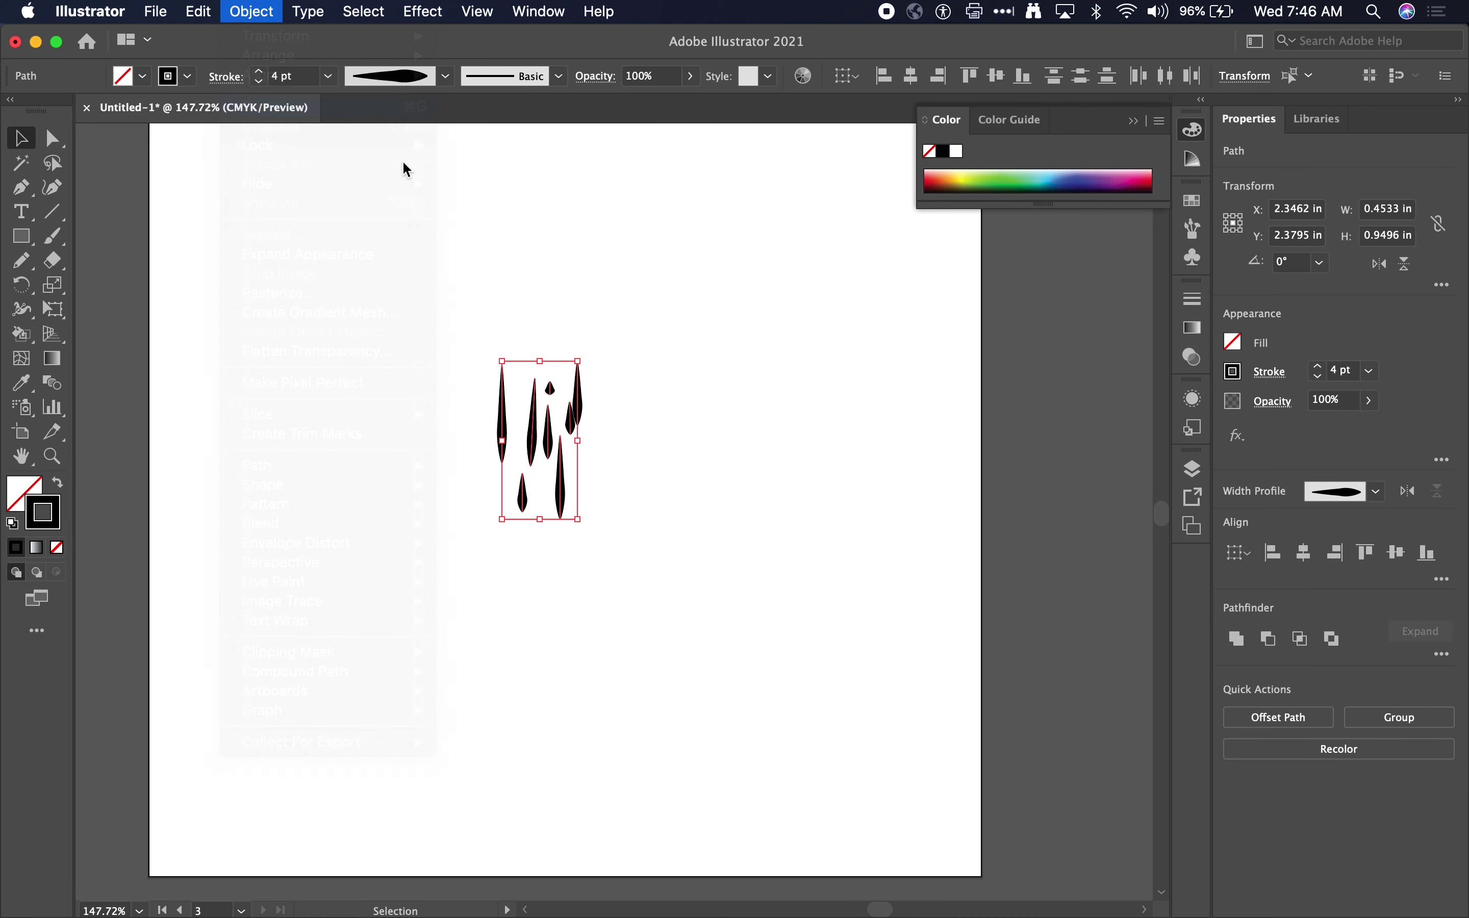
{"action": "left_click", "coordinate": [609, 381]}
{"action": "left_click_drag", "start_coordinate": [577, 389], "coordinate": [559, 376]}
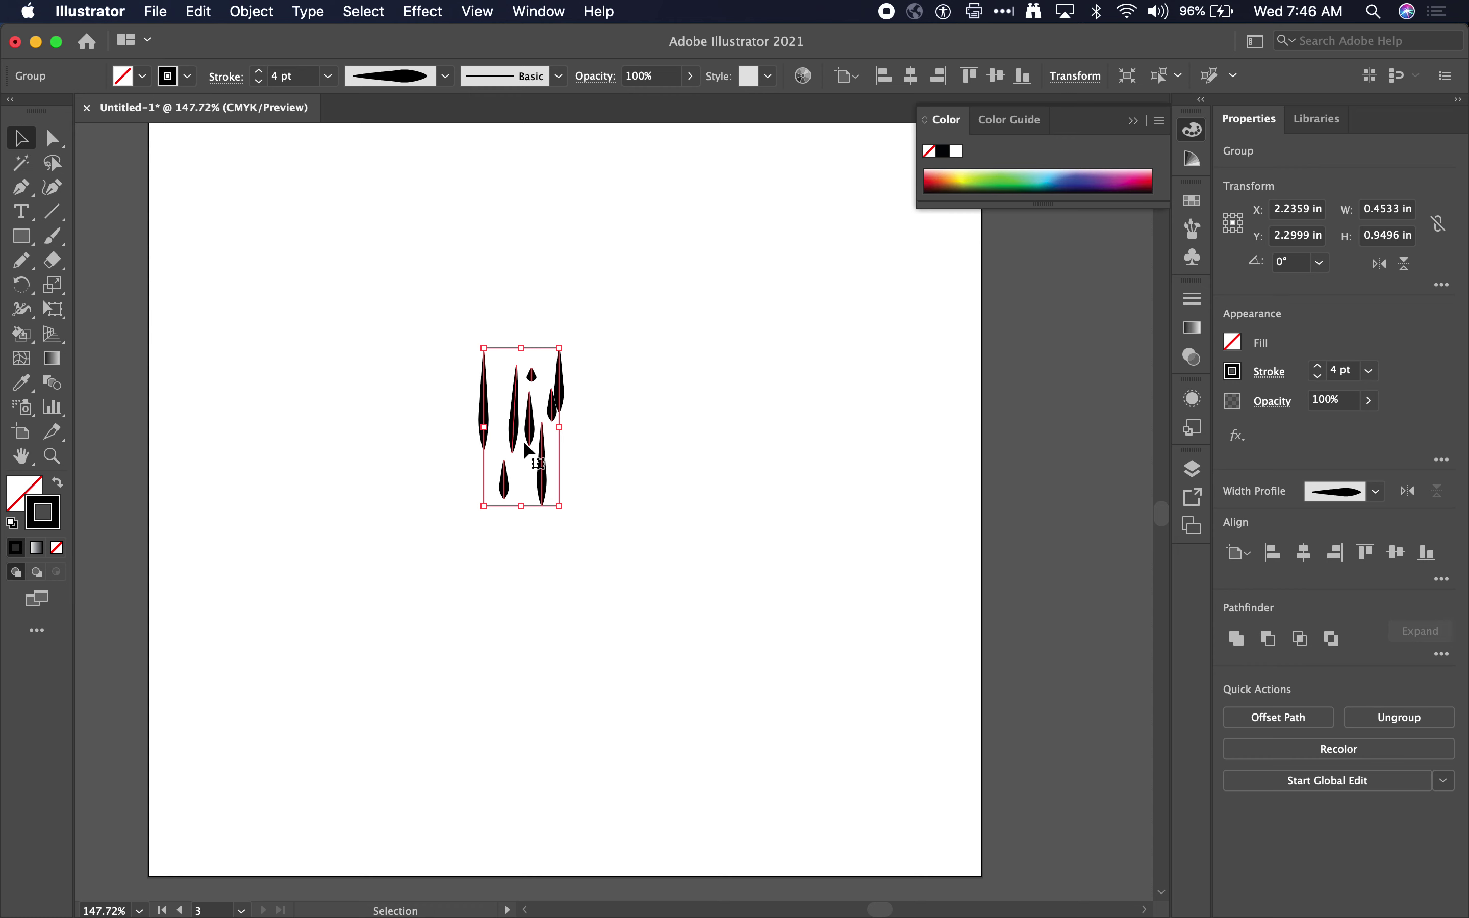